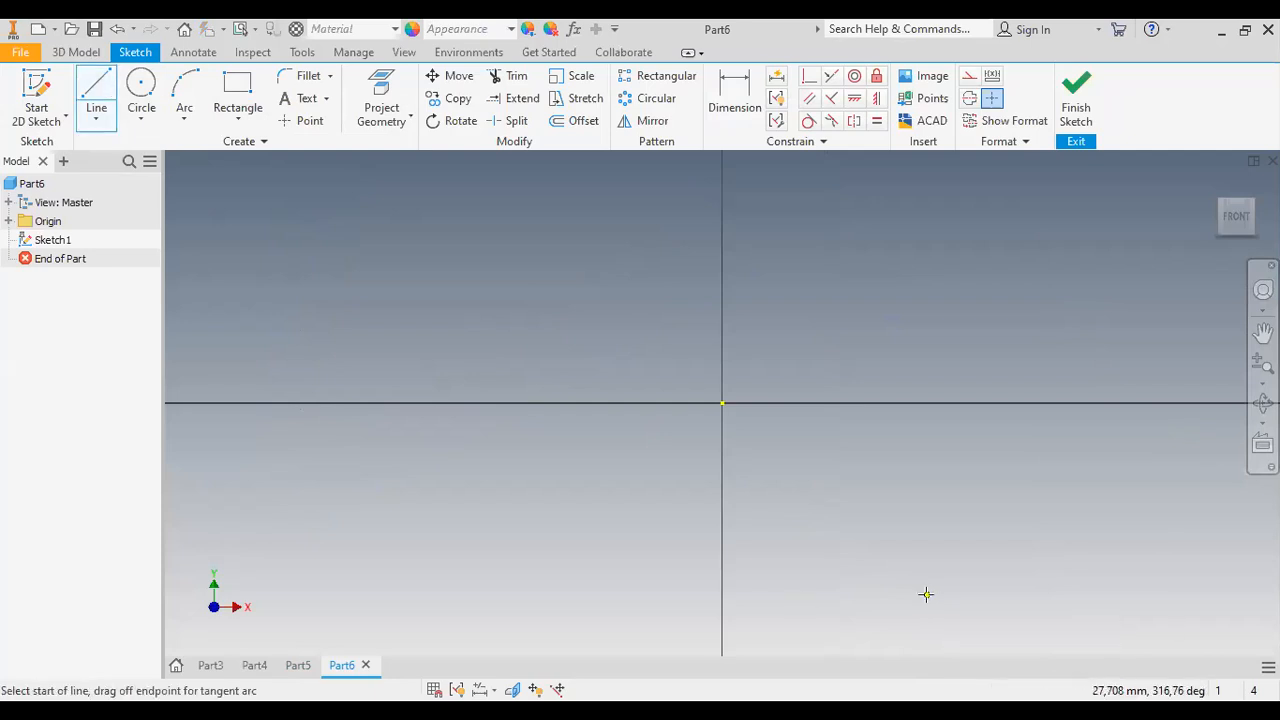
- Sketch a horizontal line about 17 mm long from the origin in the negative X direction
left_click(722, 403)
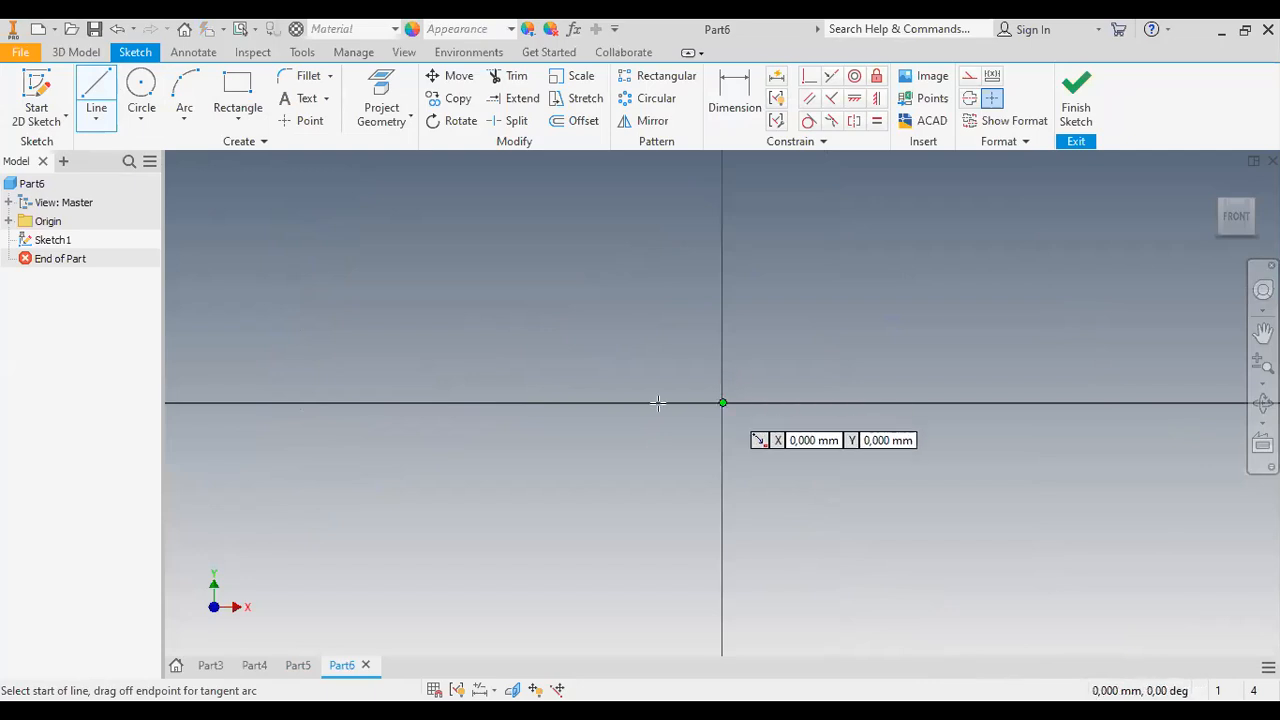
left_click(550, 403)
key("Escape")
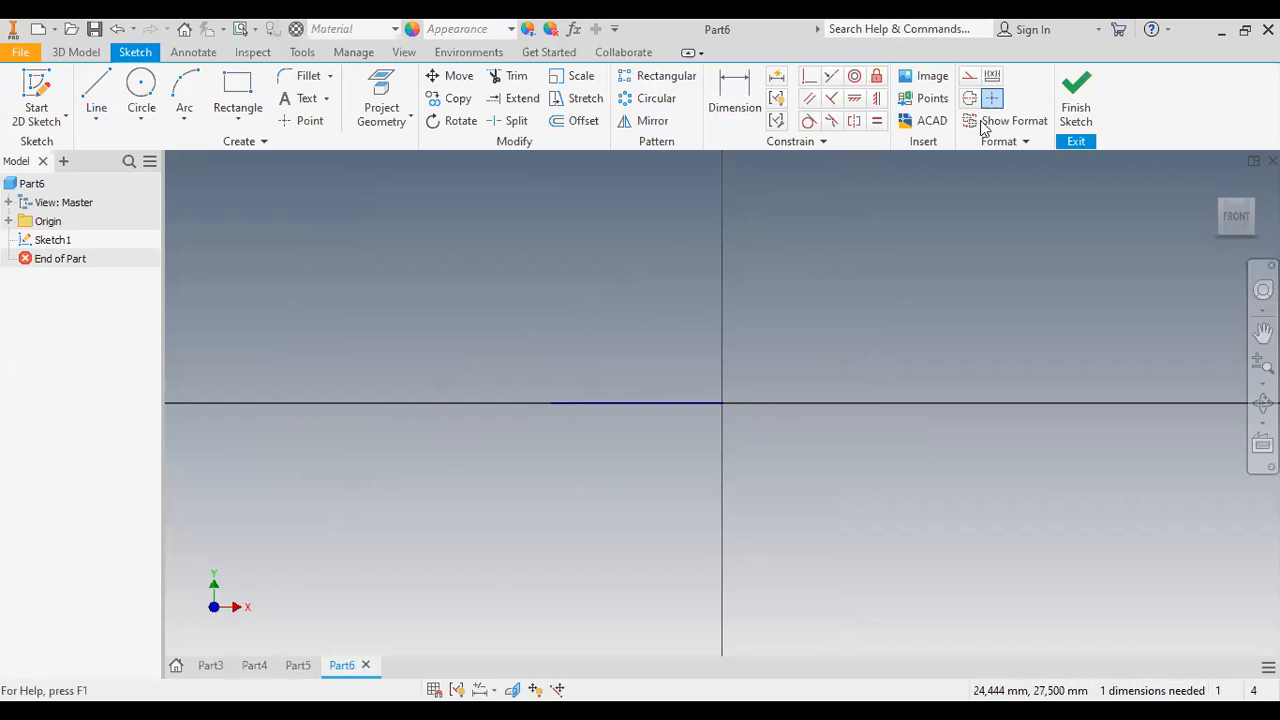
- Dimension the horizontal line's length and set it to 150 mm
key("d")
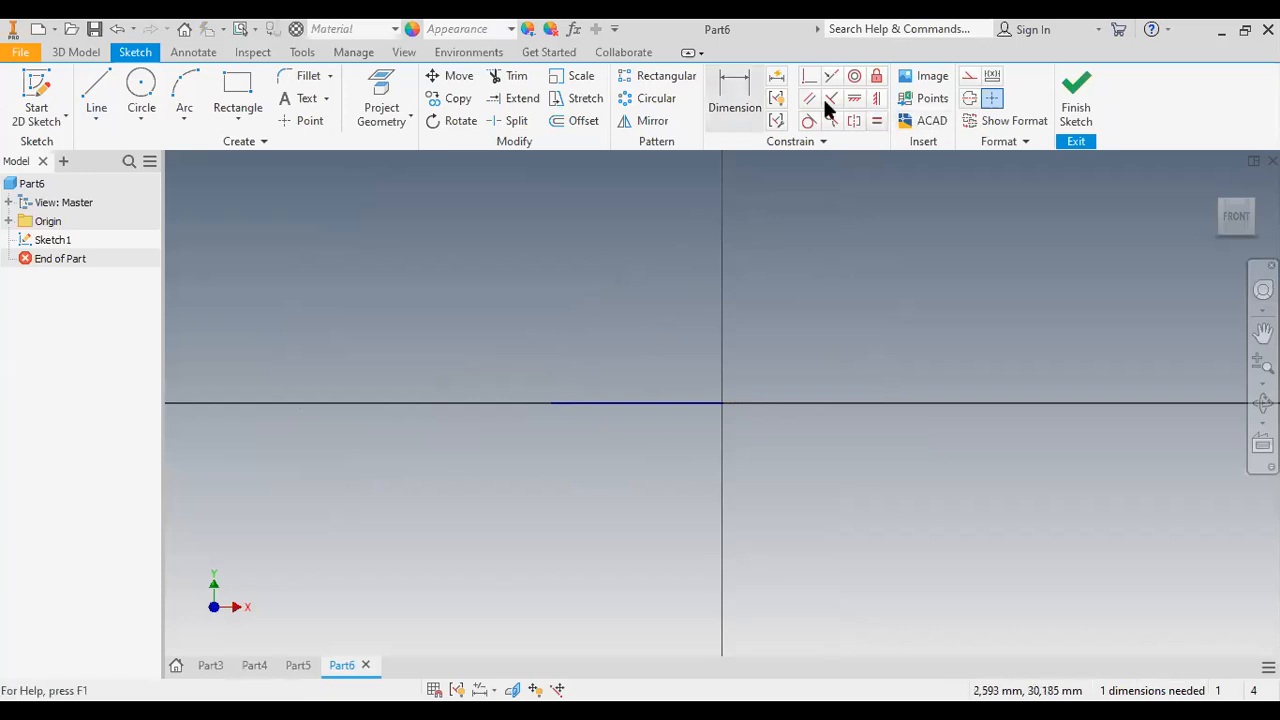
left_click(654, 401)
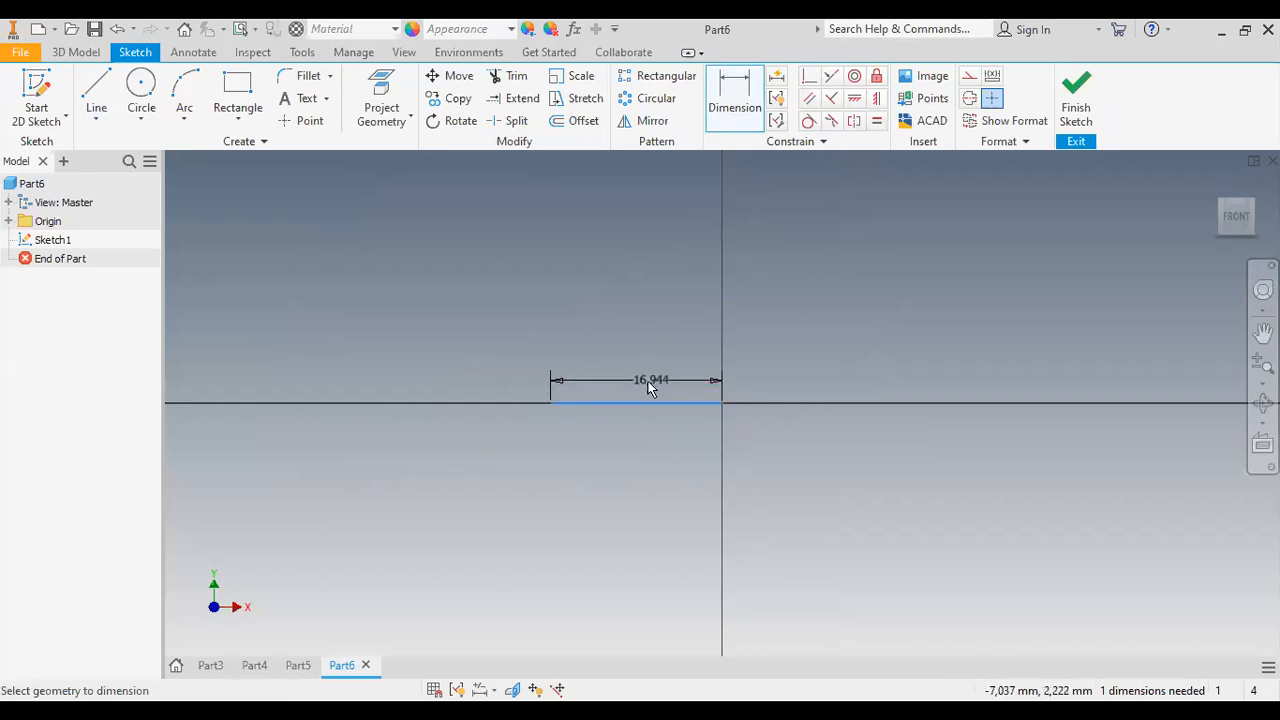
left_click(635, 377)
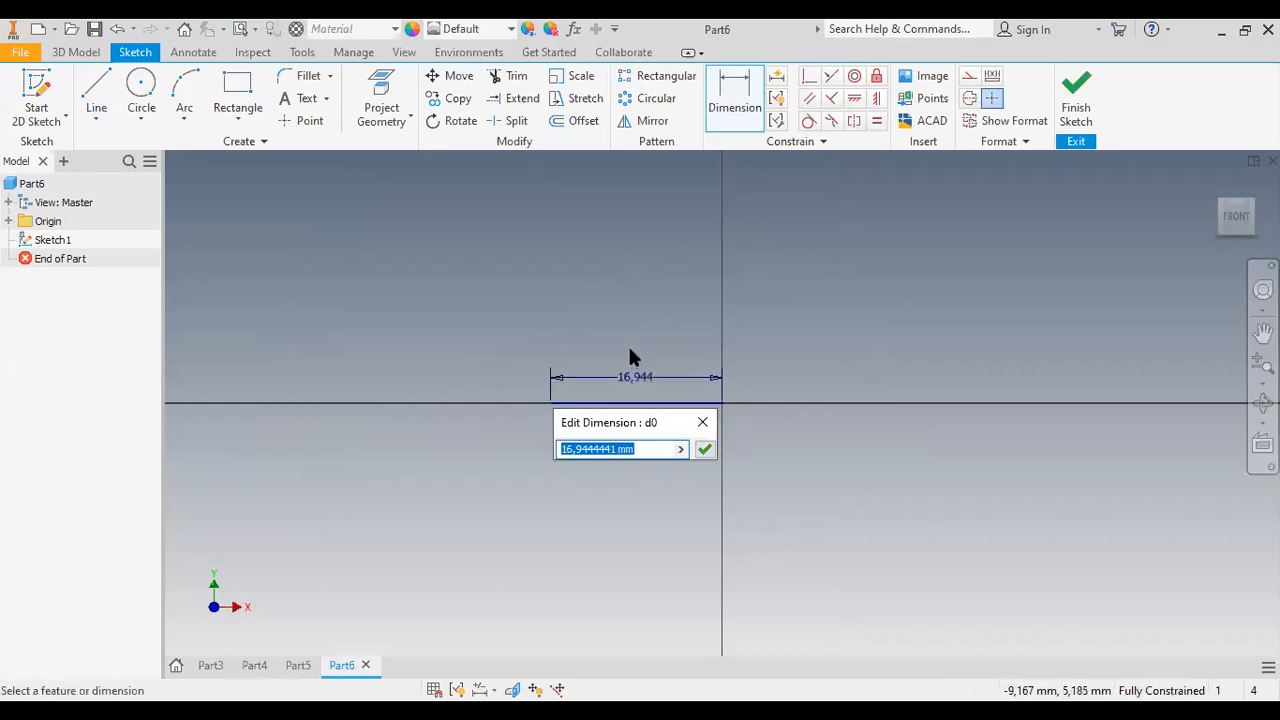
type("1")
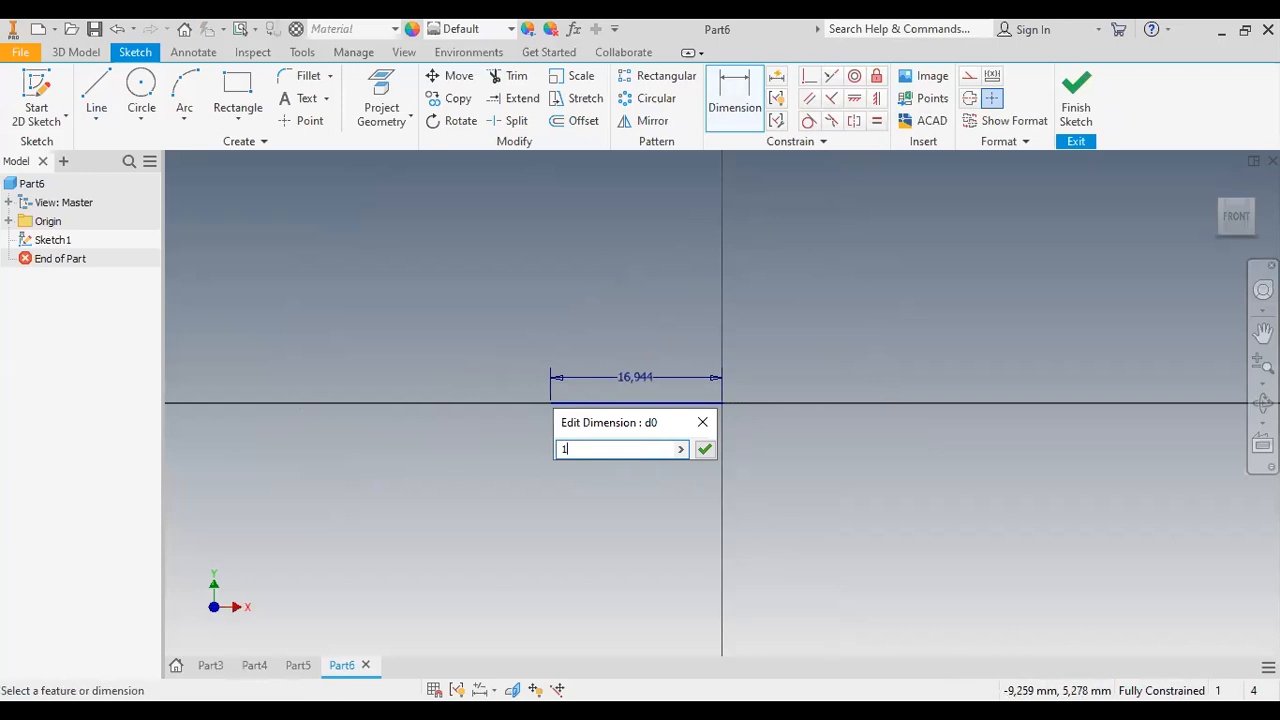
type("50")
key("Return")
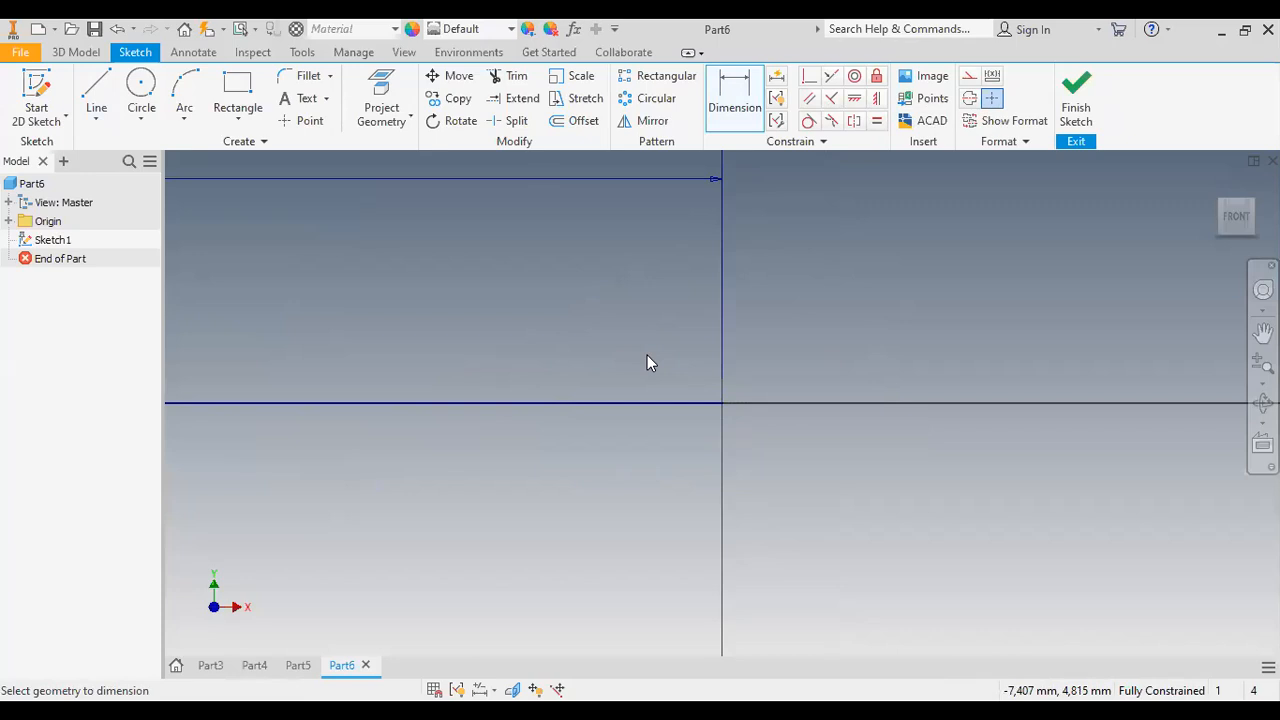
- Sketch an inclined line about 105 mm long from the origin, sloping down at about 55 degrees on the positive X side
scroll(596, 277, "up", 3)
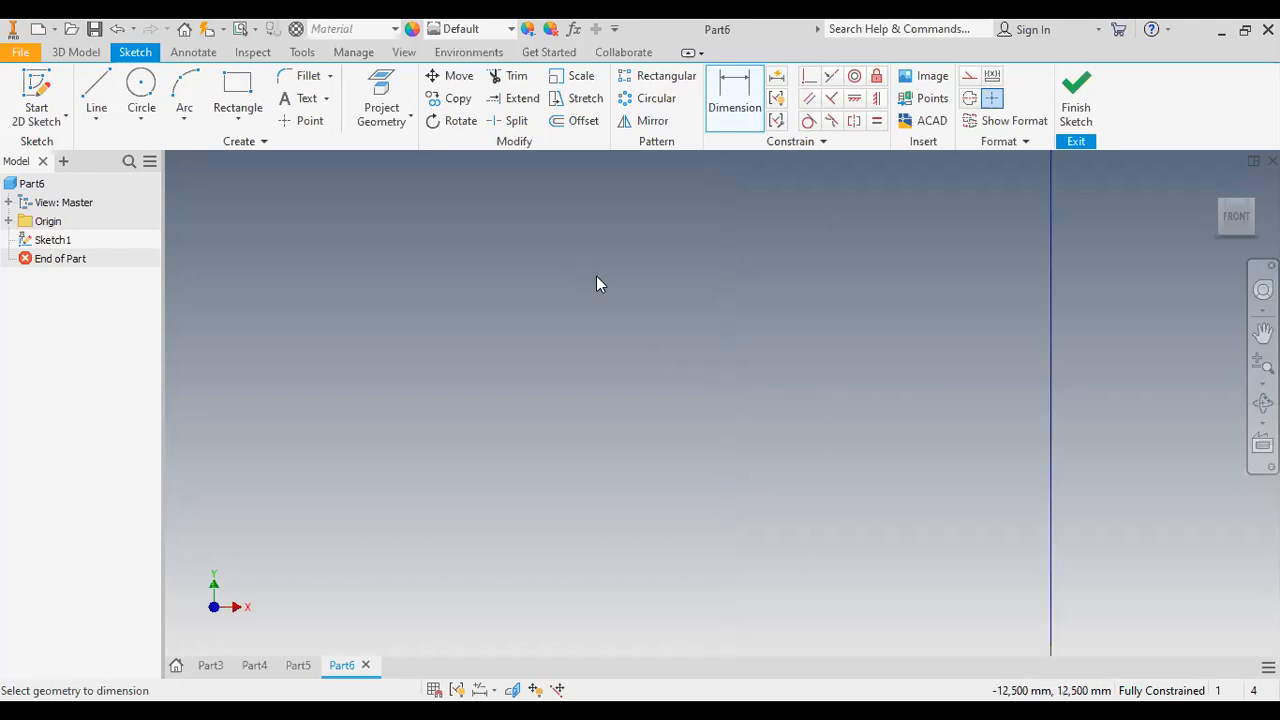
scroll(596, 276, "up", 2)
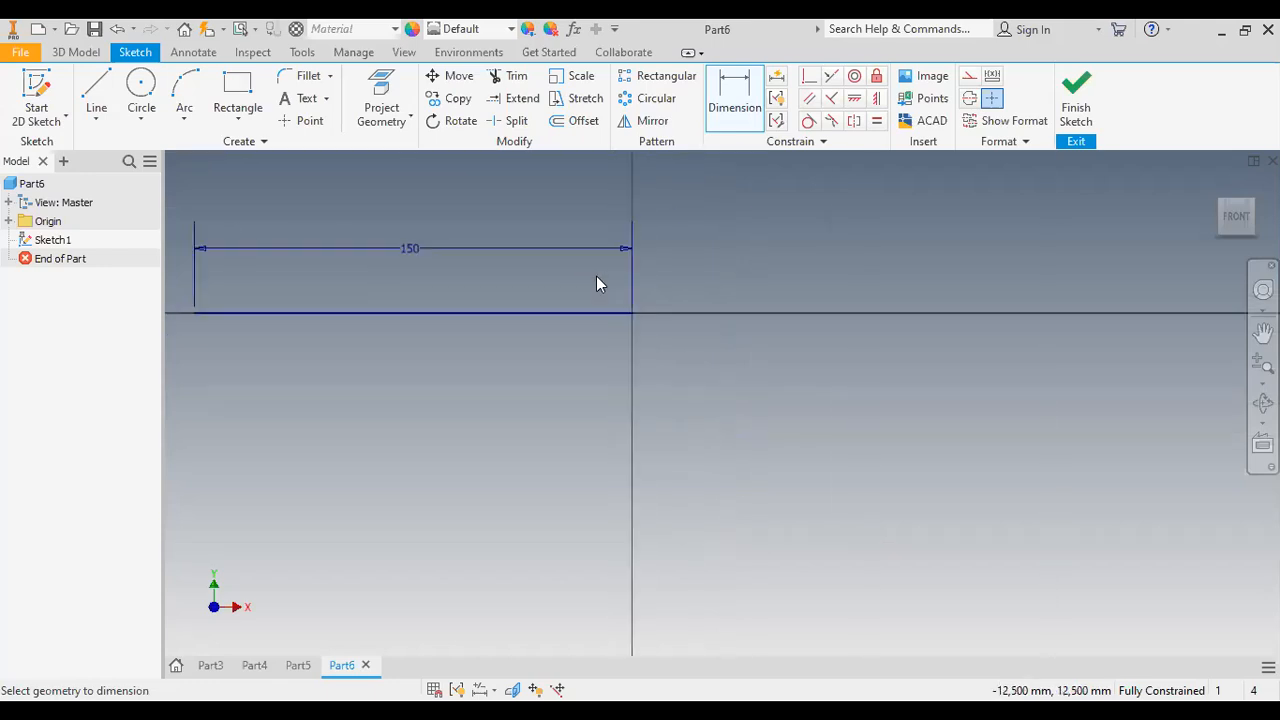
left_click(100, 88)
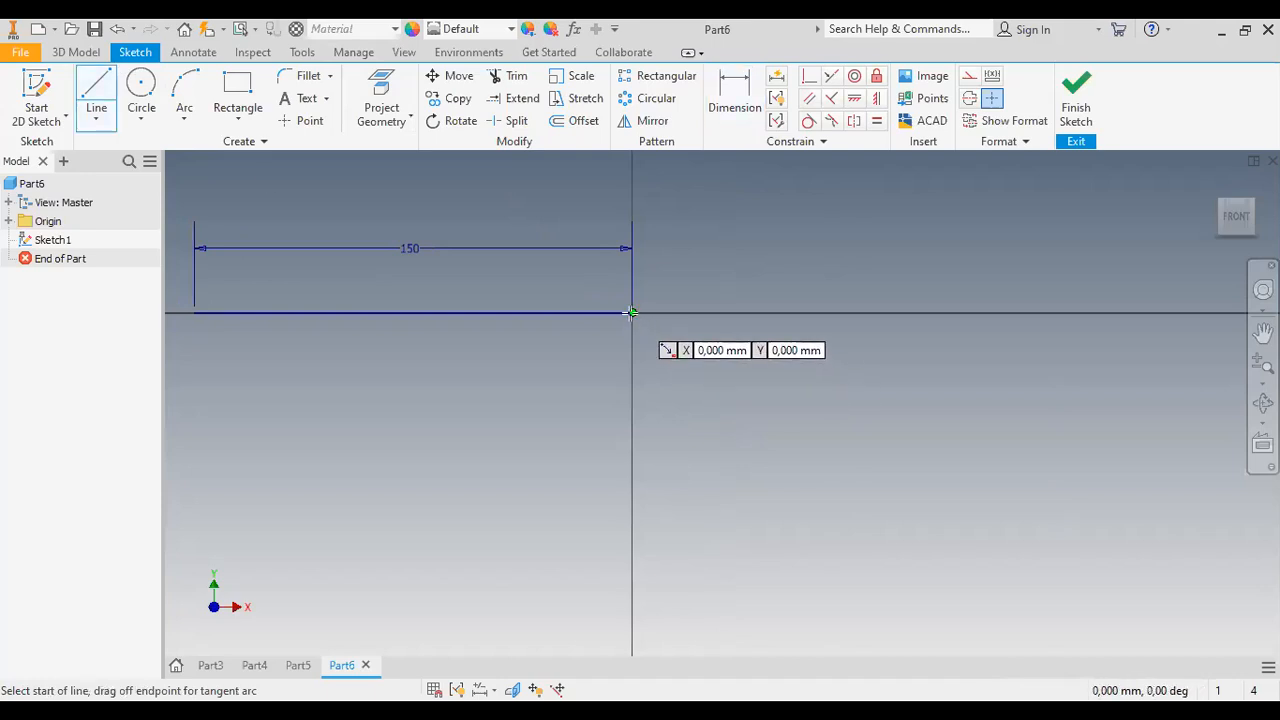
key("Return")
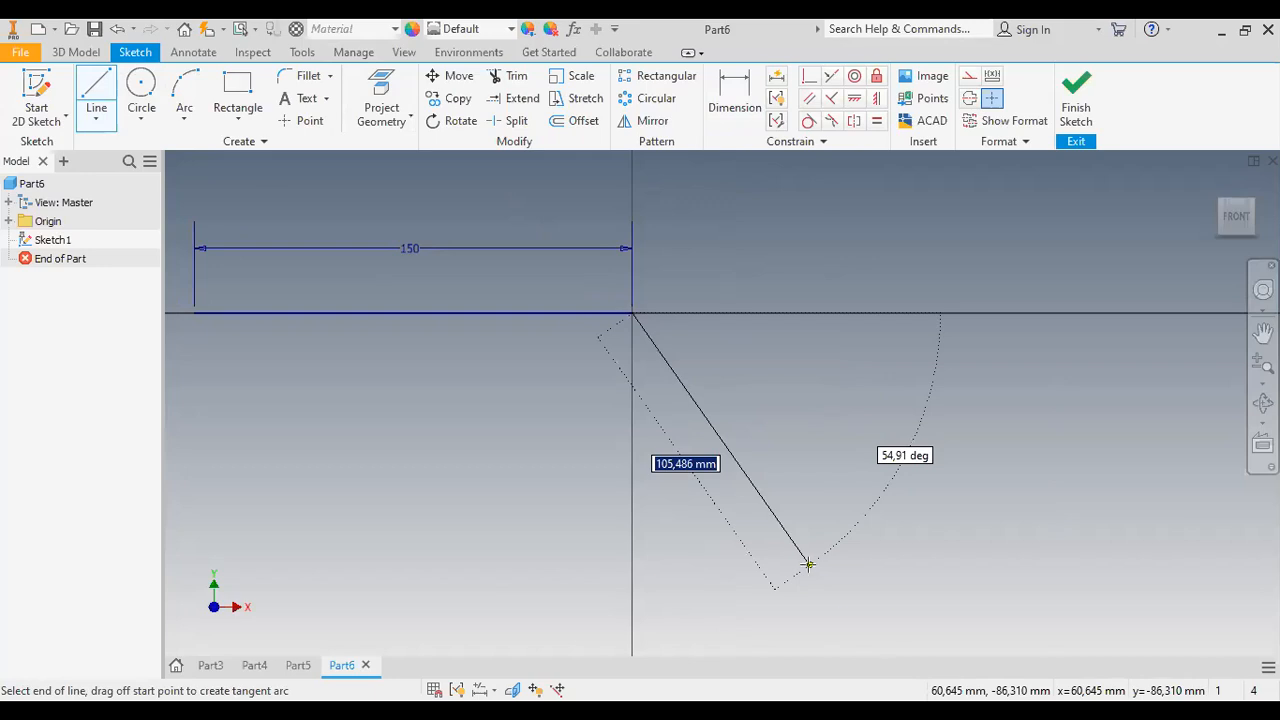
left_click(808, 565)
key("Escape")
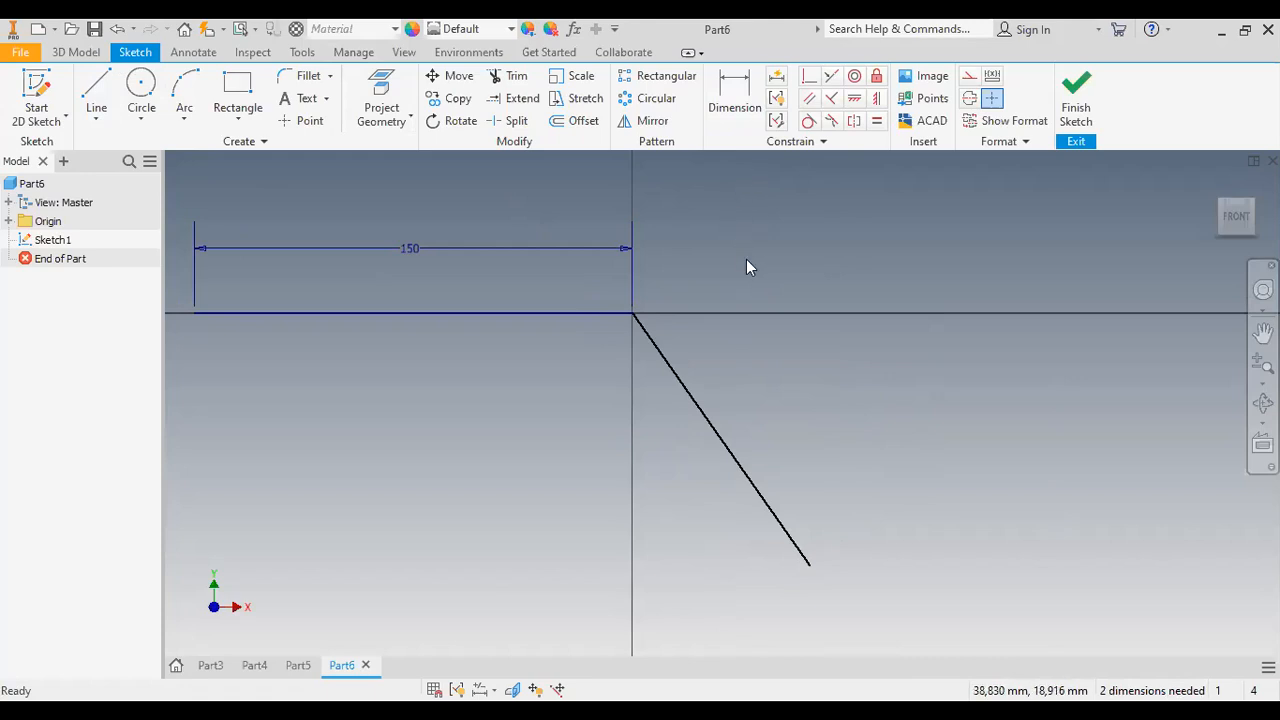
- Dimension the inclined line's length and set it to 120 mm
left_click(734, 98)
left_click(742, 476)
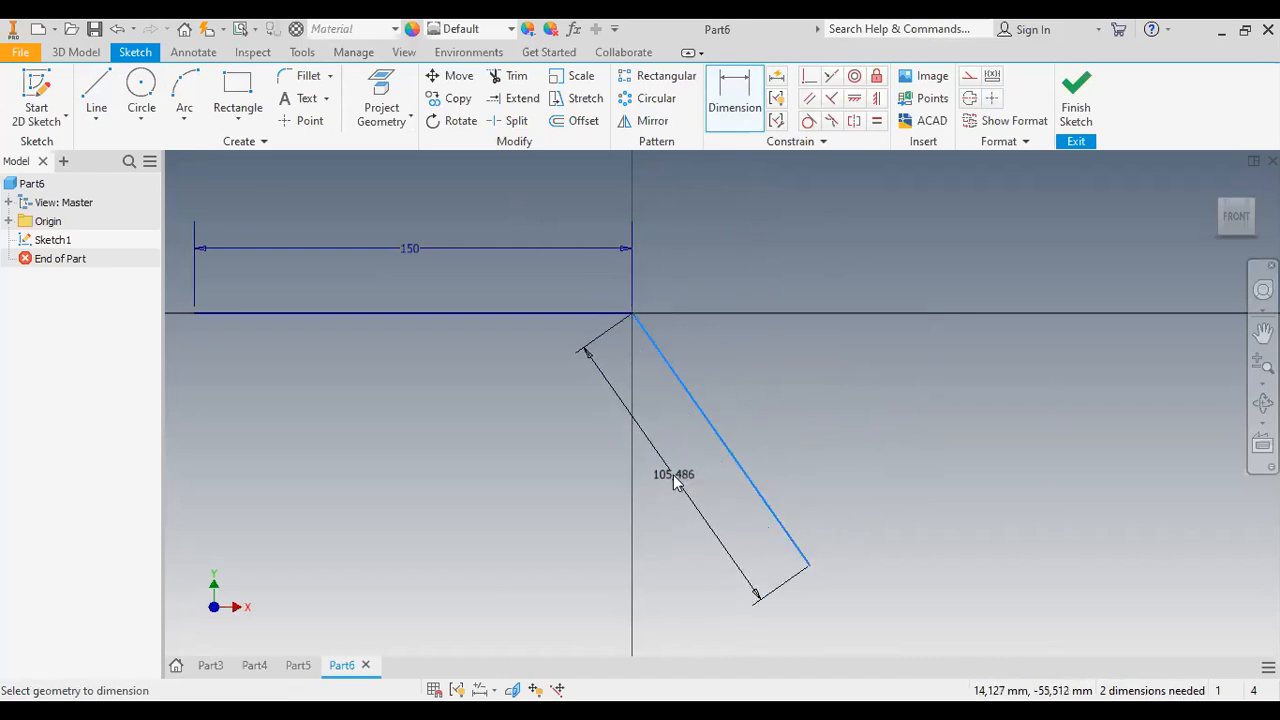
left_click(676, 481)
type("120")
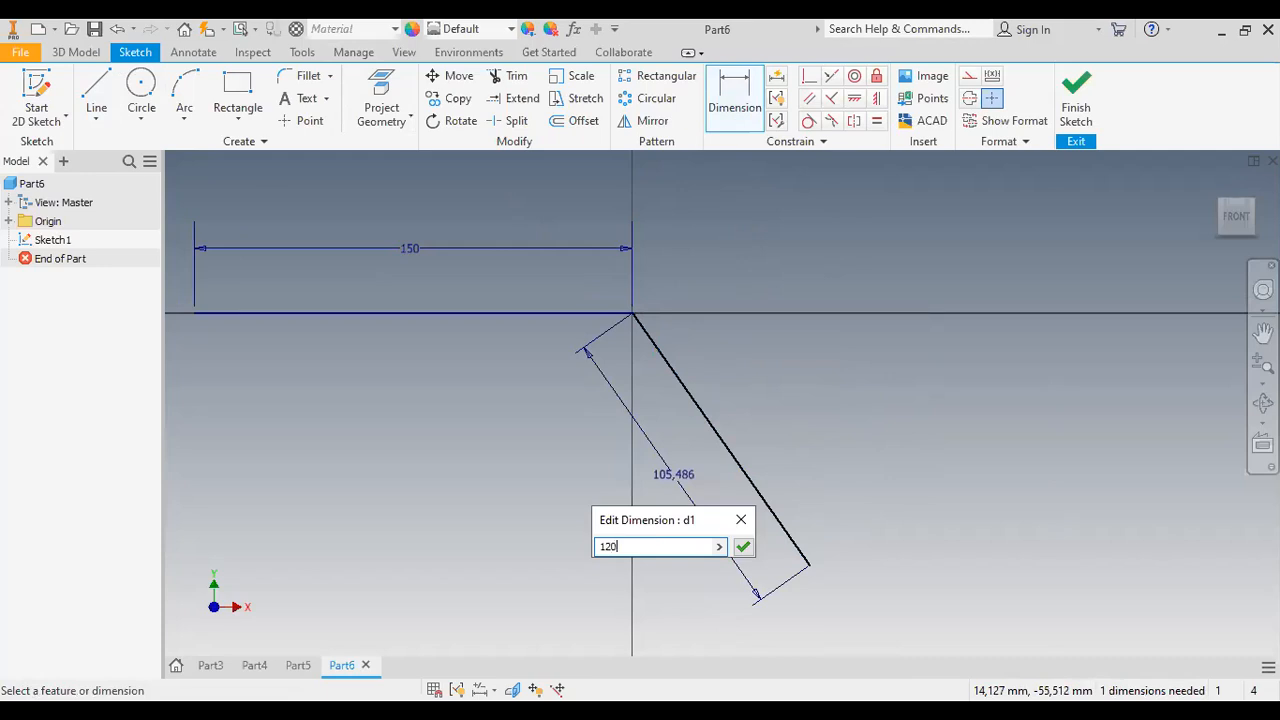
key("Return")
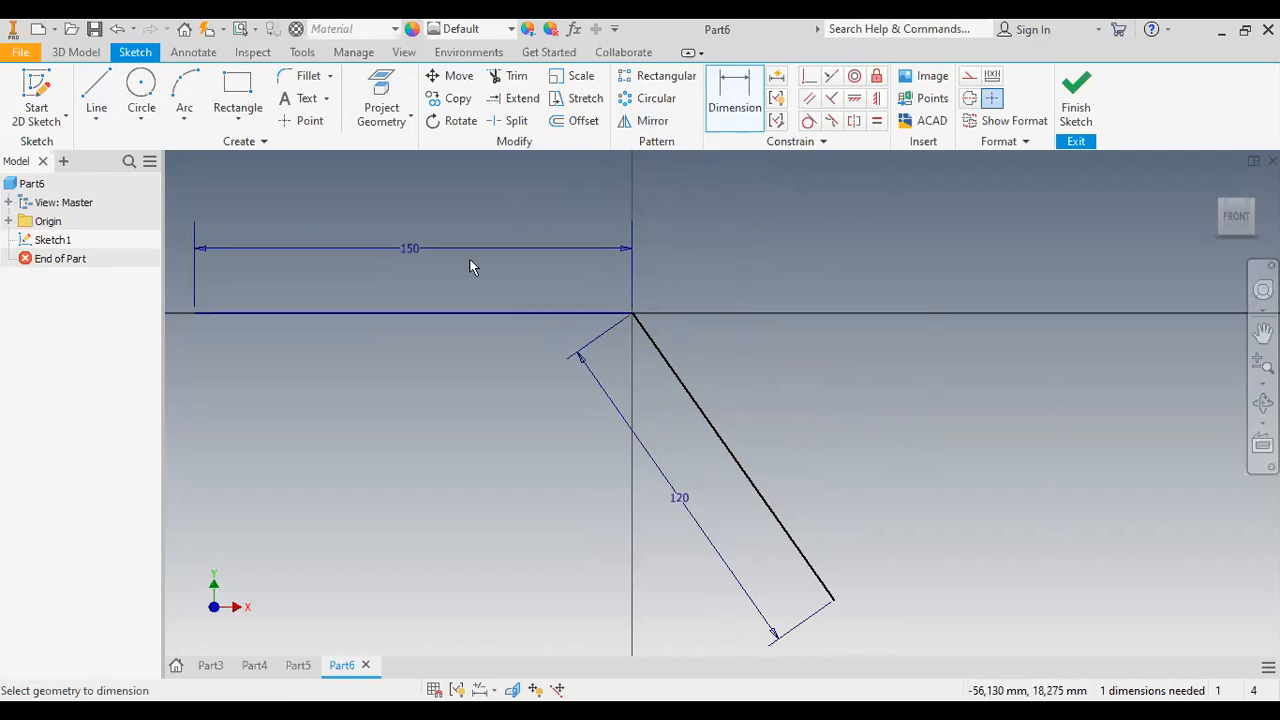
- Dimension the angle between the horizontal line's extension and the inclined line and set it to 60 degrees
left_click(530, 314)
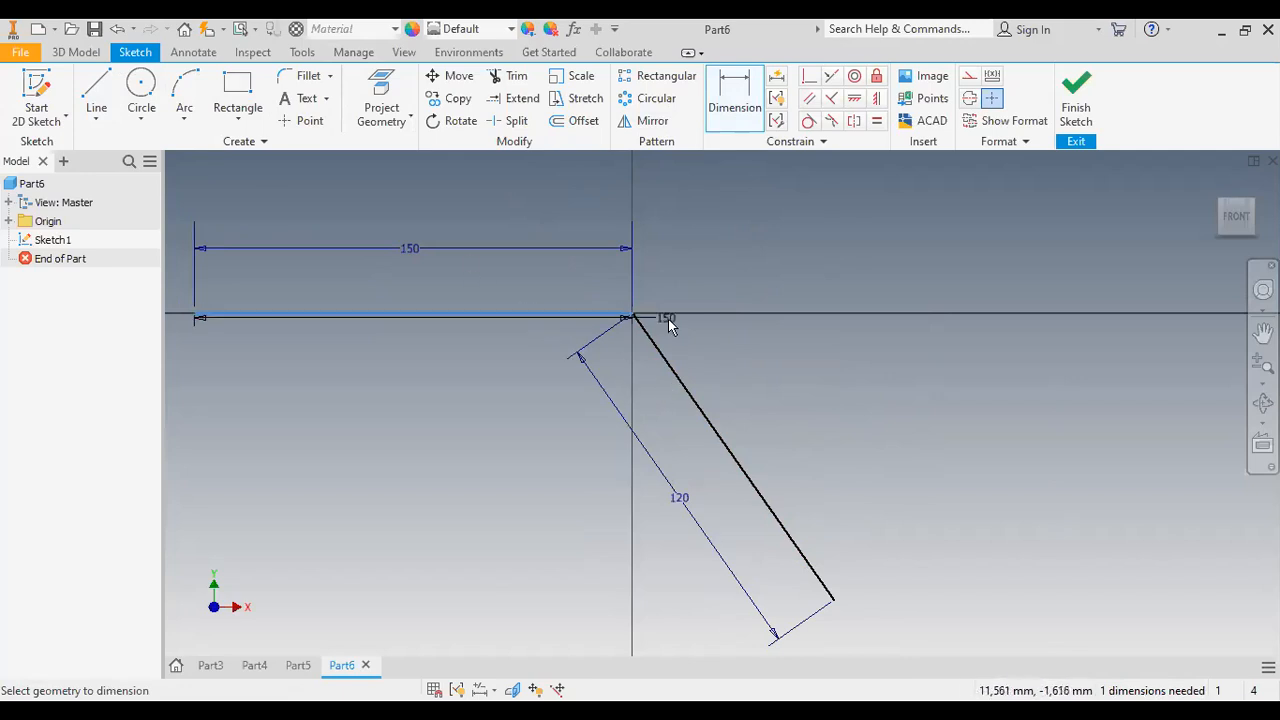
left_click(686, 388)
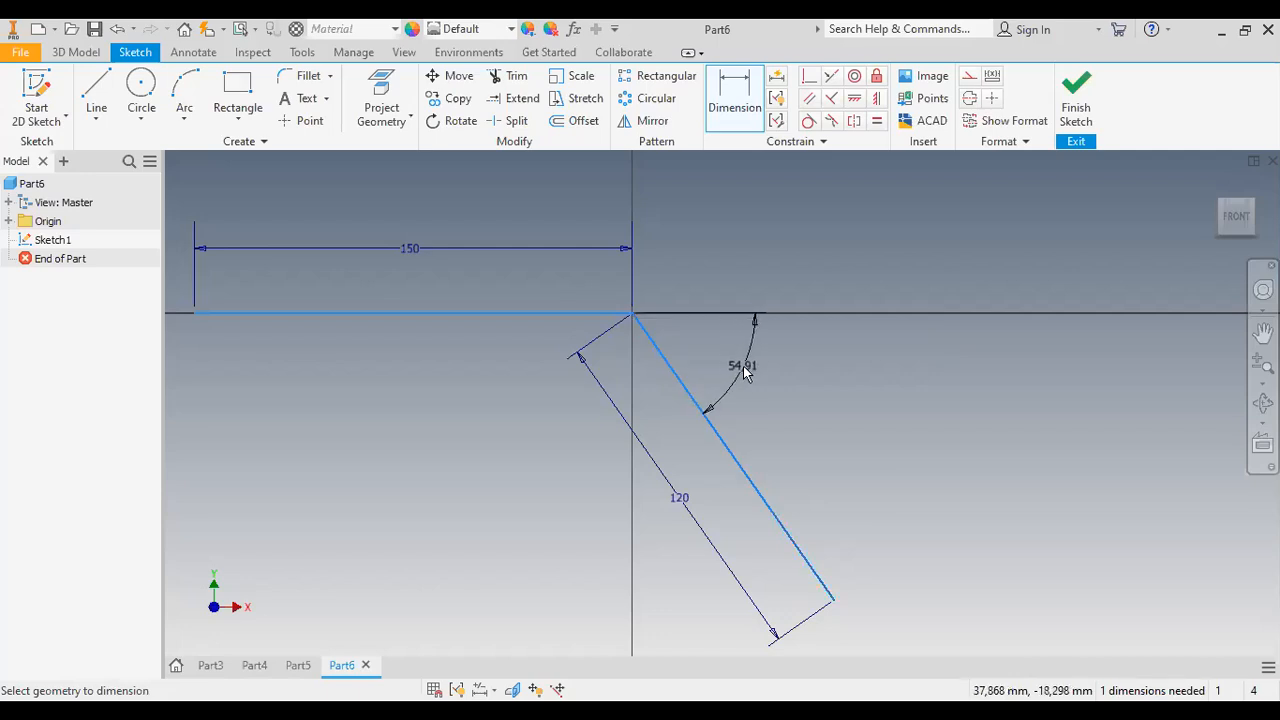
left_click(744, 372)
type("60")
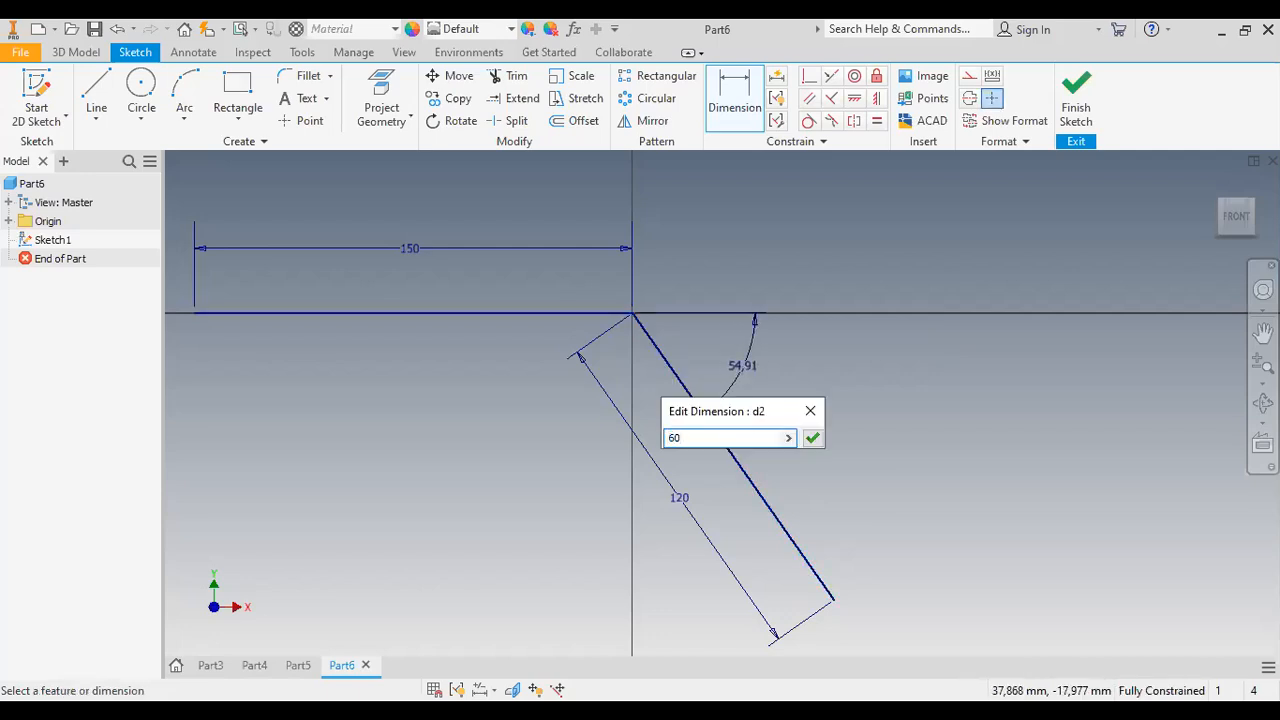
key("Return")
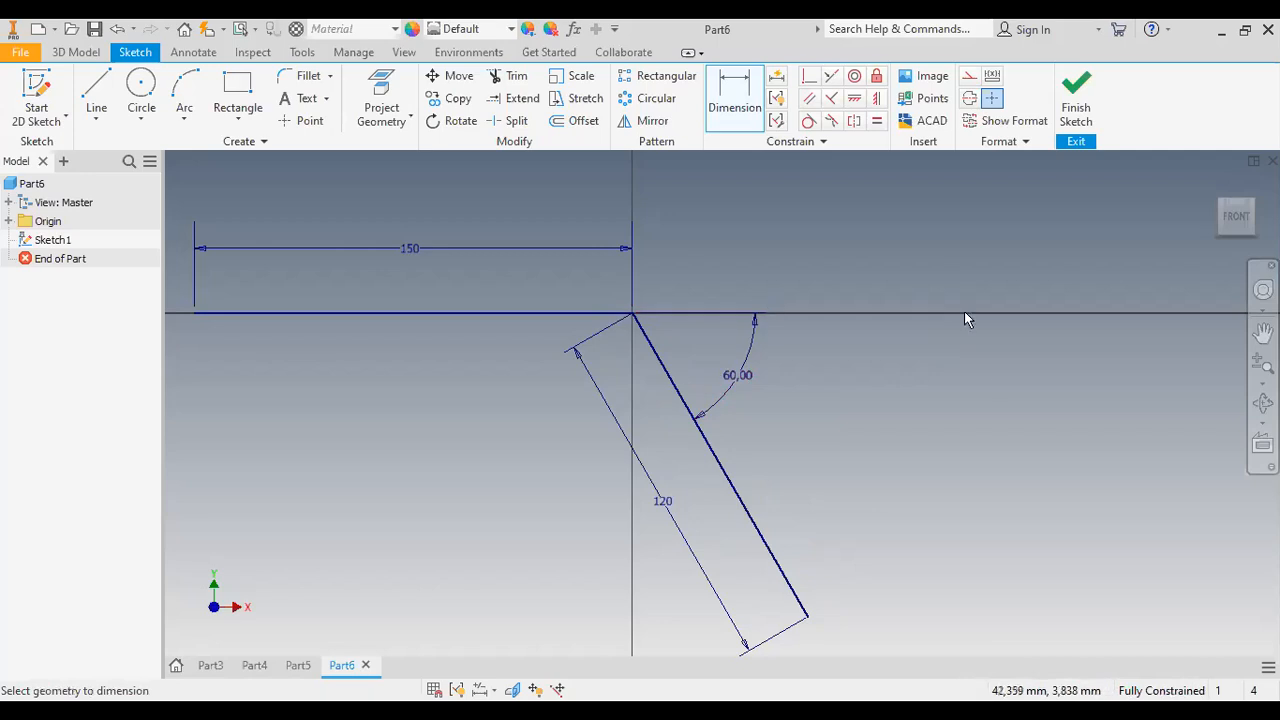
- Sketch a horizontal line about 91 mm long from the inclined line's lower end in the positive X direction
scroll(1007, 457, "down", 5)
scroll(1007, 455, "up", 5)
scroll(1007, 452, "down", 3)
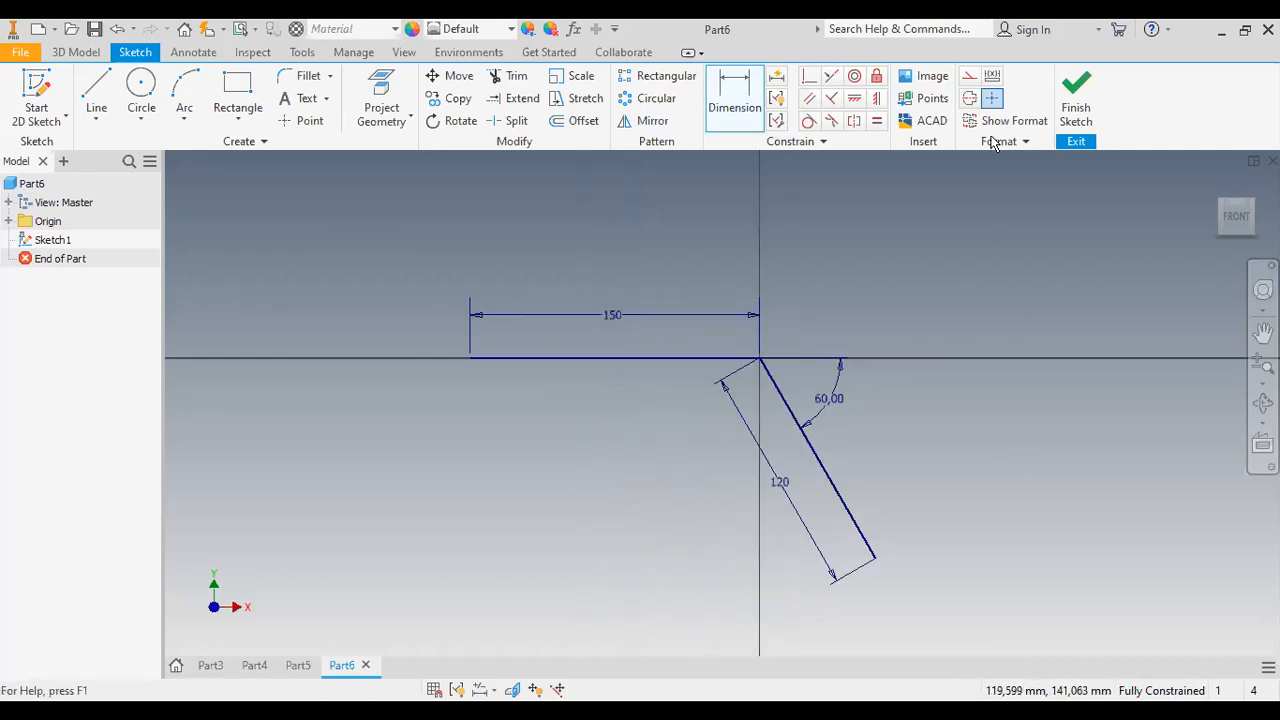
left_click(96, 92)
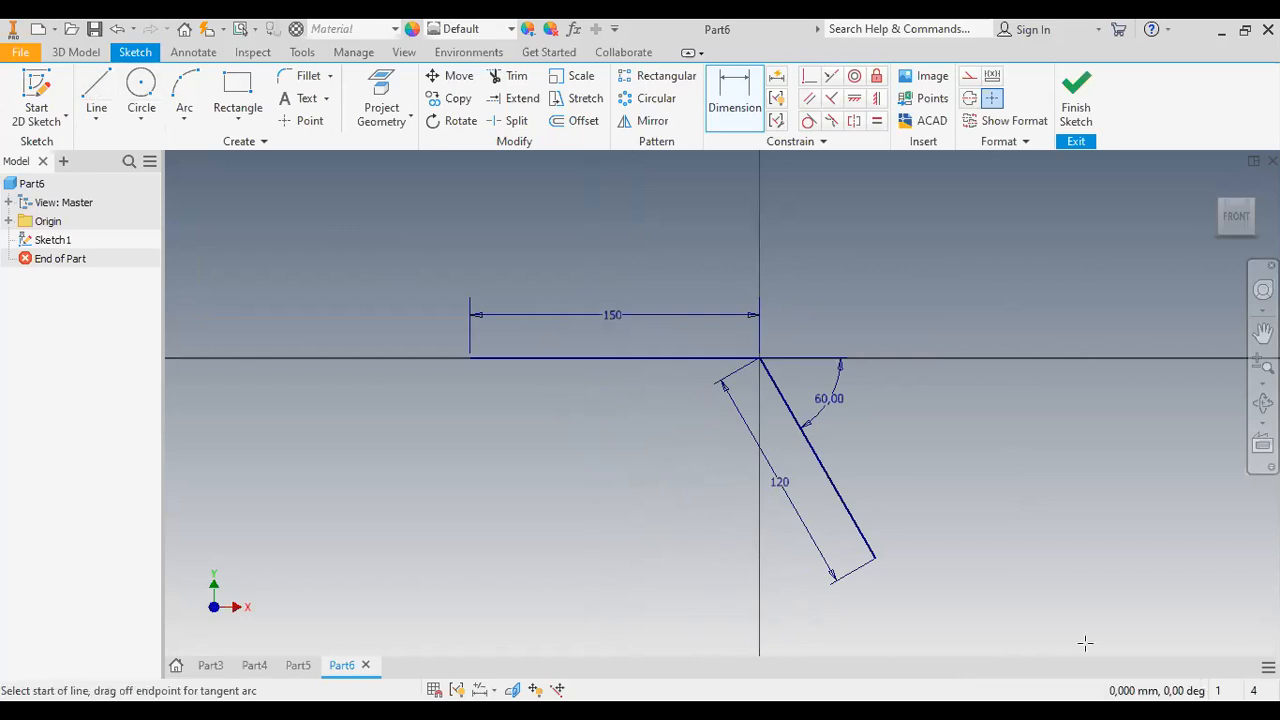
left_click(875, 556)
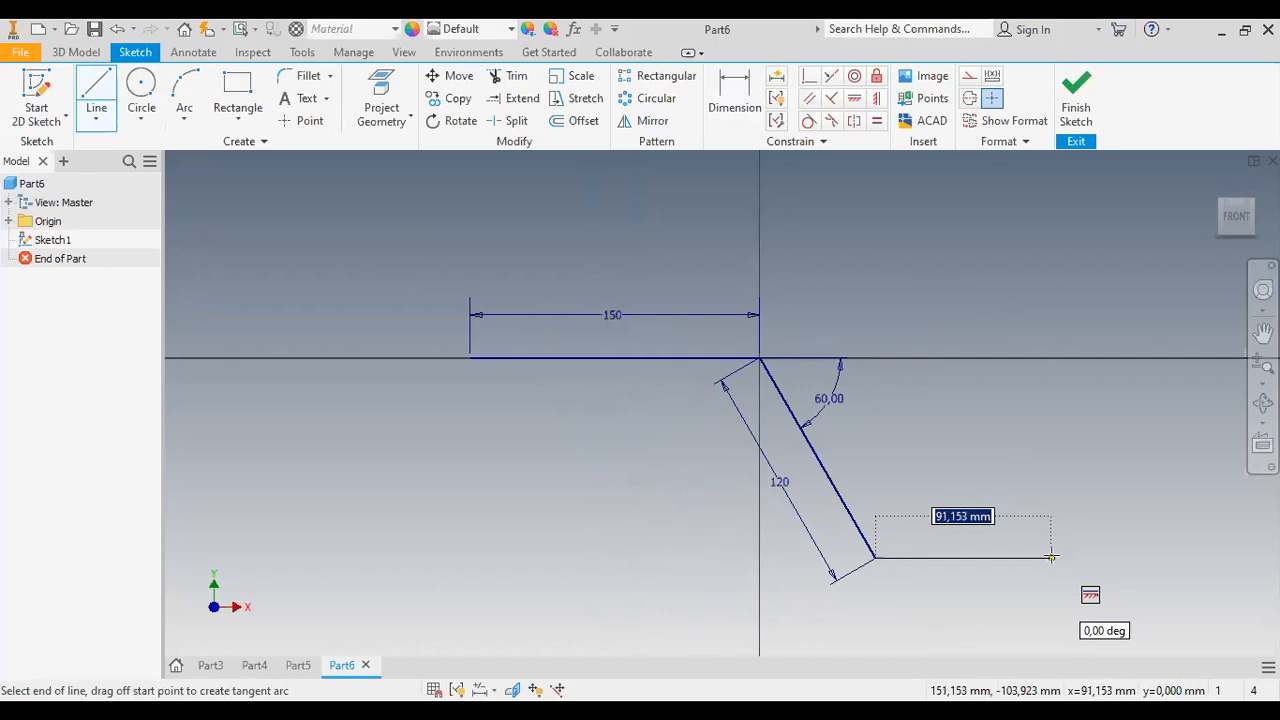
left_click(1052, 556)
key("Escape")
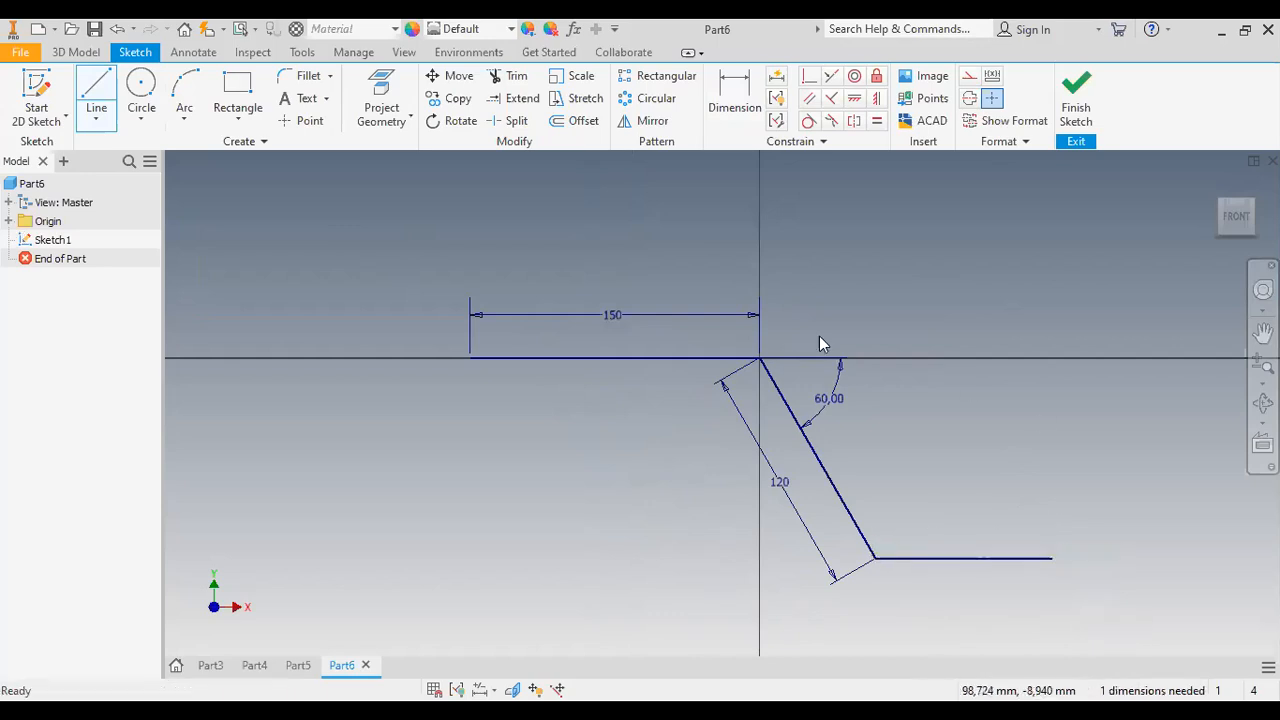
- Sketch a line from the origin sloping upward to about X 81 mm, Y 67 mm
left_click(96, 95)
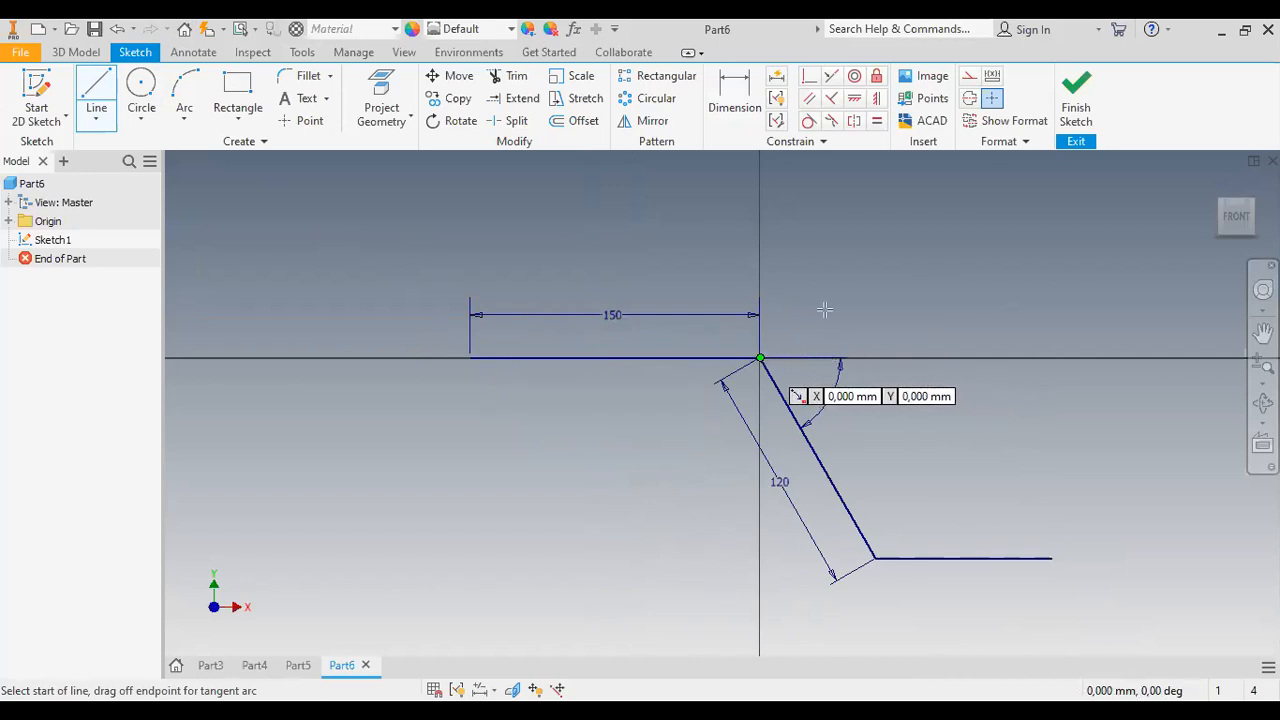
left_click(760, 357)
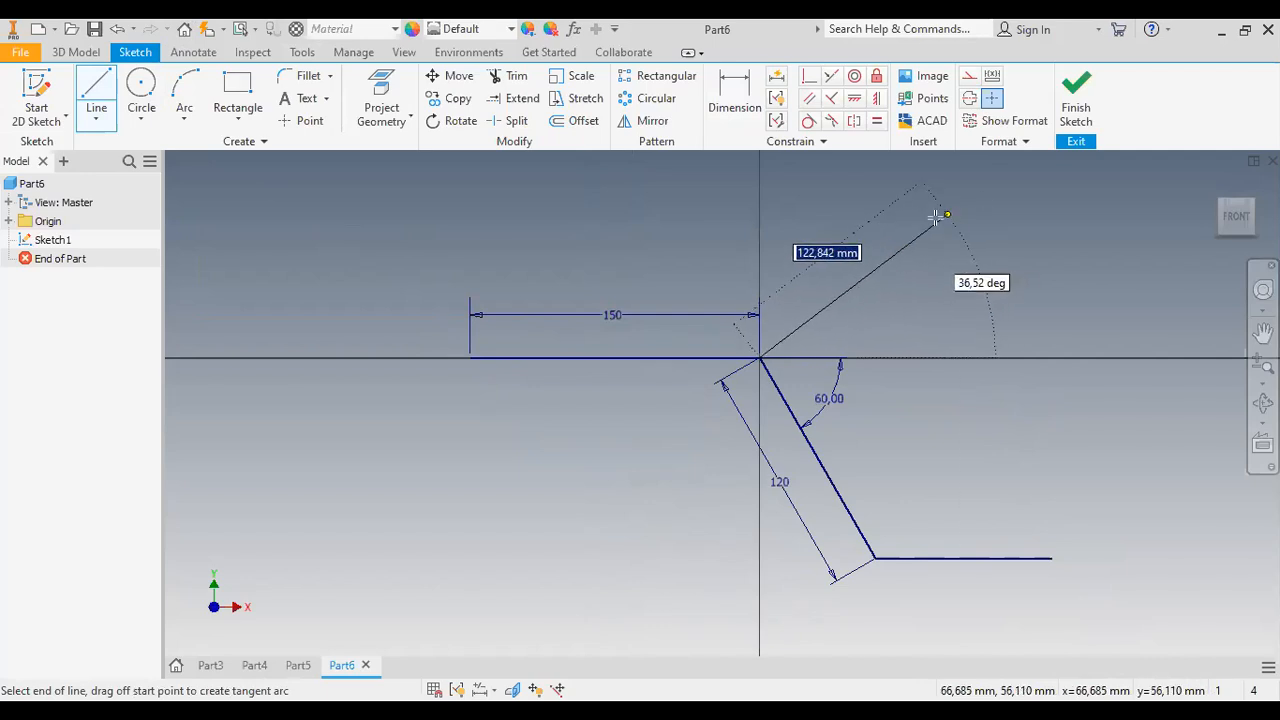
left_click(914, 228)
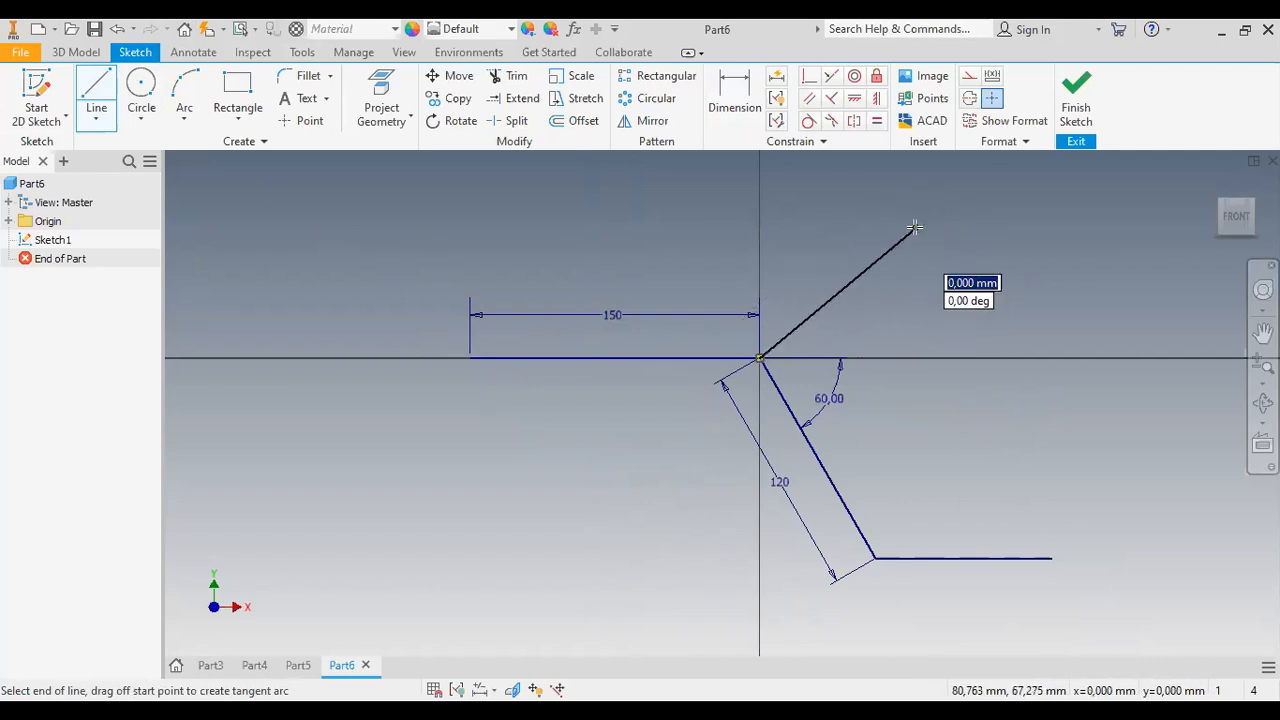
key("Escape")
- Constrain the upper sloping line perpendicular to the 120 mm inclined line
left_click(830, 100)
left_click(839, 287)
left_click(791, 406)
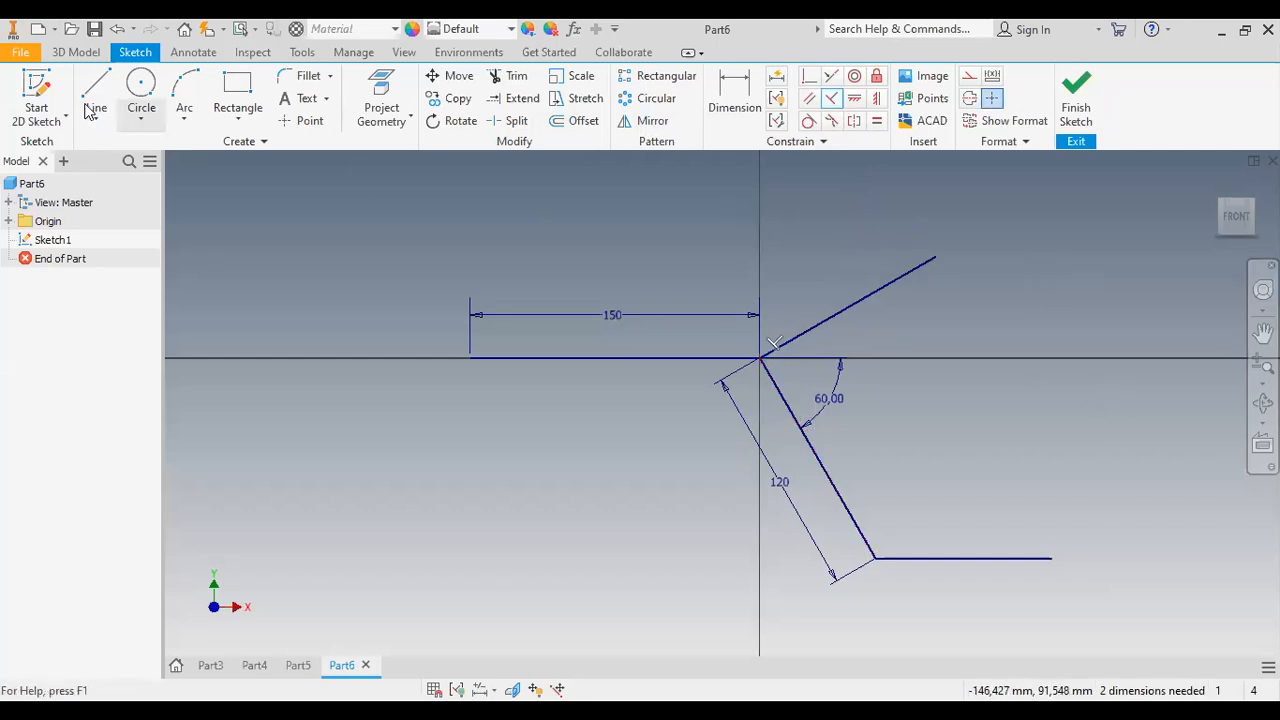
- Try to extend the upper sloping line beyond its end at the origin
left_click(510, 106)
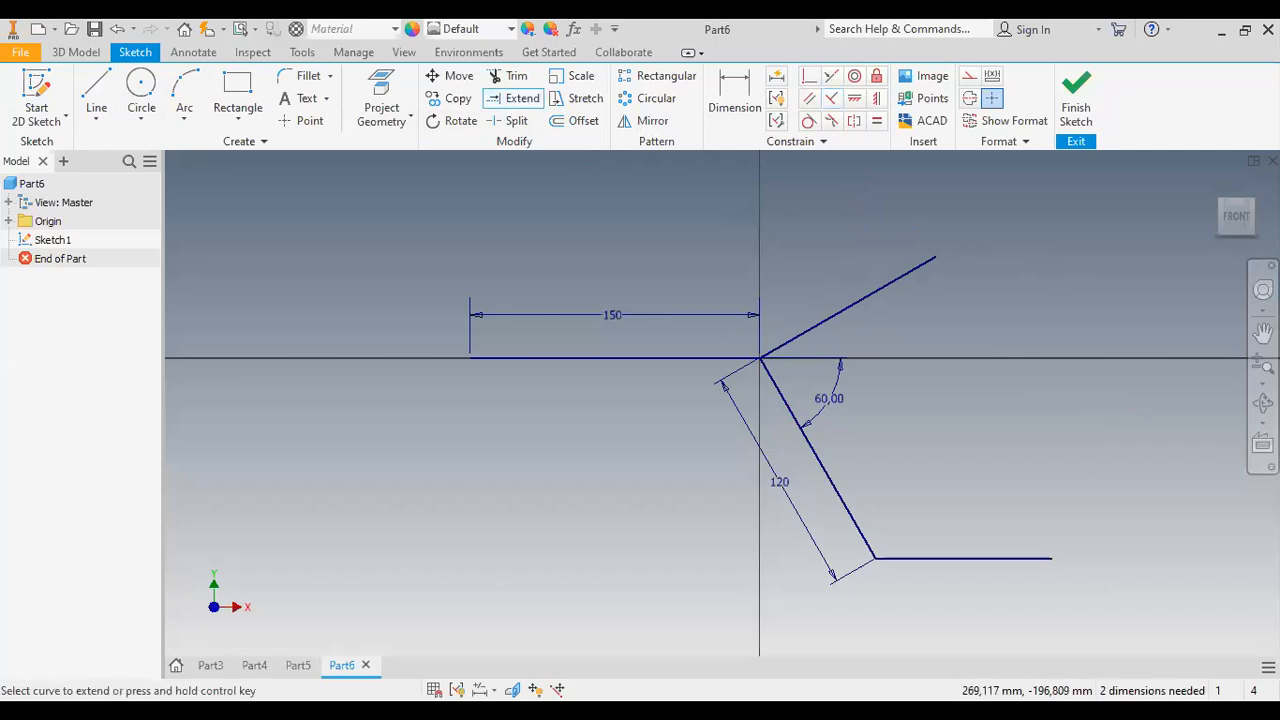
left_click(792, 340)
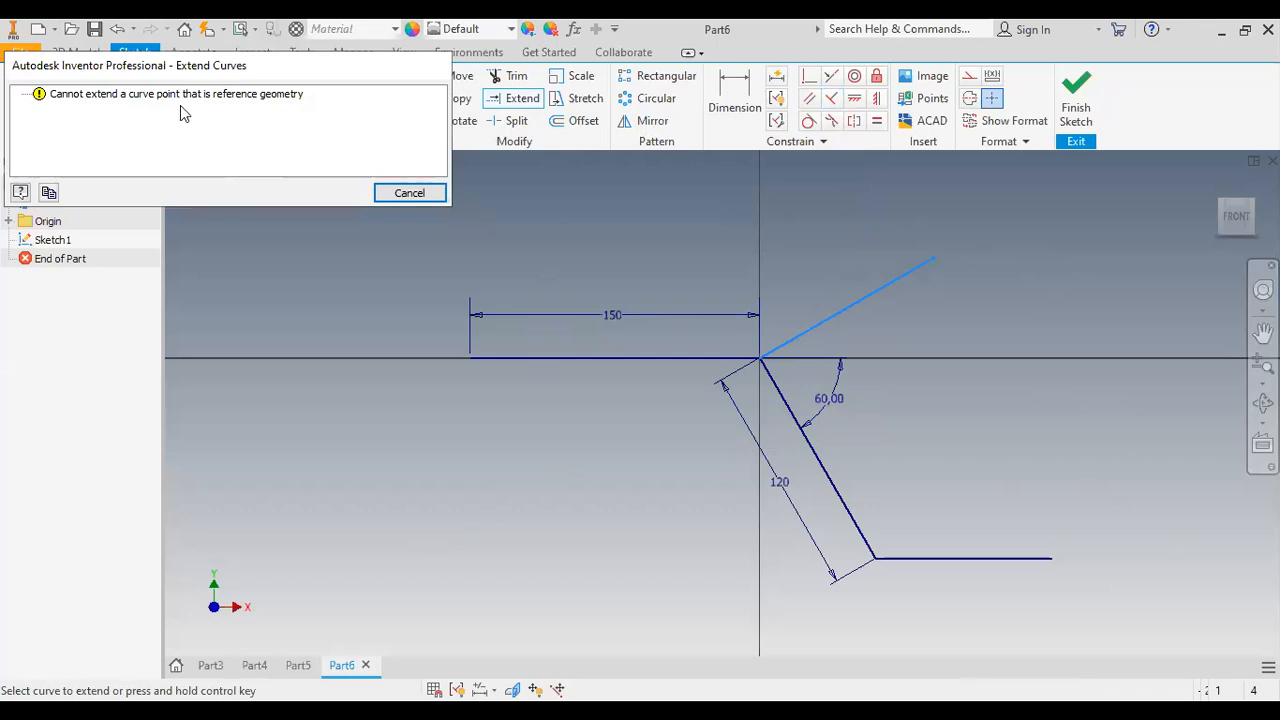
left_click(409, 194)
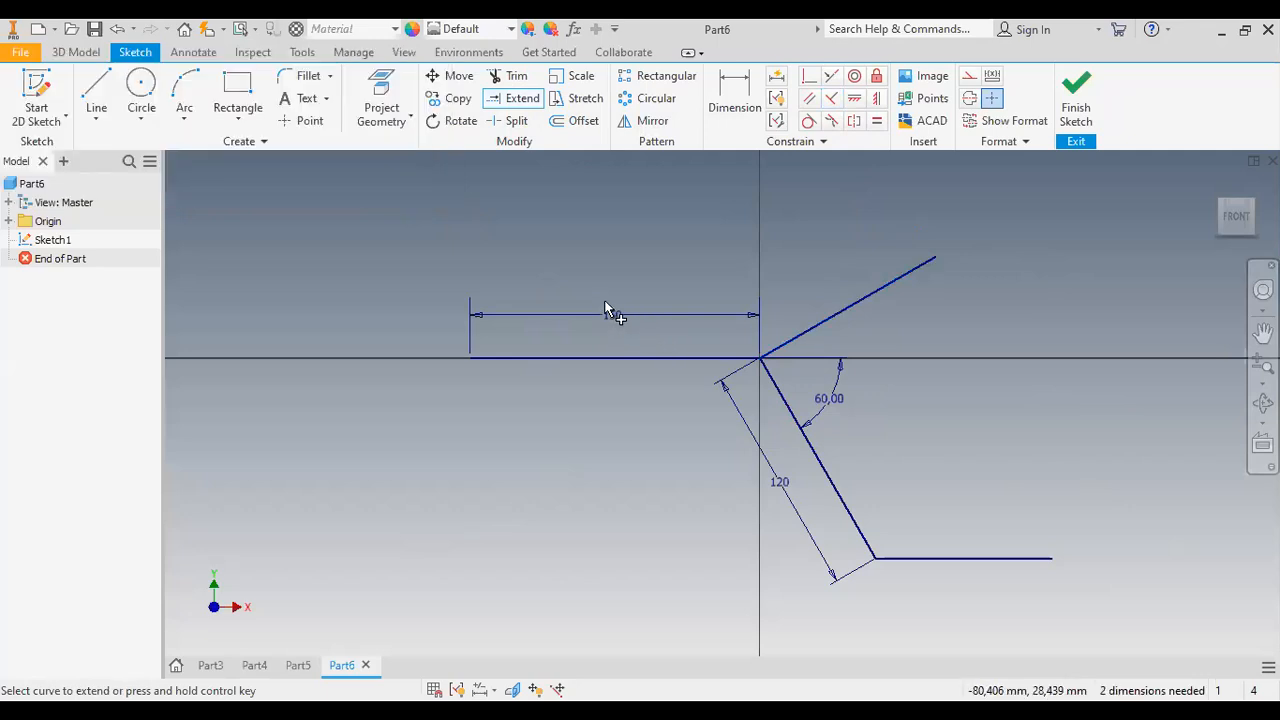
key("Escape")
- Delete the 150 mm and 120 mm length dimensions and the 60-degree angle dimension from the sketch
left_click(619, 315)
key("Delete")
key("Delete")
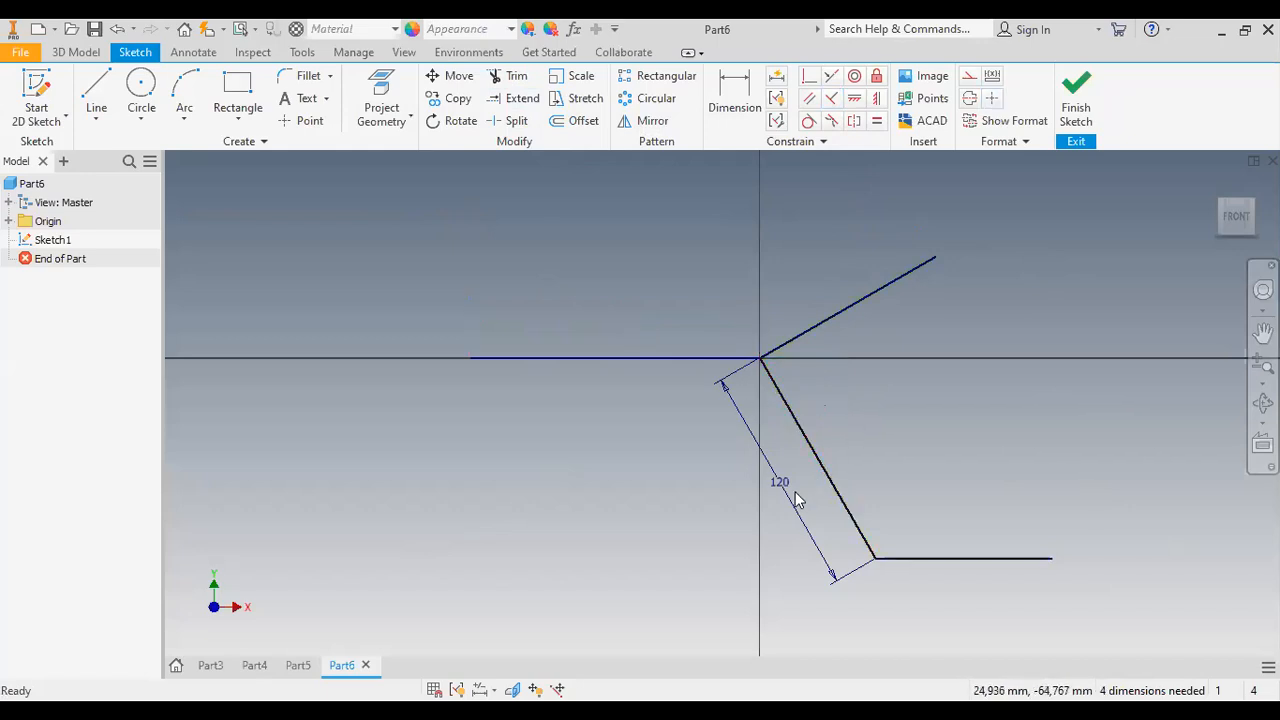
left_click(786, 488)
key("Delete")
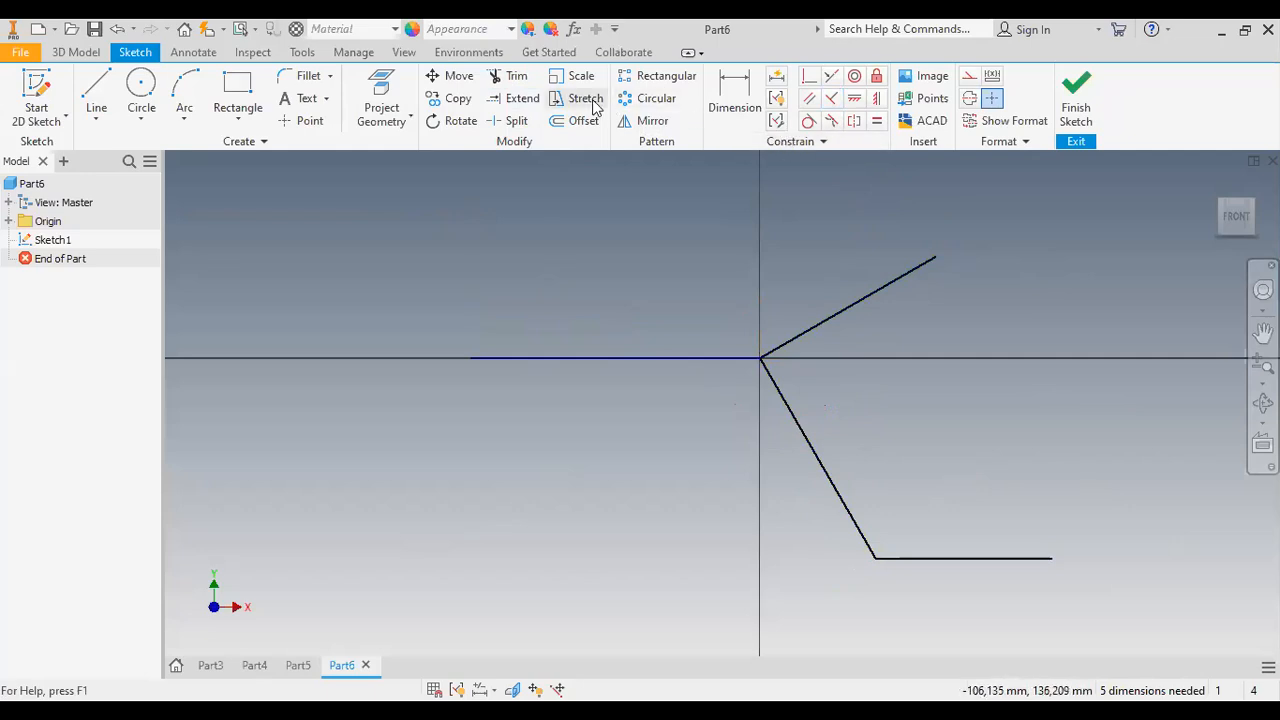
- Retry extending the upper sloping line at the origin, and extend the lower horizontal line in the negative X direction past the inclined line
left_click(515, 98)
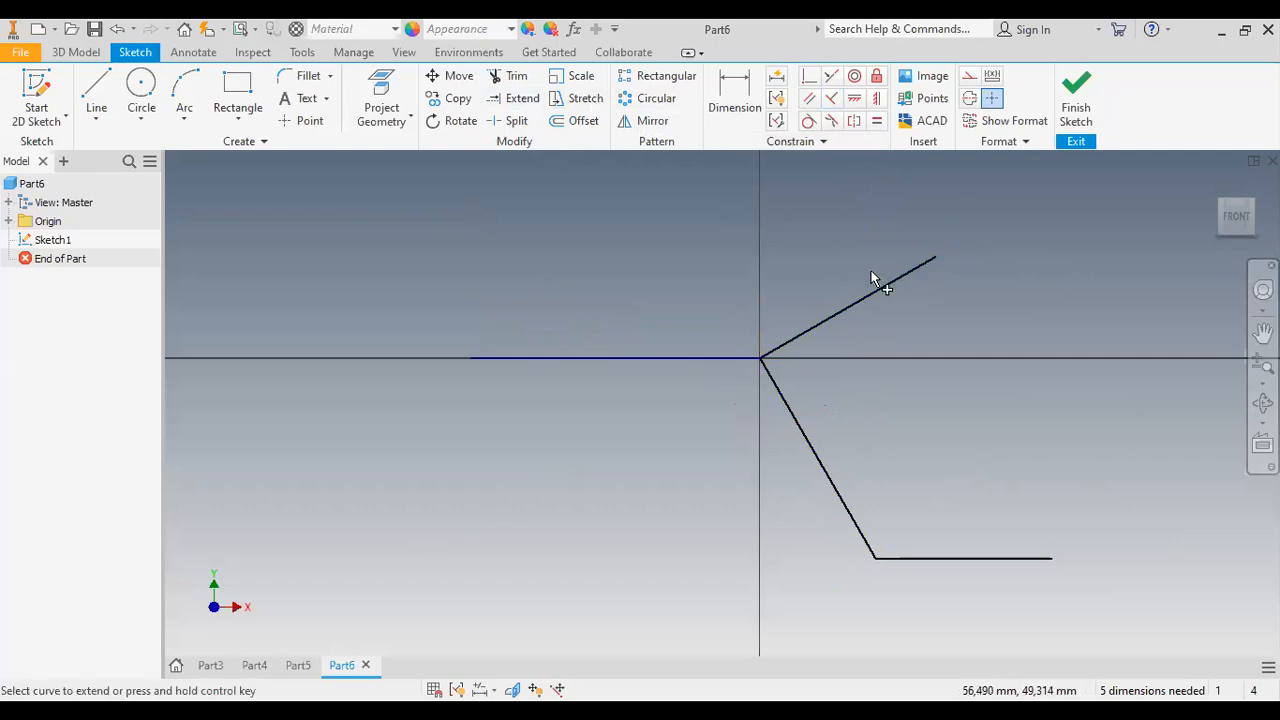
left_click(805, 343)
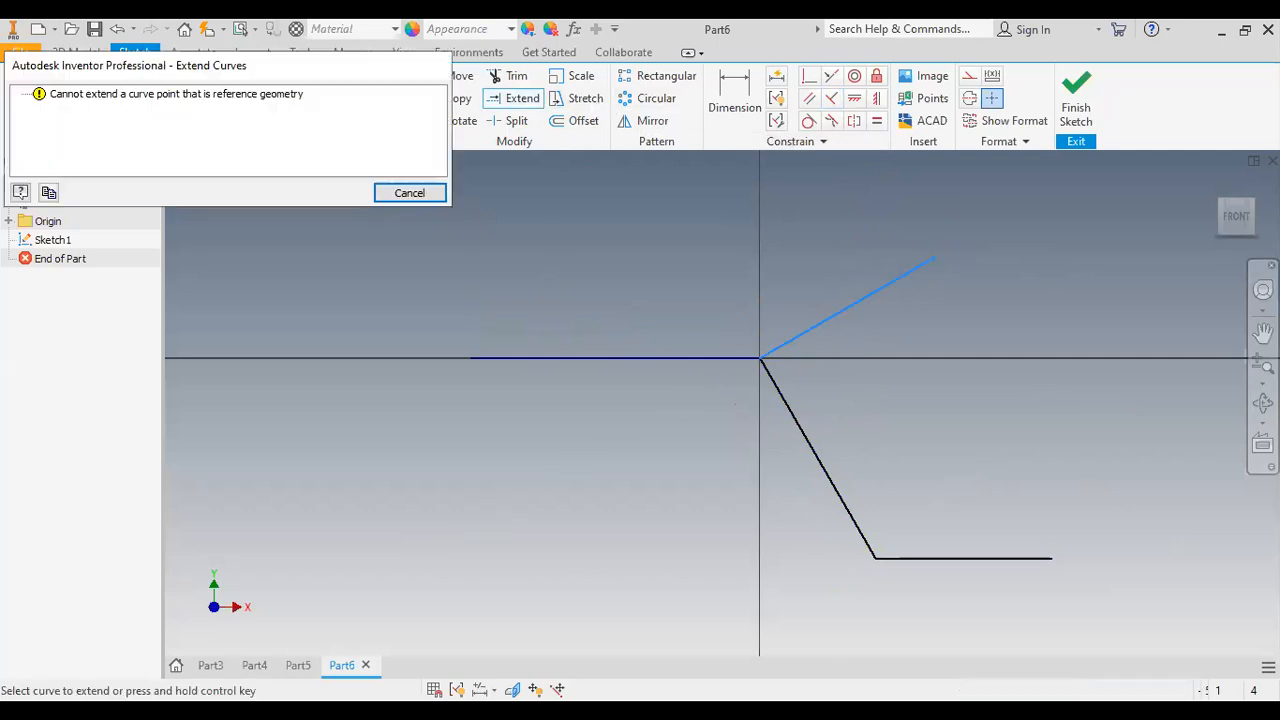
left_click(396, 197)
left_click(905, 562)
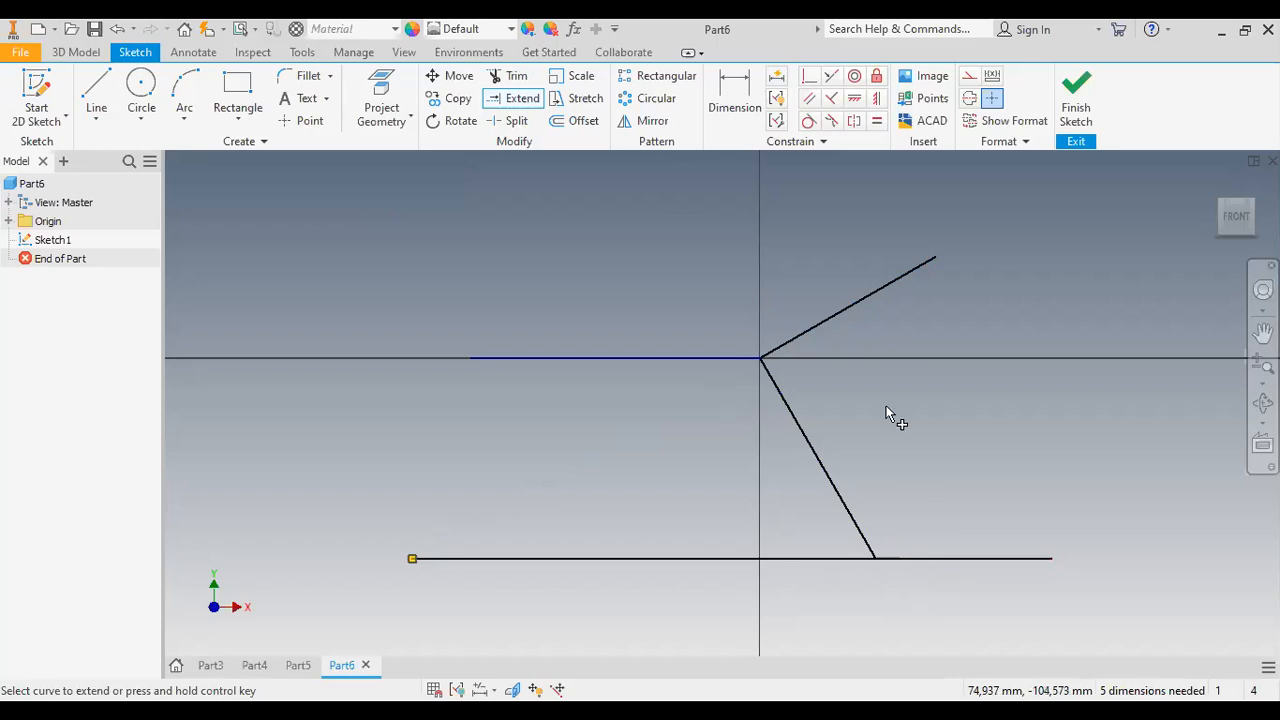
- Try once more to extend the upper sloping line at the origin
left_click(807, 333)
left_click(407, 194)
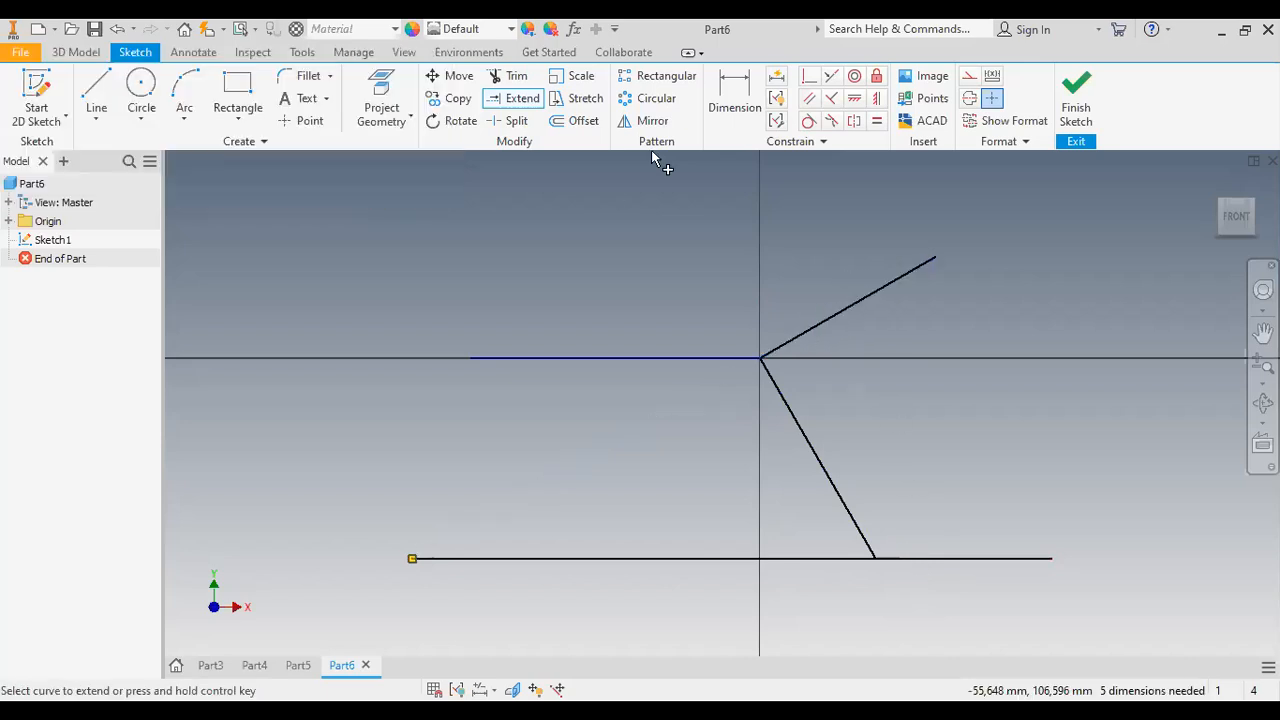
key("Escape")
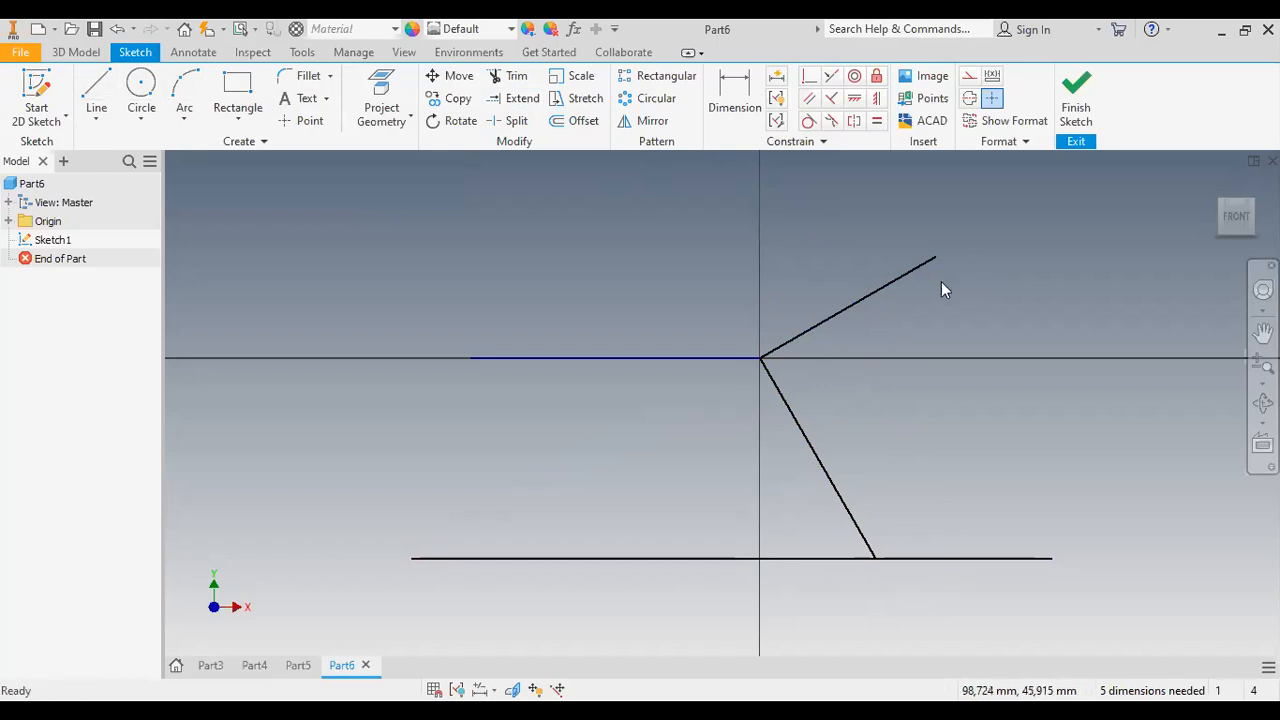
- Delete the upper sloping line and redraw it from the origin, about 108 mm long and rising at about 34 degrees
left_click(878, 292)
key("Delete")
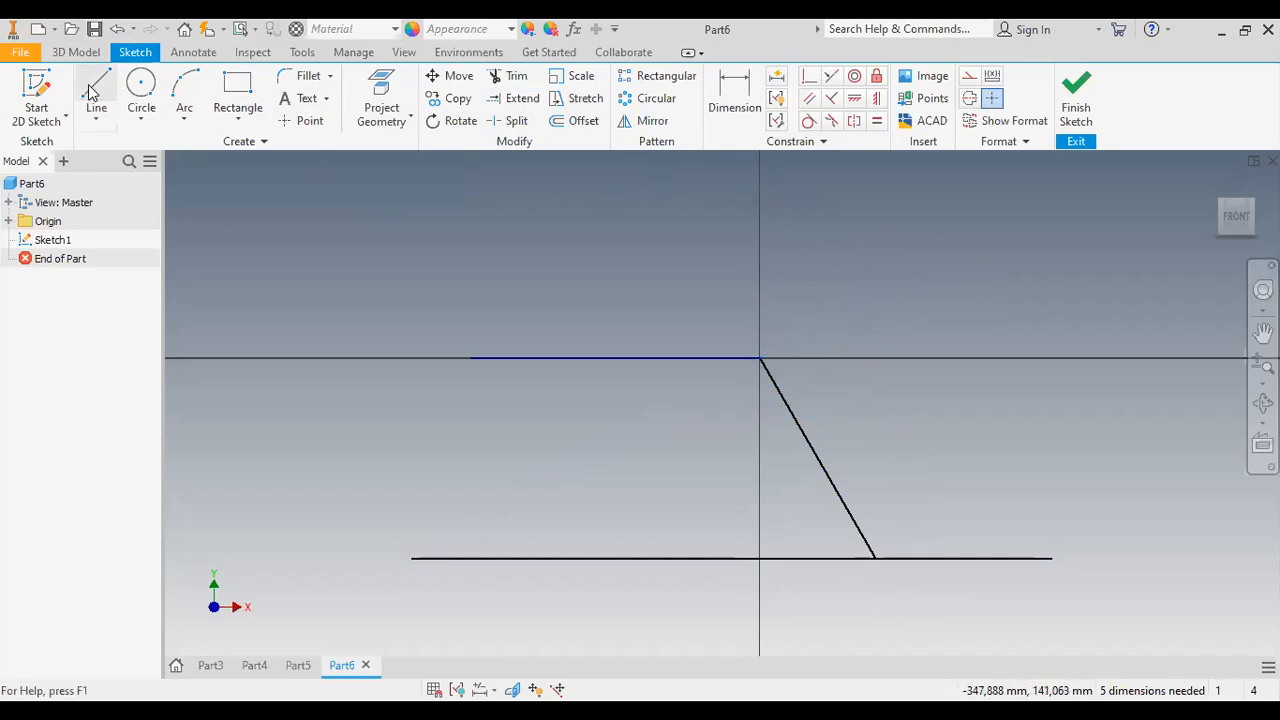
left_click(92, 92)
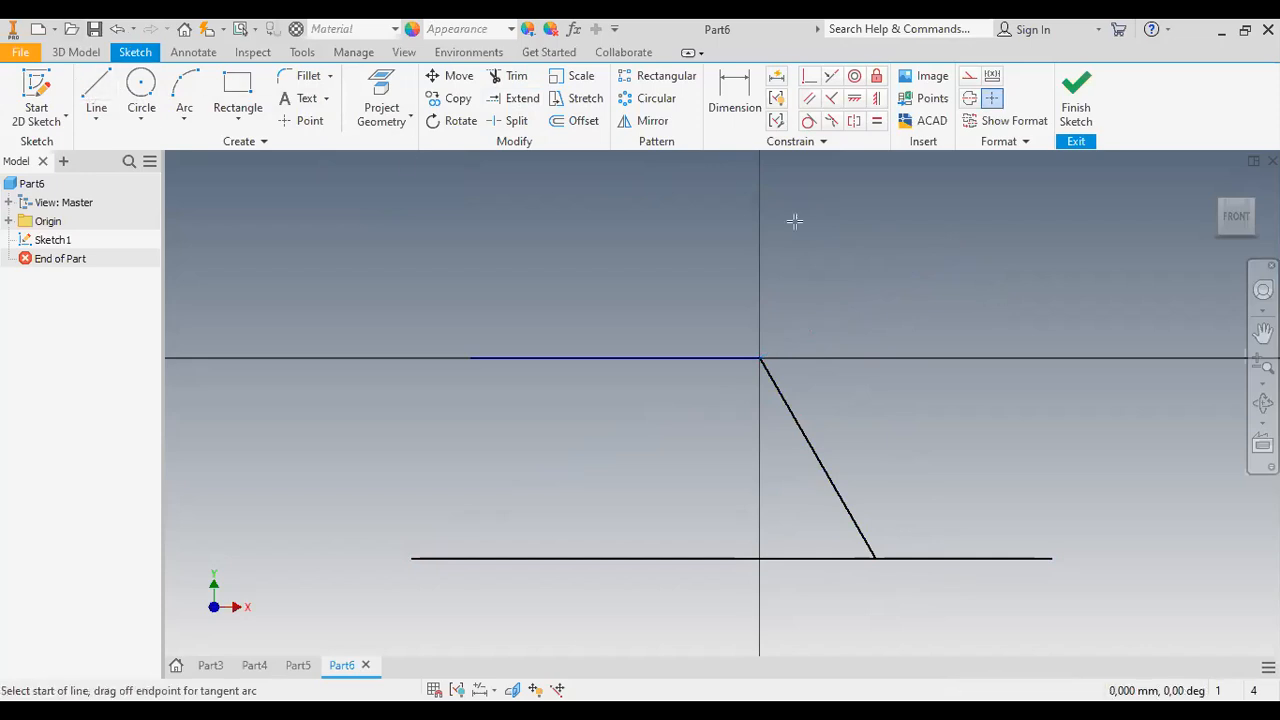
left_click(760, 357)
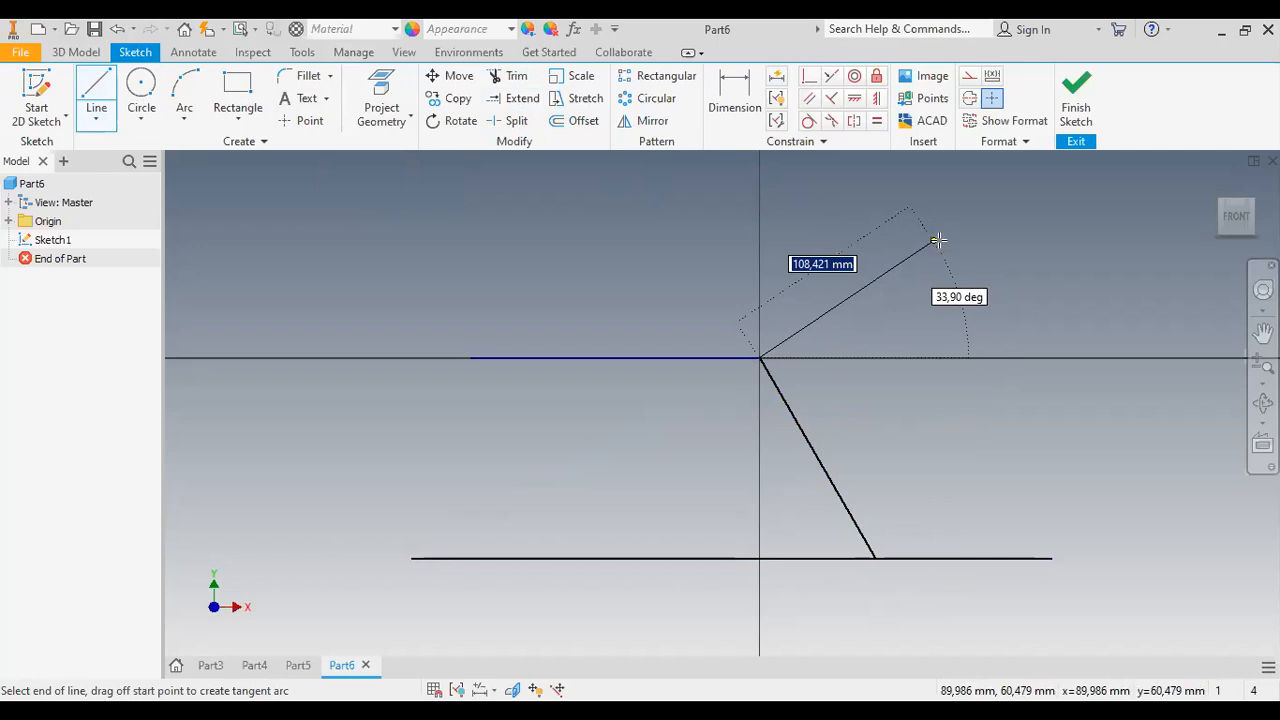
left_click(934, 243)
key("Escape")
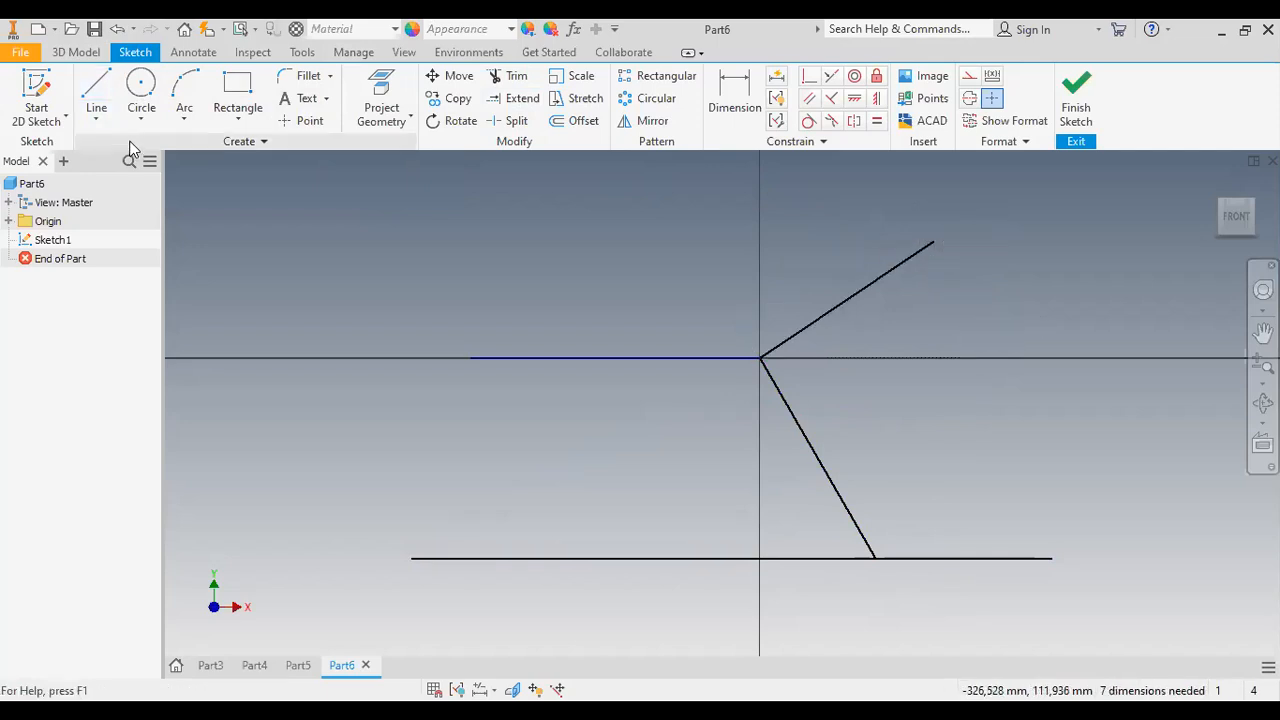
- Try to extend the redrawn upper sloping line beyond its end at the origin
left_click(506, 100)
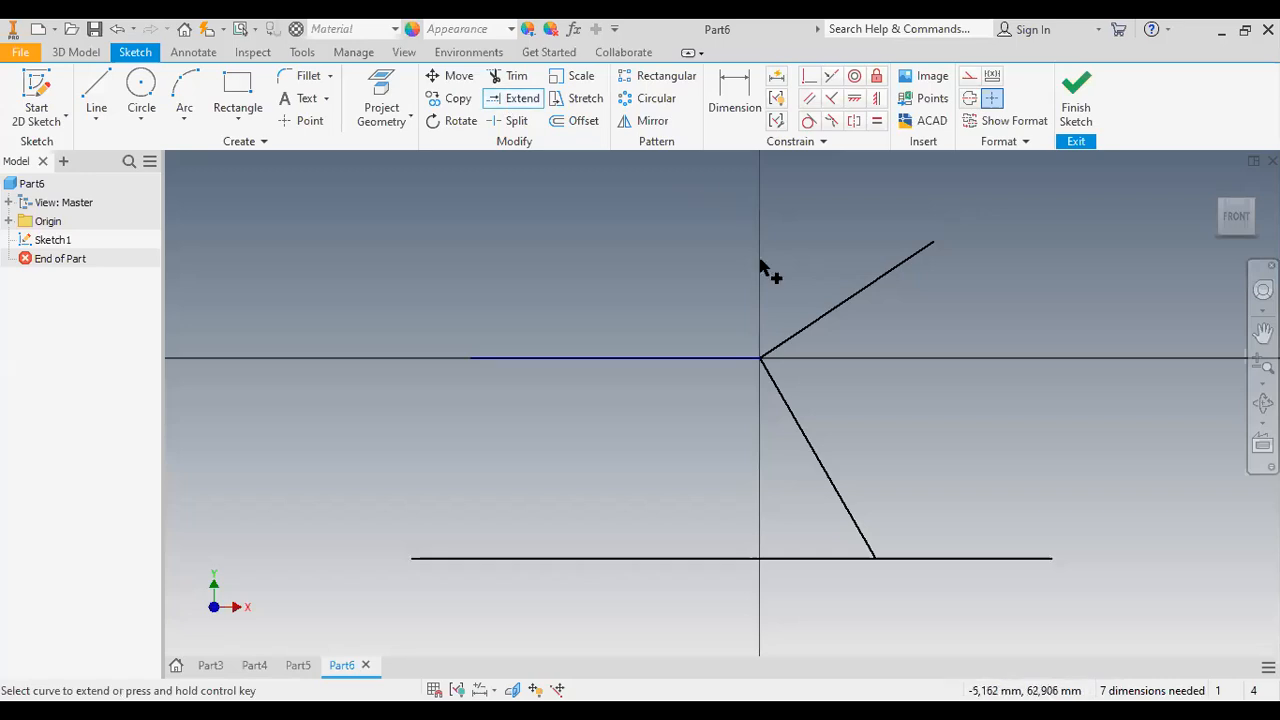
left_click(795, 332)
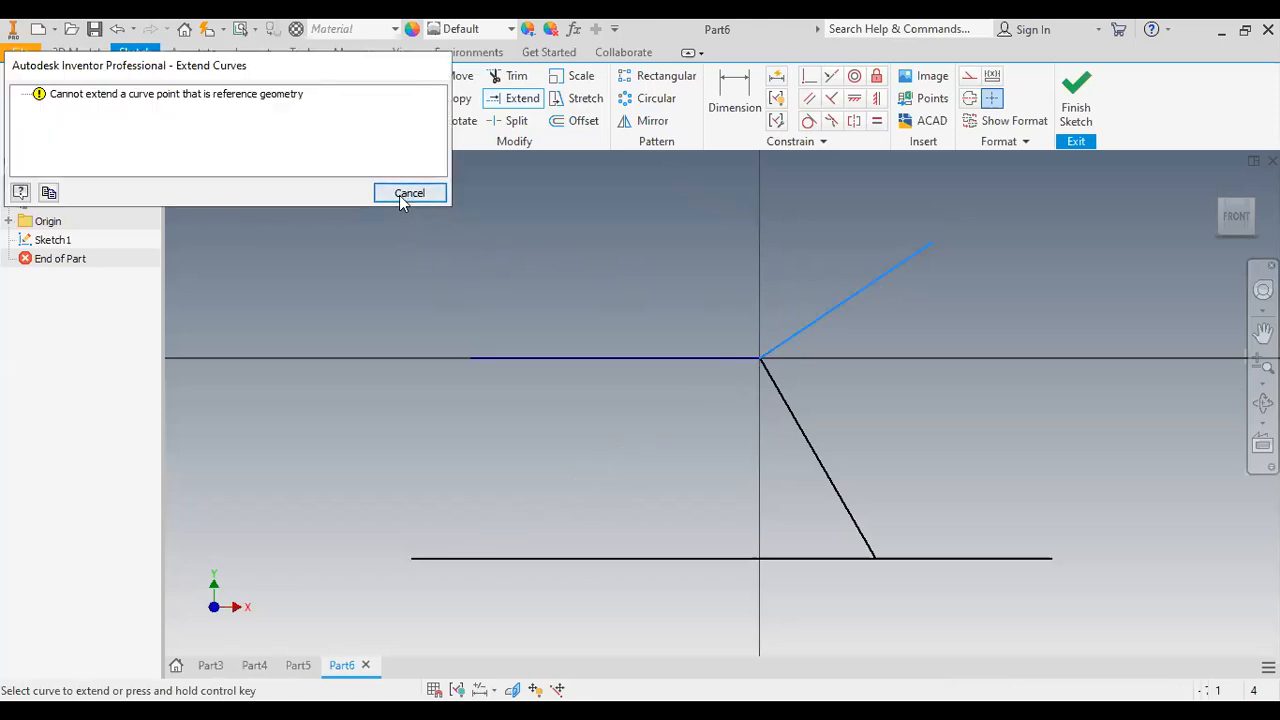
left_click(409, 193)
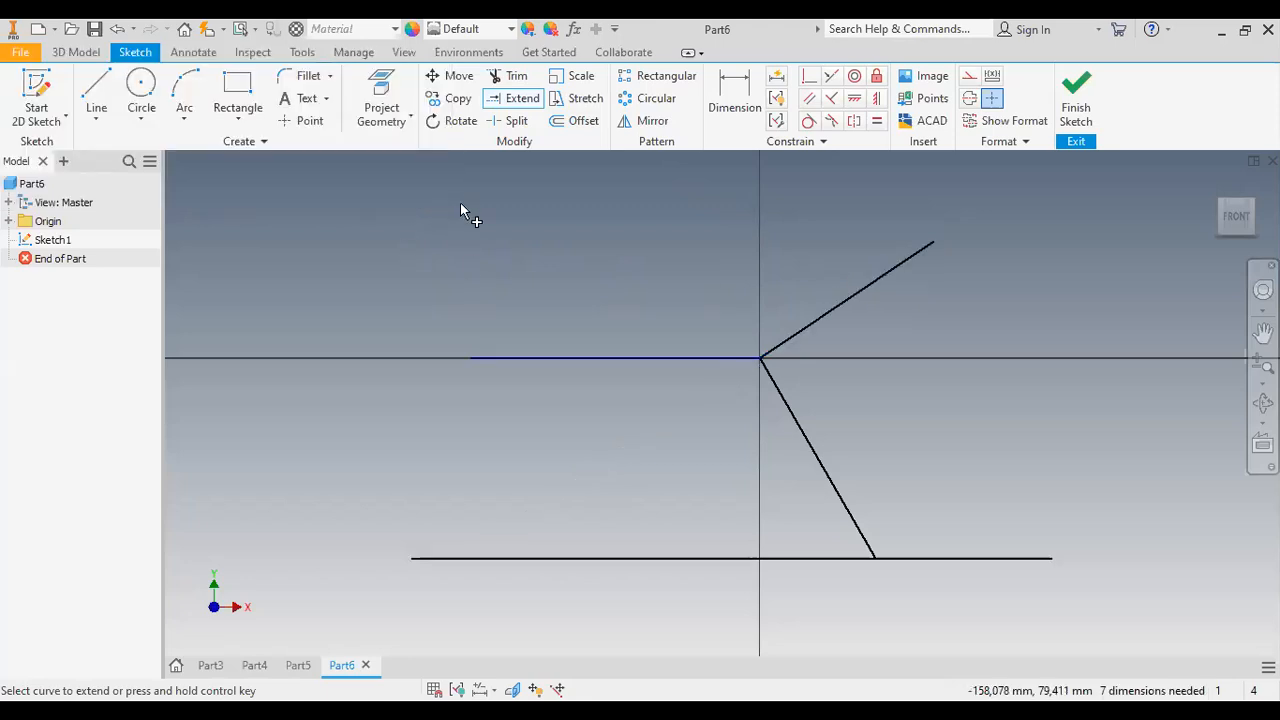
- Constrain the redrawn upper sloping line perpendicular to the inclined line below the origin
left_click(829, 98)
left_click(810, 335)
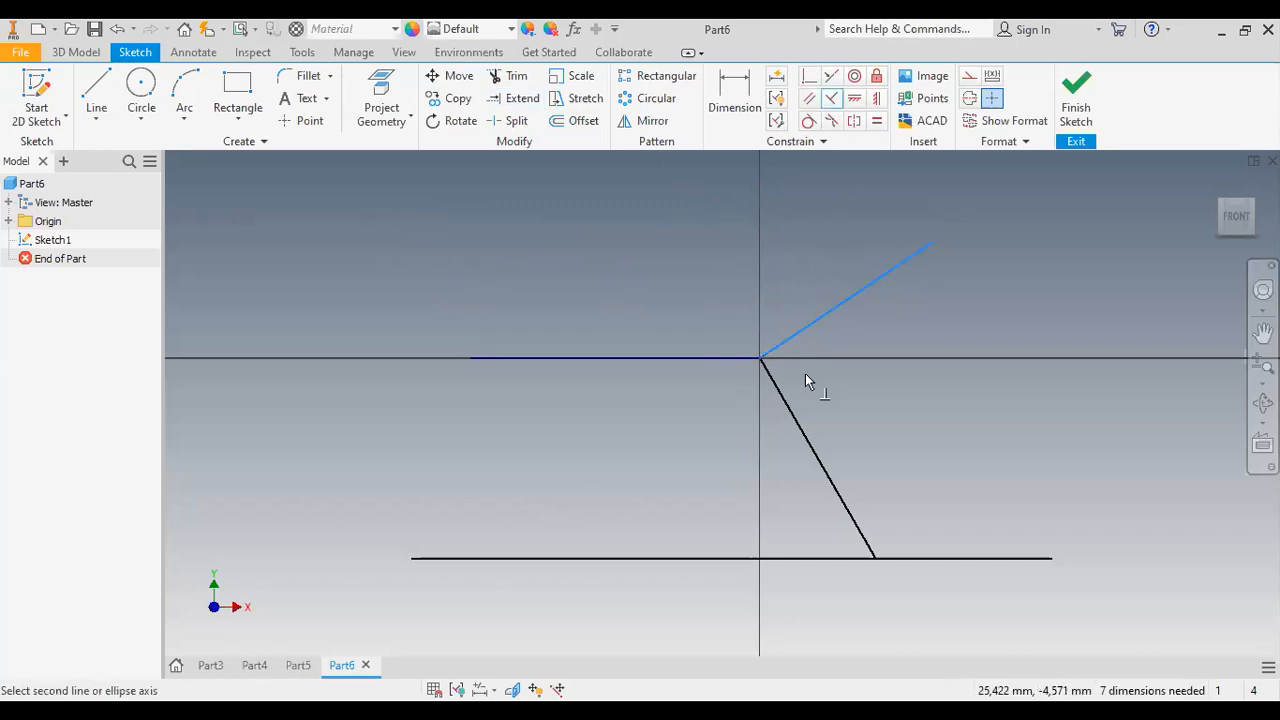
left_click(792, 408)
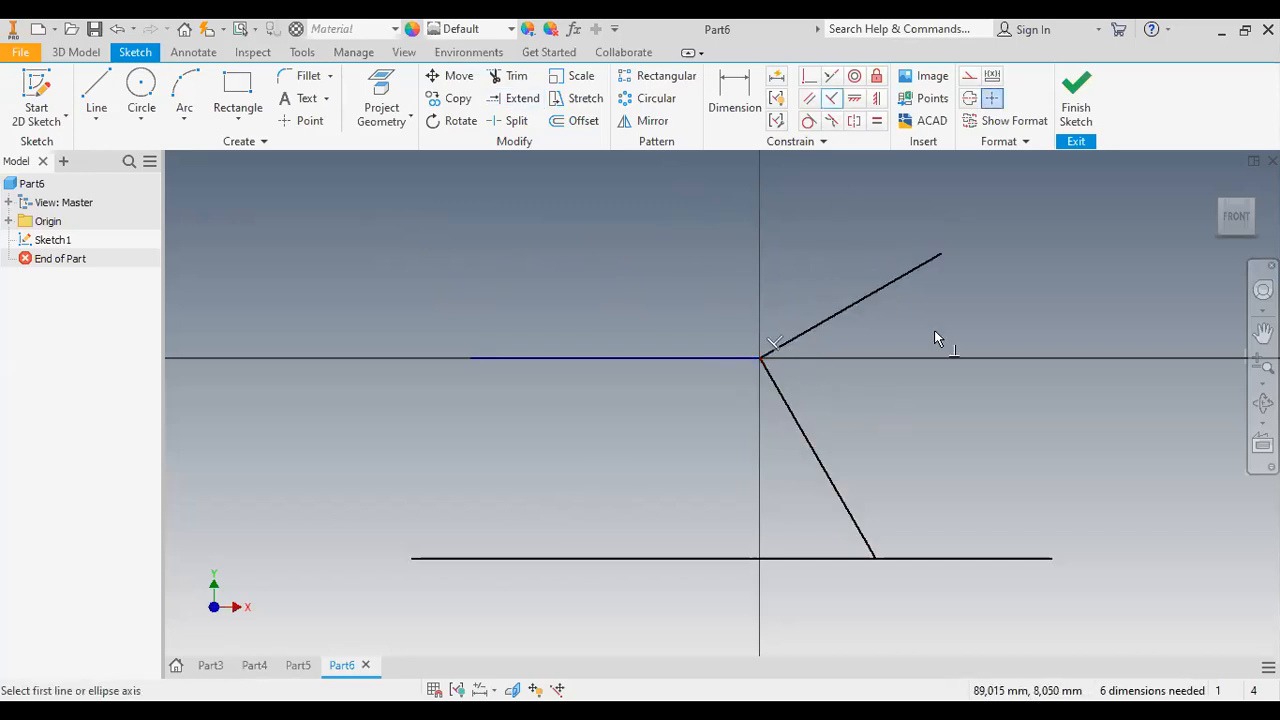
- Draw a line about 247 mm long from the origin down and leftward, crossing the lower horizontal line near its left end
left_click(105, 94)
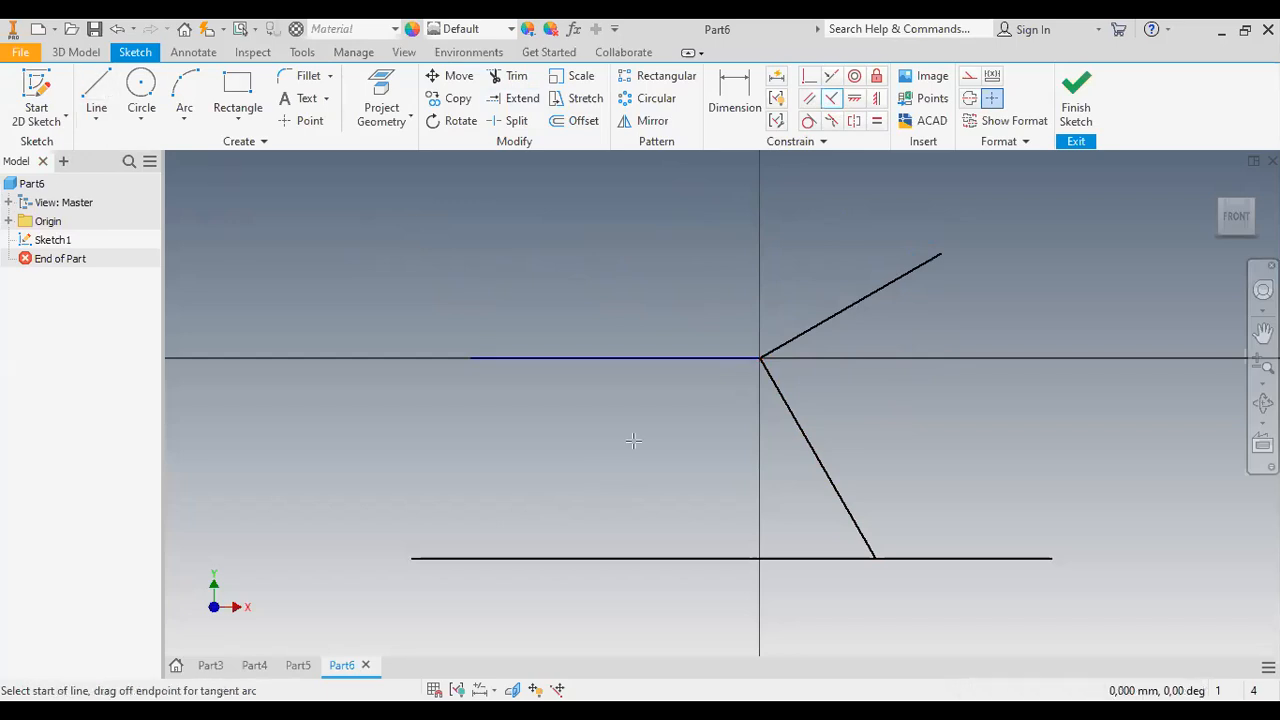
left_click(760, 357)
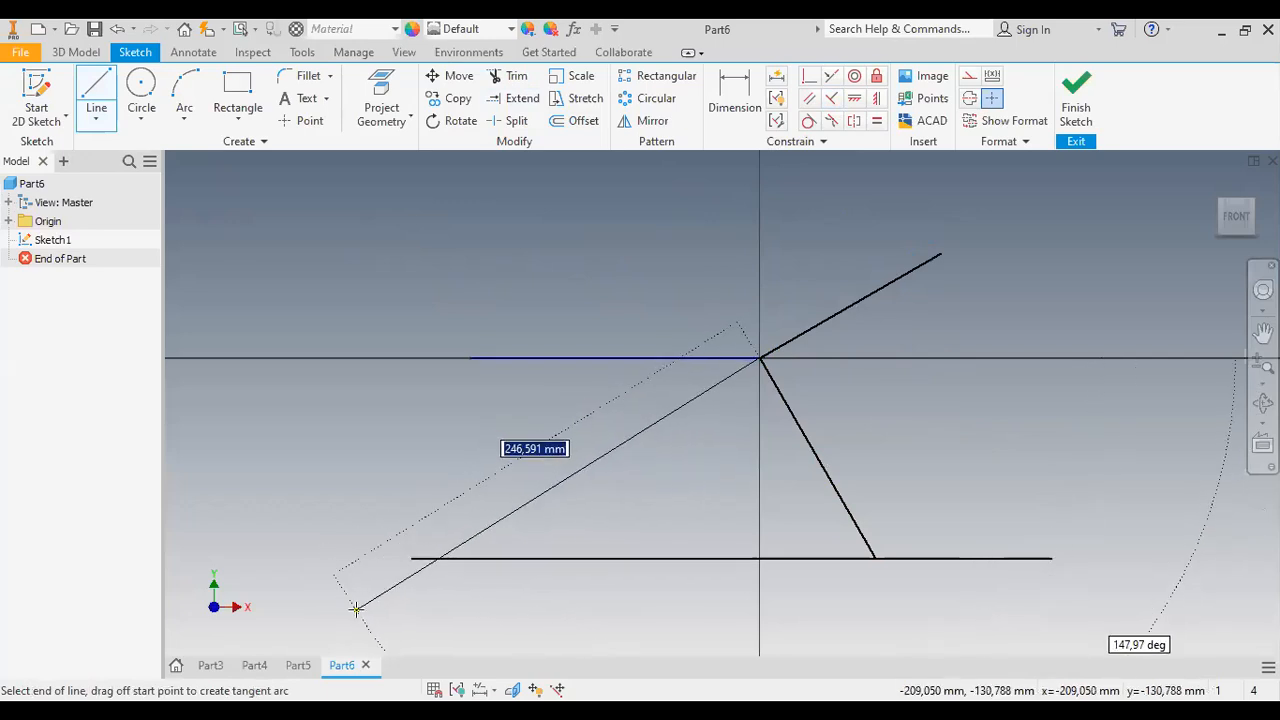
left_click(355, 608)
key("Escape")
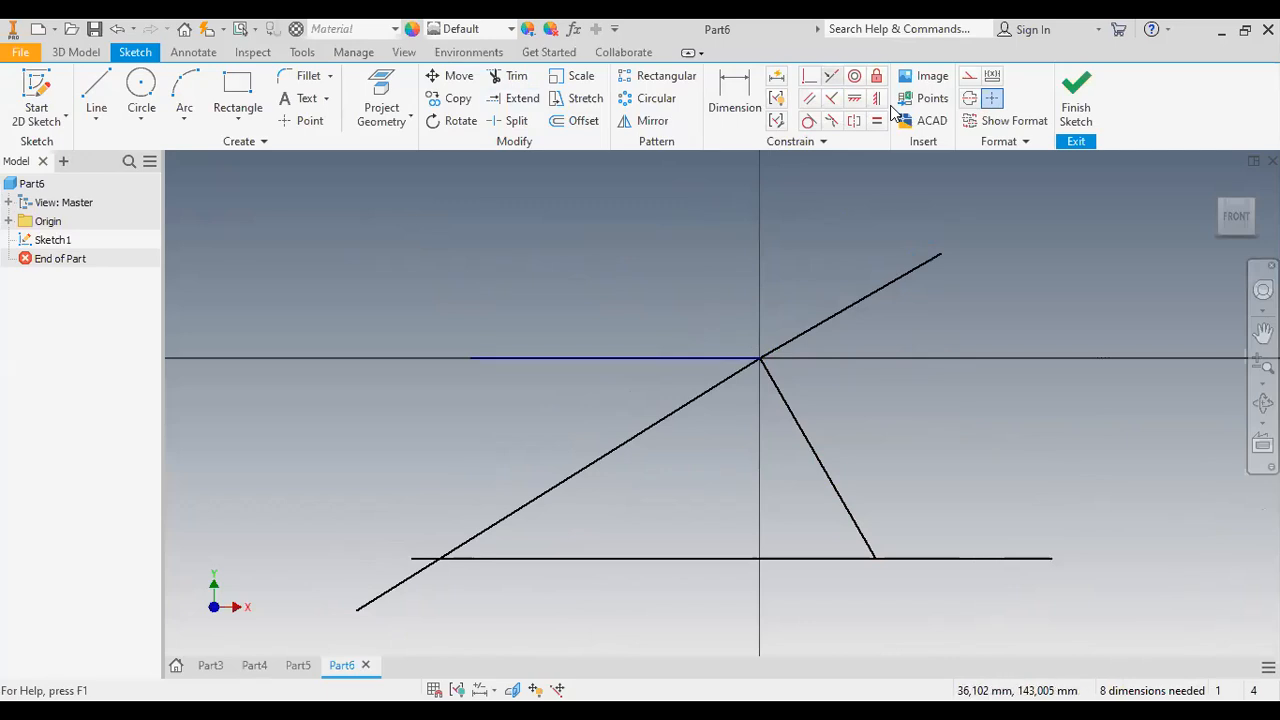
- Constrain the long descending line parallel to the upper sloping line
left_click(809, 98)
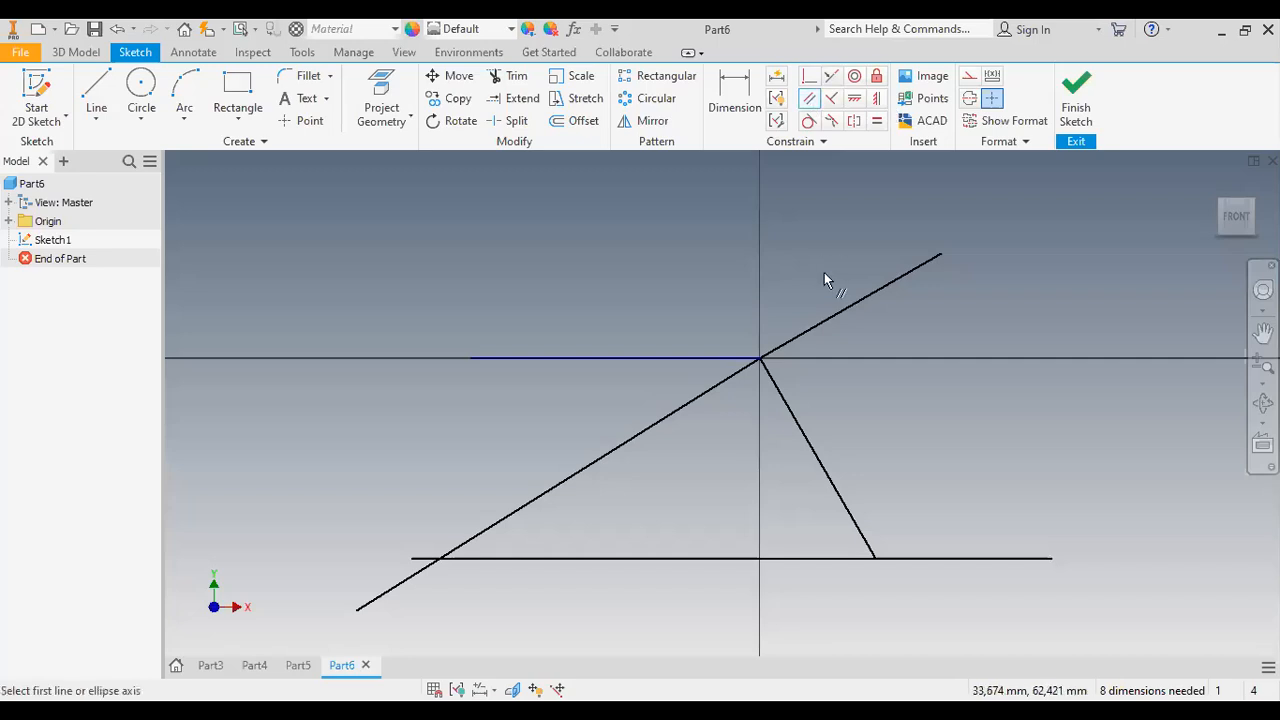
left_click(674, 408)
left_click(816, 327)
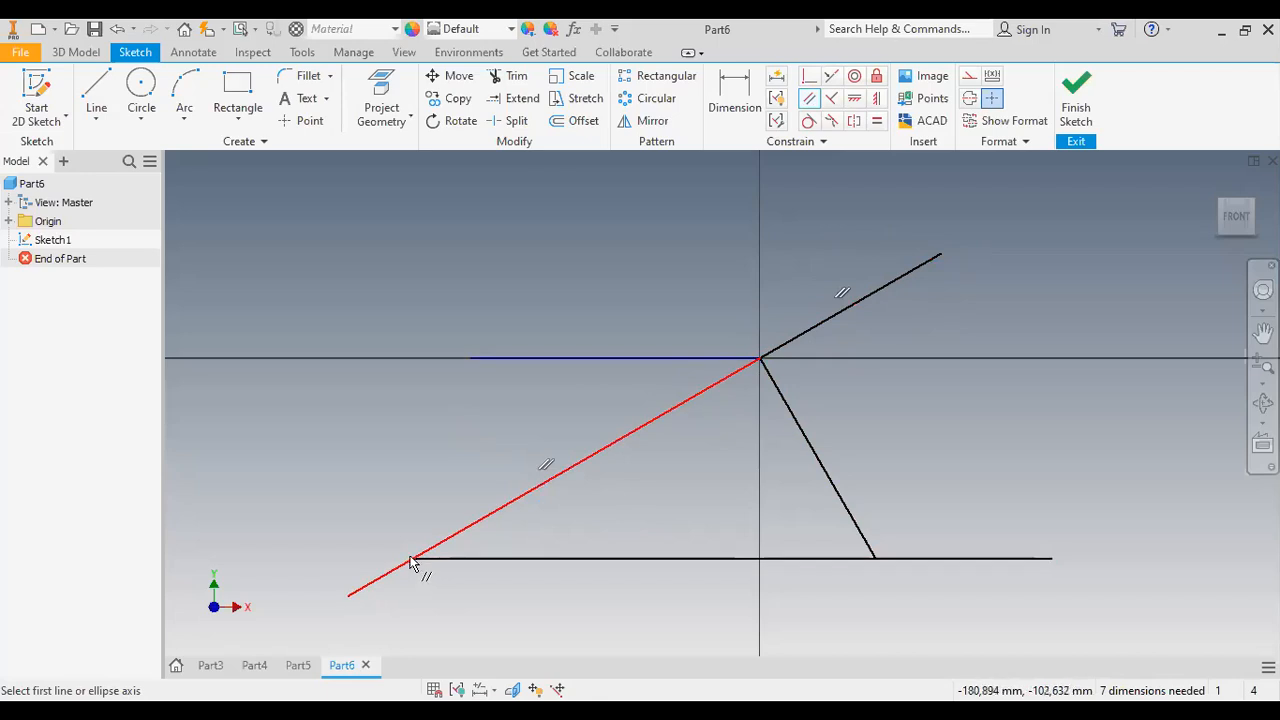
- Draw a line joining the left end of the lower horizontal line to the left end of the upper horizontal line
left_click(96, 92)
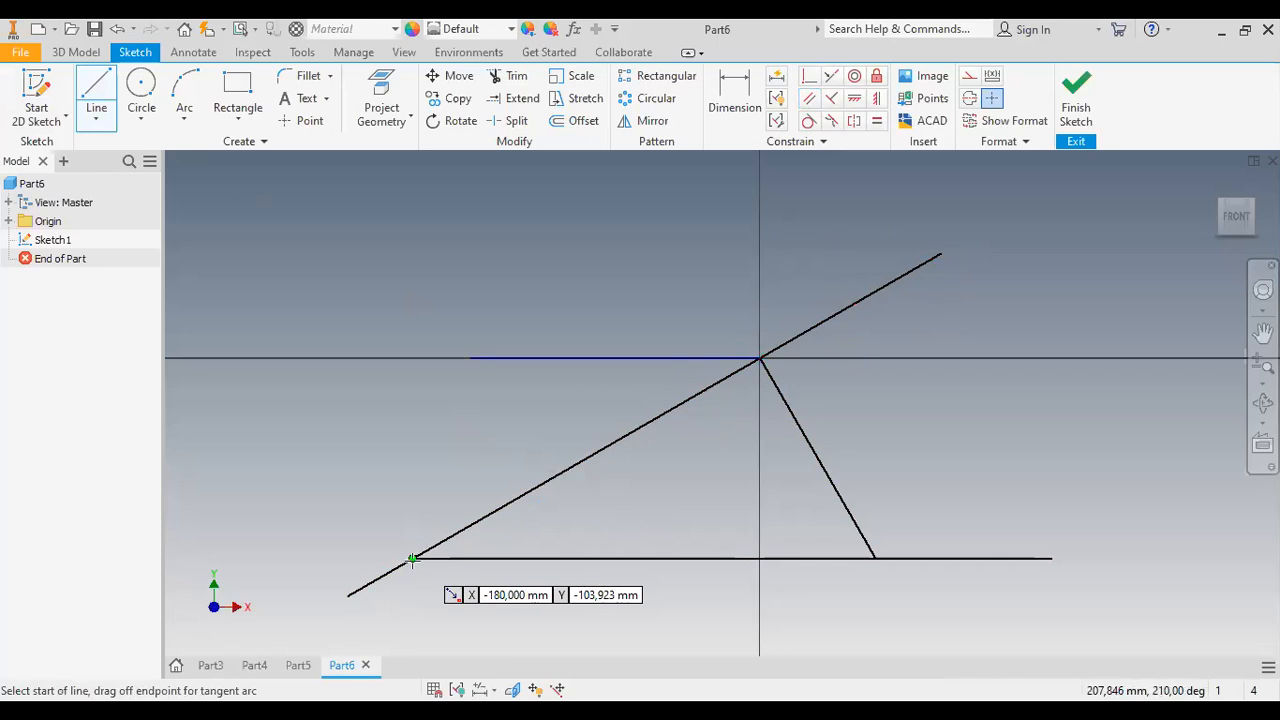
key("Return")
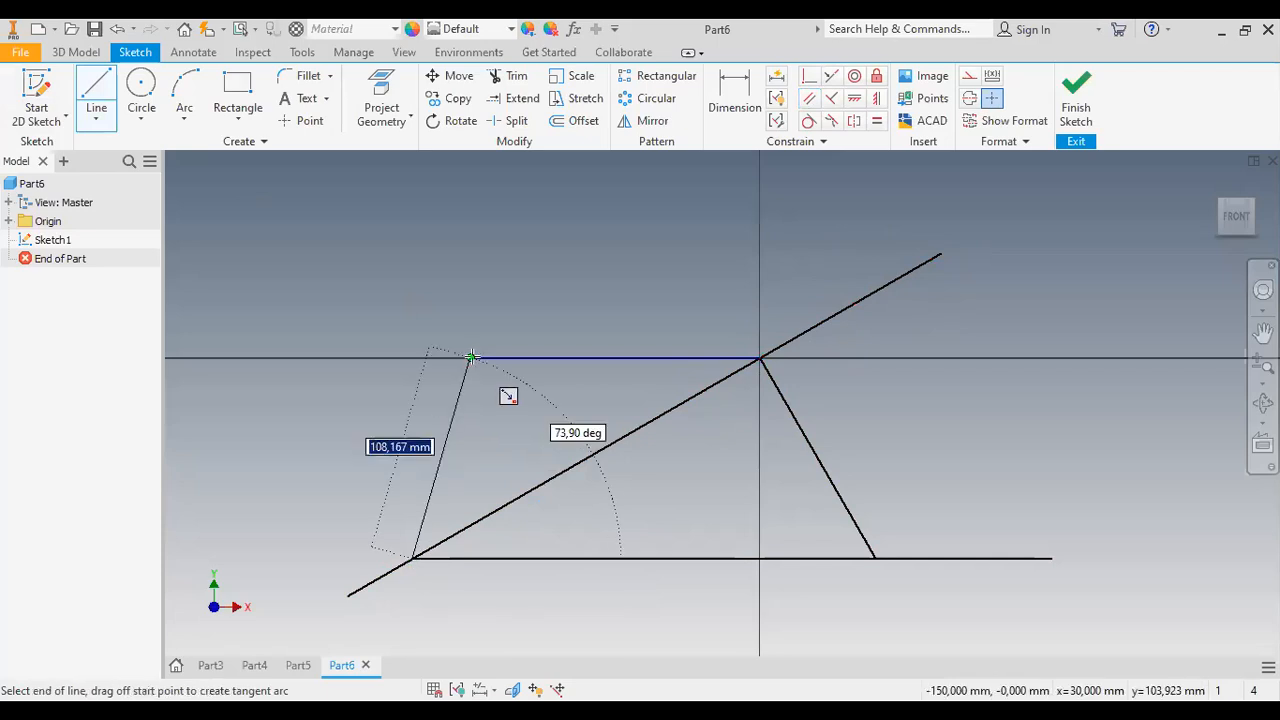
left_click(471, 356)
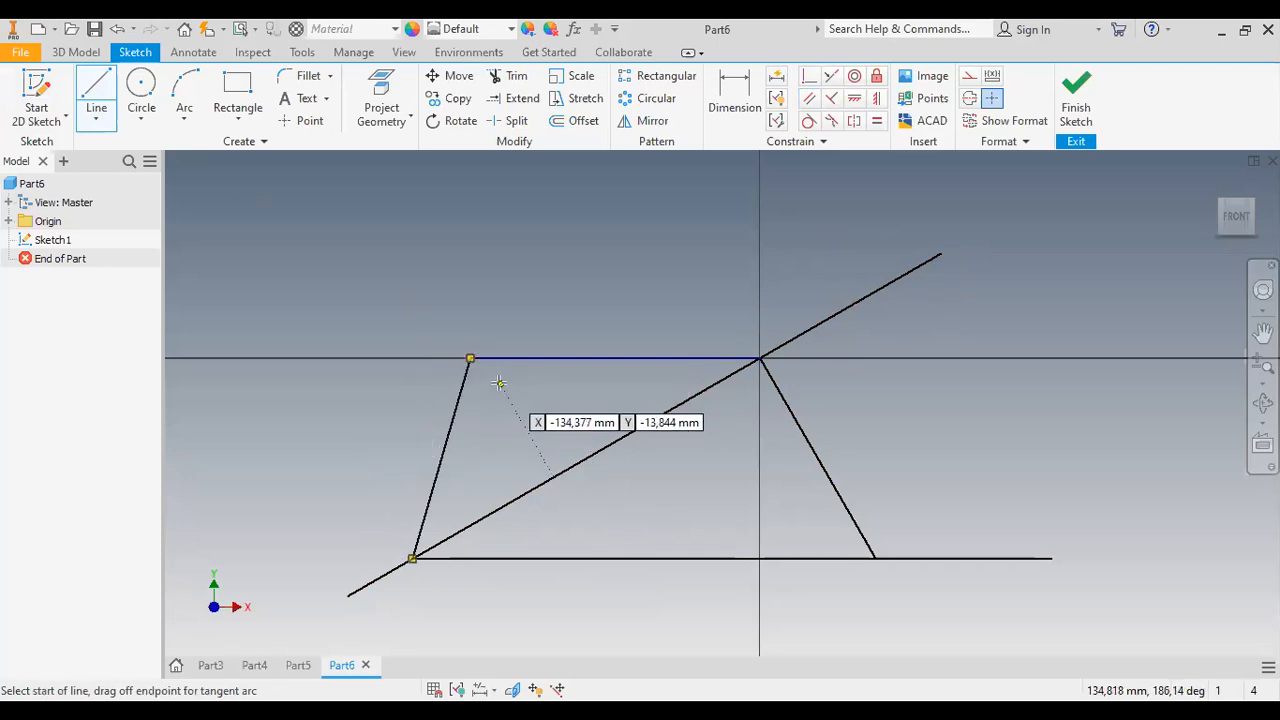
key("Escape")
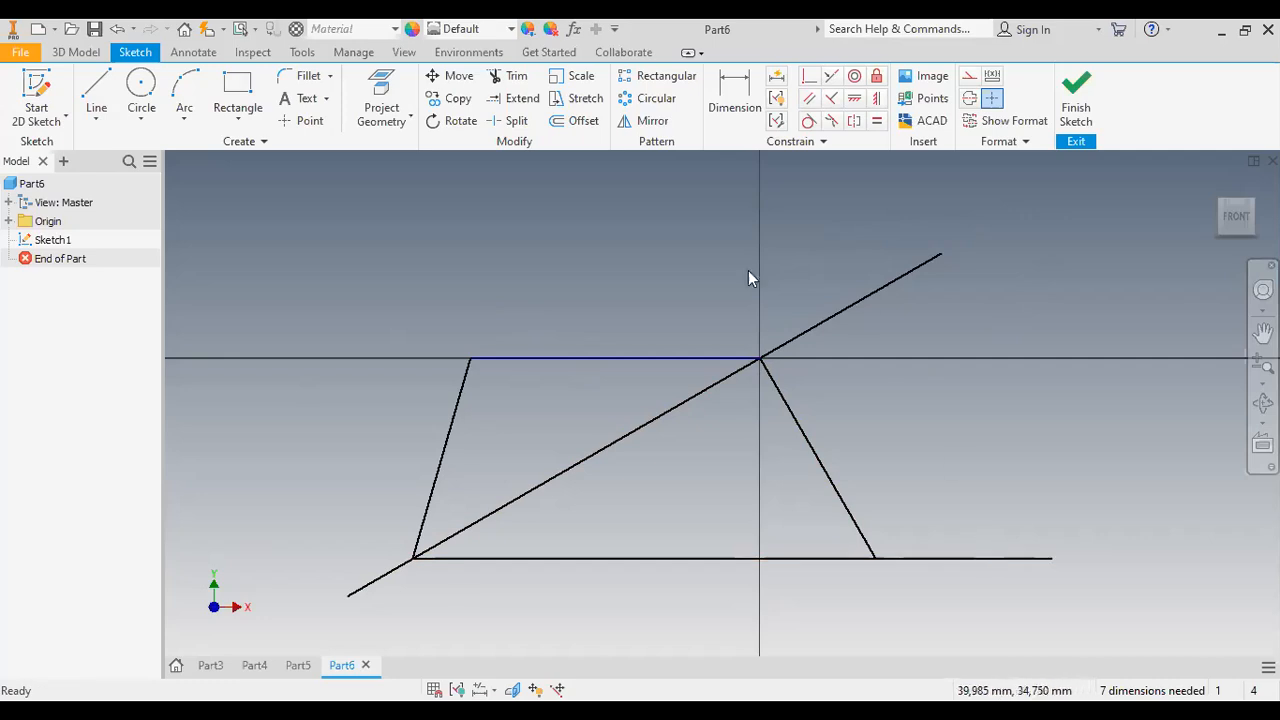
- Draw a separate horizontal line about 444 mm long in the empty area above and to the right of the existing lines
scroll(717, 322, "up", 2)
scroll(714, 322, "down", 6)
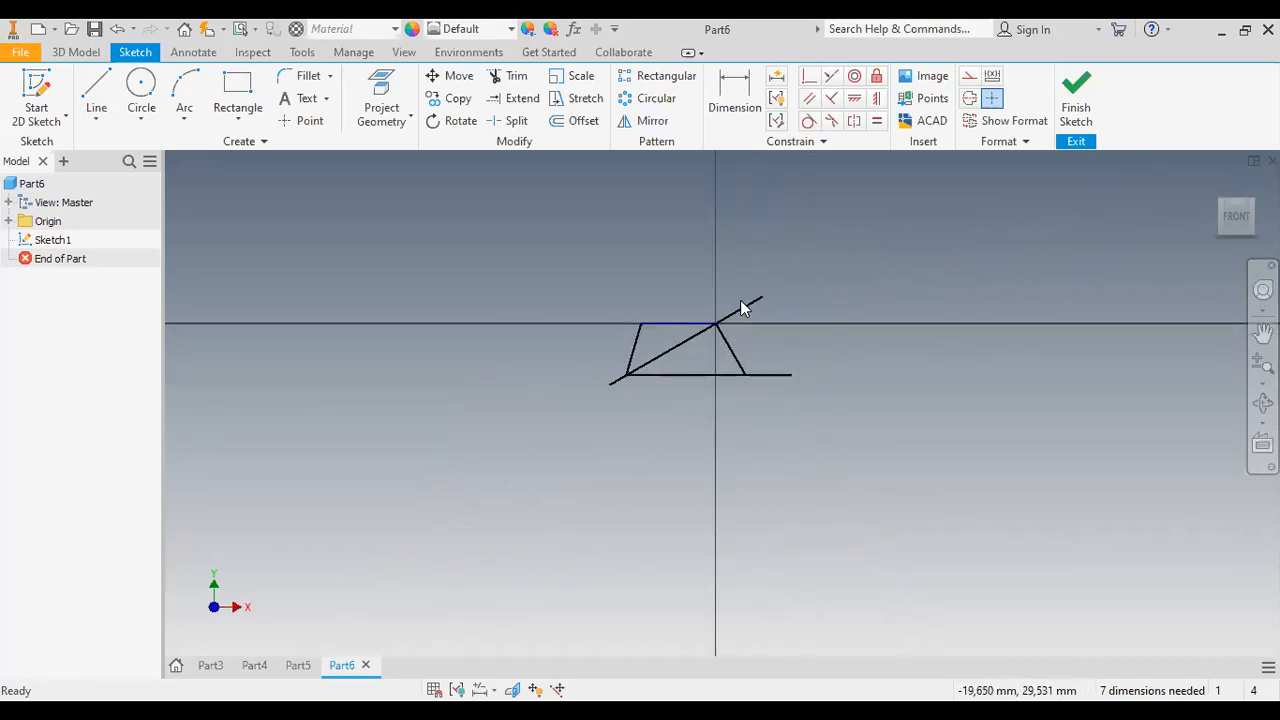
scroll(532, 405, "up", 1)
scroll(558, 391, "down", 2)
scroll(793, 311, "up", 6)
scroll(793, 311, "down", 2)
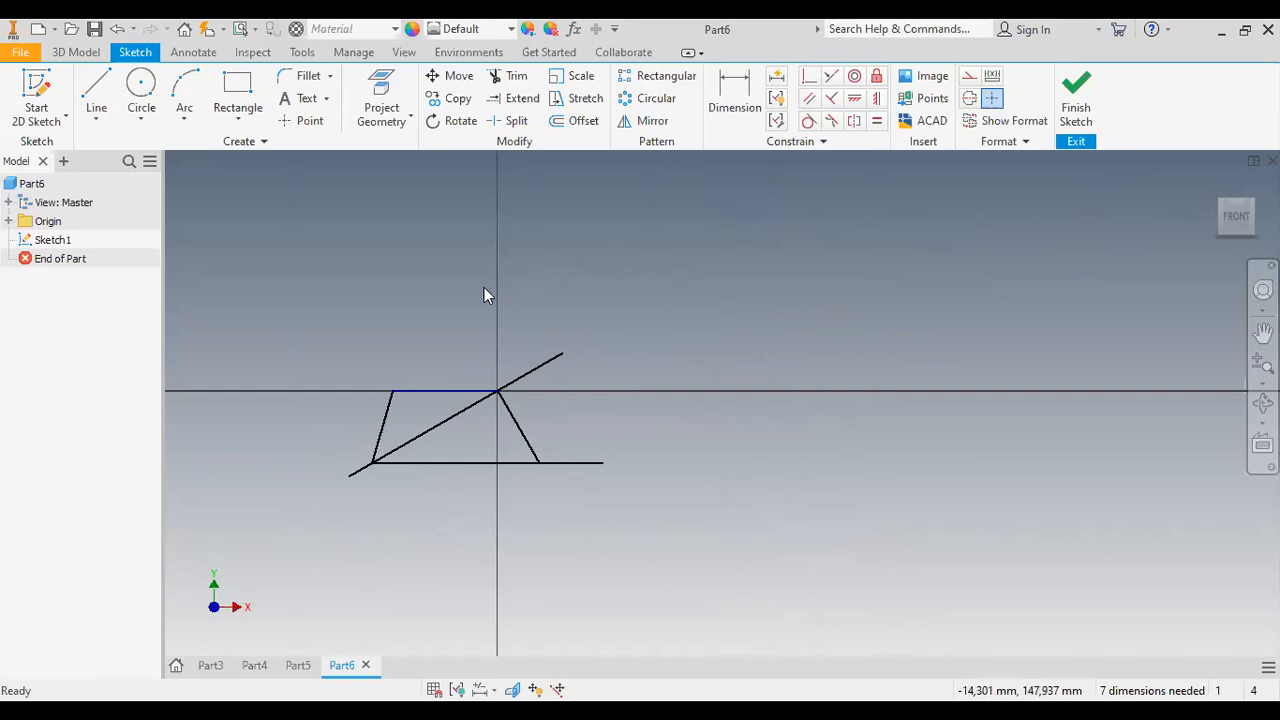
scroll(470, 283, "up", 2)
scroll(472, 286, "down", 2)
scroll(474, 289, "up", 2)
scroll(474, 289, "down", 2)
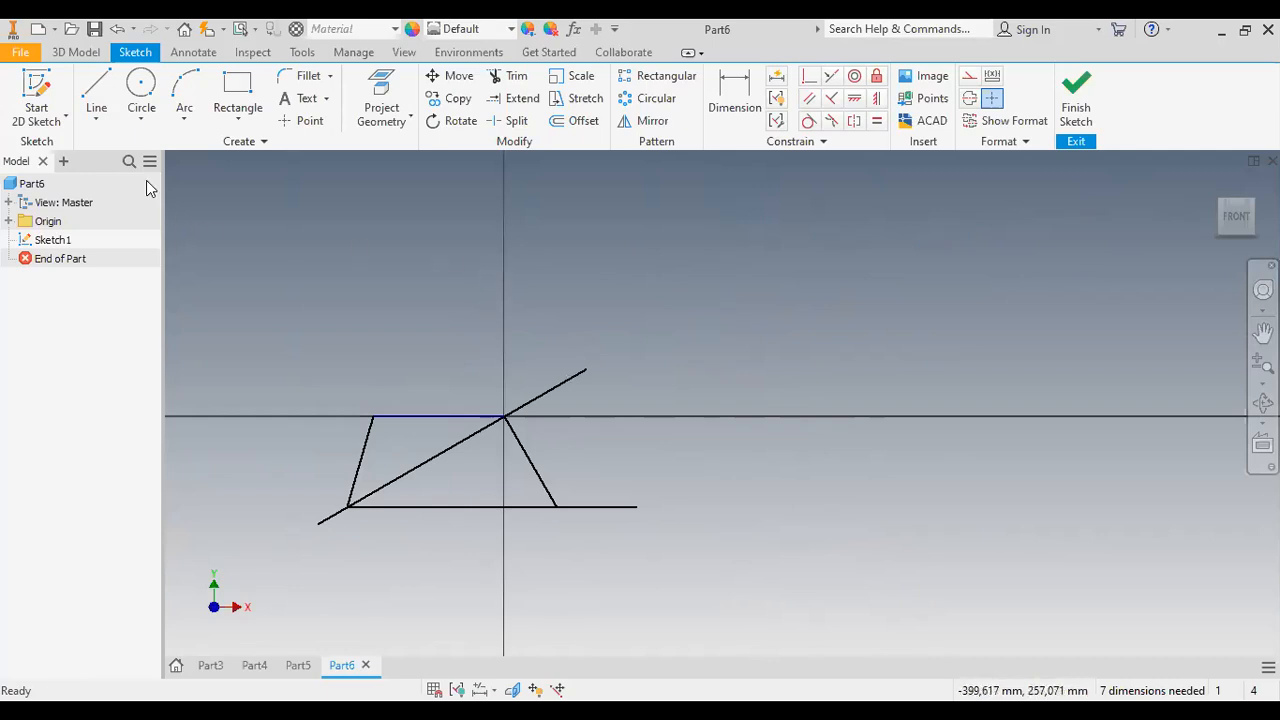
left_click(115, 104)
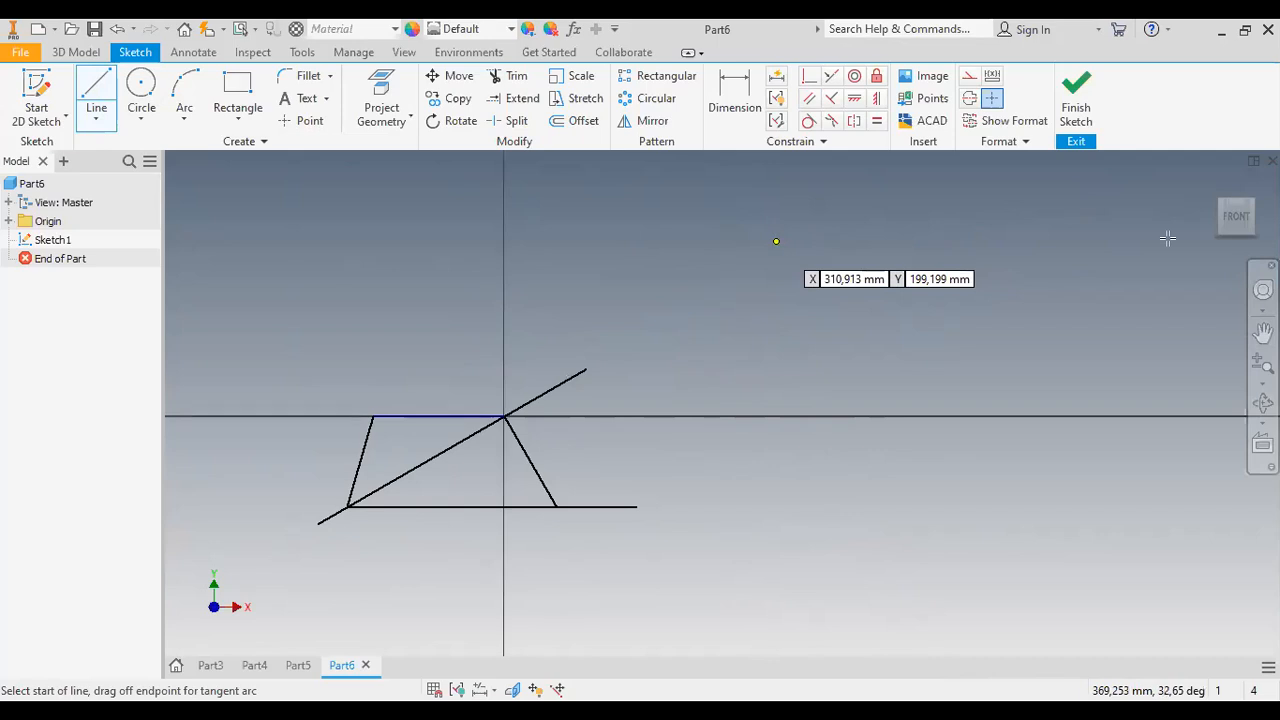
left_click(776, 241)
left_click(1163, 241)
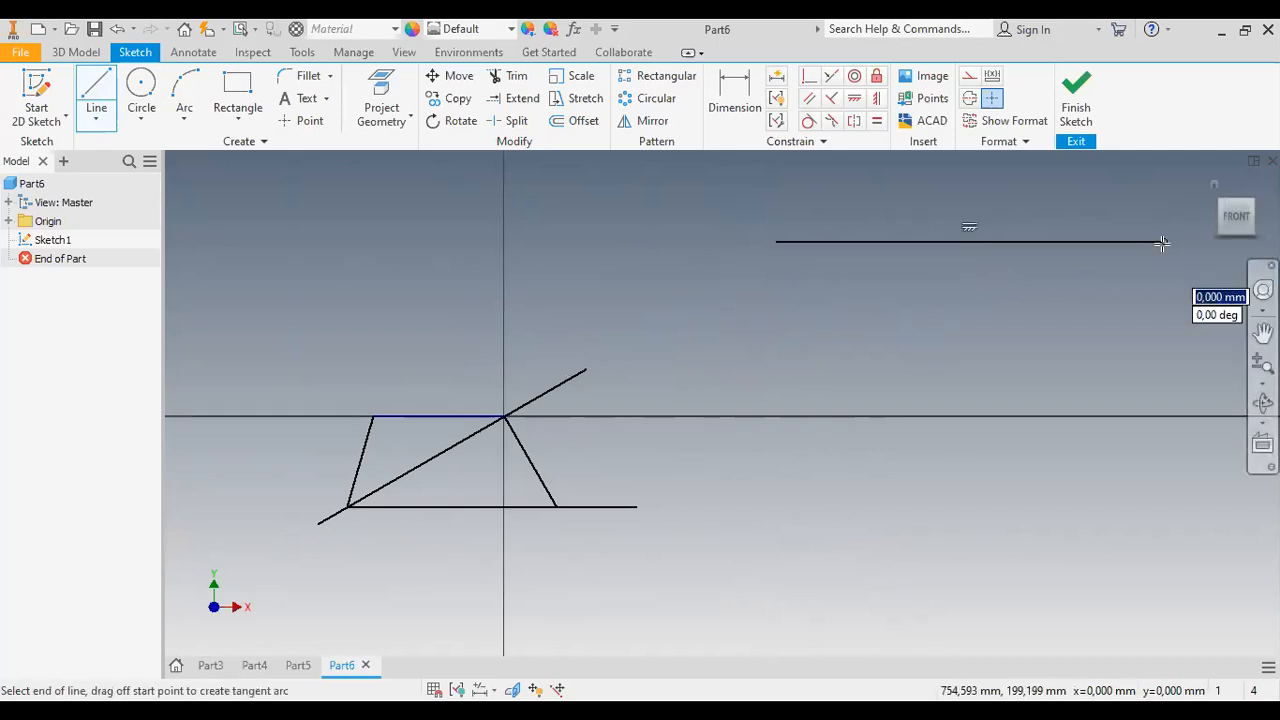
key("Escape")
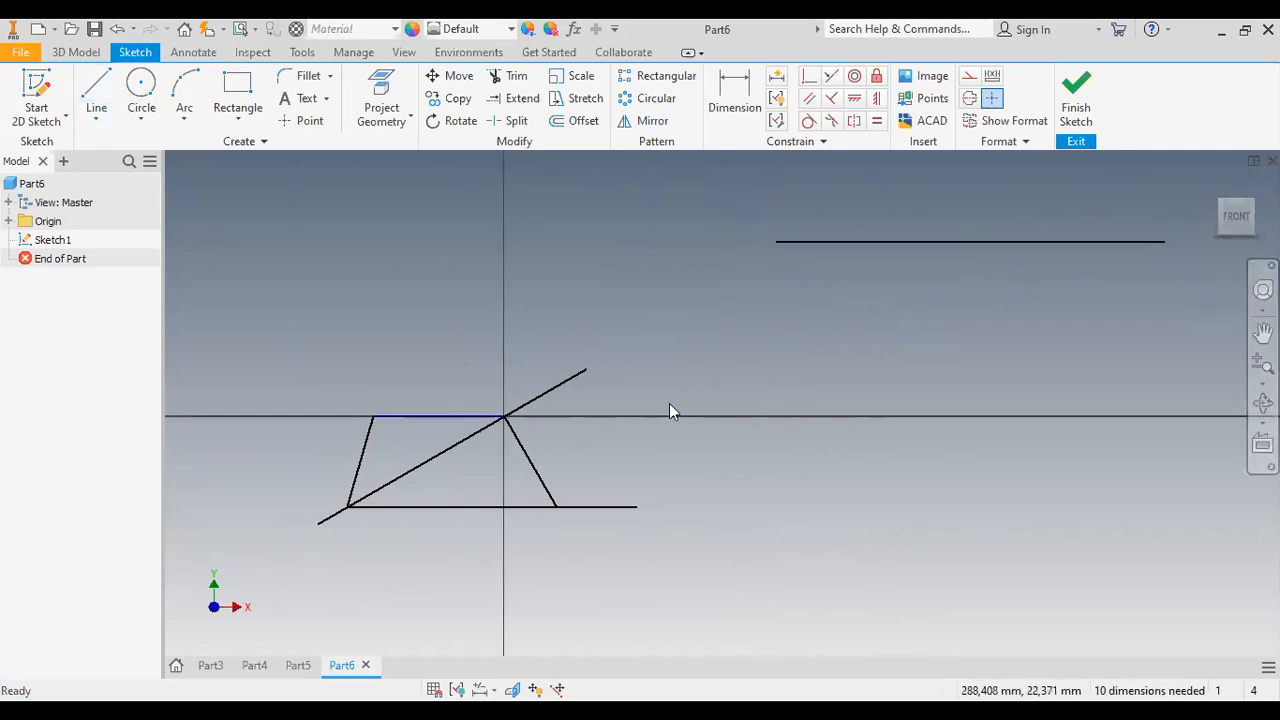
- Dimension the separate horizontal line's length and set it to 1500 mm
left_click(740, 100)
left_click(937, 241)
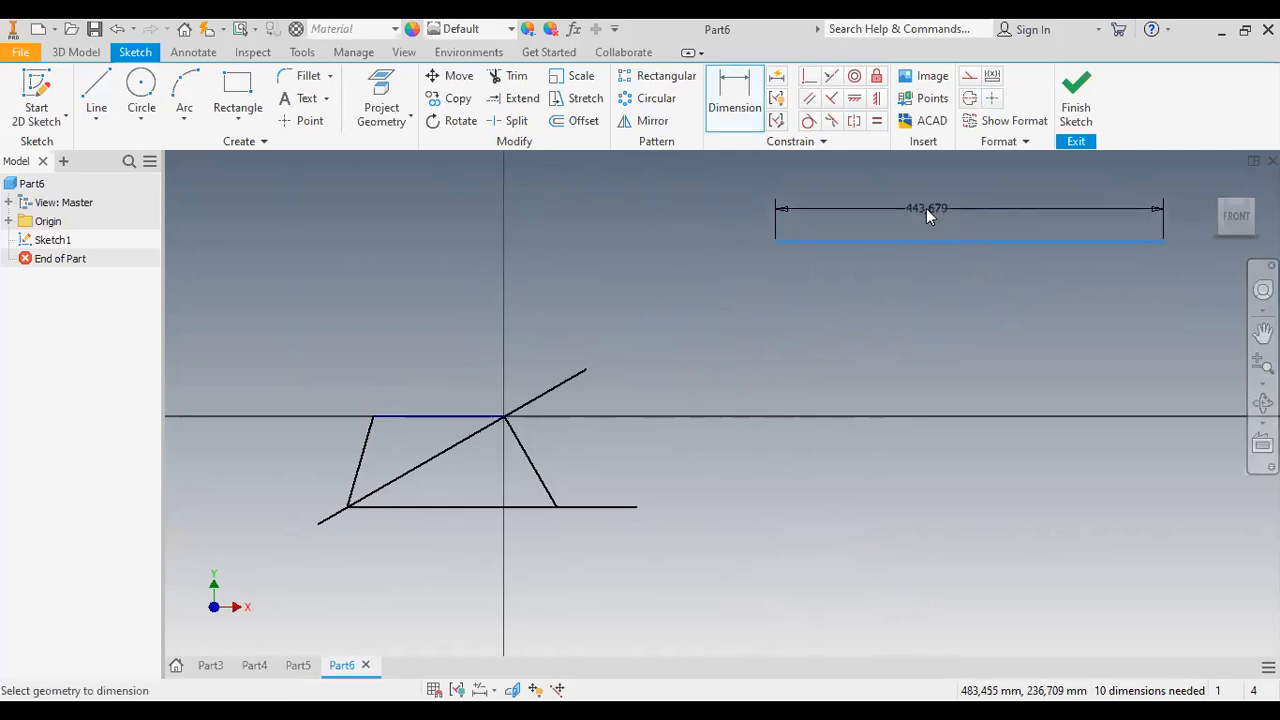
left_click(926, 208)
type("1500")
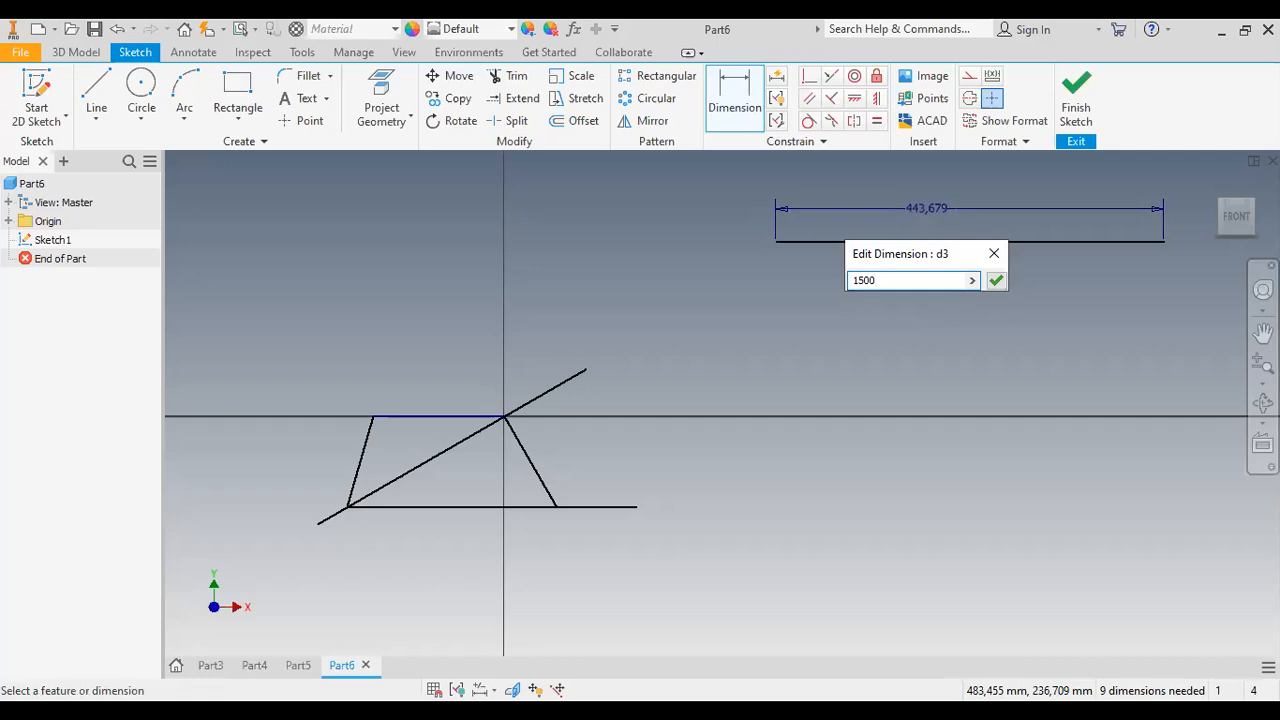
key("Return")
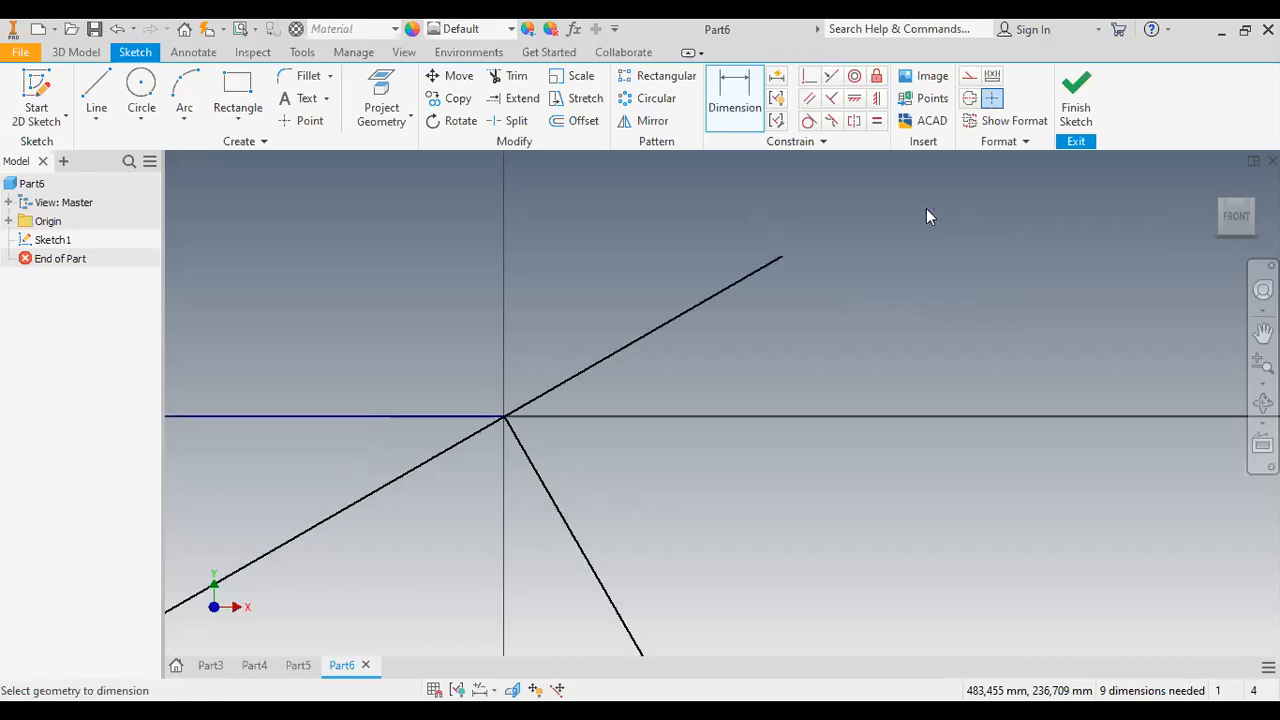
- Draw a sloping line about 2770 mm long from the right end of the 1500 mm line down and leftward across the X axis
scroll(905, 235, "down", 5)
scroll(747, 228, "up", 3)
scroll(747, 231, "down", 3)
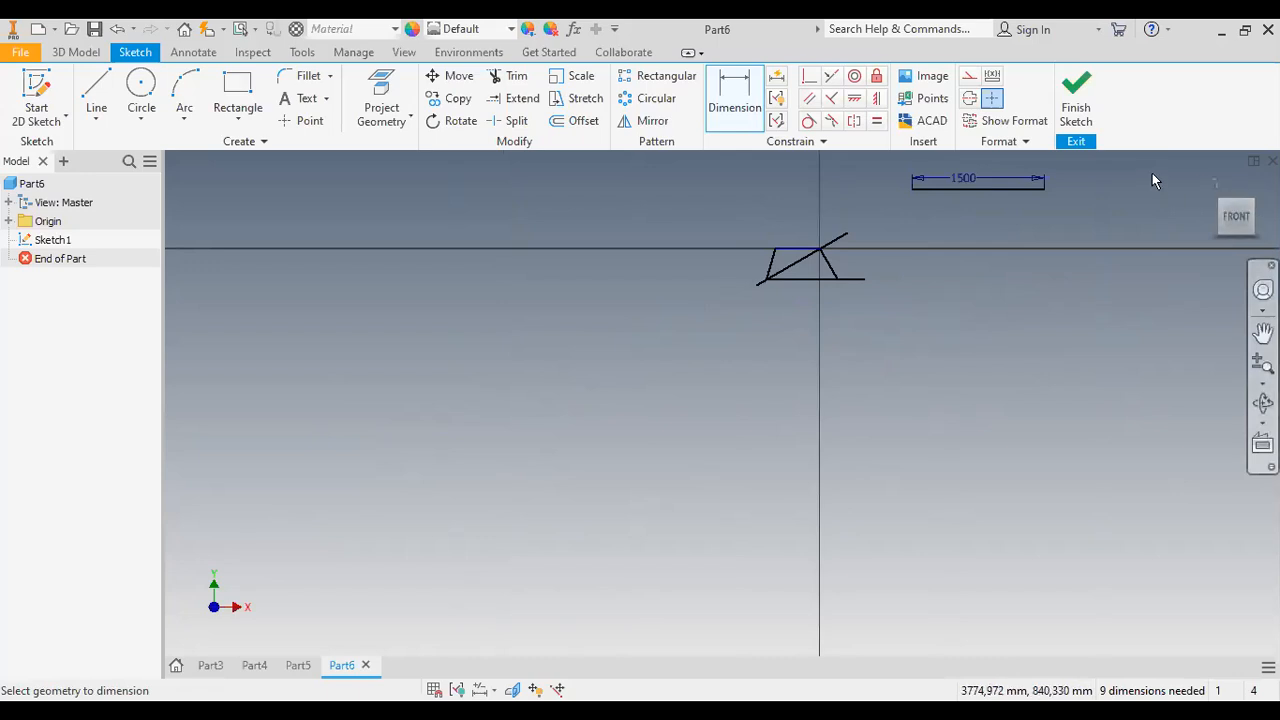
scroll(1152, 178, "up", 2)
scroll(977, 193, "up", 3)
scroll(977, 193, "down", 2)
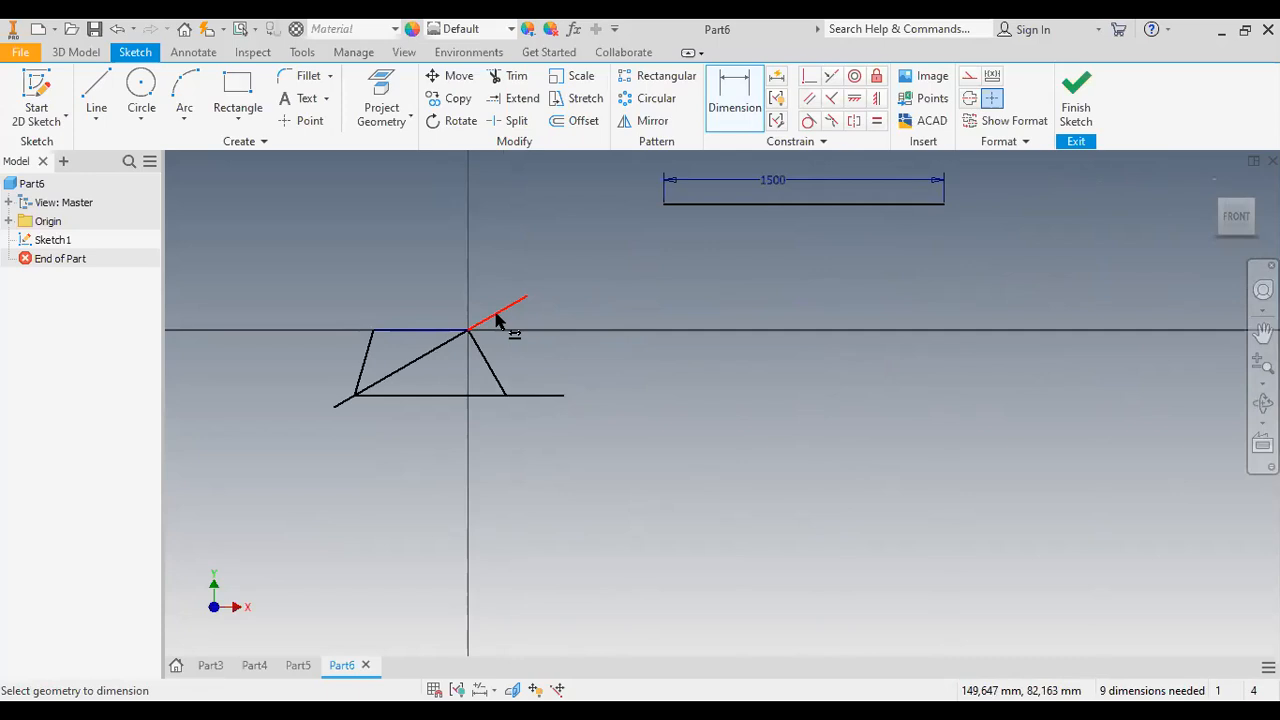
left_click(96, 90)
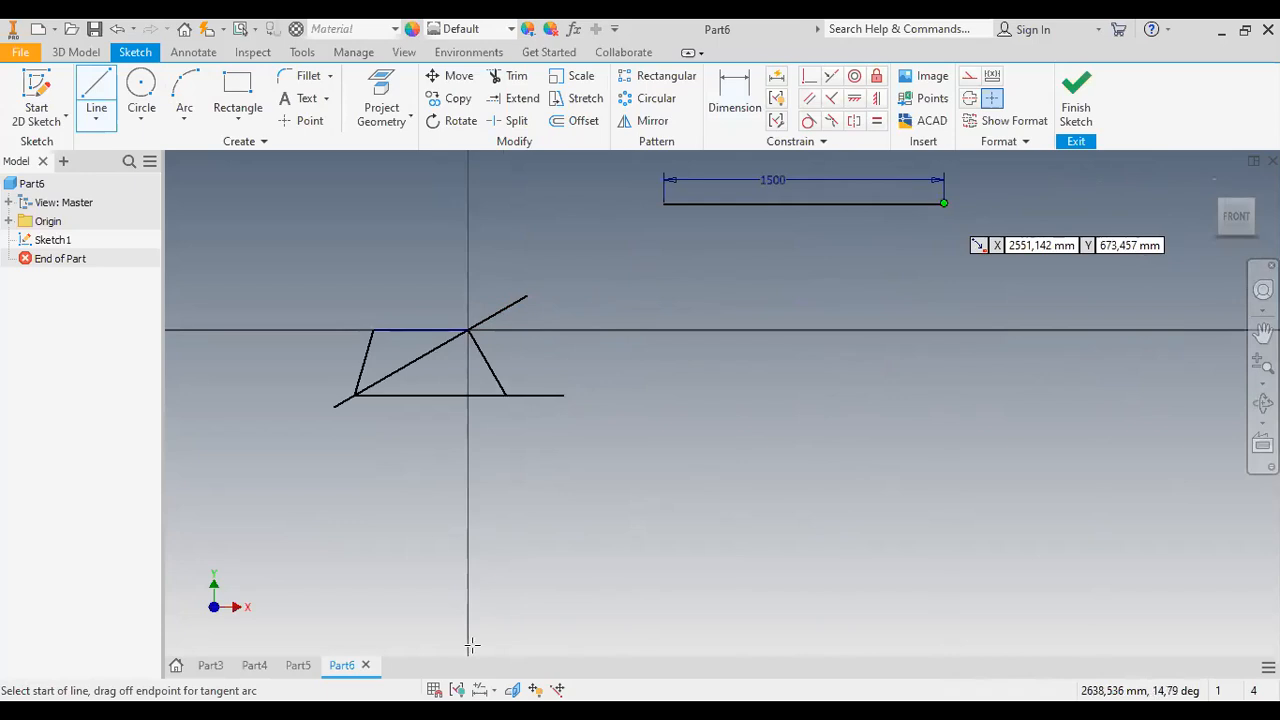
left_click(943, 203)
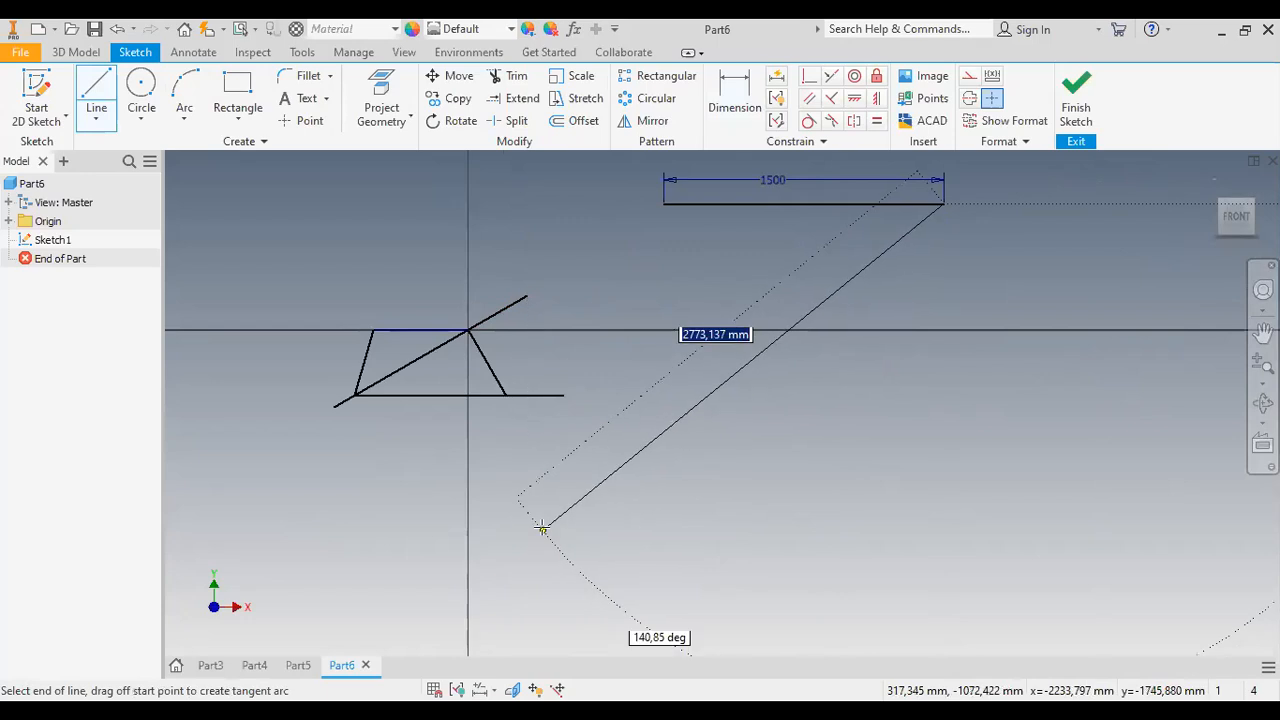
left_click(547, 522)
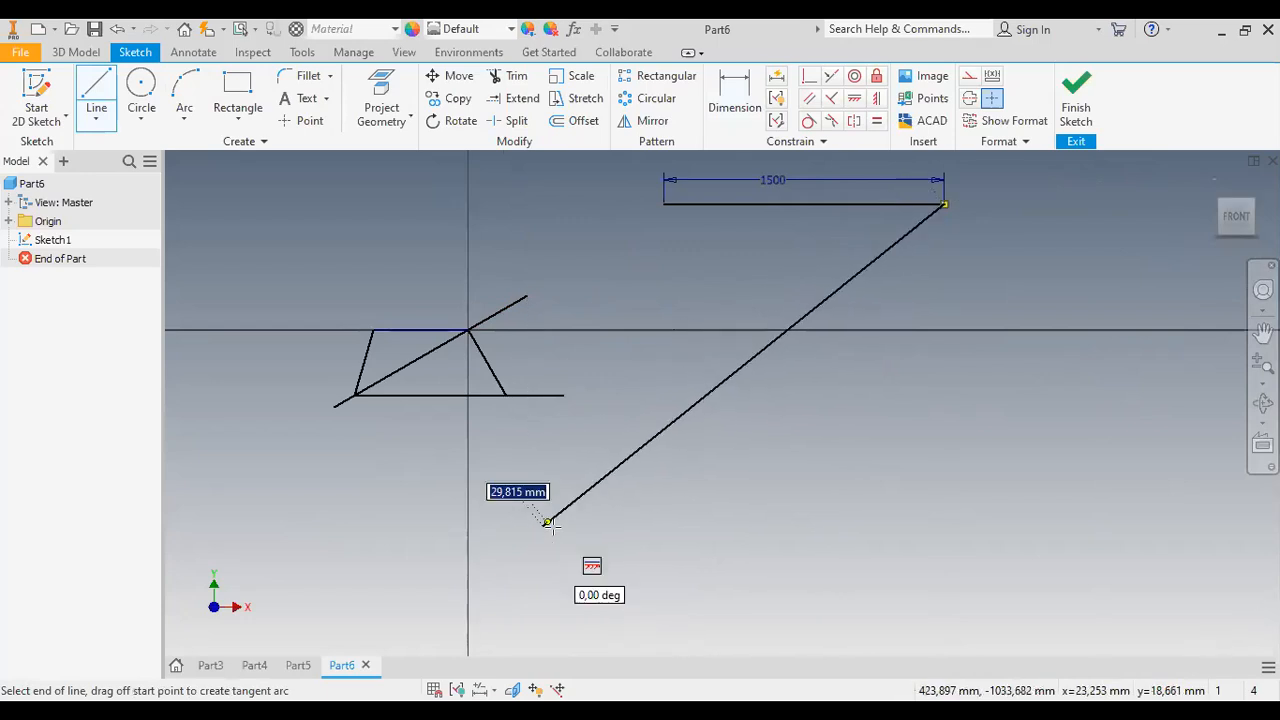
key("Escape")
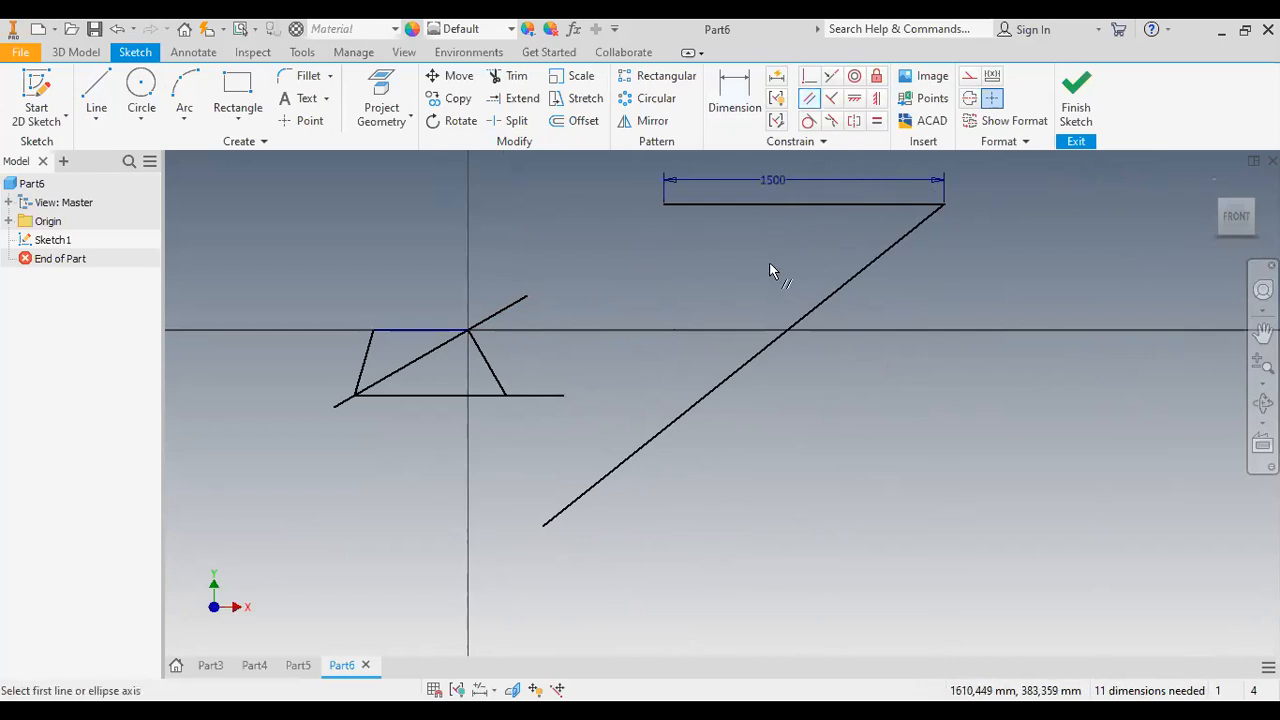
- Make the sloping line from the right end of the 1500 mm line parallel to the left figure's inclined diagonal
left_click(733, 381)
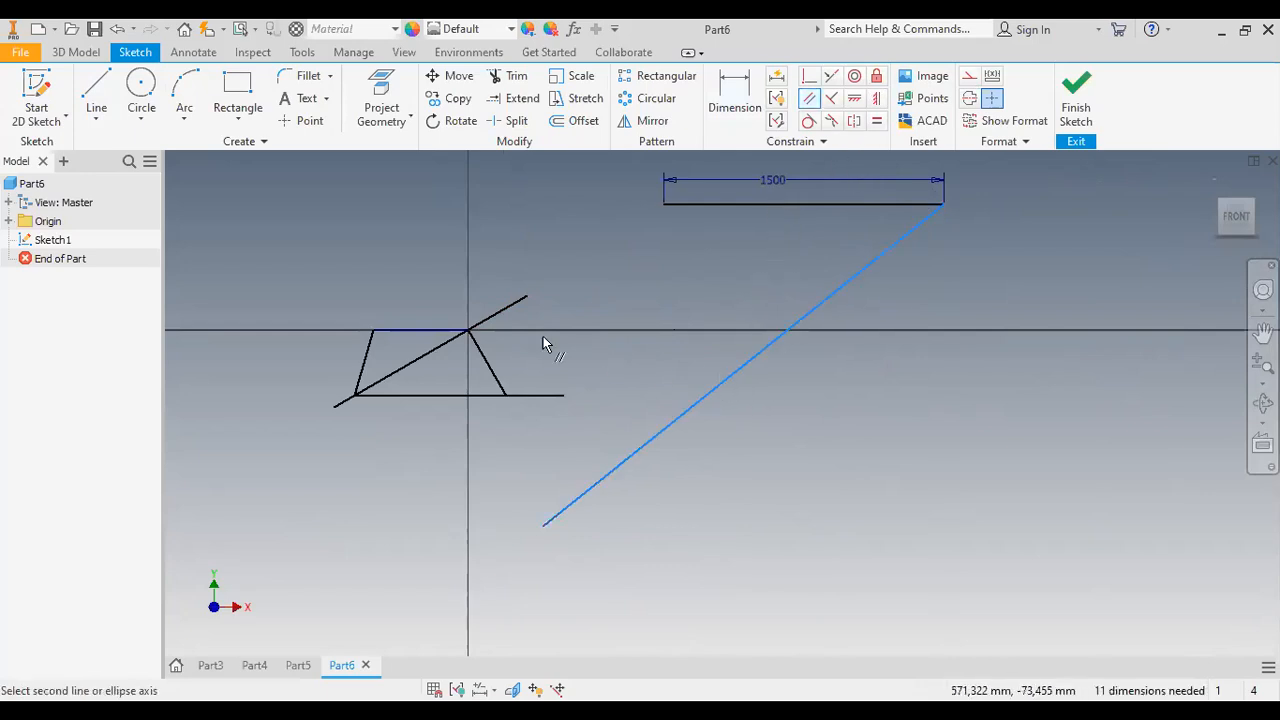
left_click(438, 356)
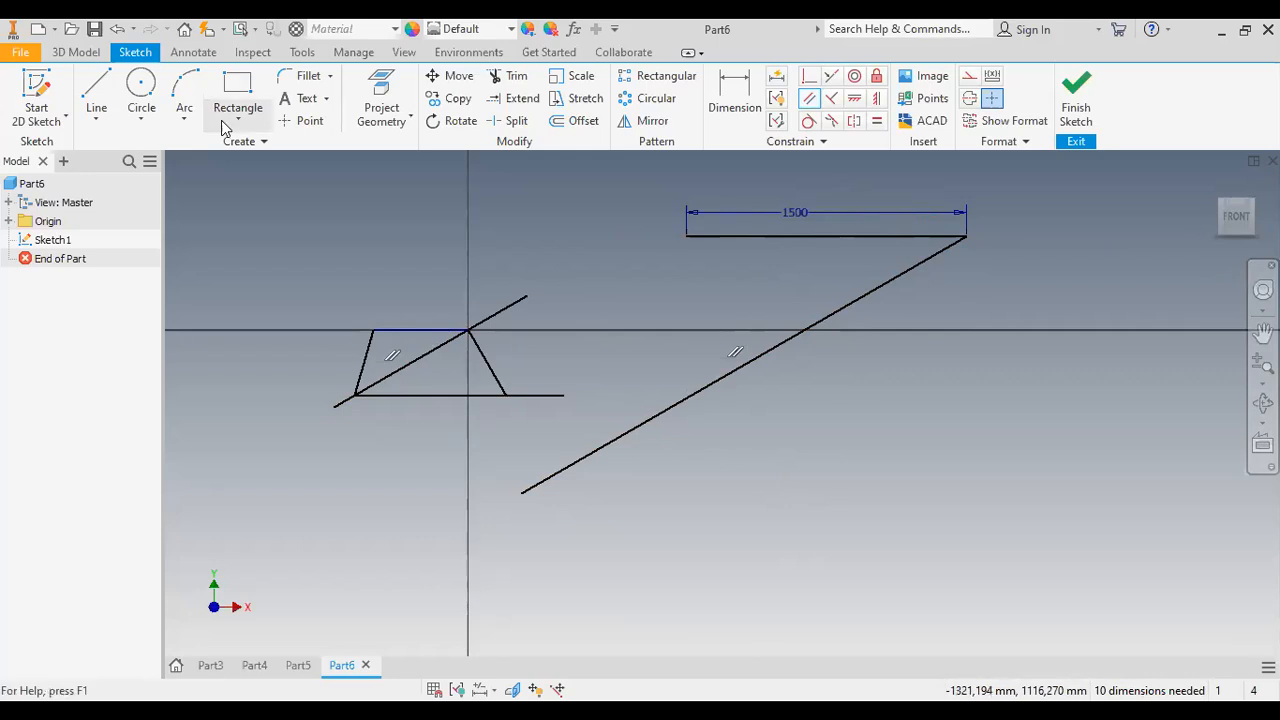
- Draw a line about 1960 mm long down from the 1500 mm line's left end and make it parallel to the left figure's short left side
left_click(118, 104)
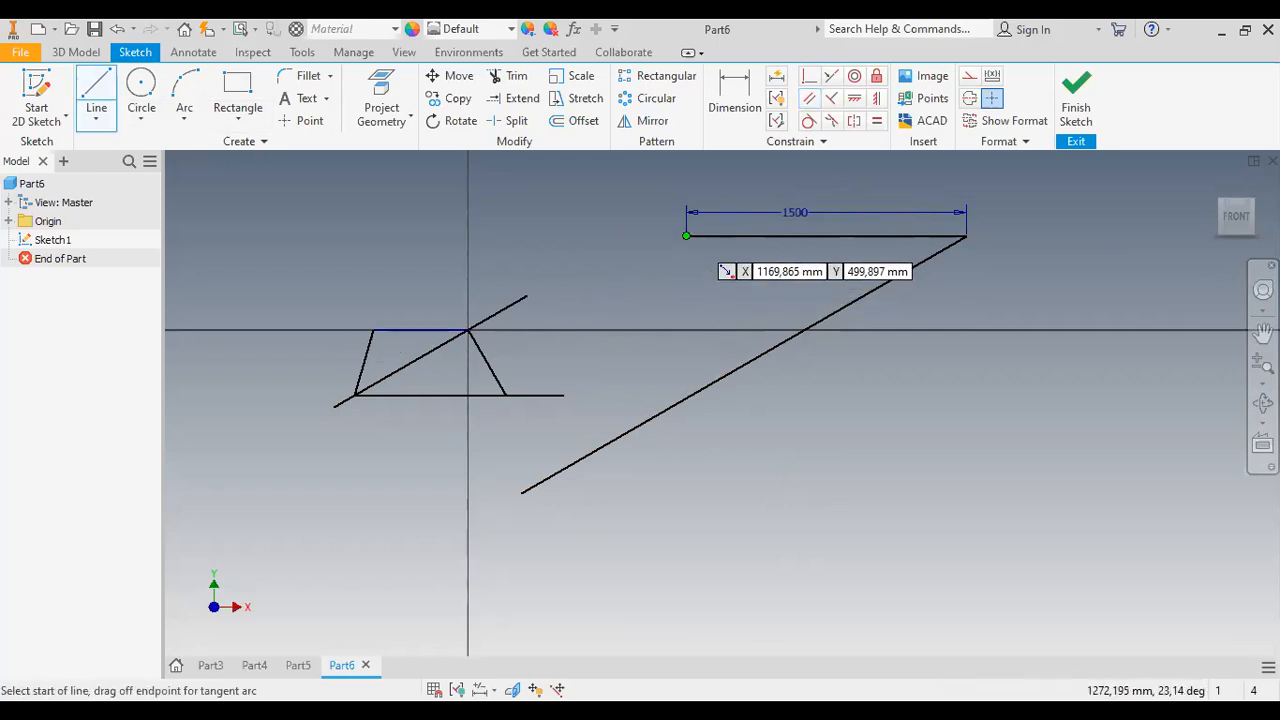
left_click(686, 236)
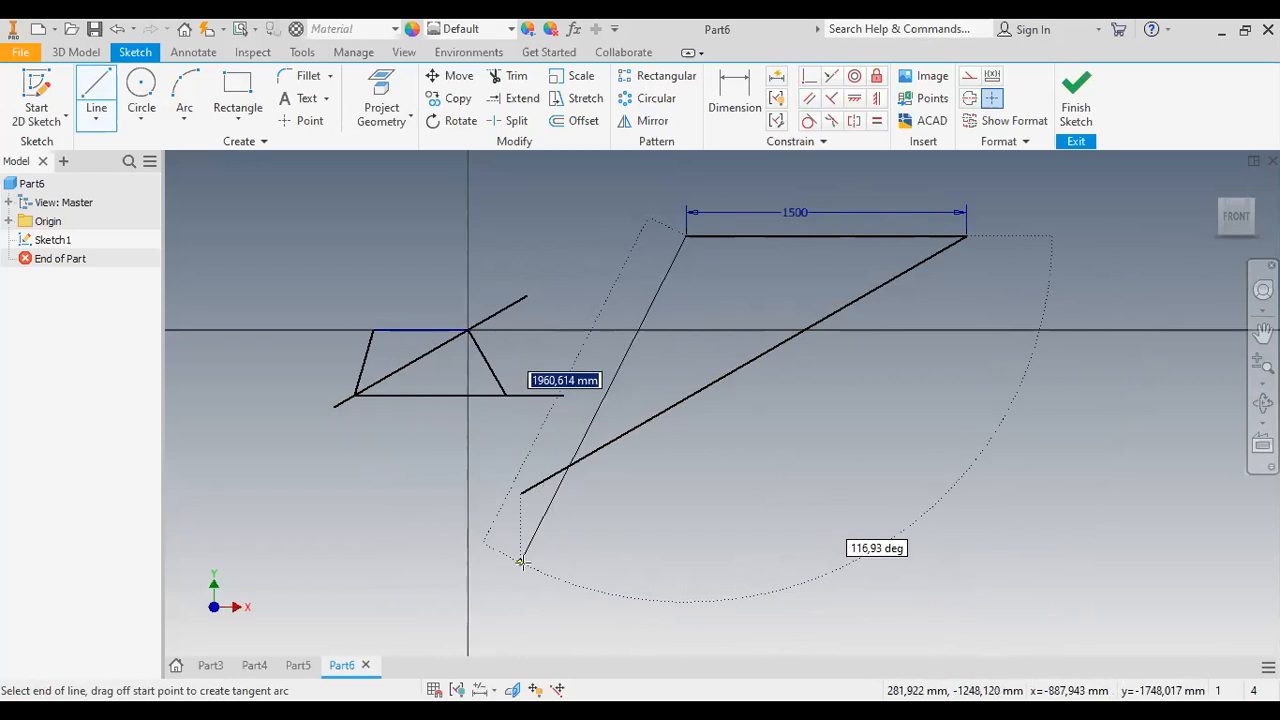
left_click(520, 562)
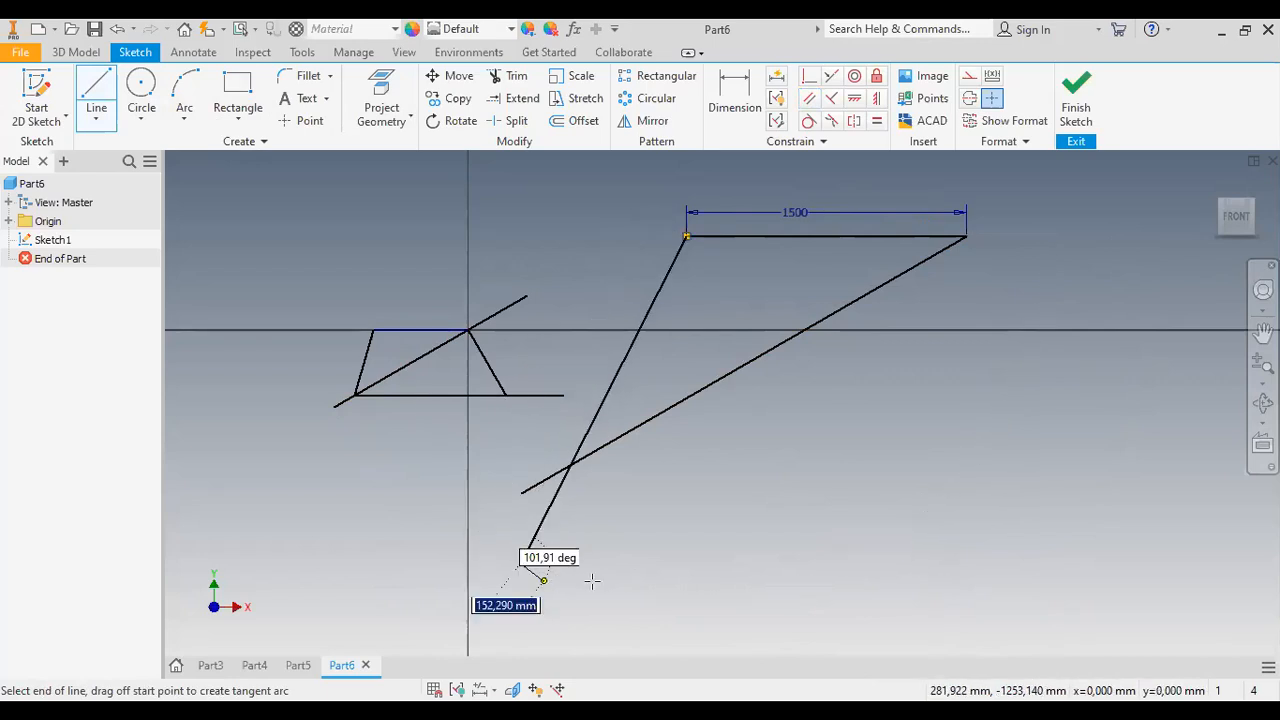
key("Escape")
left_click(809, 98)
left_click(648, 318)
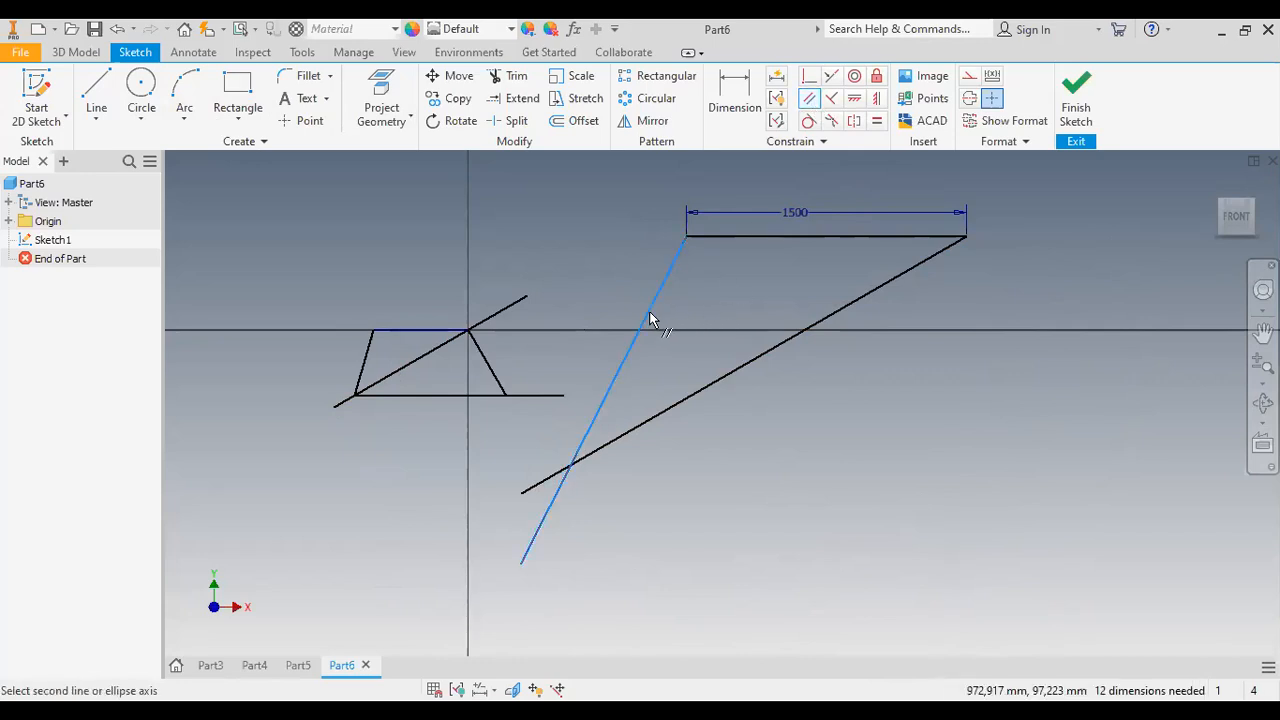
left_click(364, 364)
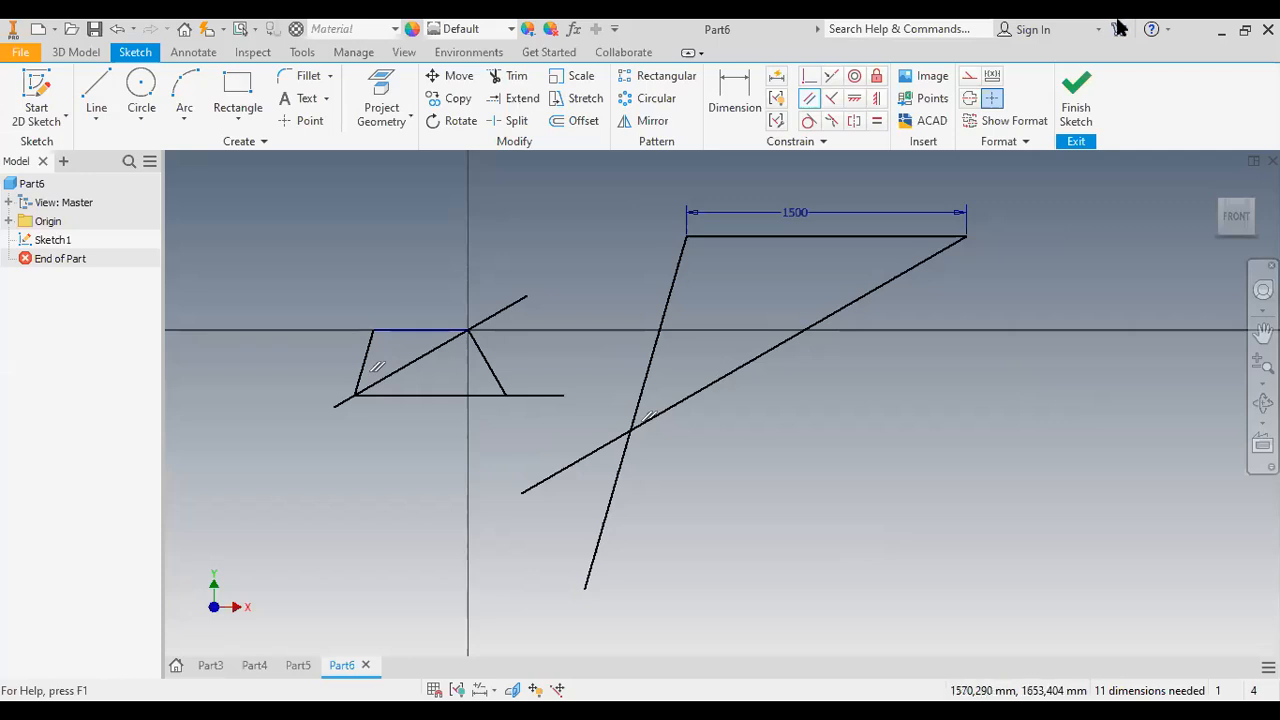
- Trim the overhanging ends of the two crossing lines below their intersection to close the triangle
left_click(508, 77)
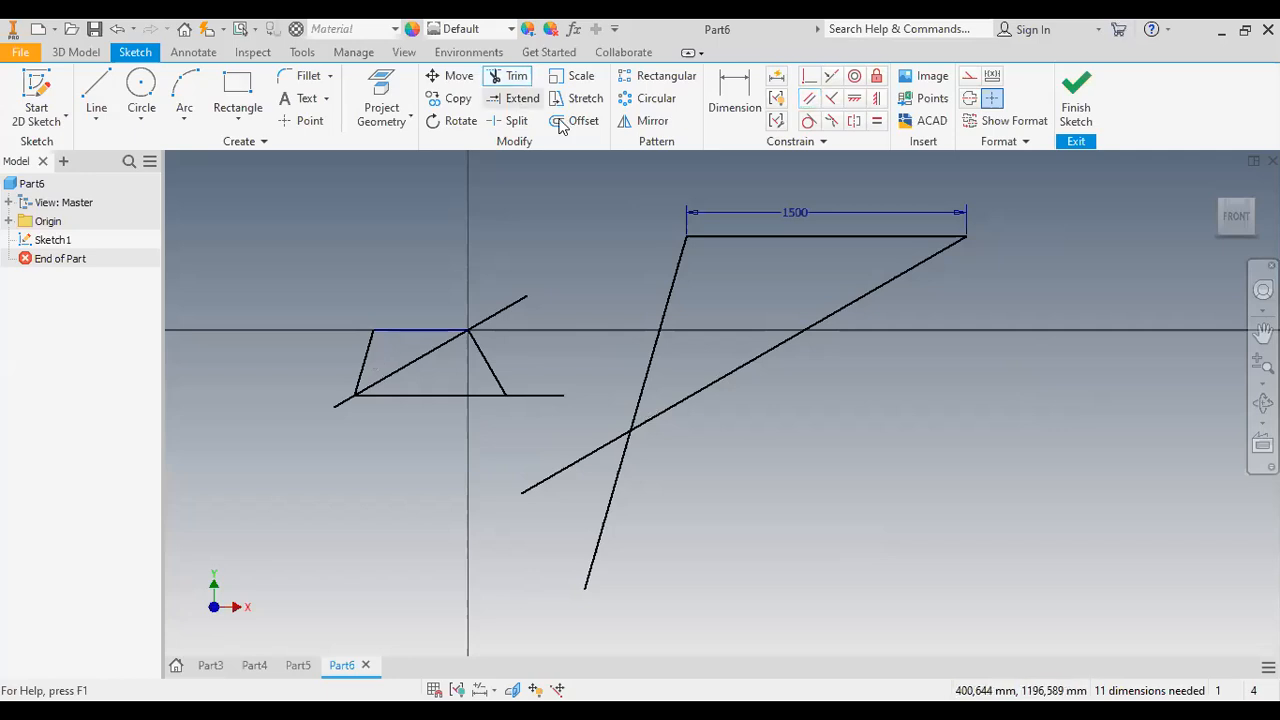
left_click(619, 513)
left_click(588, 457)
- Dimension the lengths of the triangle's long sloping side and its short left side, accepting the measured values
left_click(735, 98)
left_click(830, 322)
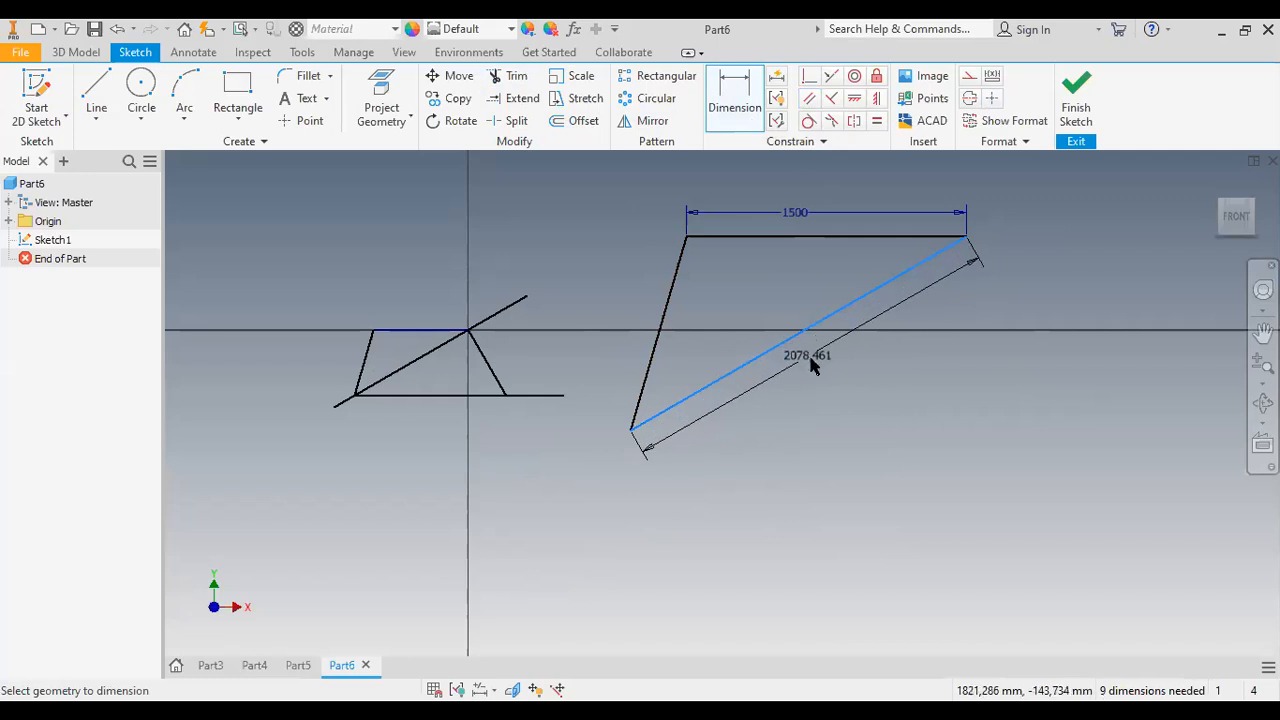
left_click(817, 365)
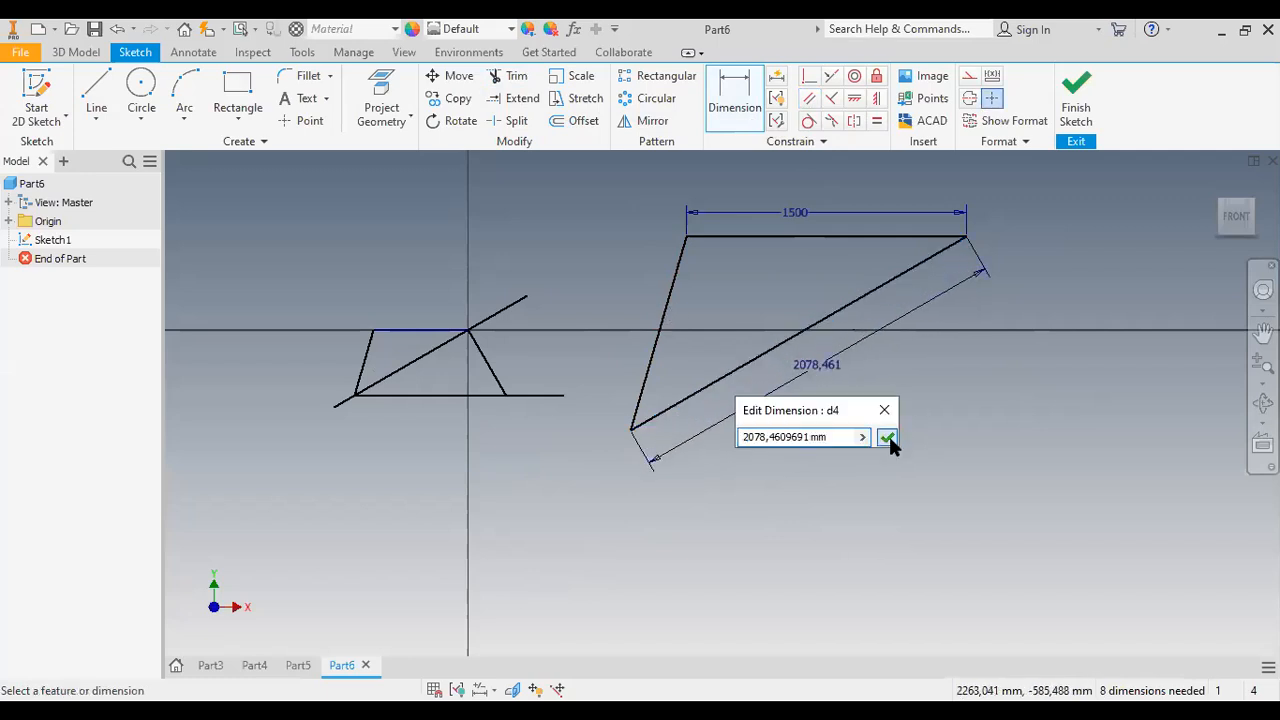
left_click(886, 437)
left_click(664, 302)
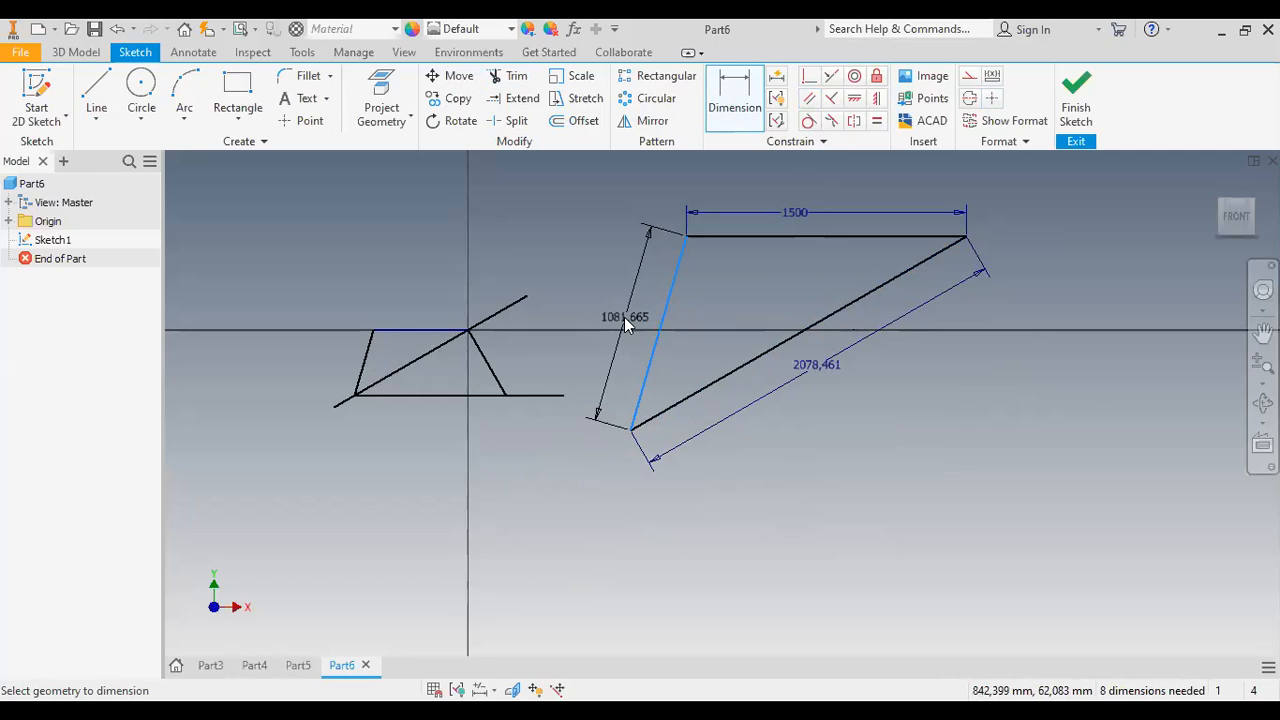
left_click(624, 317)
left_click(695, 390)
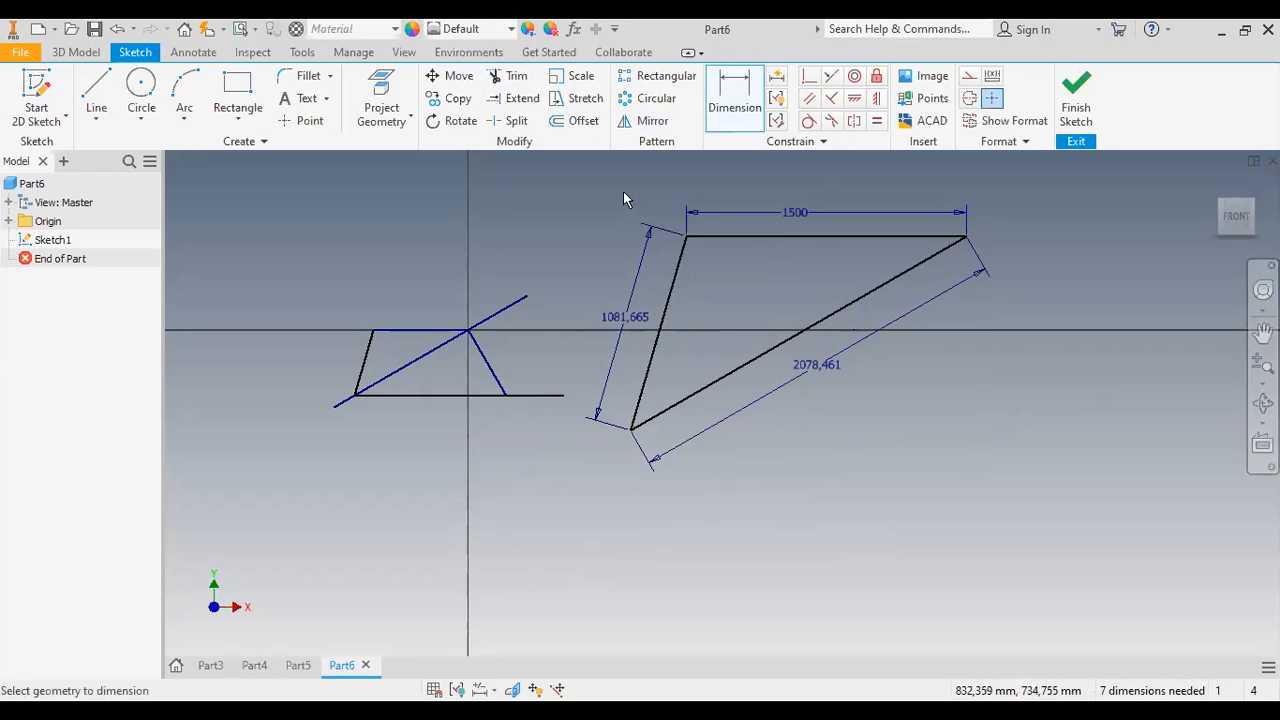
scroll(623, 193, "down", 3)
scroll(623, 193, "up", 3)
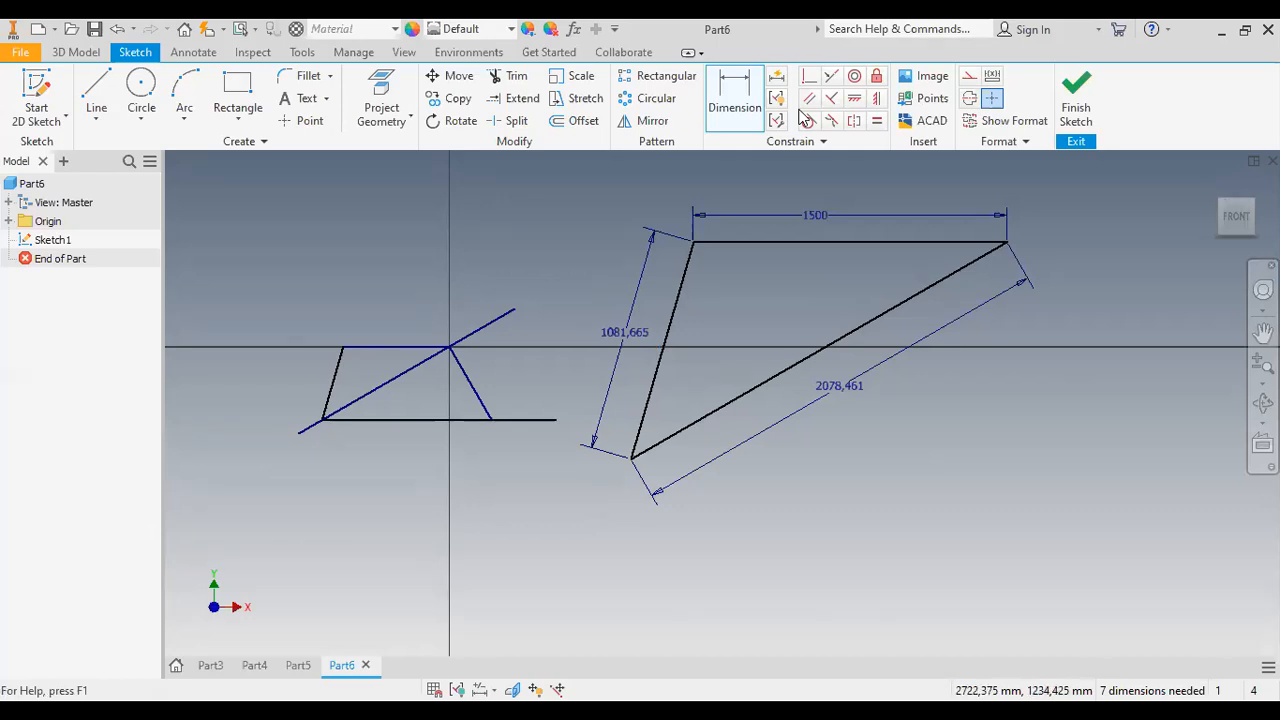
mouse_move(988, 235)
left_mouse_down()
mouse_move(1001, 240)
mouse_move(988, 246)
left_mouse_up()
mouse_move(633, 458)
left_mouse_down()
mouse_move(649, 444)
mouse_move(637, 459)
mouse_move(655, 461)
left_mouse_up()
mouse_move(692, 243)
left_mouse_down()
mouse_move(684, 254)
mouse_move(692, 244)
mouse_move(696, 258)
left_mouse_up()
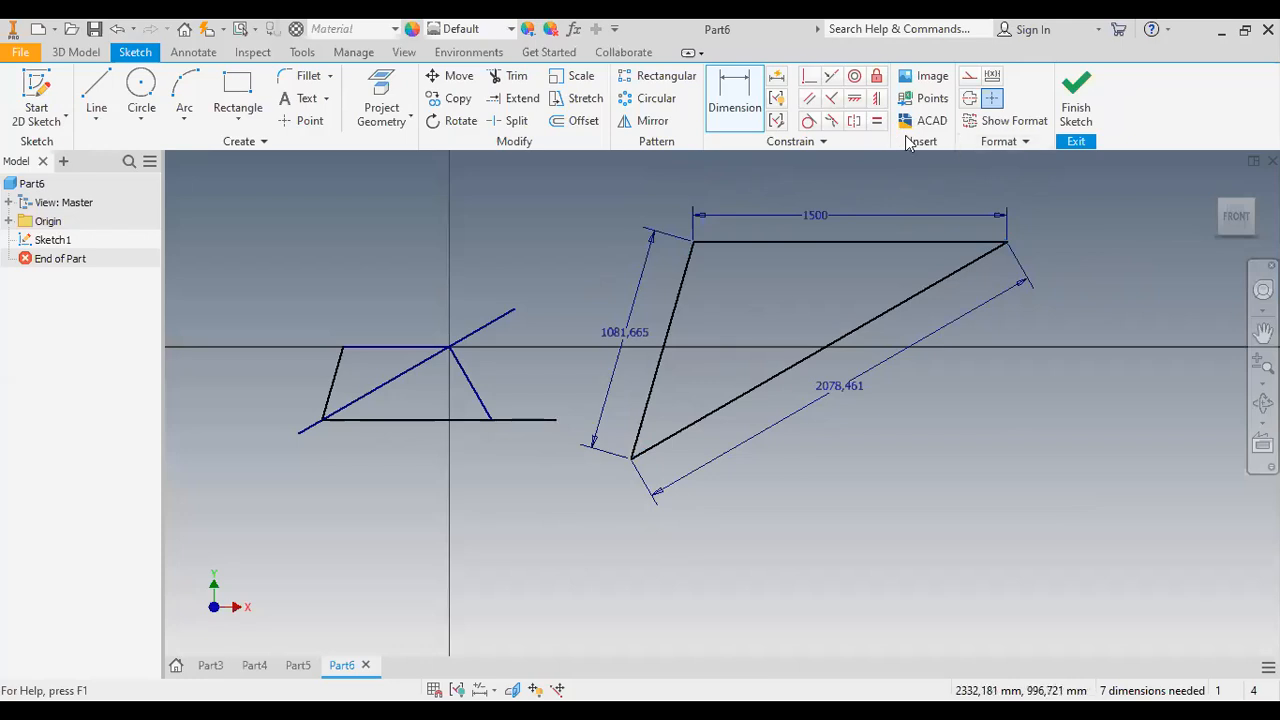
scroll(769, 172, "up", 3)
scroll(769, 180, "down", 3)
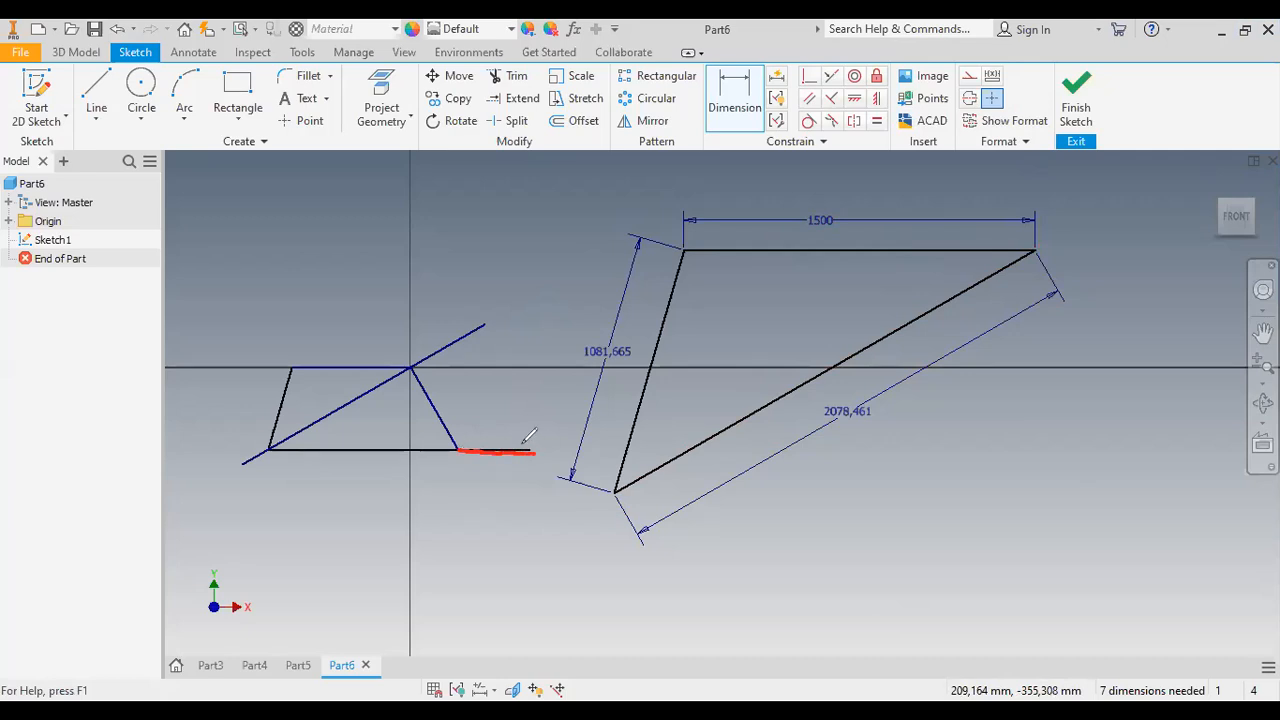
mouse_move(482, 418)
left_mouse_down()
mouse_move(491, 437)
mouse_move(555, 412)
left_mouse_up()
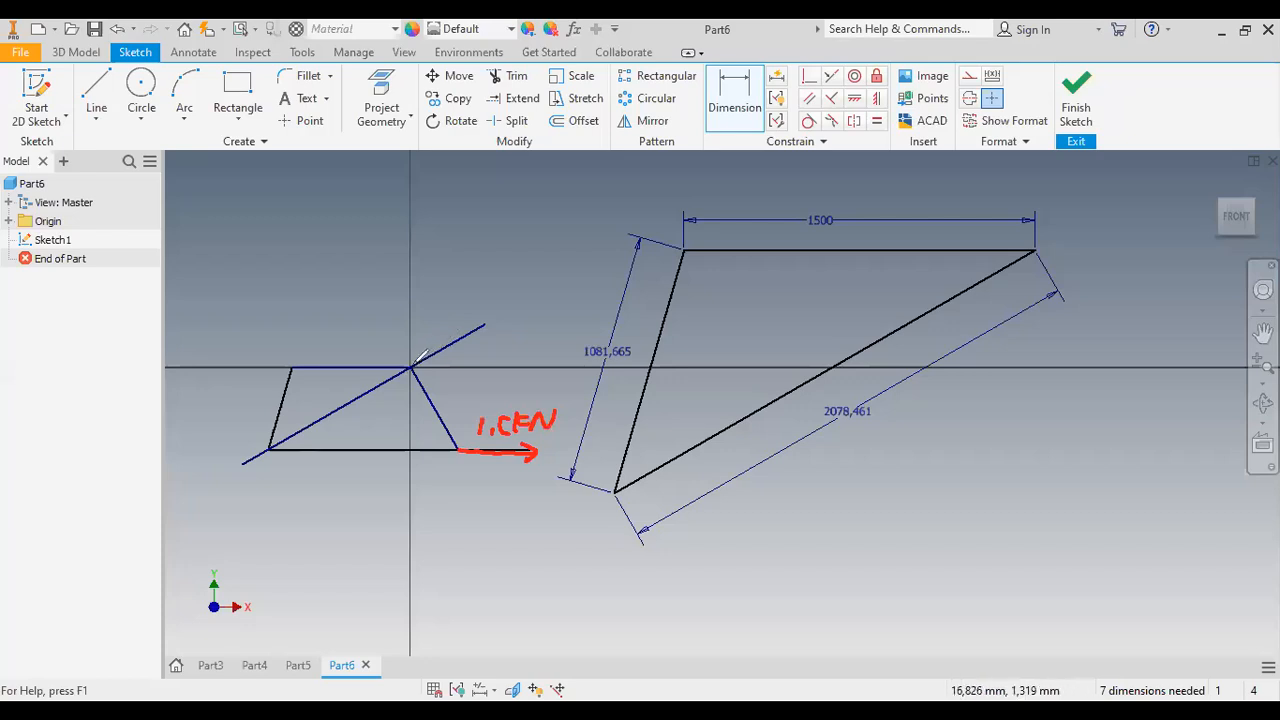
mouse_move(412, 366)
left_mouse_down()
mouse_move(486, 326)
mouse_move(414, 367)
left_mouse_up()
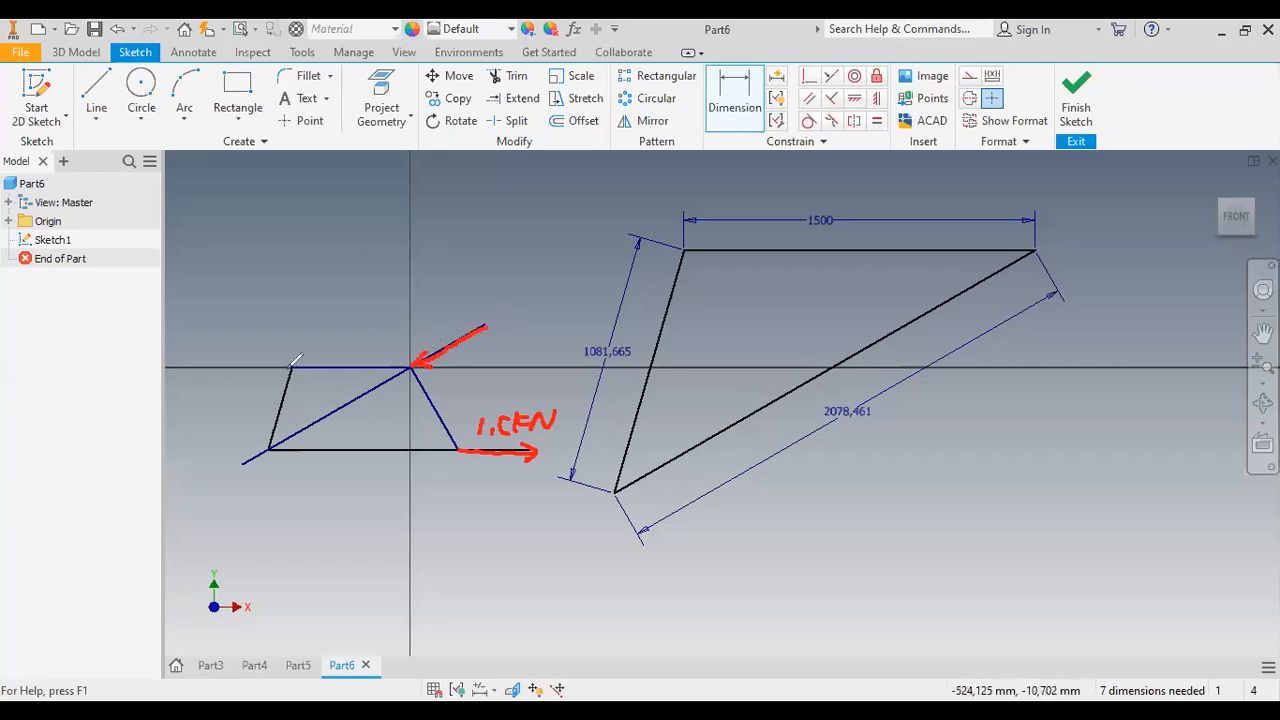
left_click_drag(291, 370, 273, 421)
mouse_move(290, 369)
left_mouse_down()
mouse_move(279, 384)
mouse_move(294, 384)
left_mouse_up()
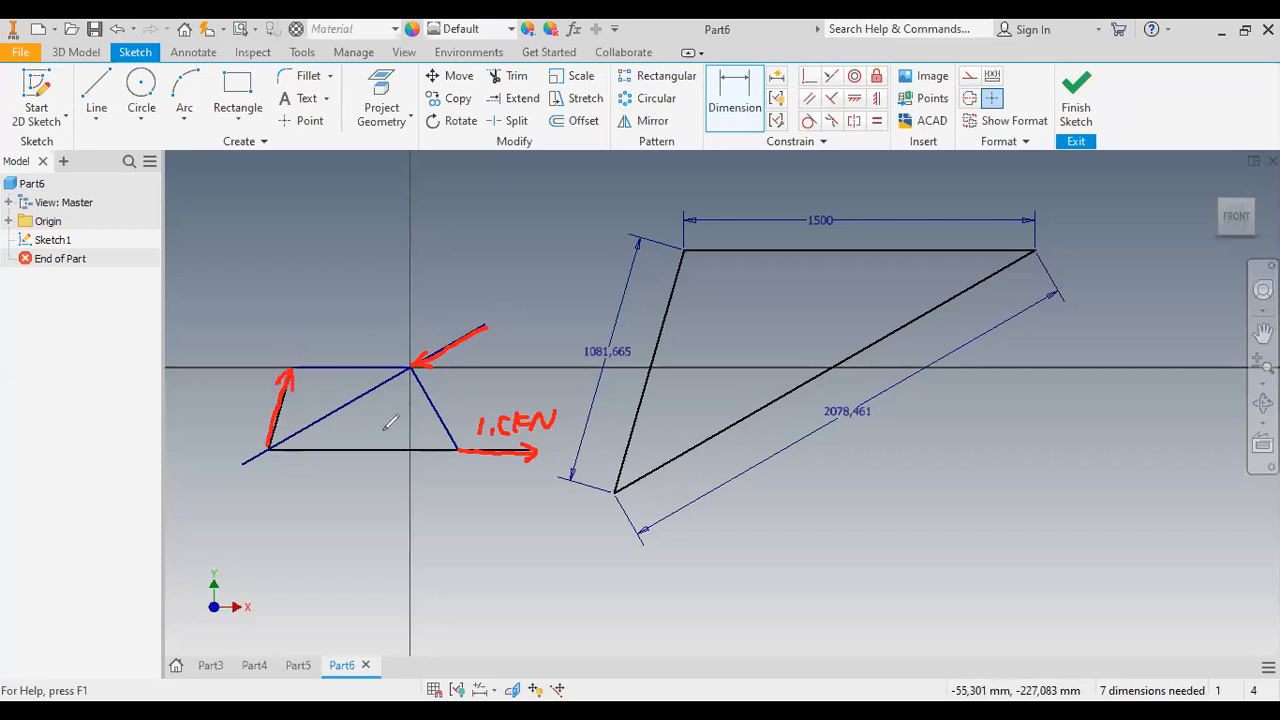
left_click_drag(291, 344, 306, 344)
left_click_drag(395, 338, 391, 342)
left_click_drag(461, 461, 461, 476)
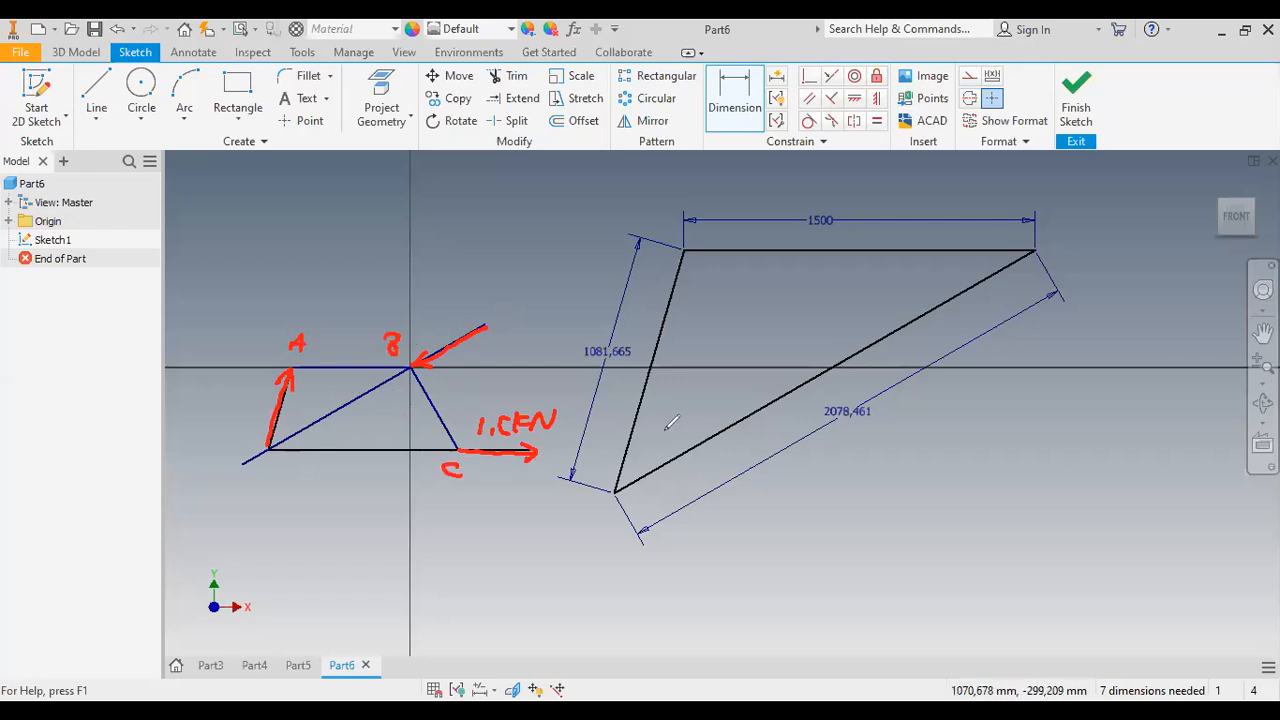
left_click(828, 257)
left_click_drag(838, 258, 837, 270)
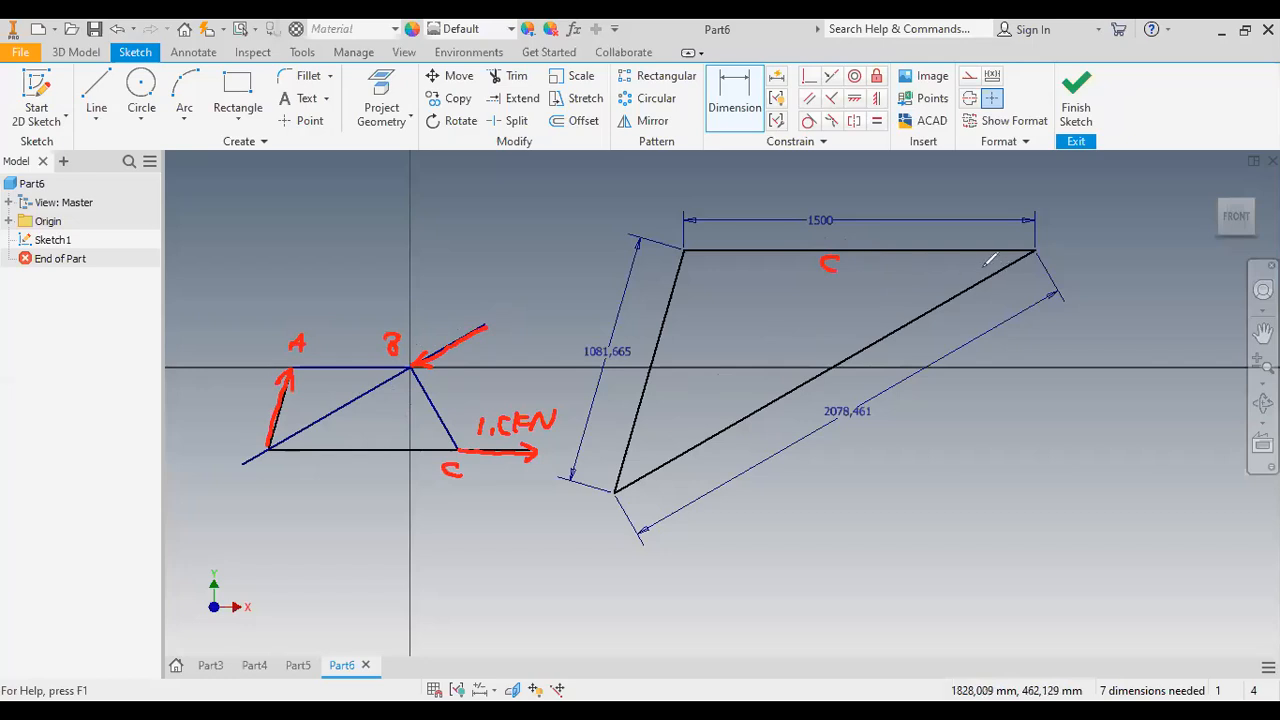
left_click_drag(1016, 241, 1030, 250)
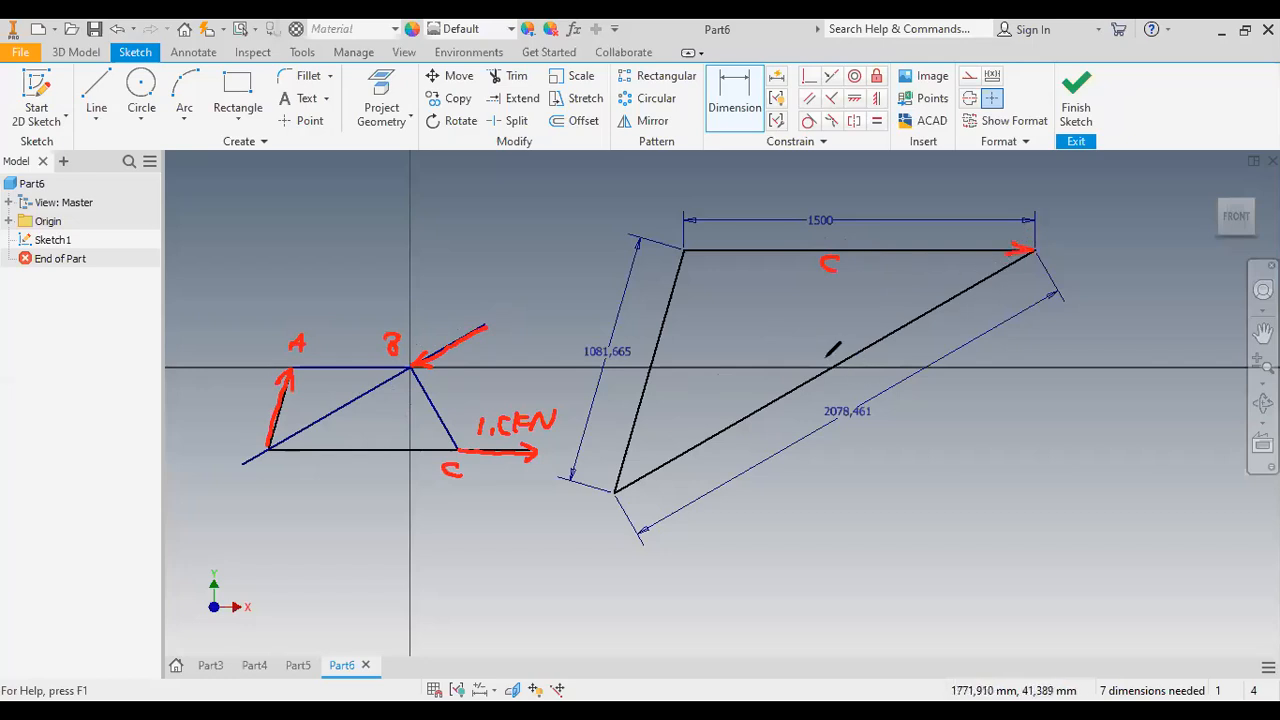
left_click_drag(820, 326, 824, 345)
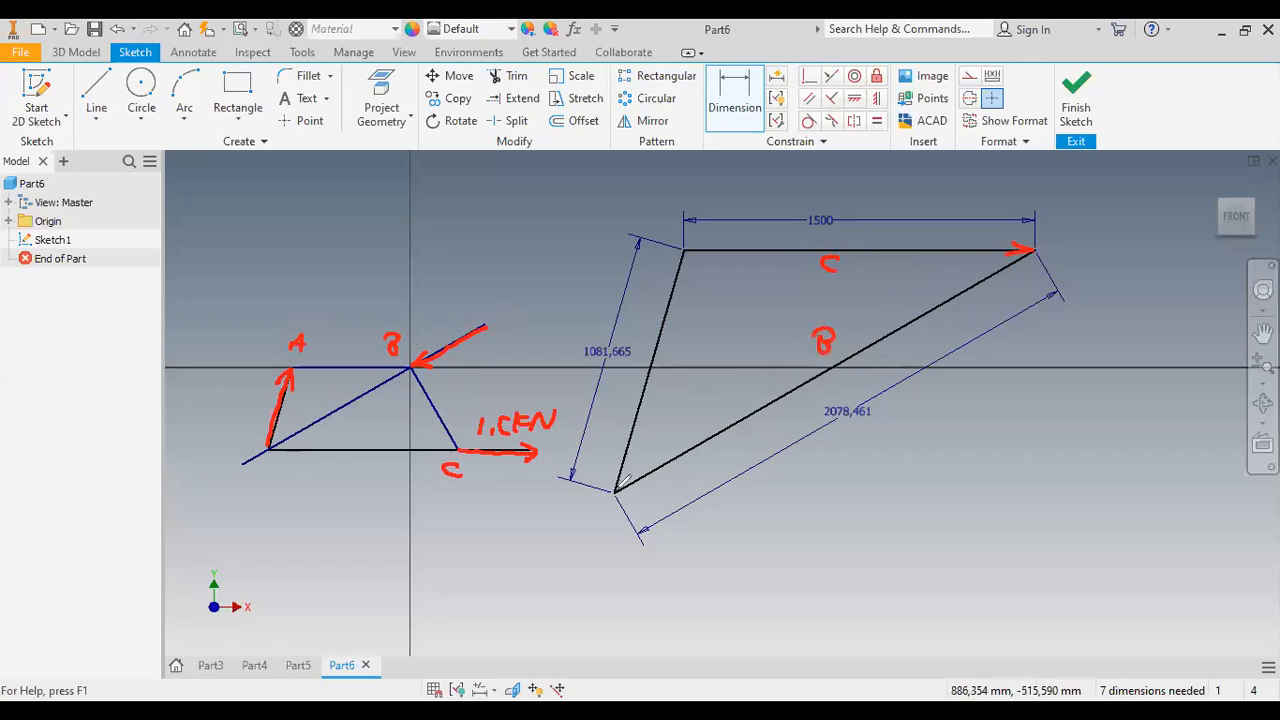
left_click_drag(634, 478, 616, 492)
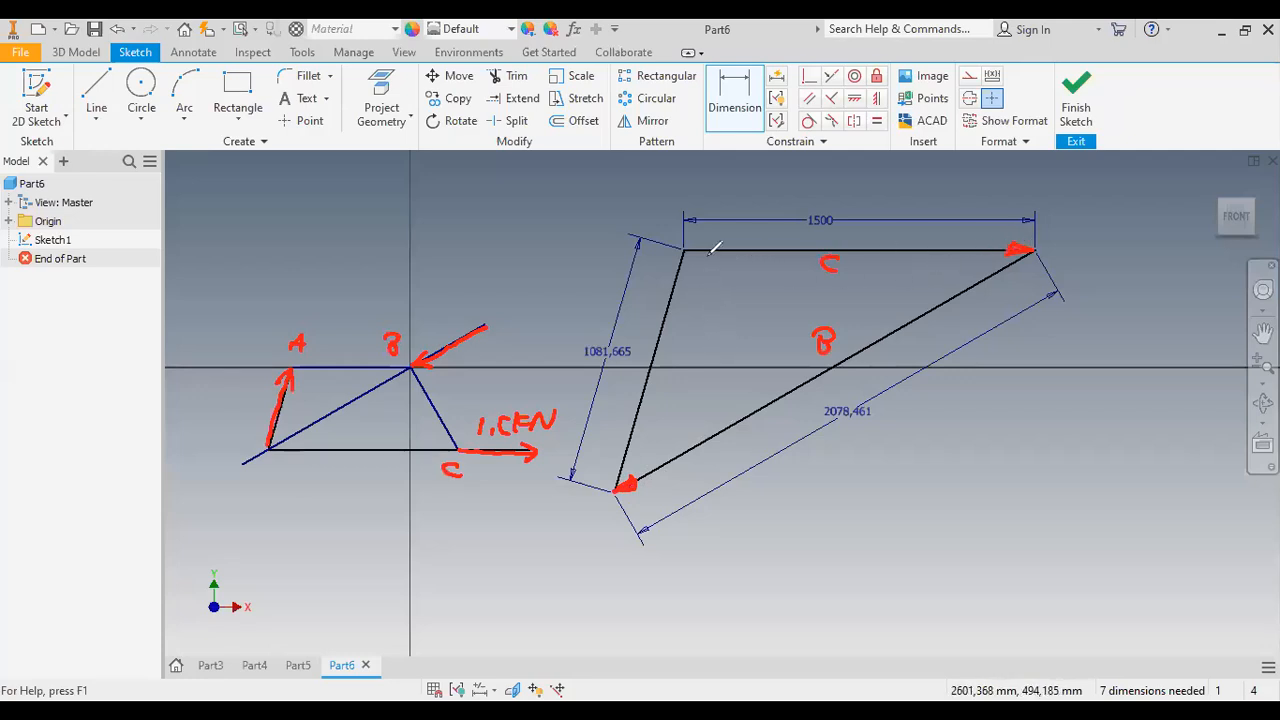
mouse_move(692, 240)
left_mouse_down()
mouse_move(676, 264)
mouse_move(690, 245)
left_mouse_up()
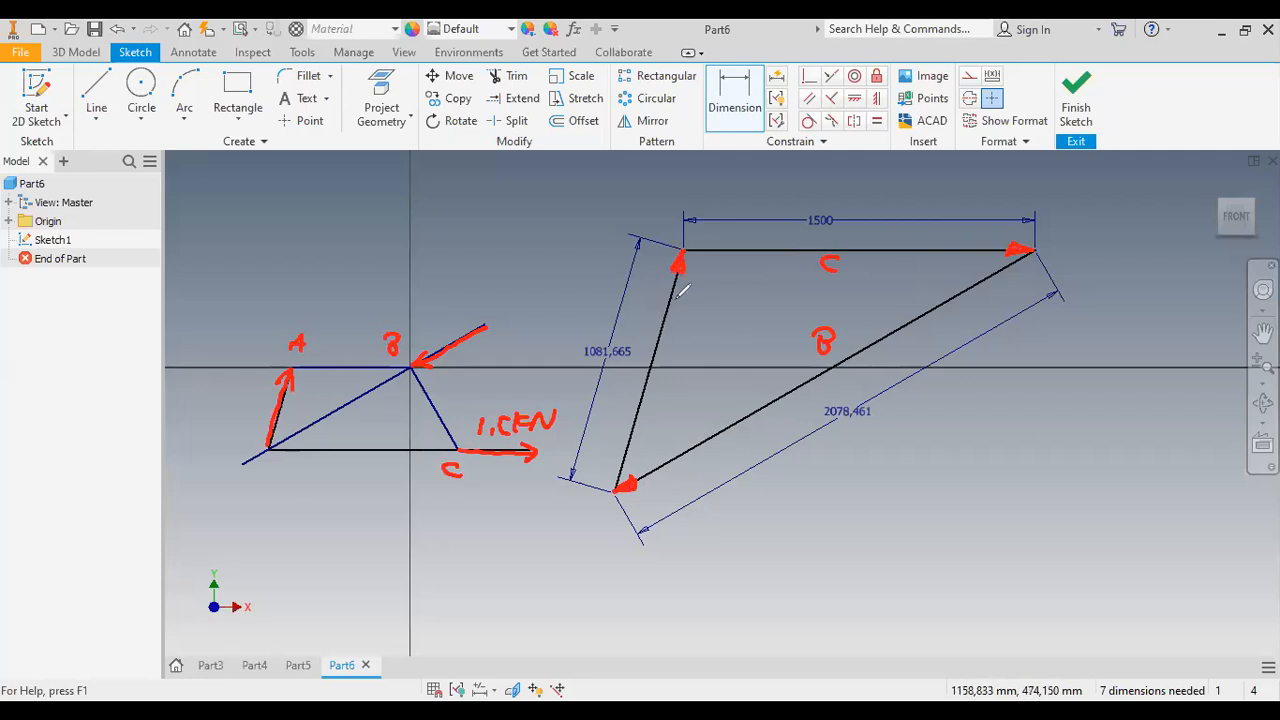
left_click_drag(639, 342, 656, 341)
left_click_drag(640, 339, 656, 336)
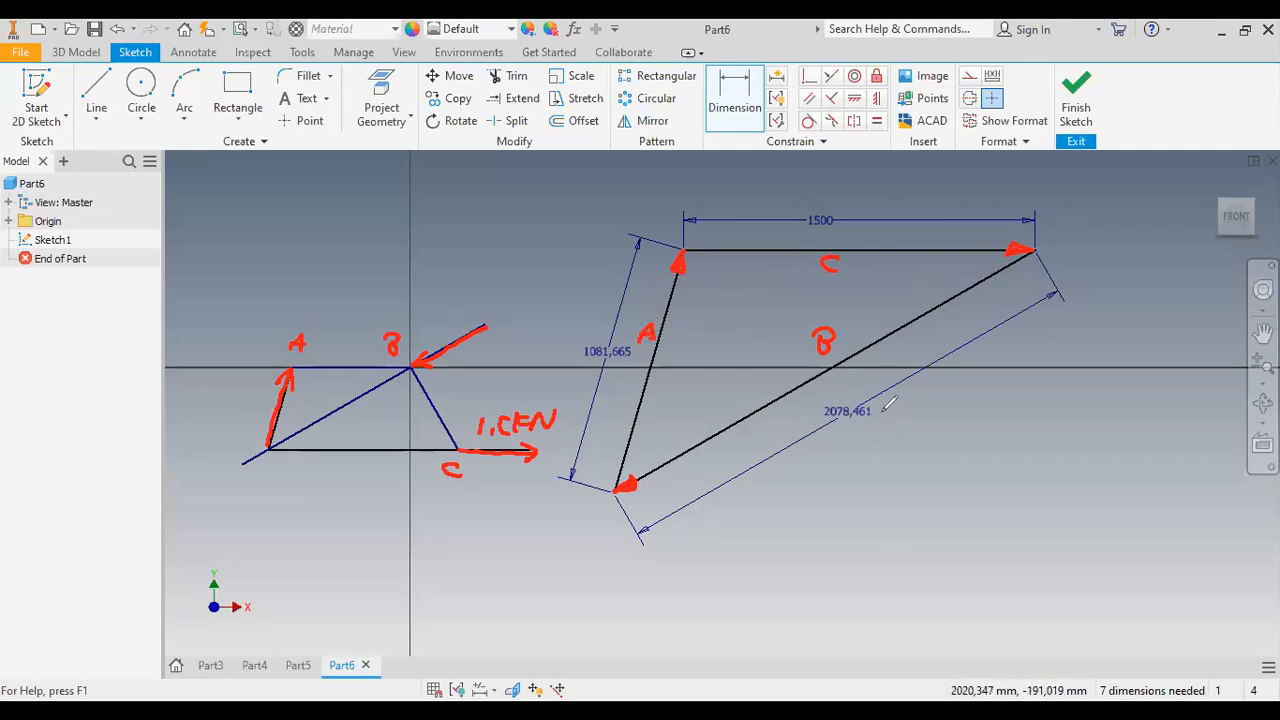
left_click_drag(876, 423, 896, 400)
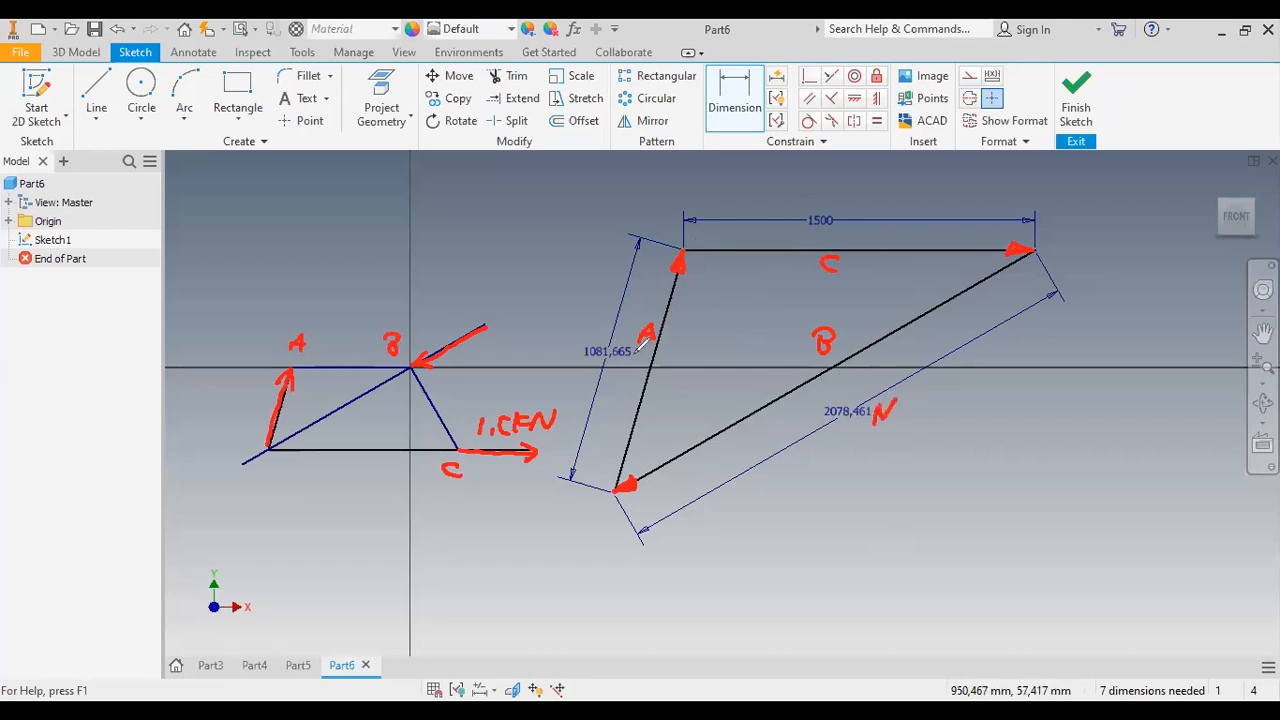
left_click_drag(636, 362, 656, 344)
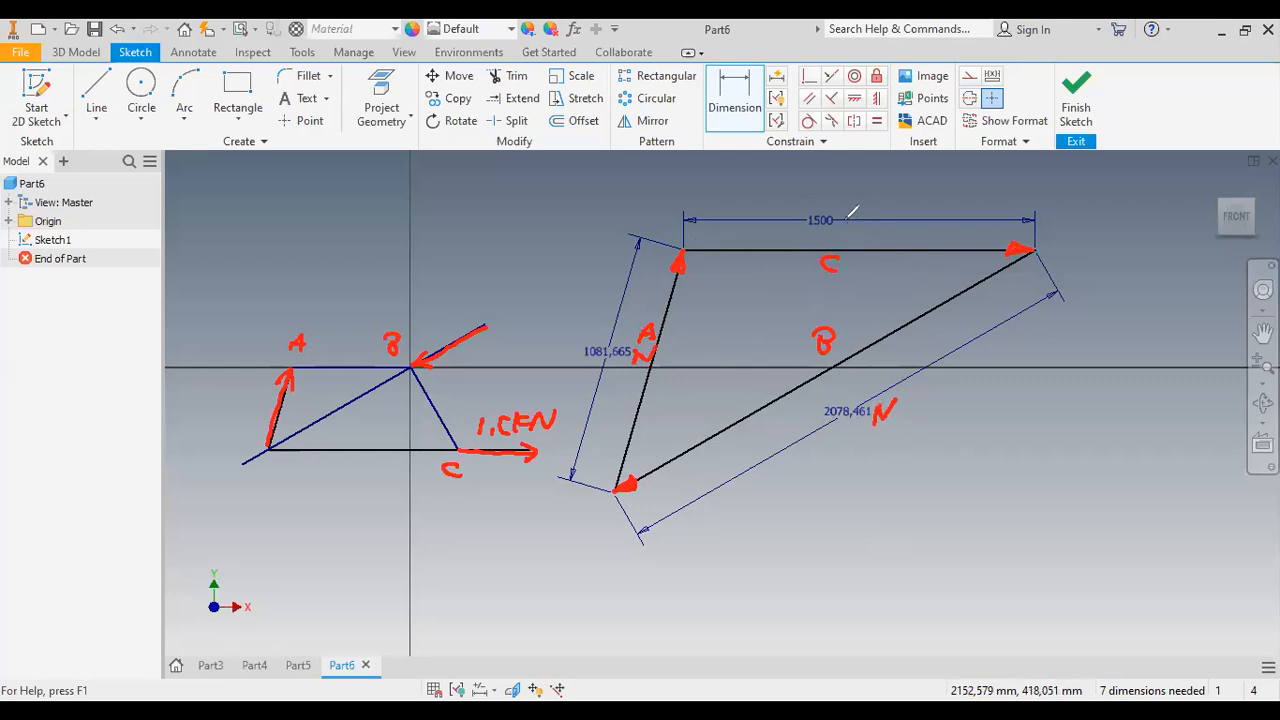
left_click_drag(844, 219, 862, 199)
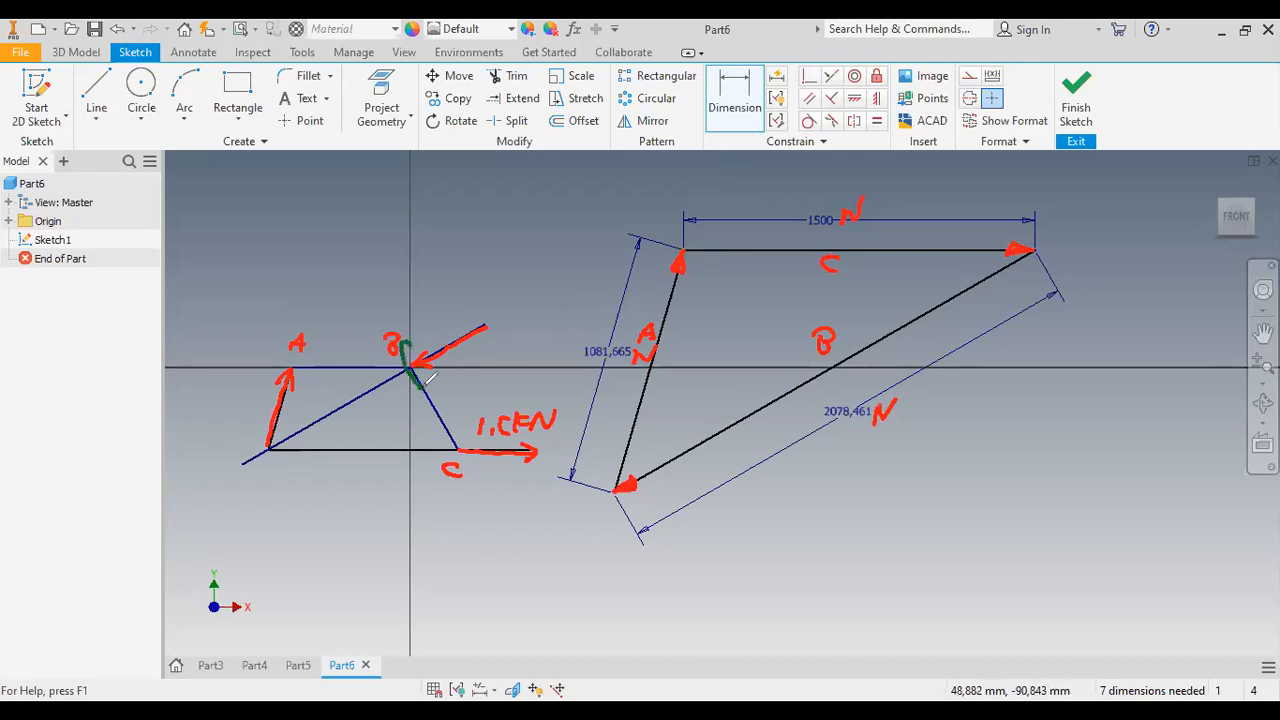
left_click_drag(423, 387, 418, 386)
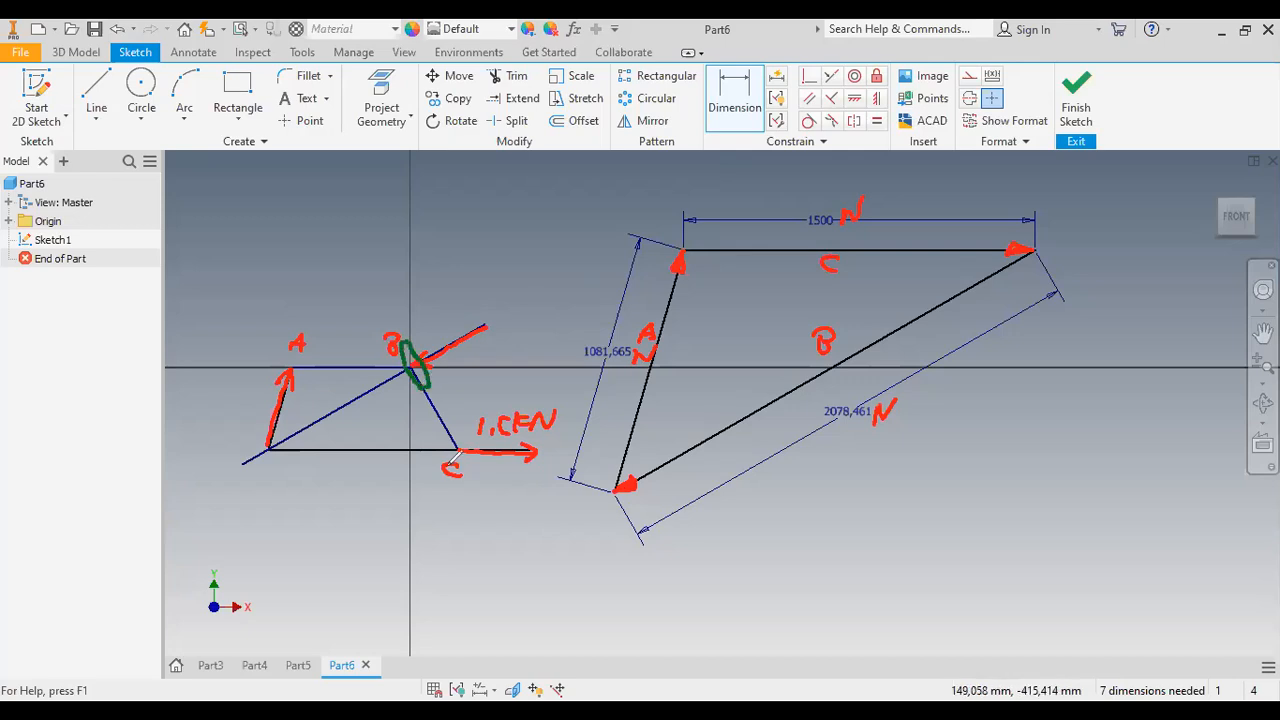
left_click(293, 370)
left_click(456, 449)
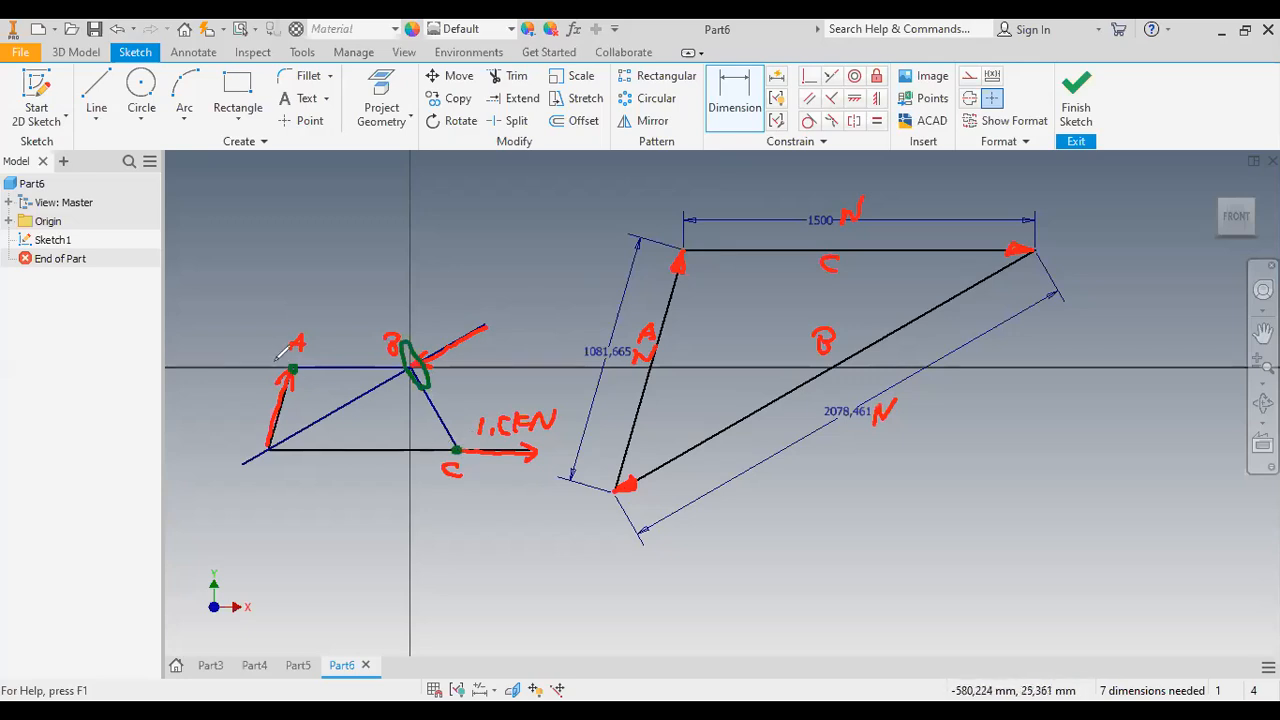
mouse_move(288, 362)
left_mouse_down()
mouse_move(280, 379)
mouse_move(392, 385)
mouse_move(430, 451)
mouse_move(438, 372)
mouse_move(400, 310)
mouse_move(288, 338)
mouse_move(266, 366)
left_mouse_up()
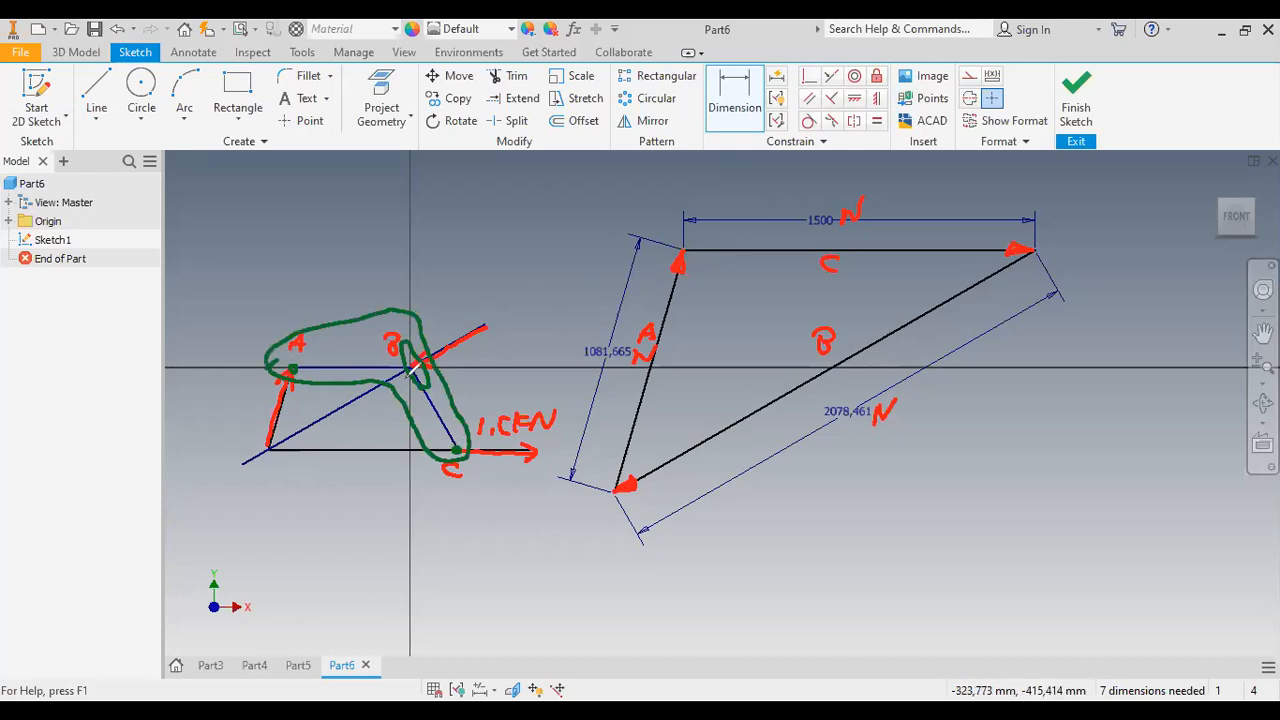
mouse_move(316, 256)
left_mouse_down()
mouse_move(314, 284)
mouse_move(378, 282)
mouse_move(388, 268)
mouse_move(382, 282)
left_mouse_up()
left_click_drag(697, 165, 697, 190)
mouse_move(699, 166)
left_mouse_down()
mouse_move(700, 180)
mouse_move(734, 168)
mouse_move(759, 182)
left_mouse_up()
mouse_move(759, 160)
left_mouse_down()
mouse_move(770, 194)
mouse_move(806, 167)
mouse_move(882, 192)
mouse_move(1000, 182)
left_mouse_up()
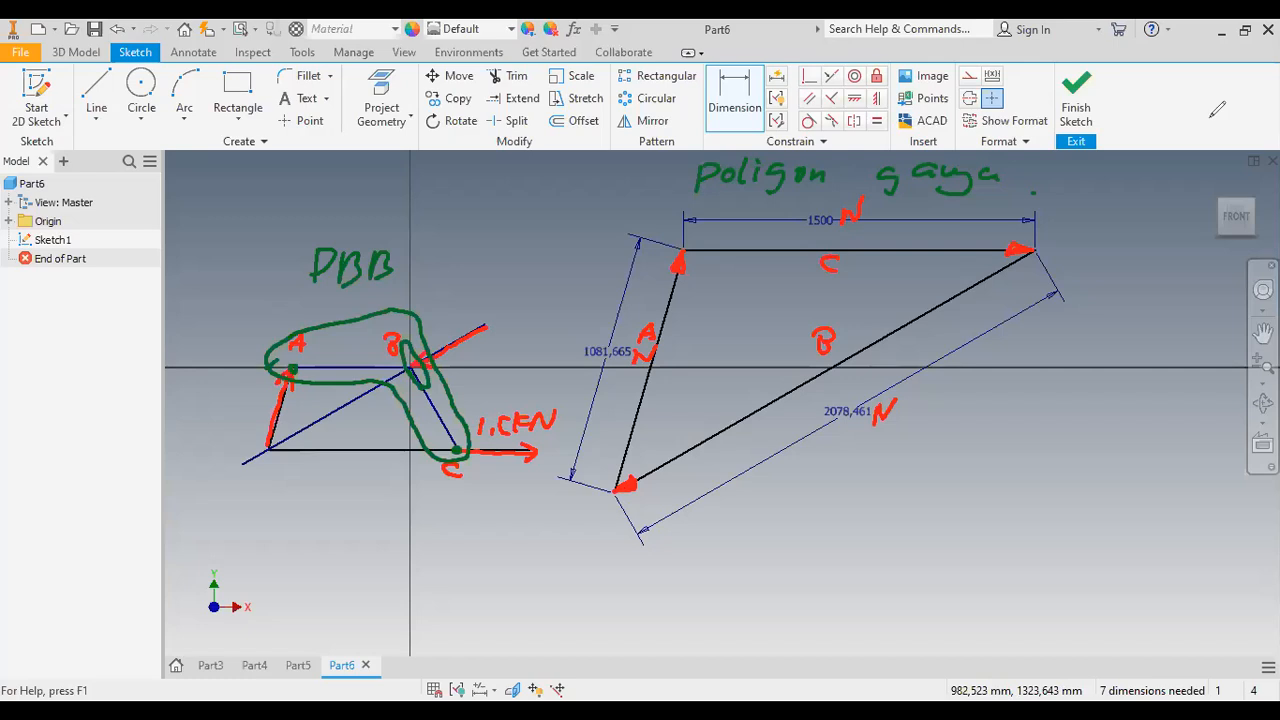
left_click(610, 148)
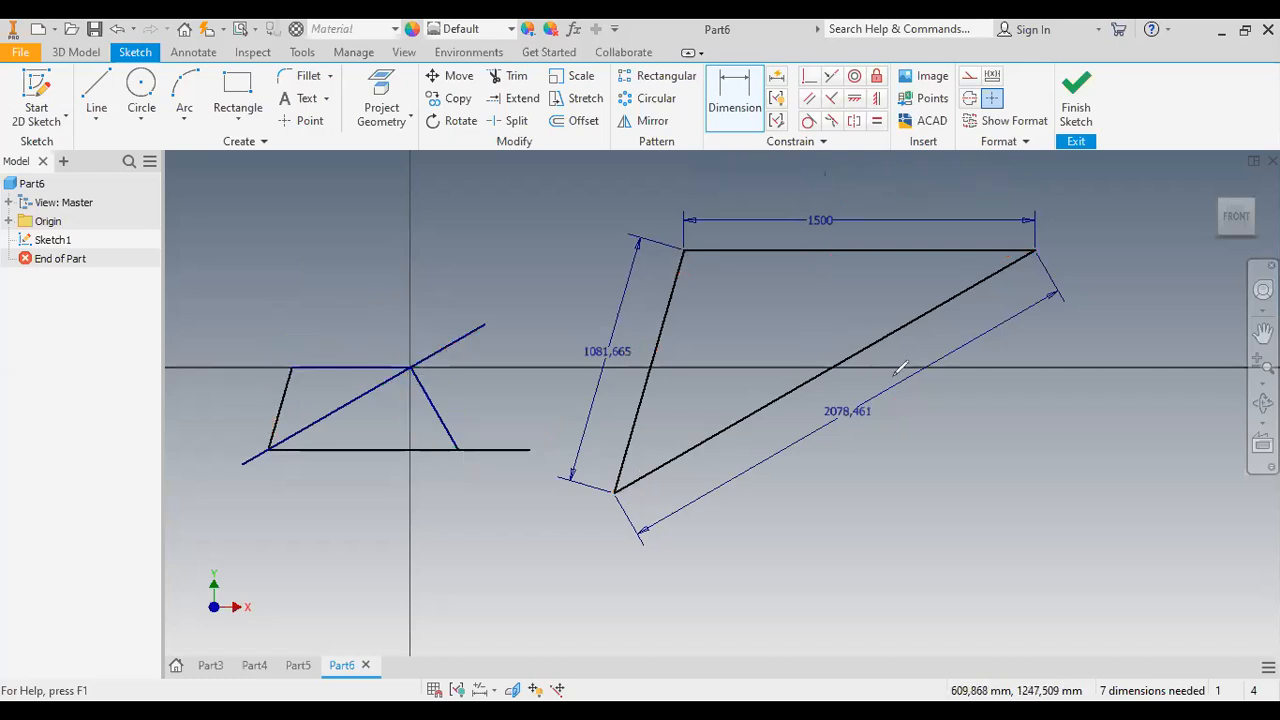
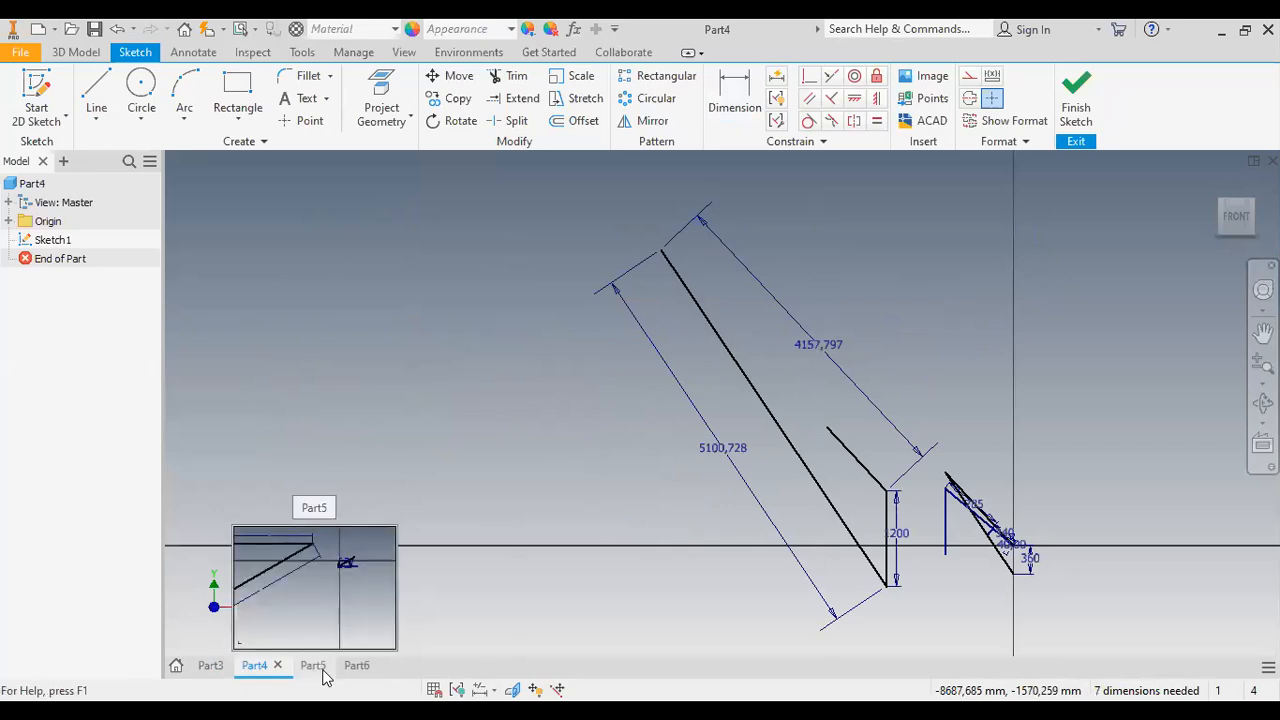
- Look at the Part5 sketch and return to the Part6 sketch
left_click(318, 668)
left_click(356, 666)
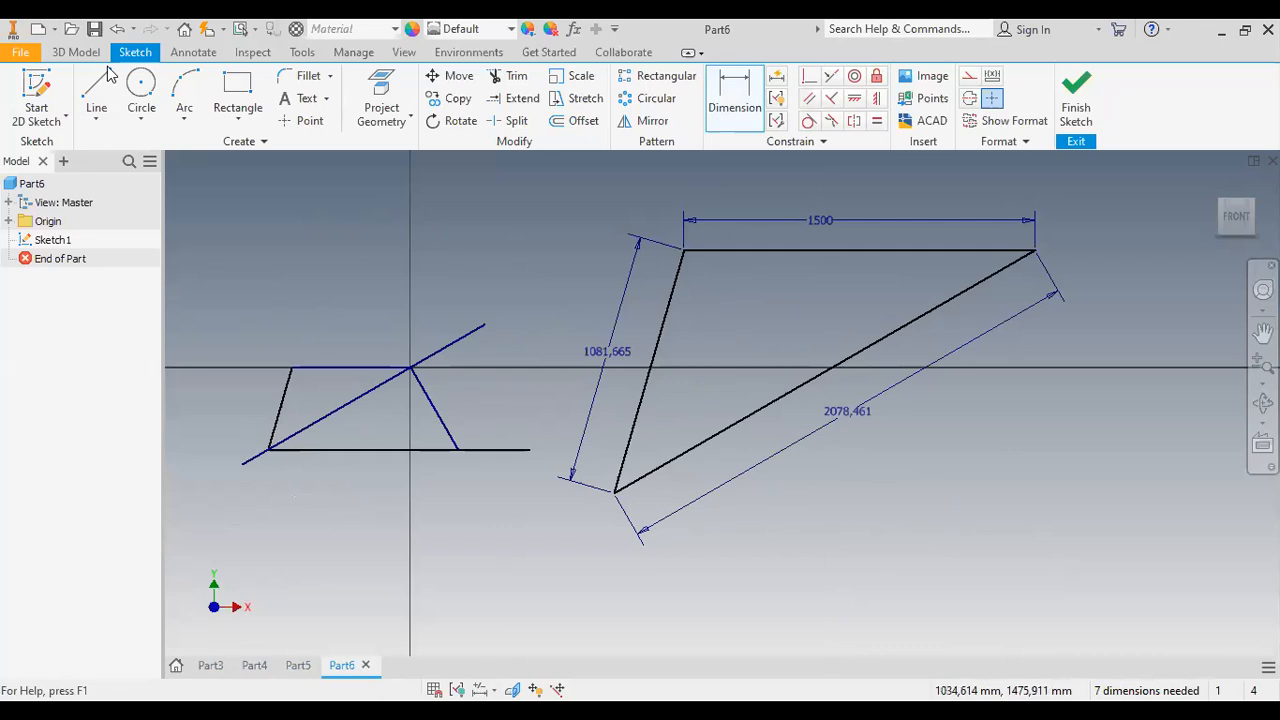
- Create a new Standard (mm) part, start a 2D sketch on the front plane, and draw a line about 15 mm long up-left from the origin
left_click(37, 33)
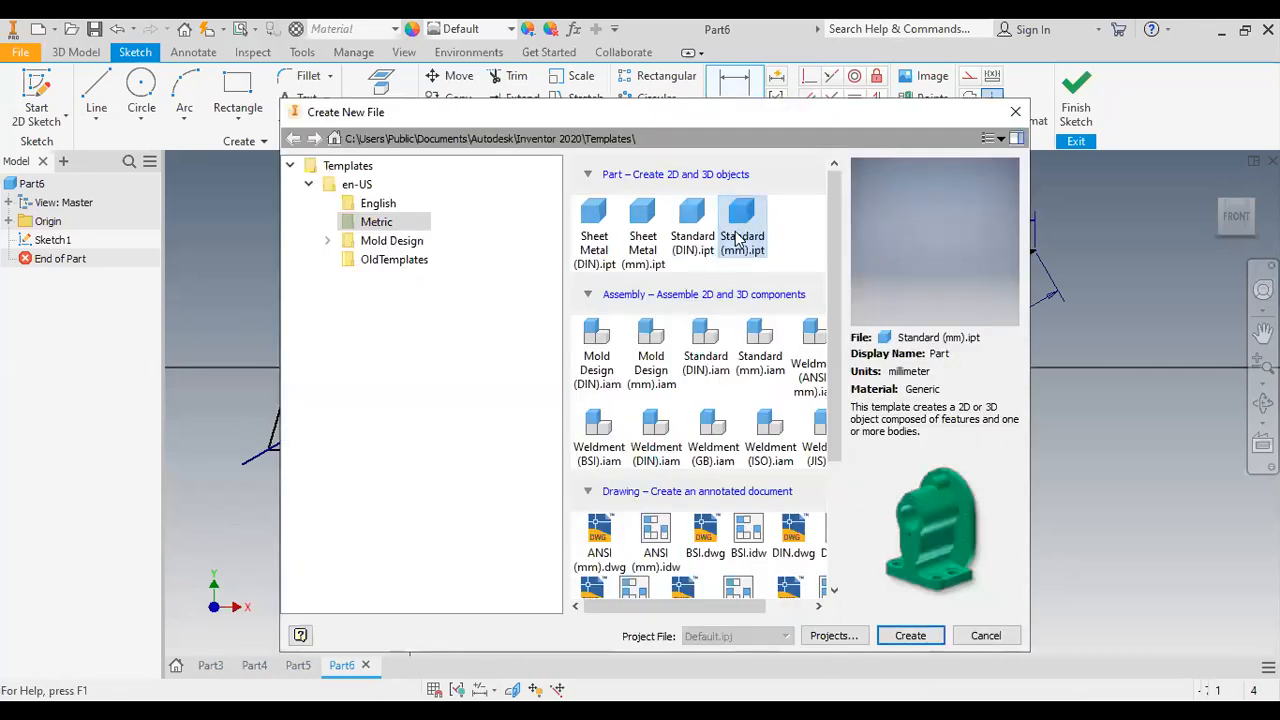
left_click(912, 637)
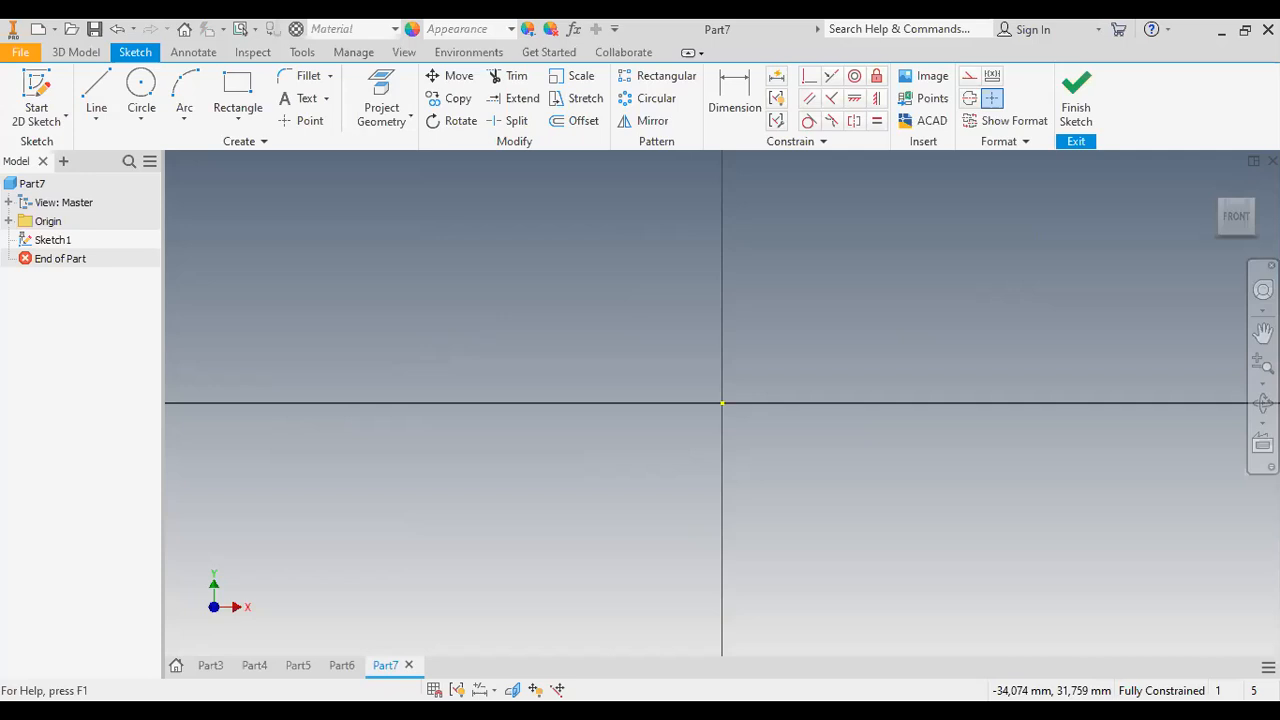
left_click(96, 92)
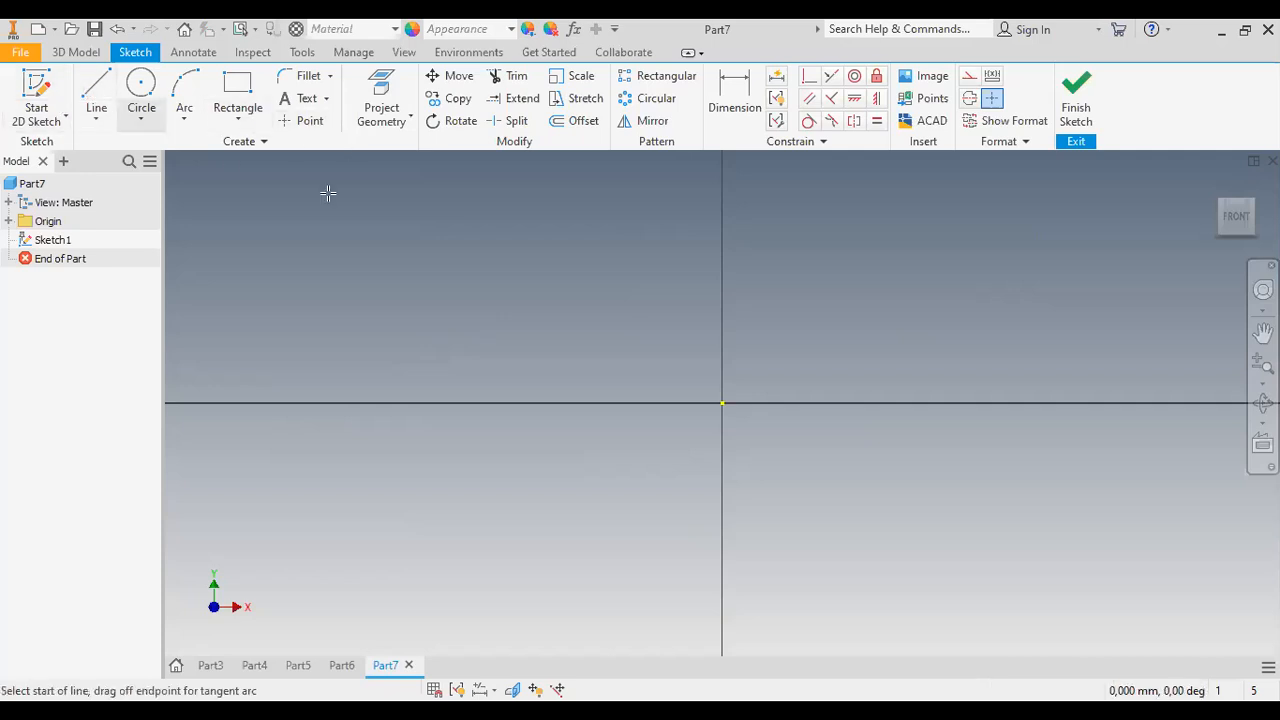
left_click(724, 404)
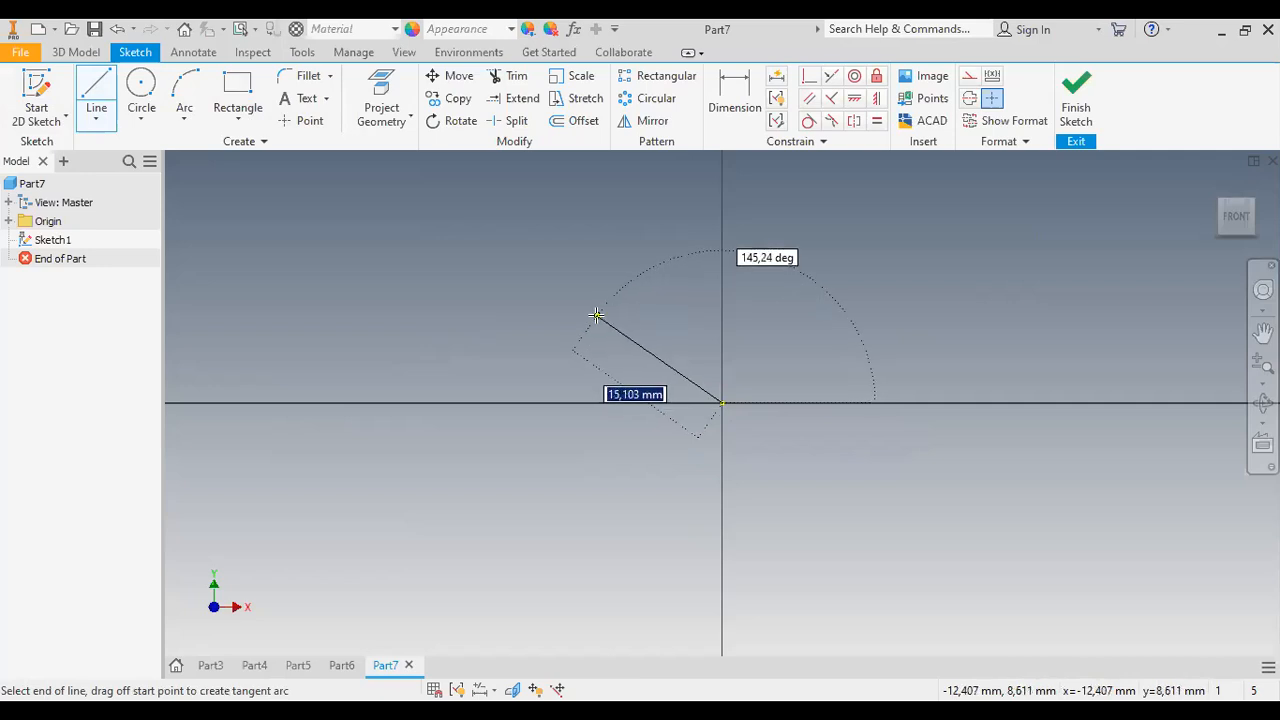
left_click(596, 315)
key("Escape")
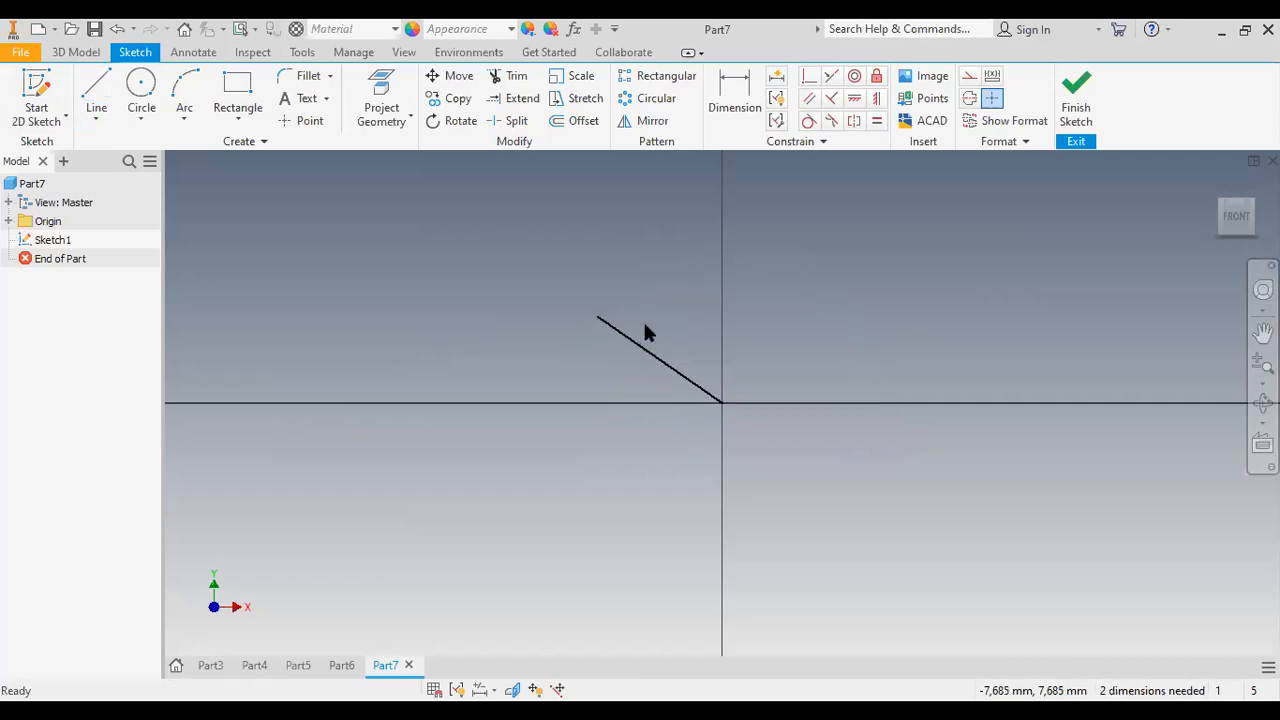
key("d")
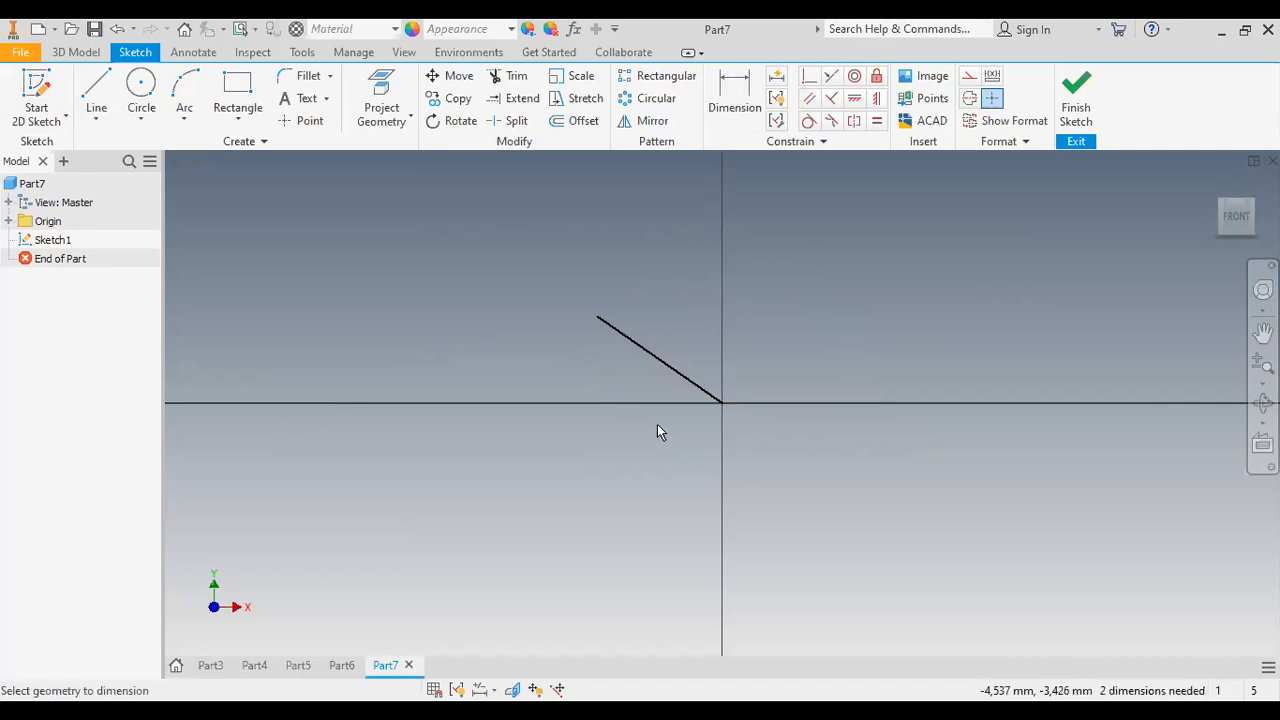
left_click(665, 373)
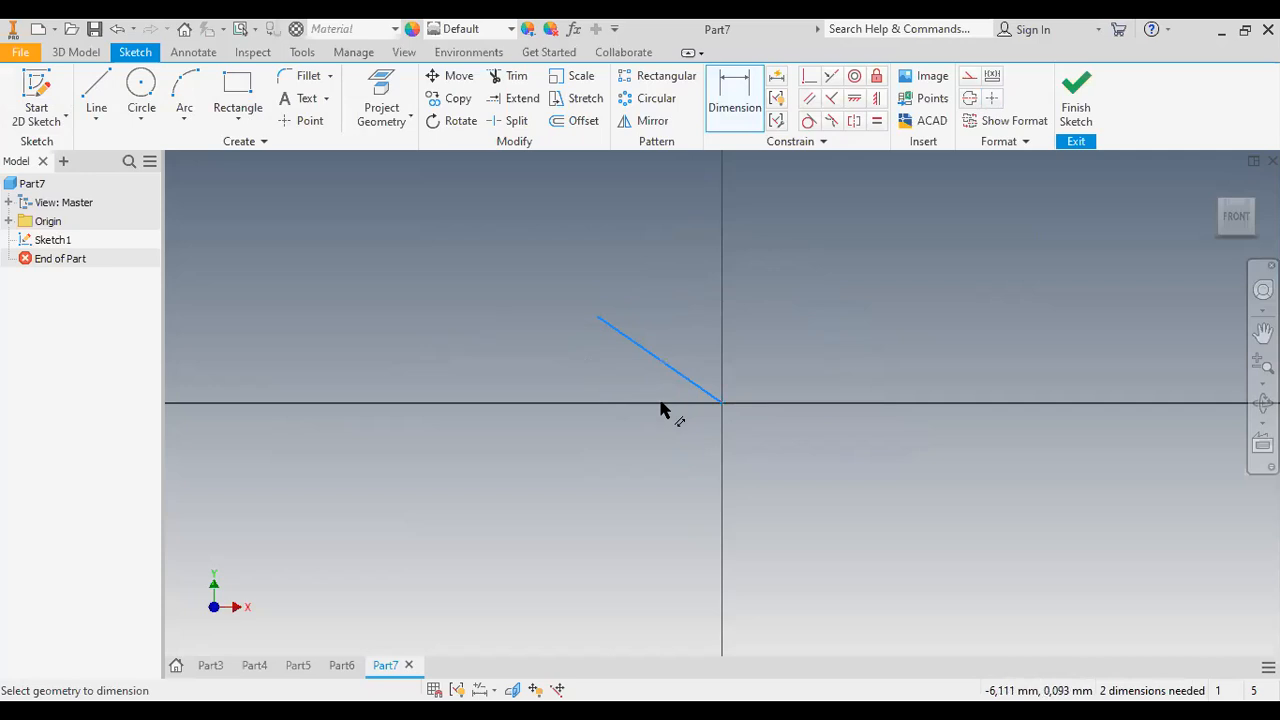
key("Escape")
left_click(652, 360)
left_click(667, 338)
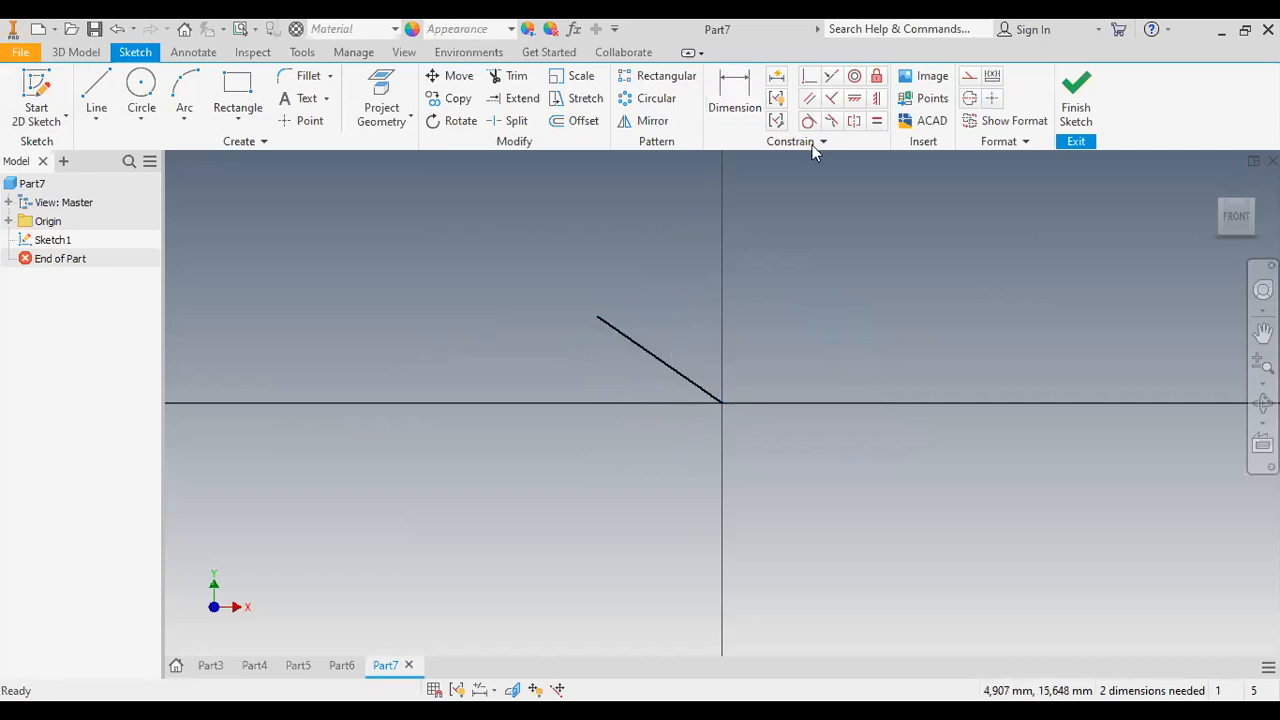
- Draw a horizontal reference line about 5 mm long leftward from the origin
left_click(102, 95)
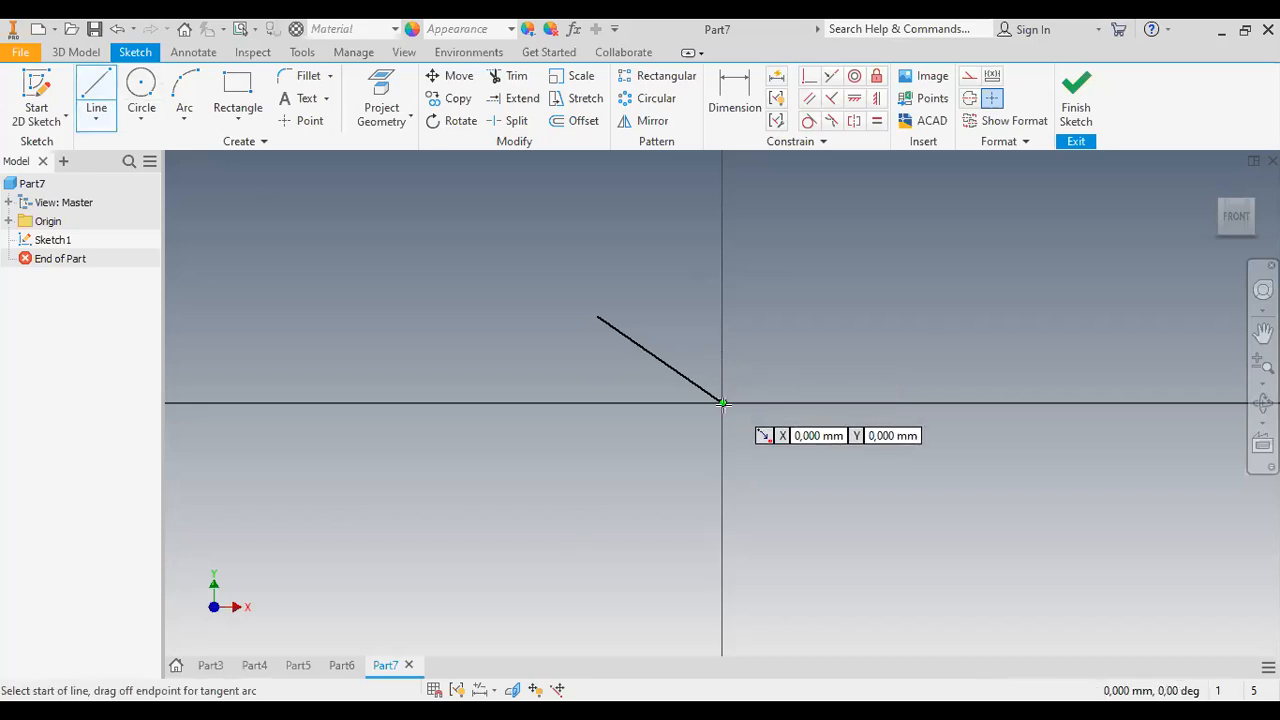
left_click(722, 403)
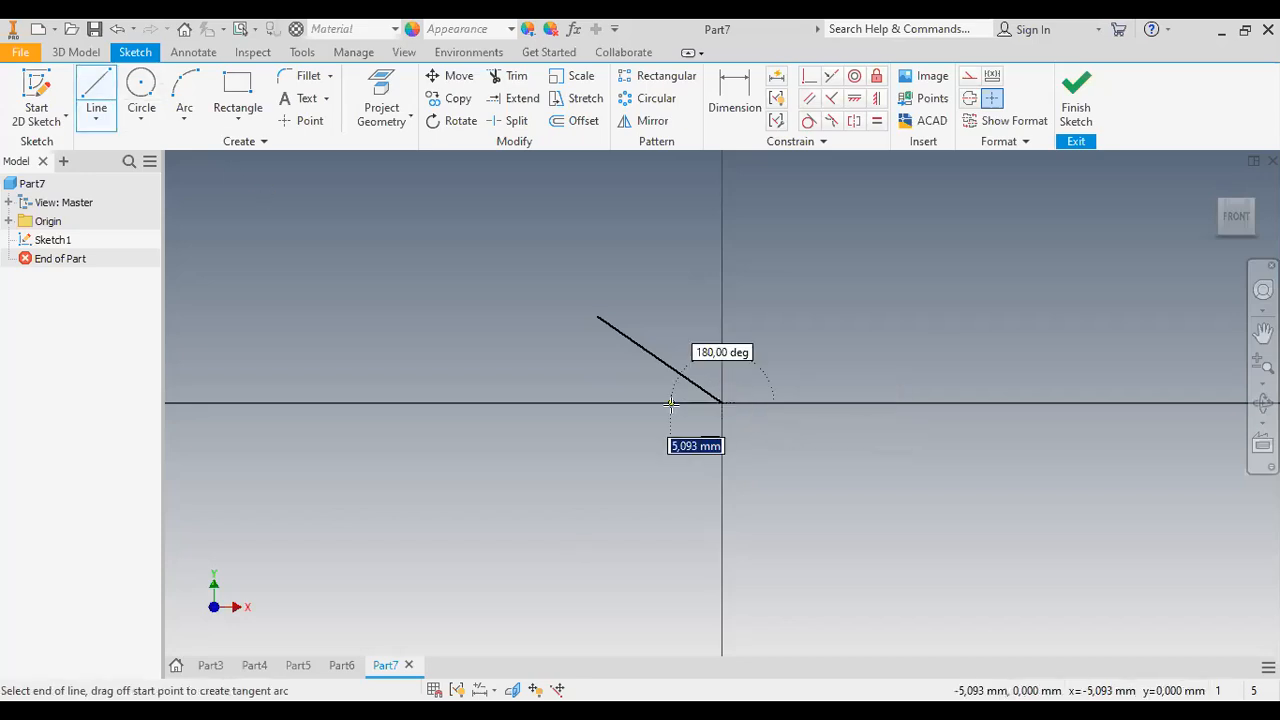
left_click(671, 403)
key("Escape")
- Dimension the angle between the sloping line and the short horizontal line at 40 degrees
left_click(737, 106)
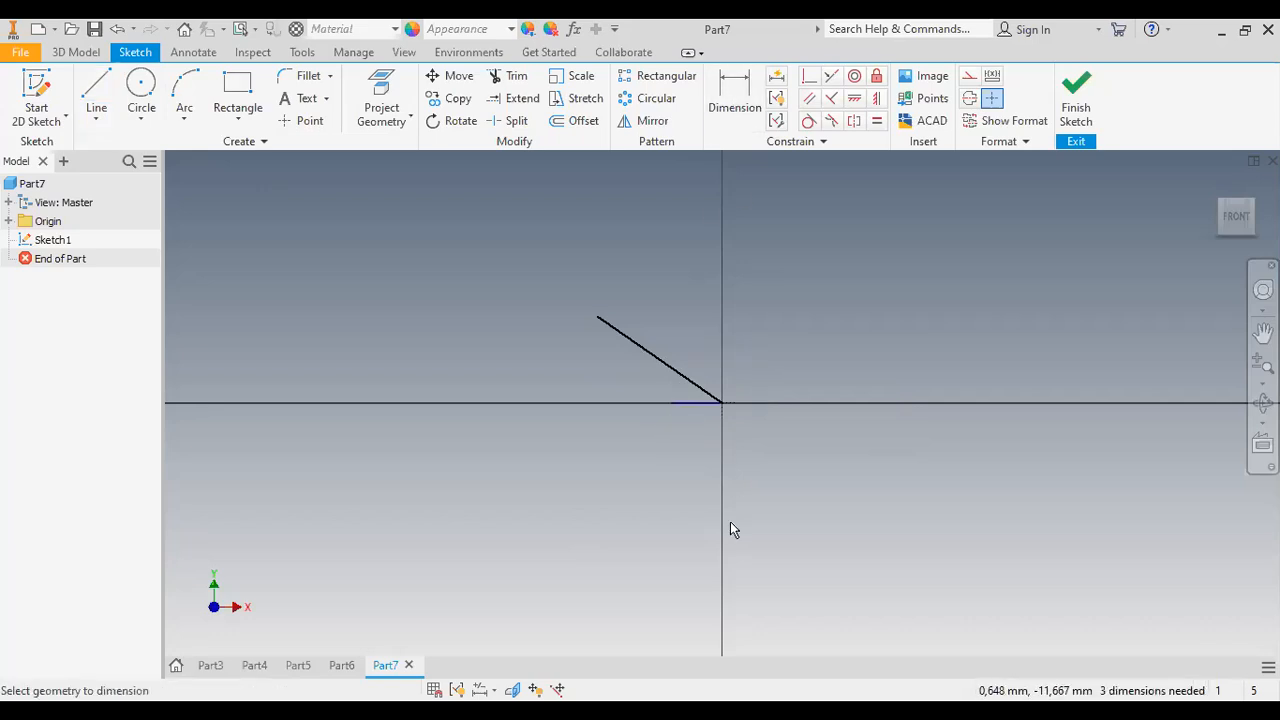
left_click(688, 385)
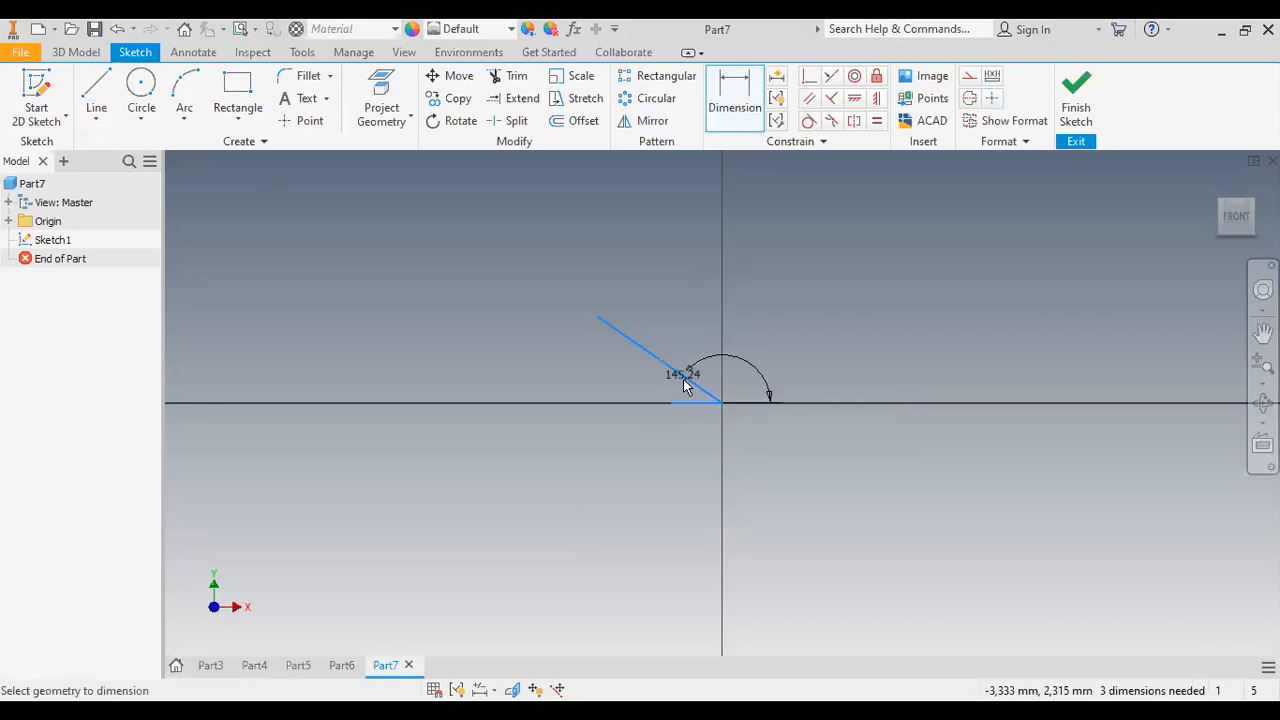
left_click(610, 373)
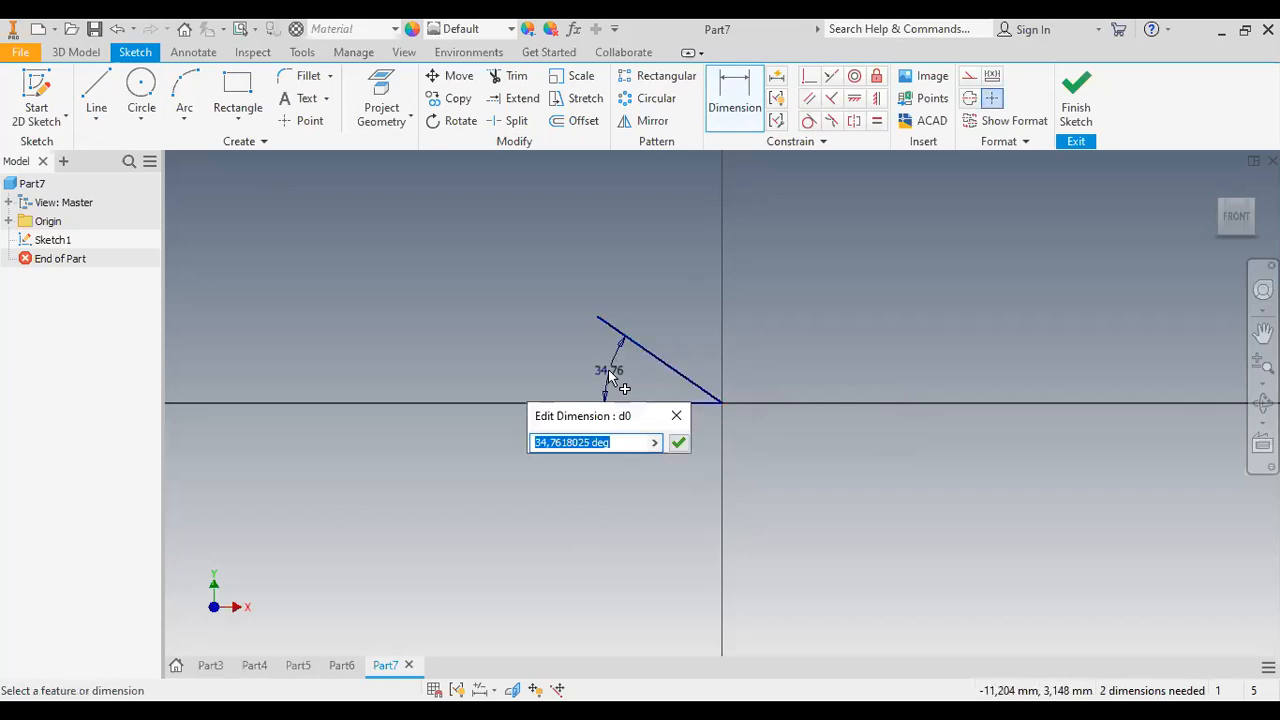
type("4")
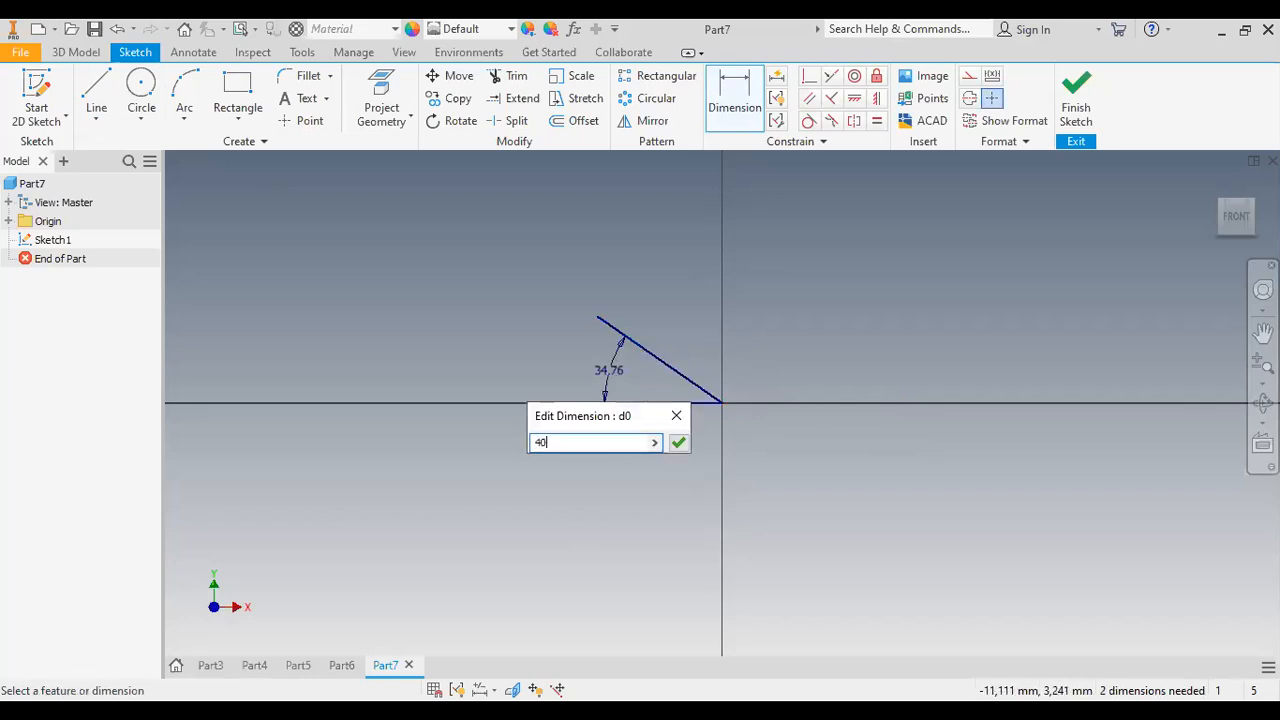
type("0")
key("Return")
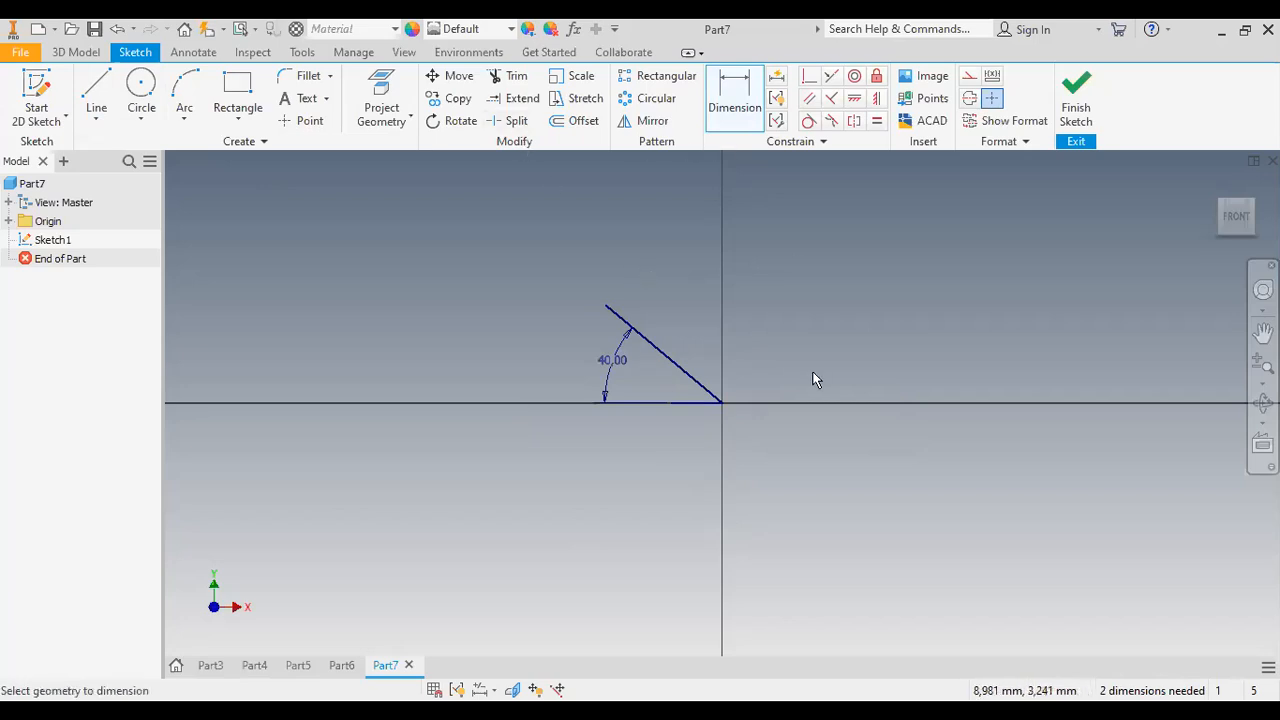
- Dimension the sloping line's length at 340 mm
left_click(665, 357)
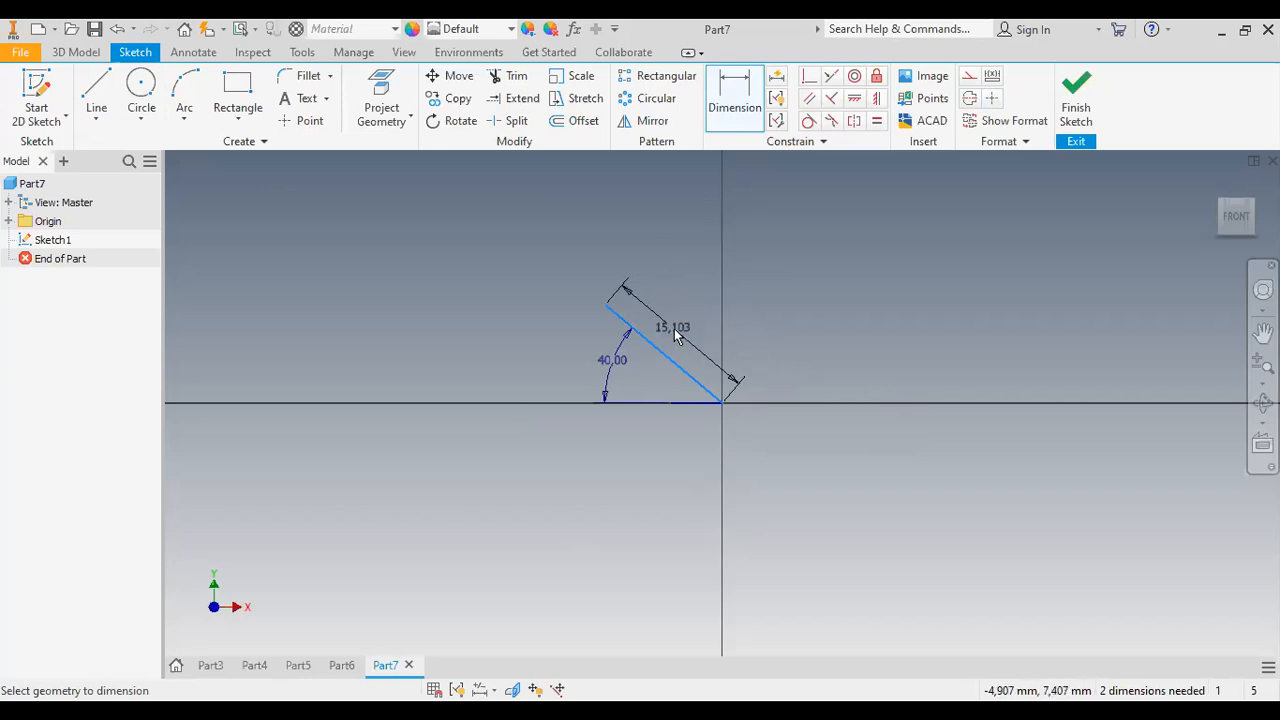
left_click(673, 317)
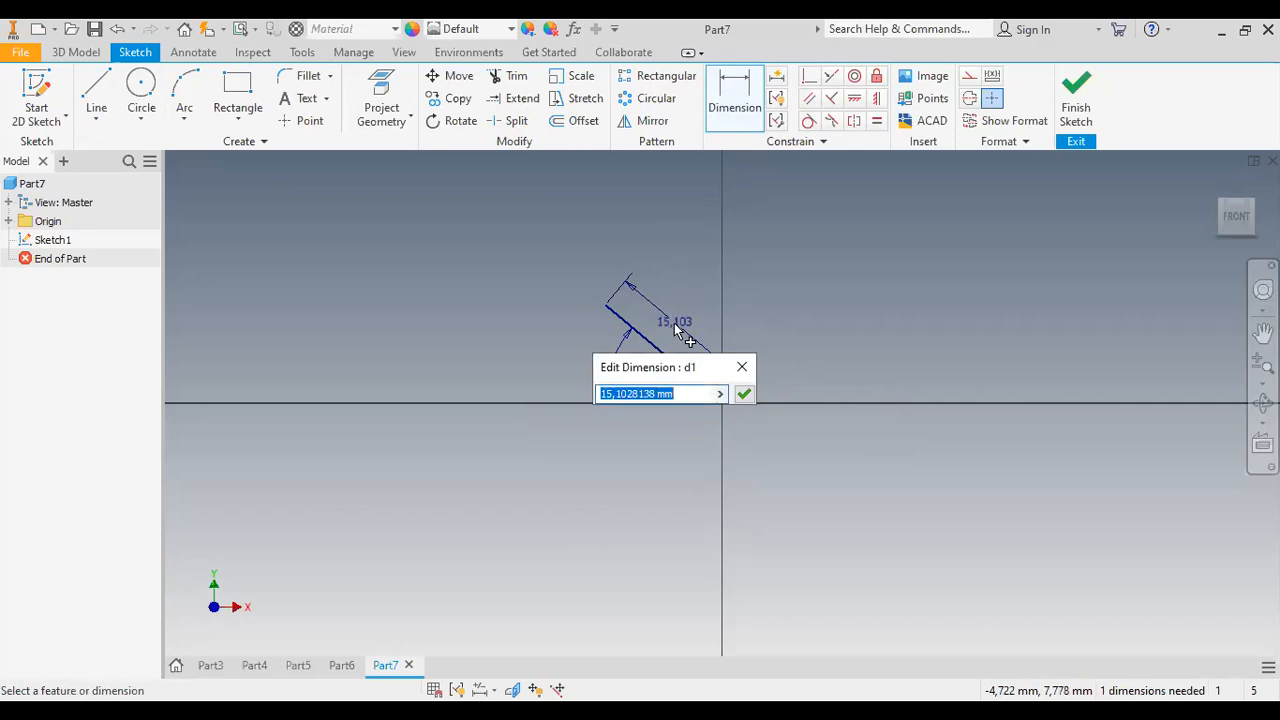
type("340")
key("Return")
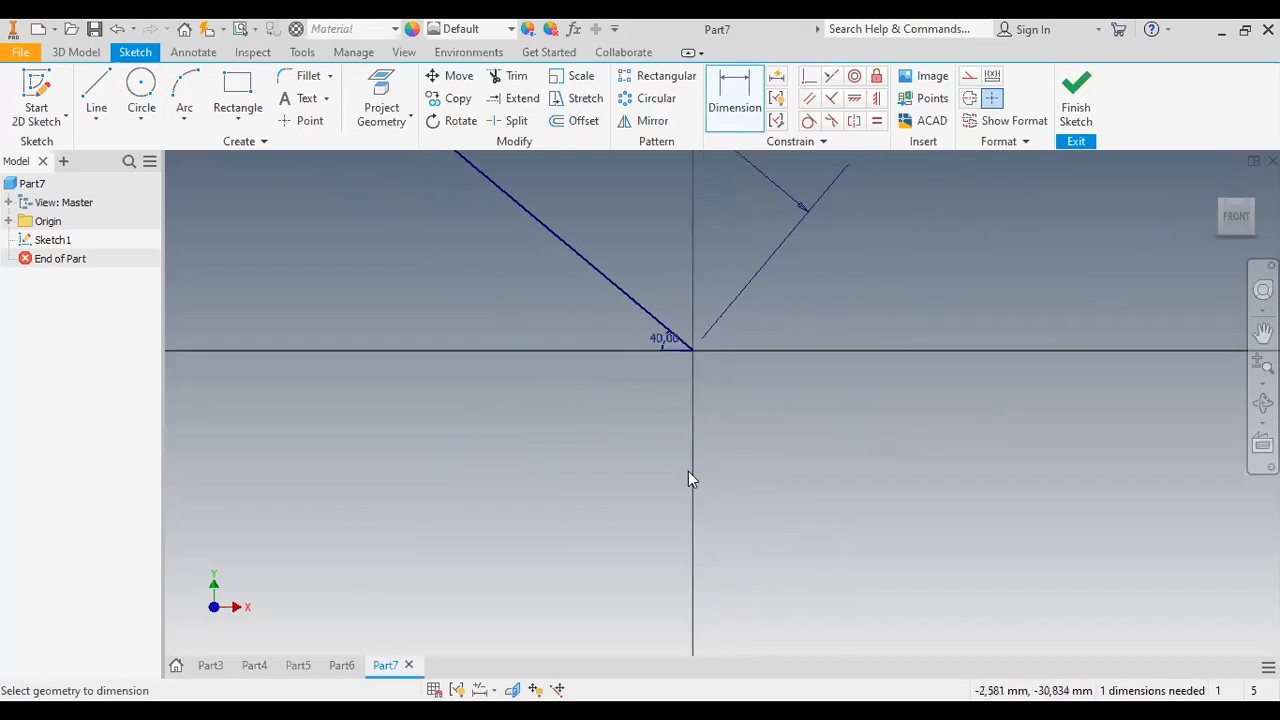
scroll(680, 467, "down", 5)
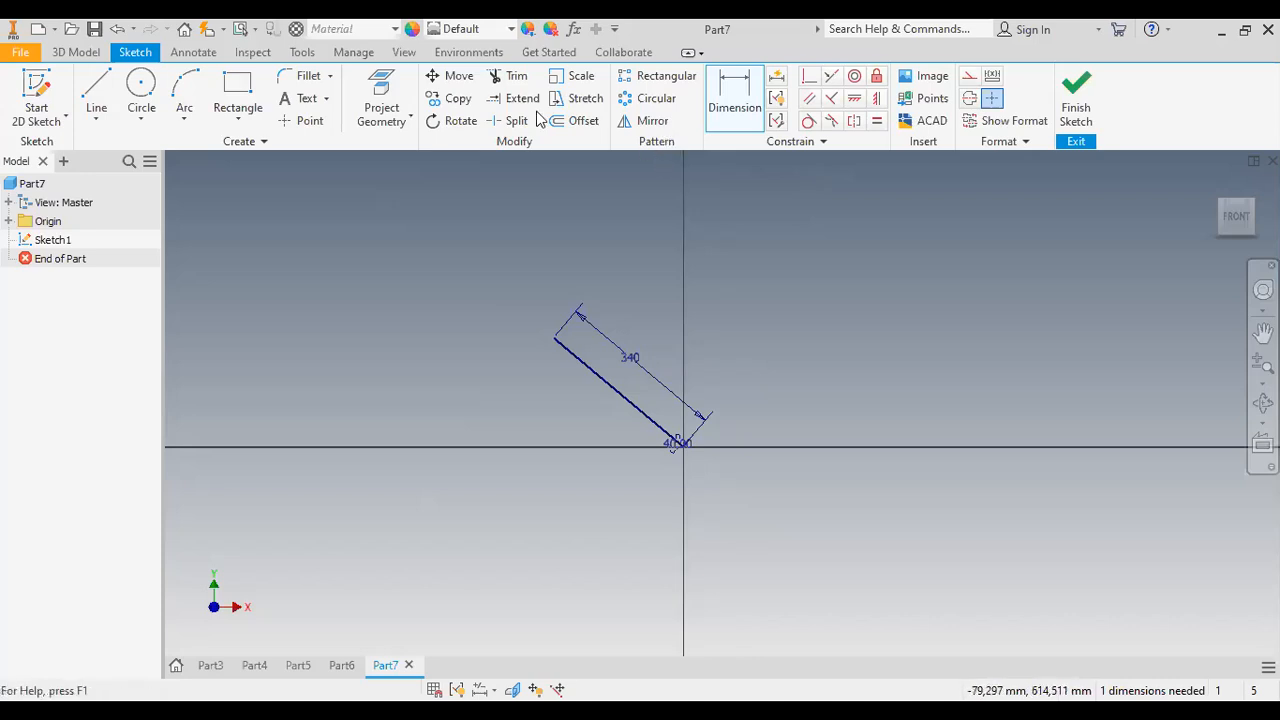
- Draw a line about 120 mm long down-left from the upper end of the 340 mm line
left_click(92, 90)
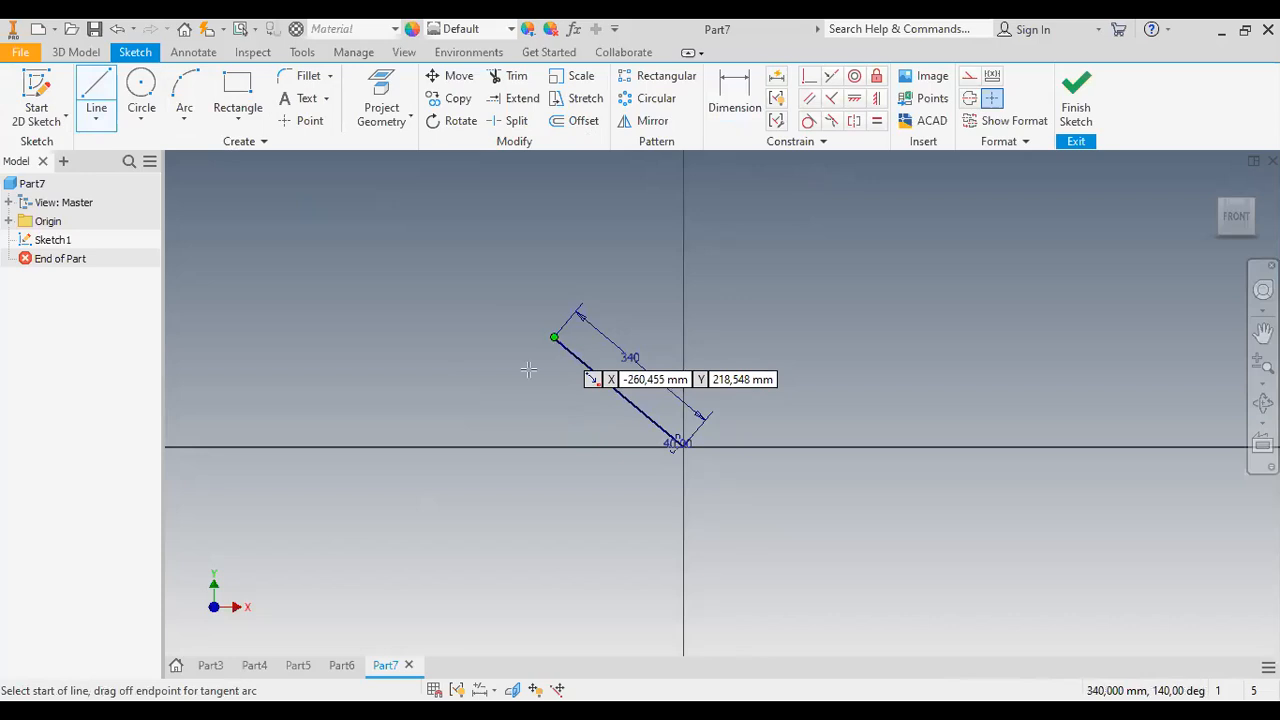
left_click(553, 340)
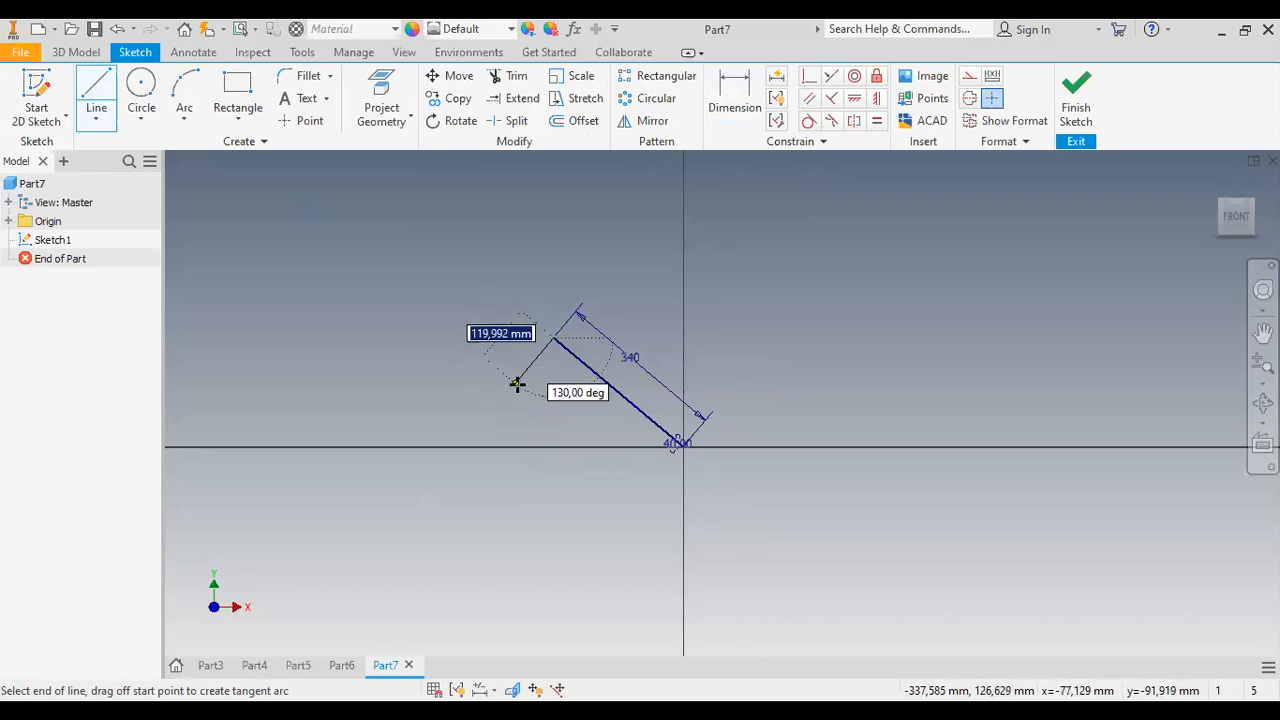
left_click(517, 383)
type("11")
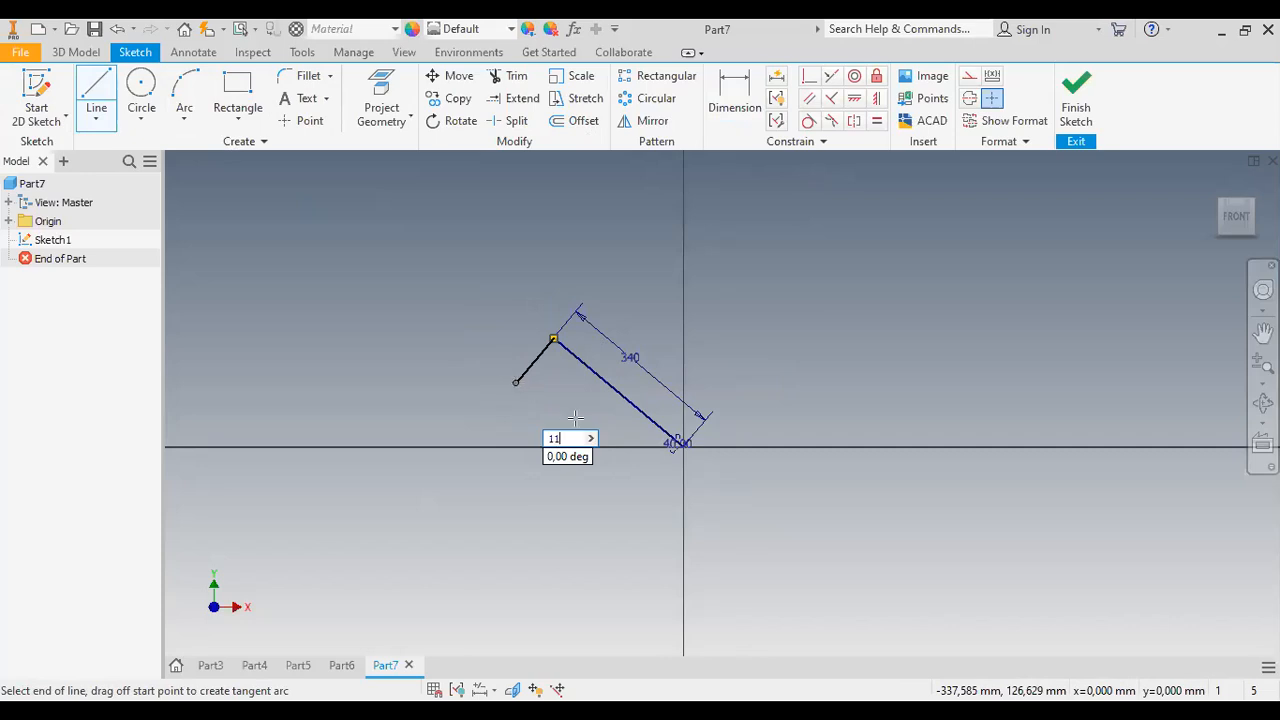
key("BackSpace")
key("BackSpace")
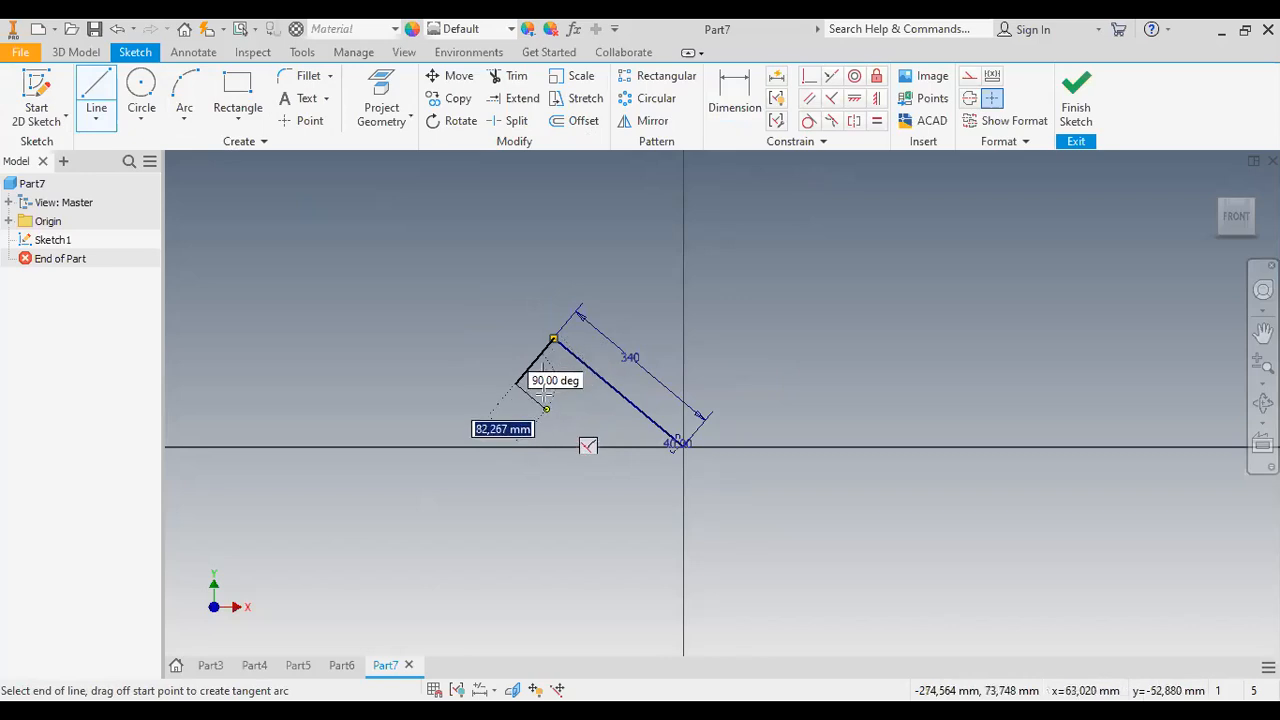
key("Escape")
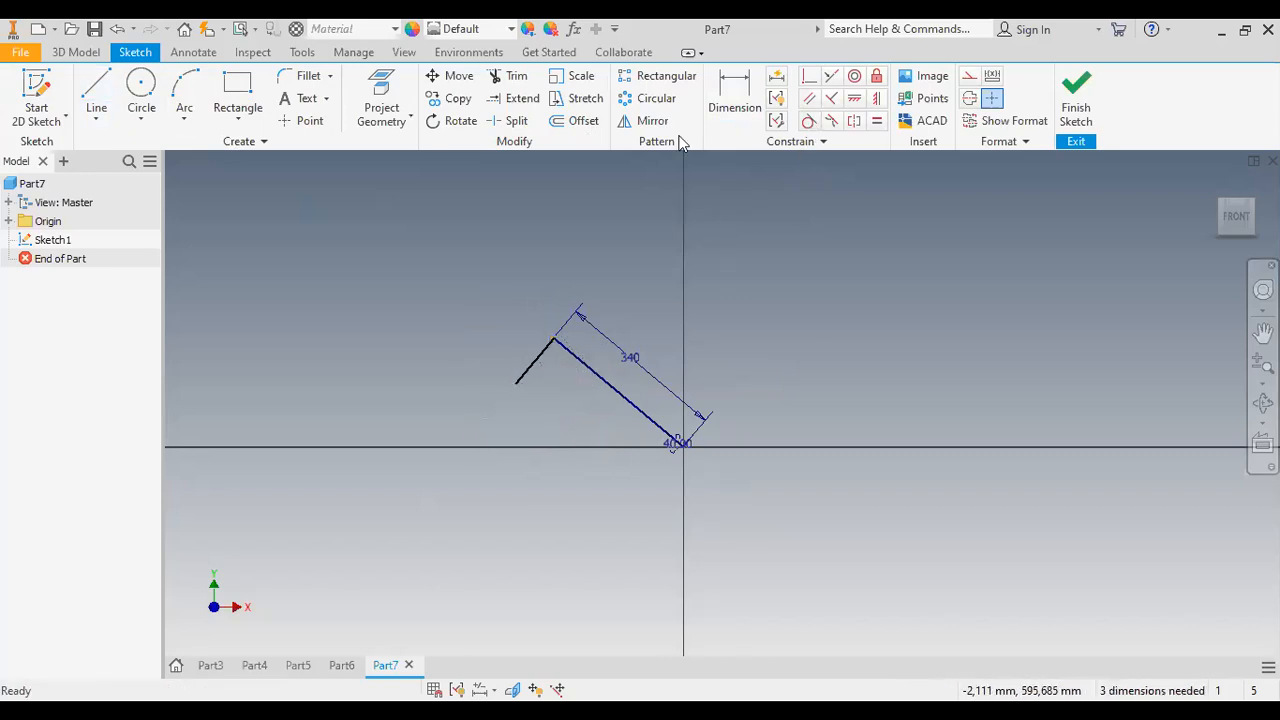
- Draw a line about 449 mm long up-left from the 340 mm line's upper end and make it parallel to the 340 mm line
left_click(112, 98)
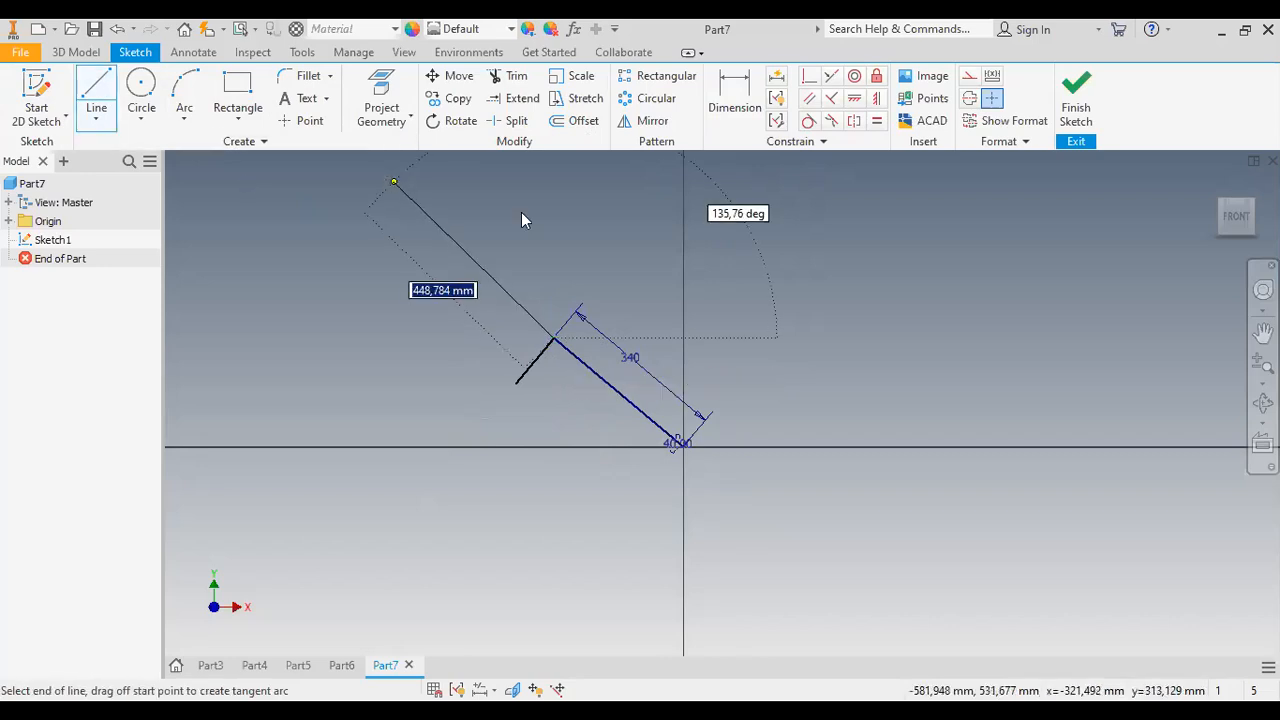
left_click(394, 184)
key("Escape")
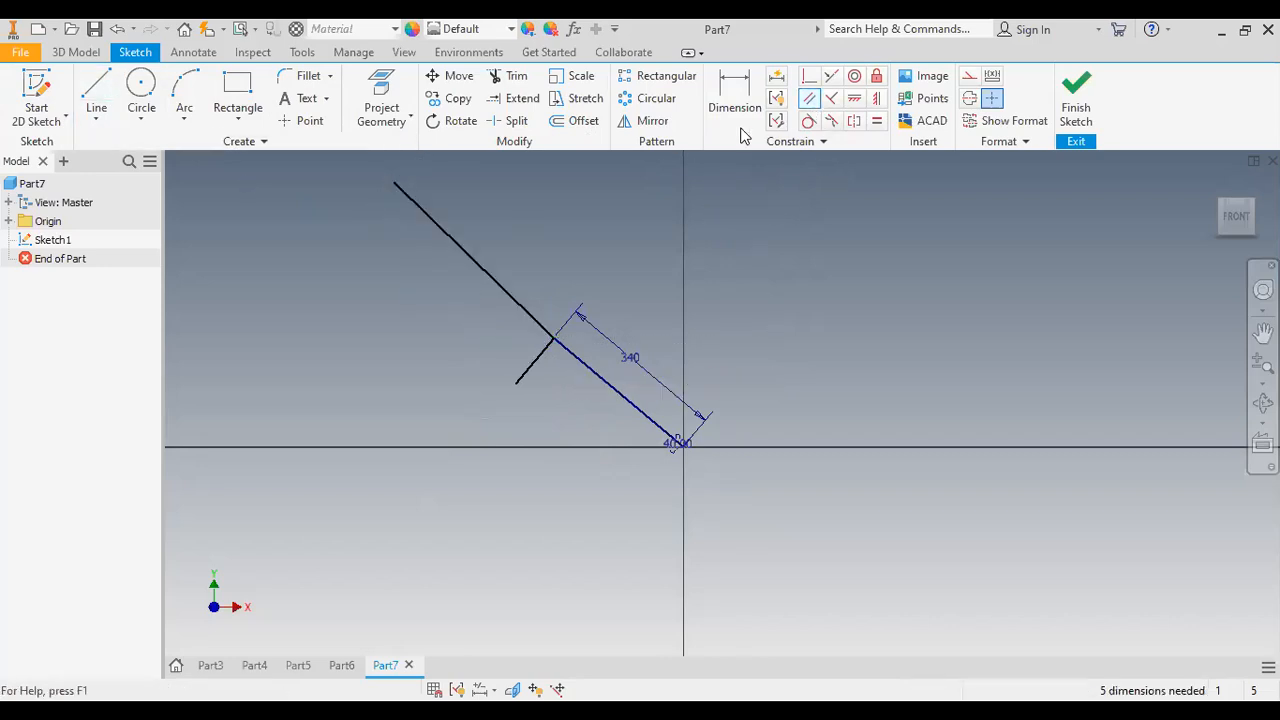
left_click(584, 363)
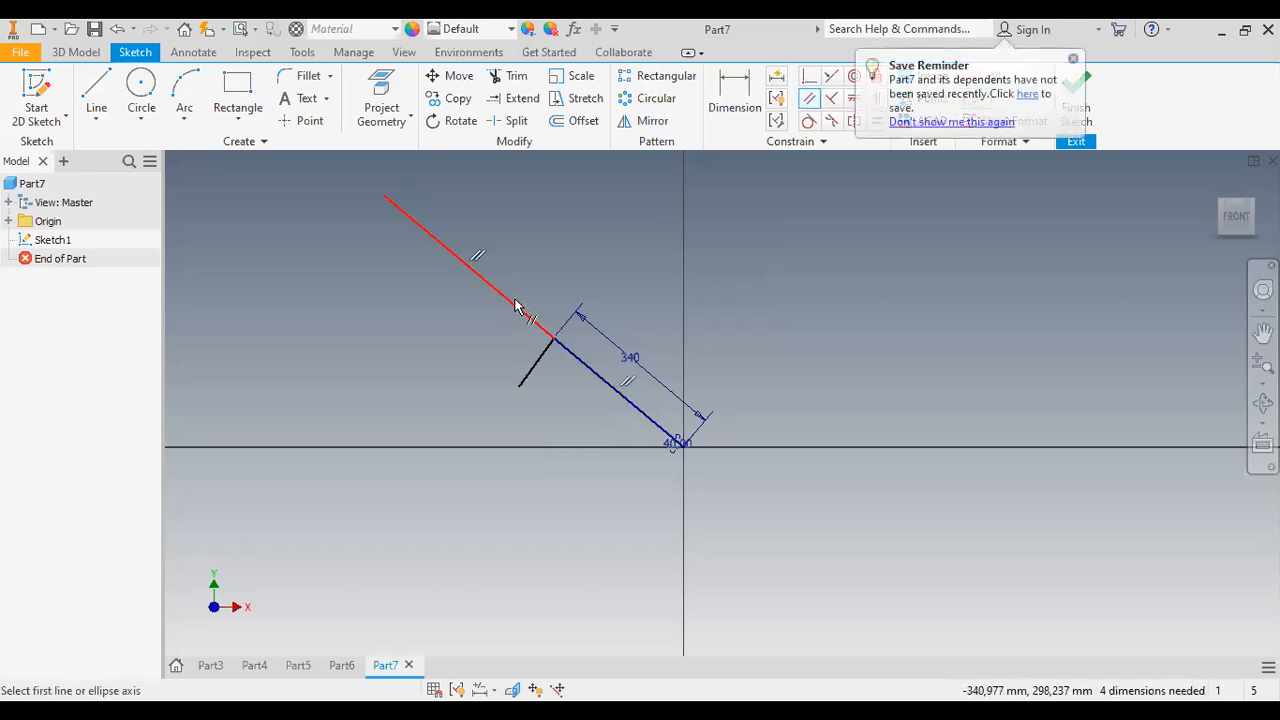
left_click(517, 304)
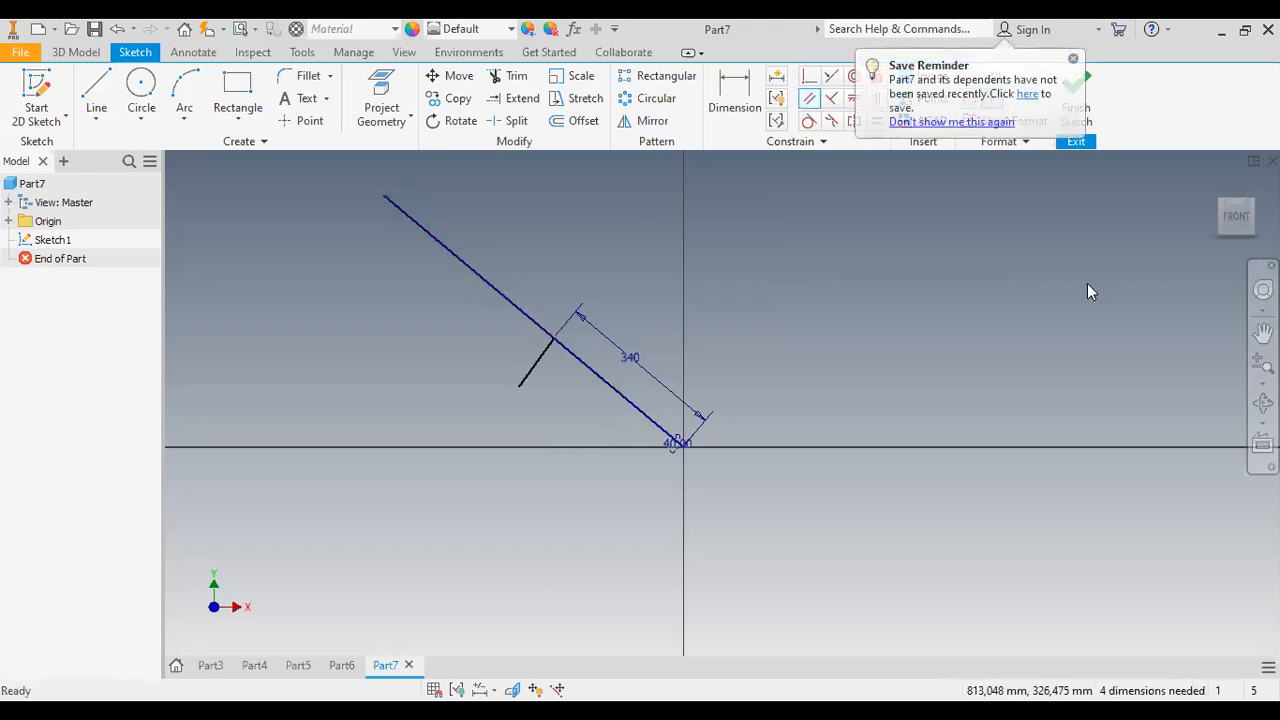
key("Escape")
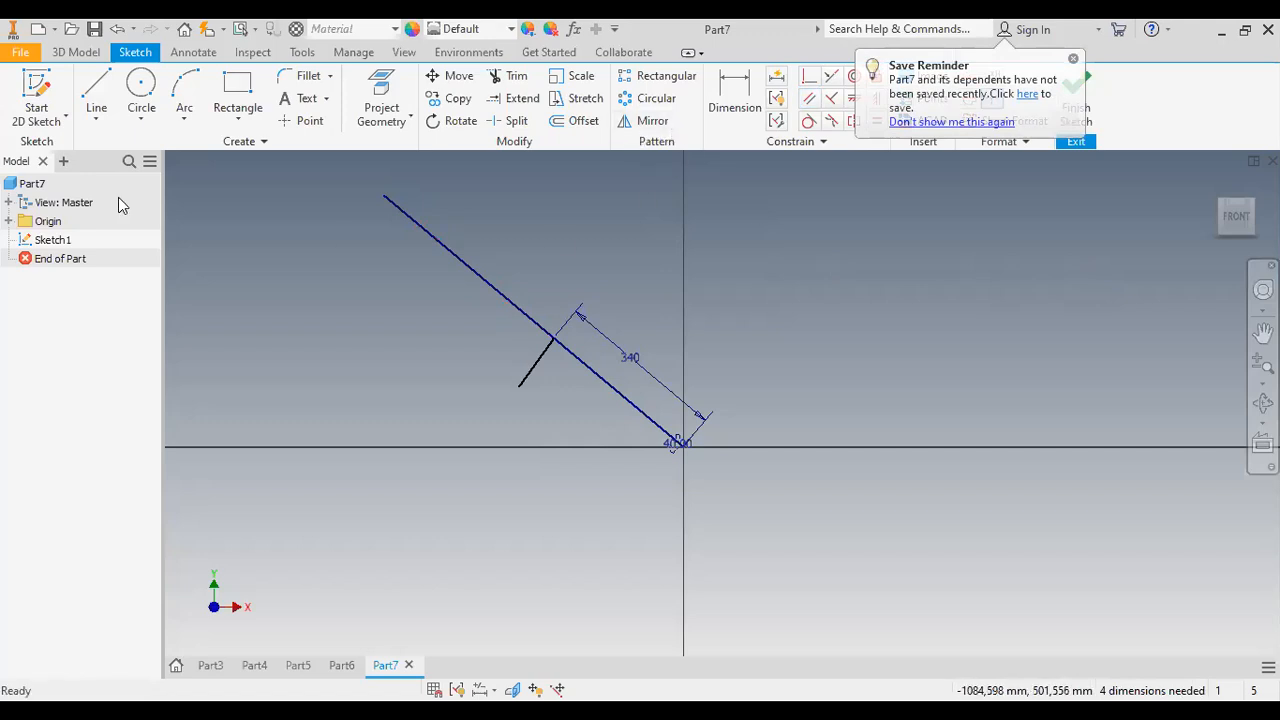
- Dimension the length of the upper collinear line at 785 mm
left_click(736, 100)
left_click(492, 240)
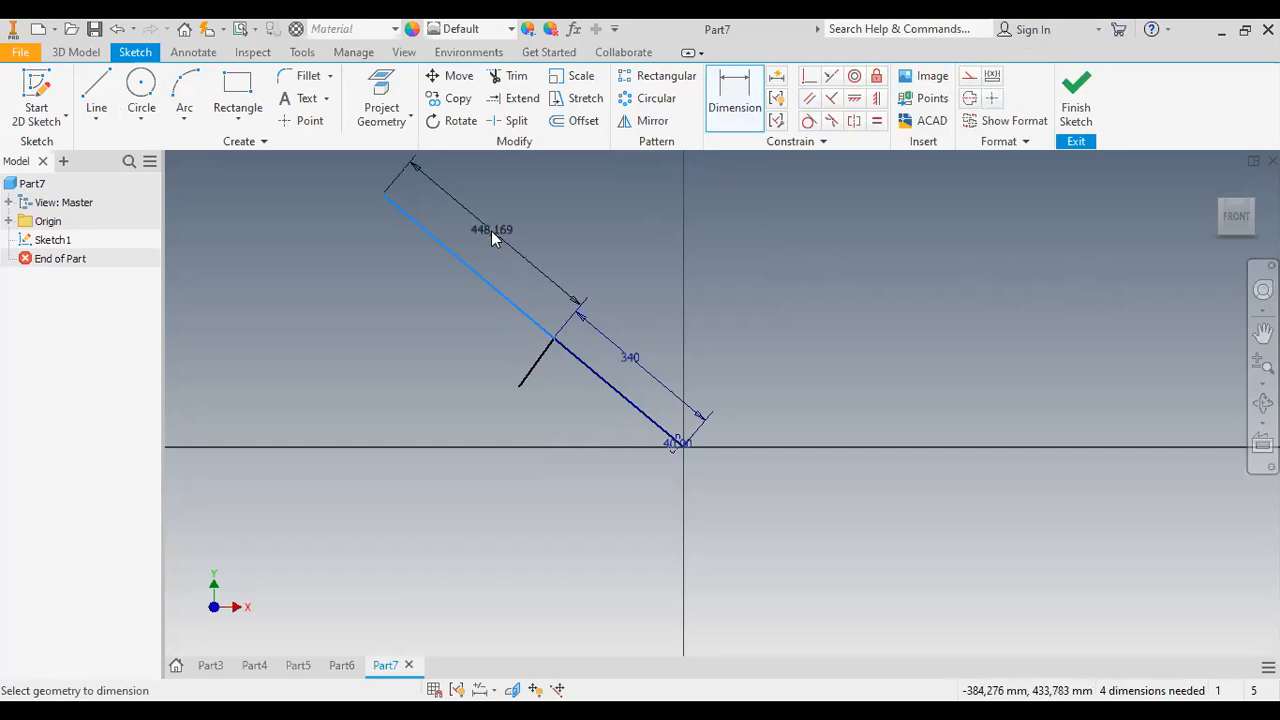
left_click(491, 238)
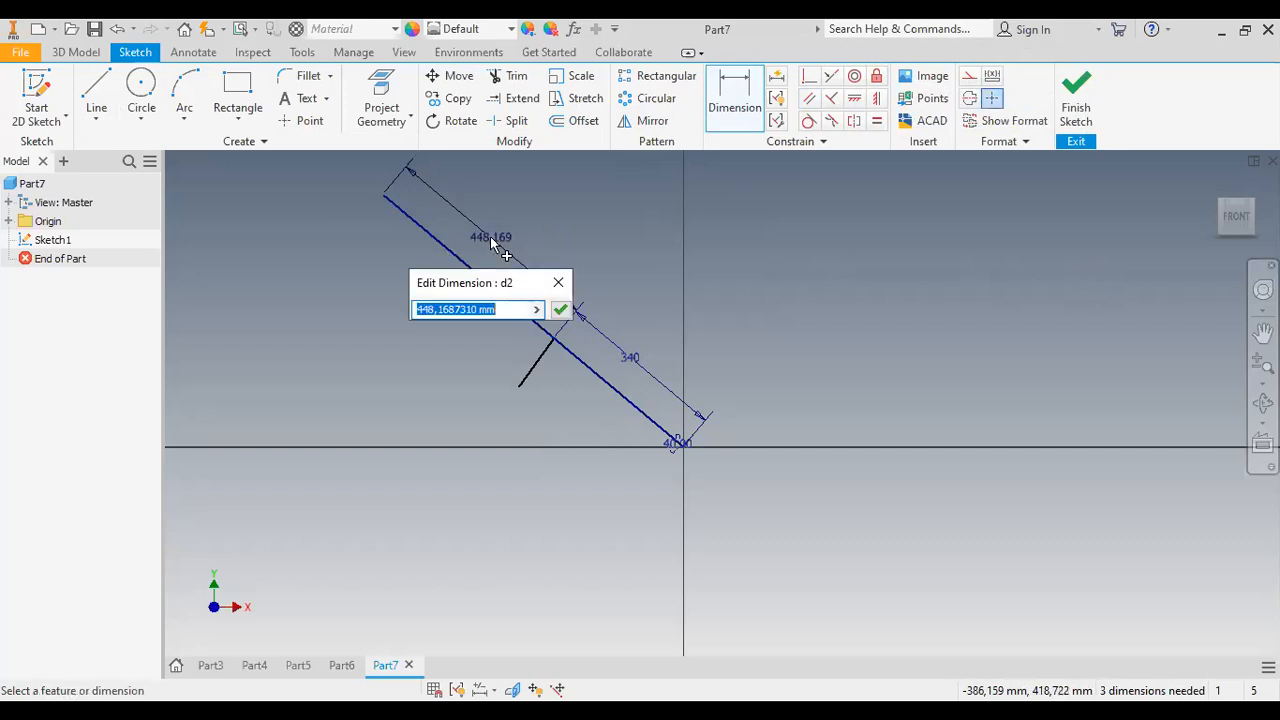
type("78")
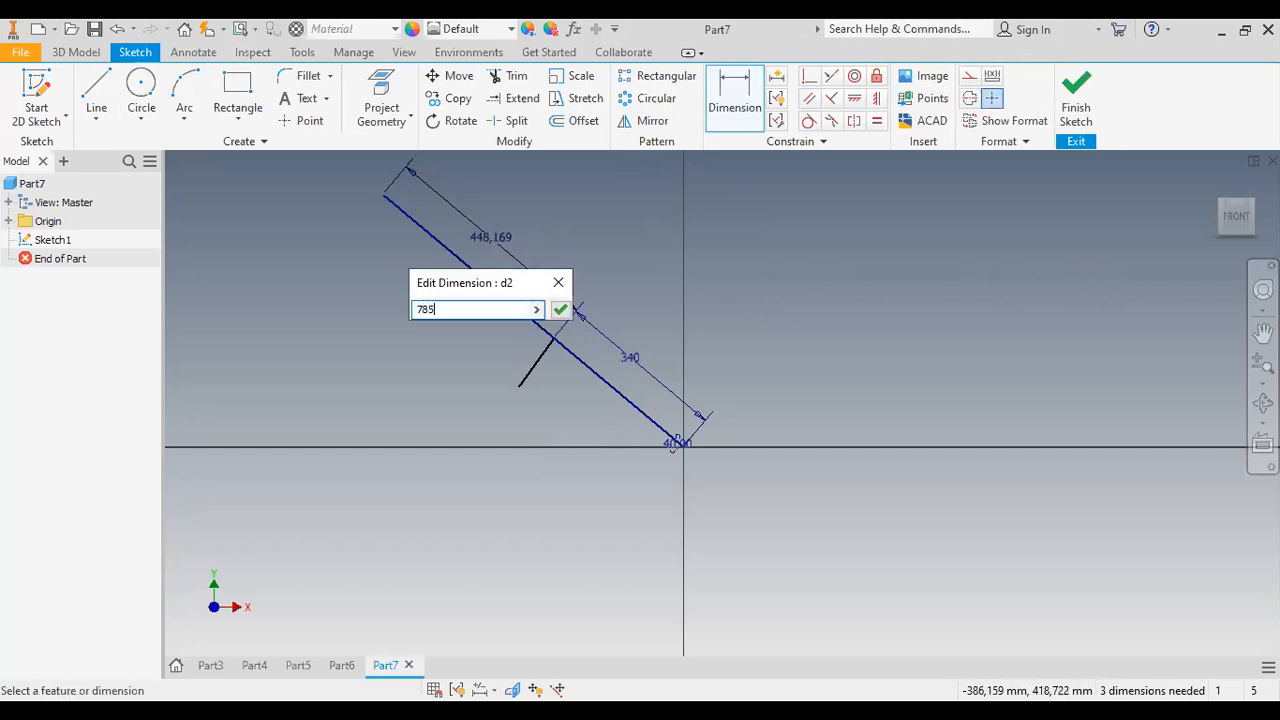
type("5")
key("Return")
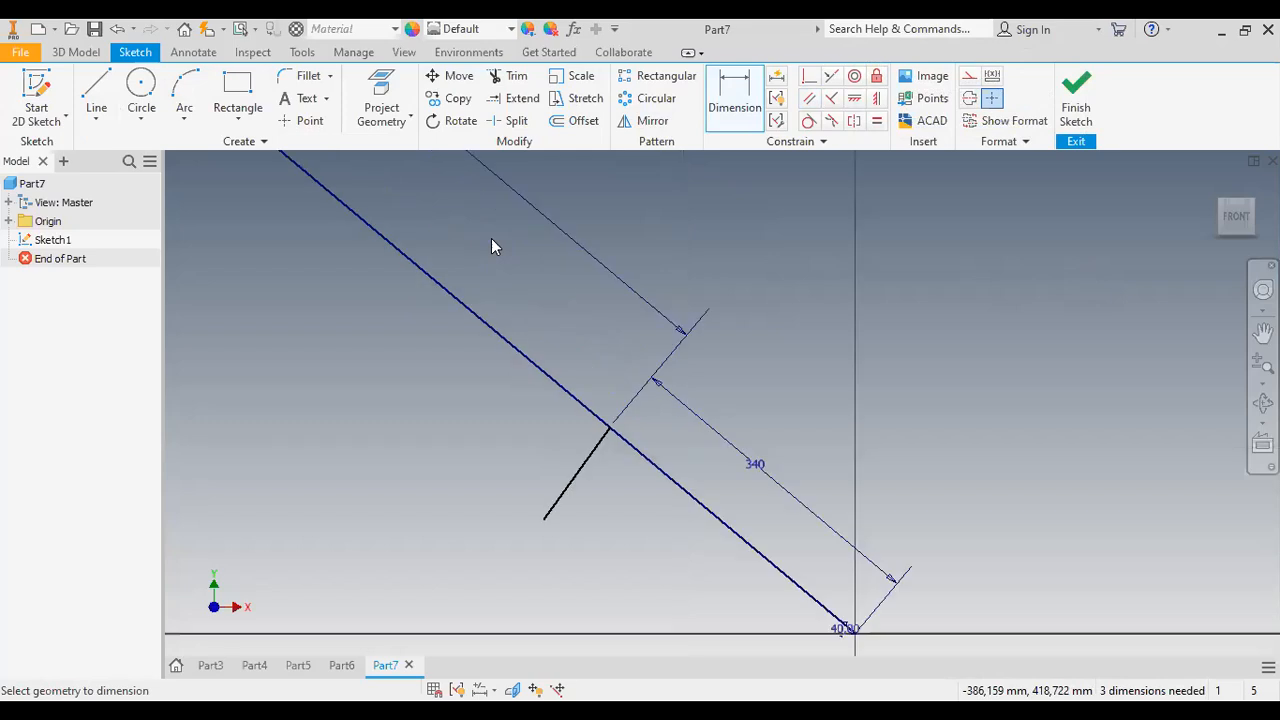
scroll(327, 283, "down", 2)
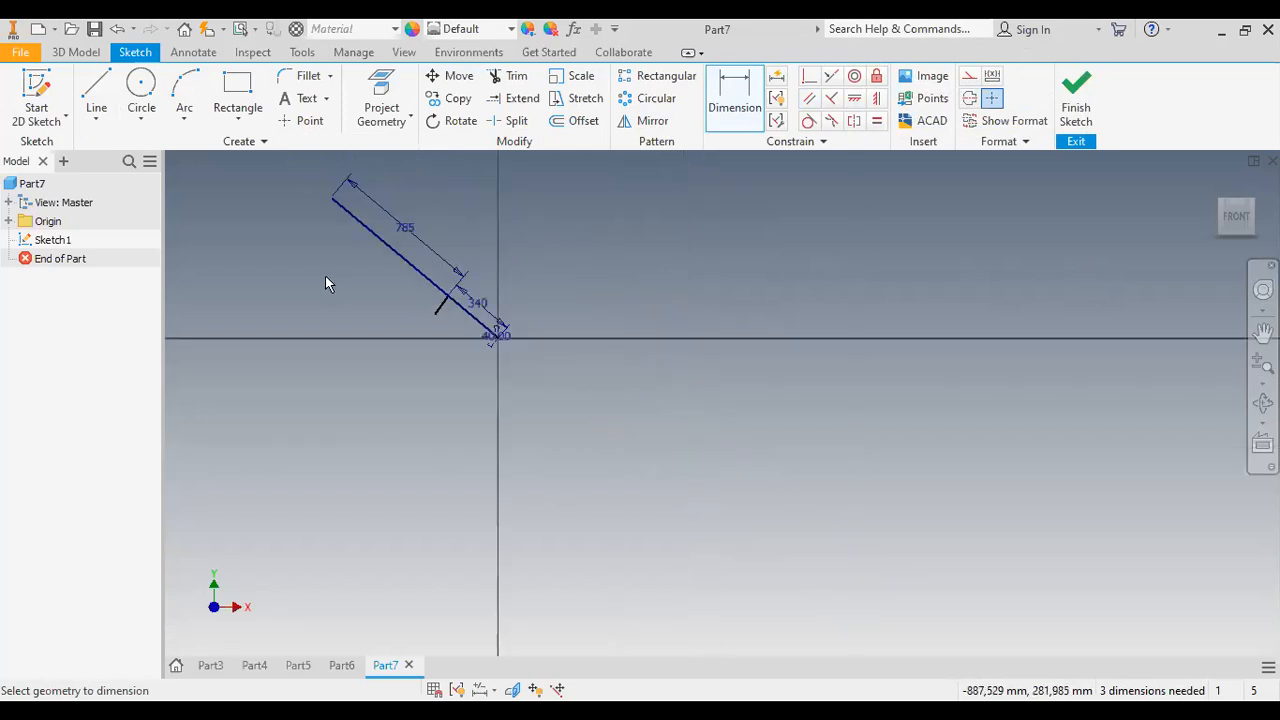
scroll(284, 196, "up", 3)
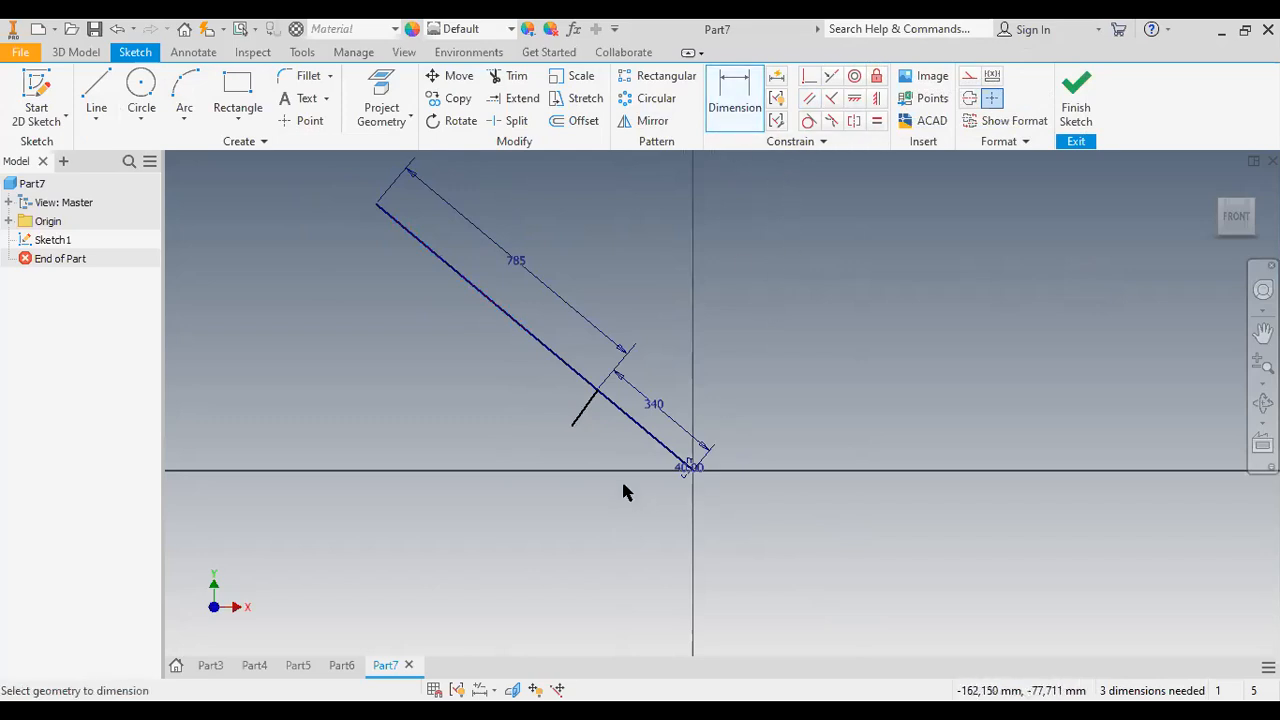
- Dimension the short line's length at 110 mm and make it perpendicular to the 340 mm line
left_click(580, 415)
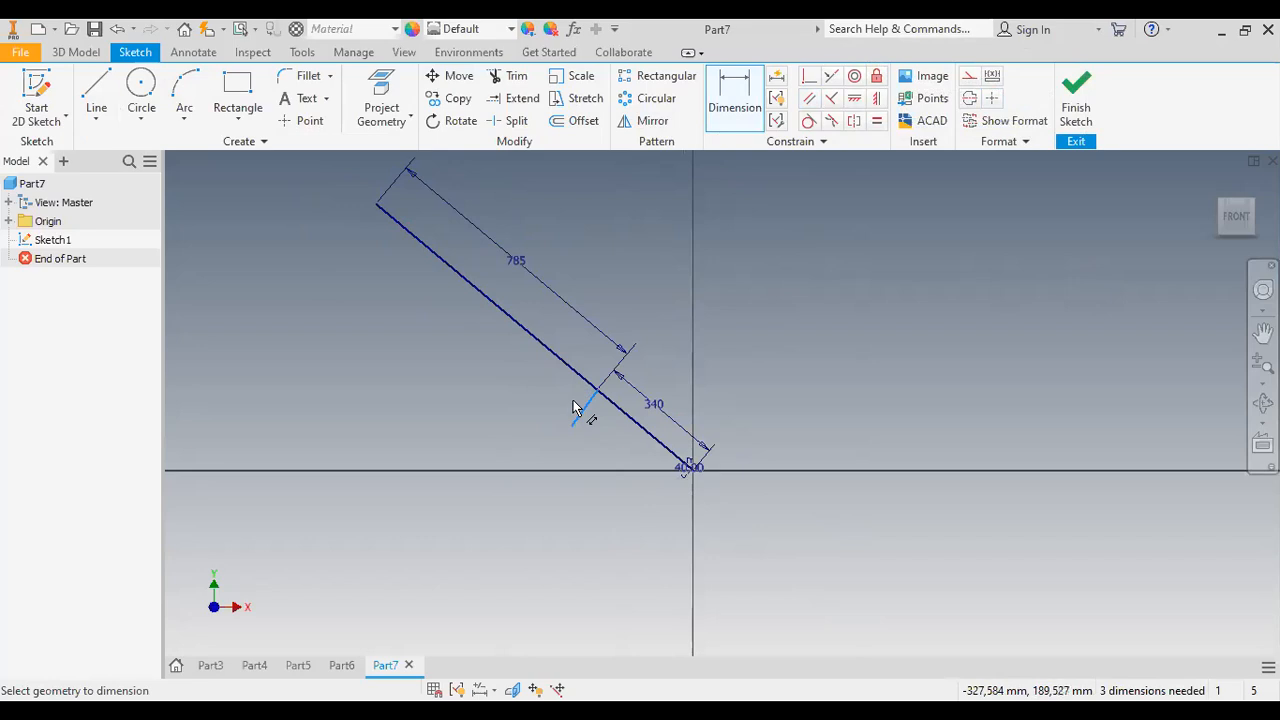
left_click(556, 394)
type("110")
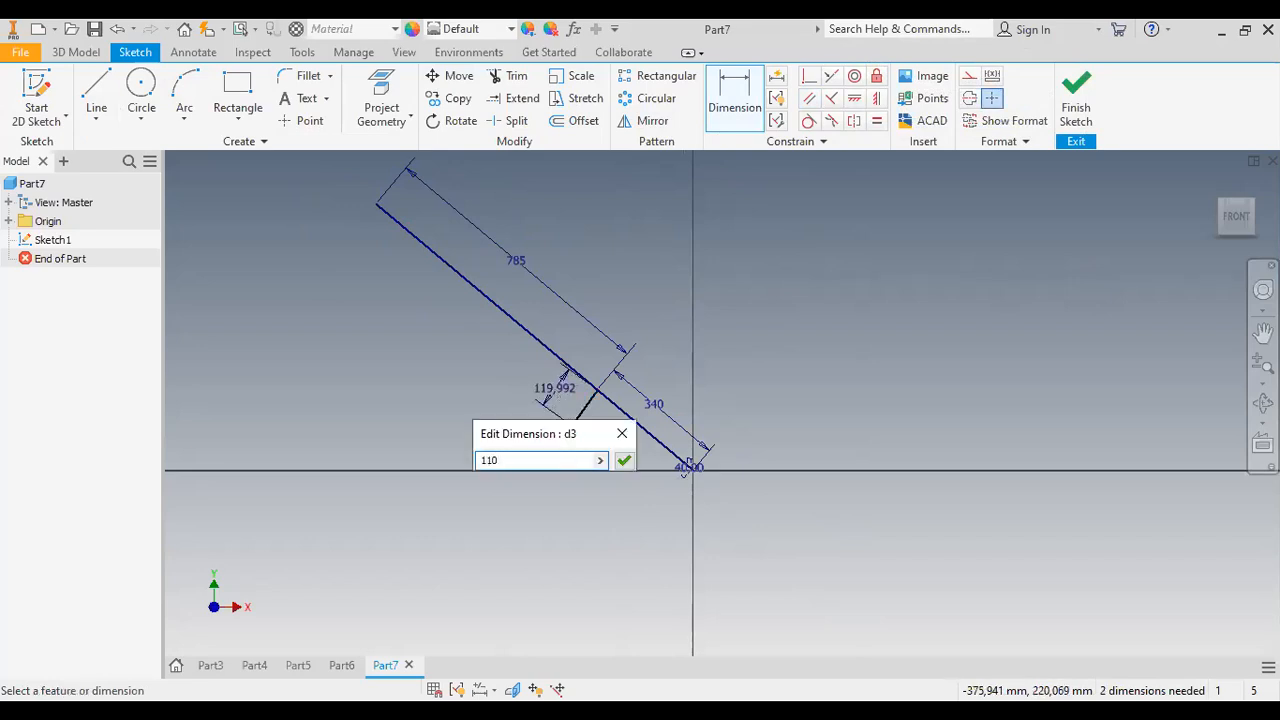
key("Return")
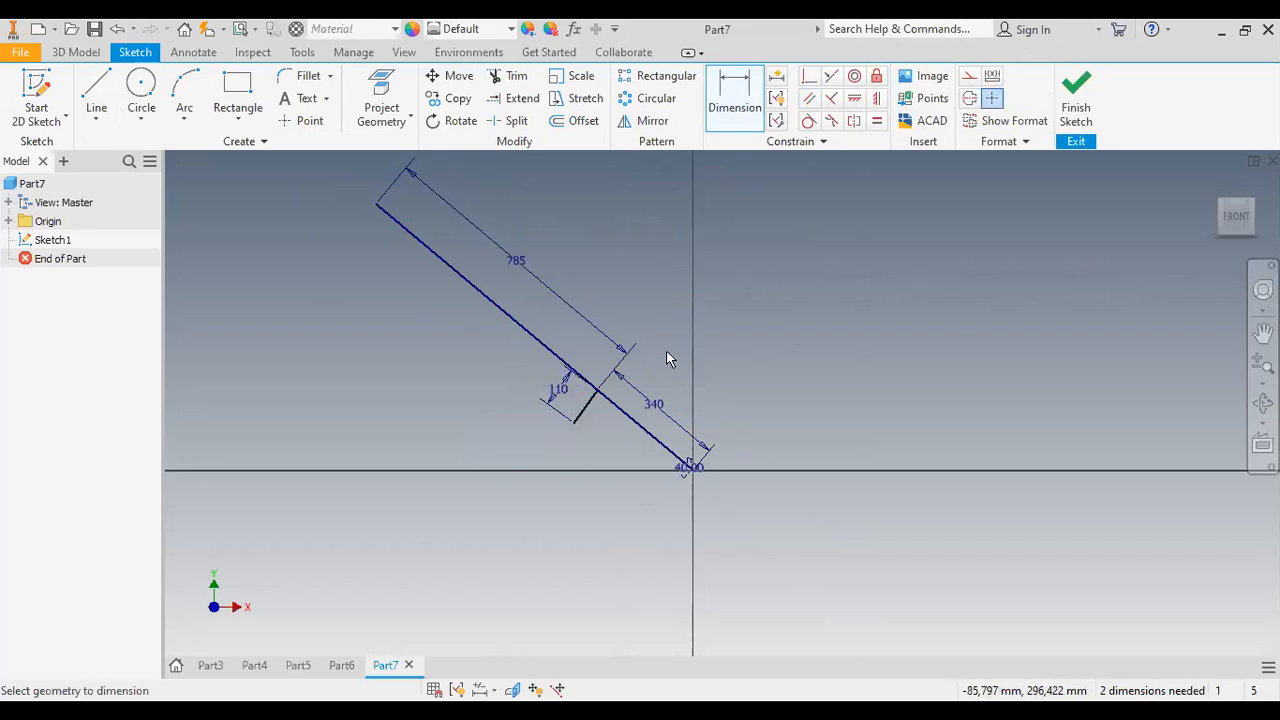
left_click(829, 101)
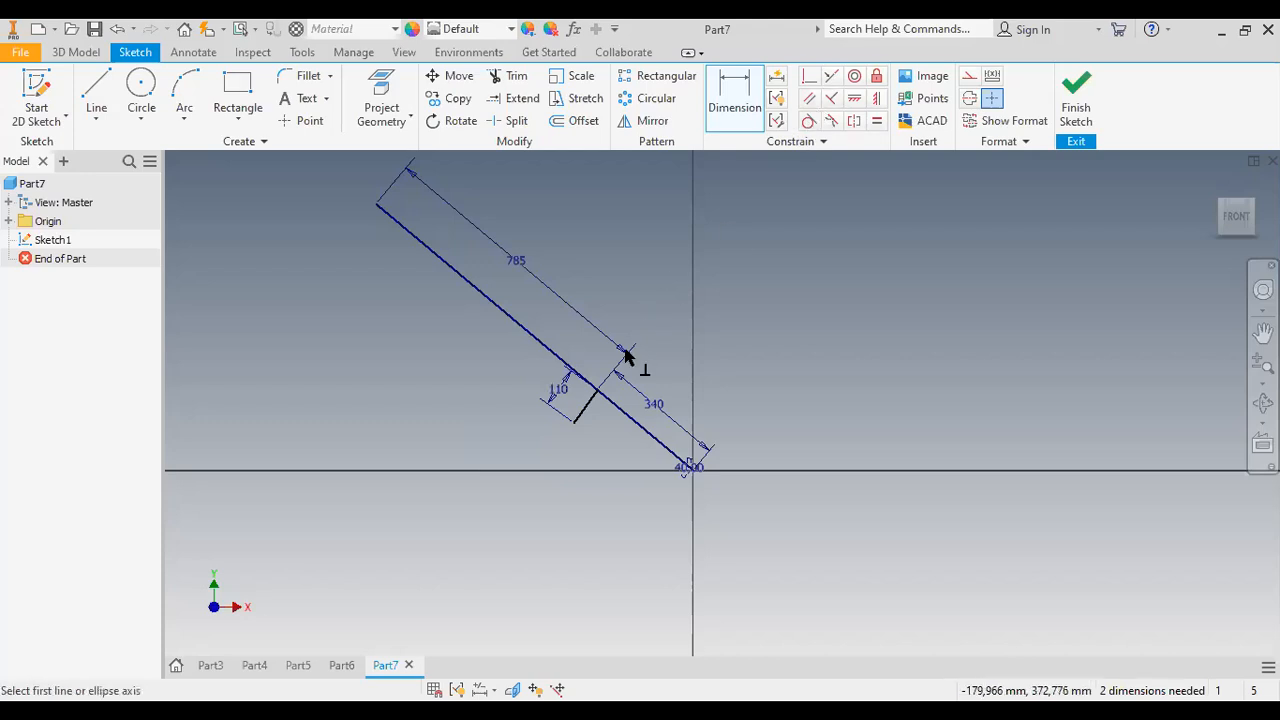
left_click(587, 416)
left_click(608, 406)
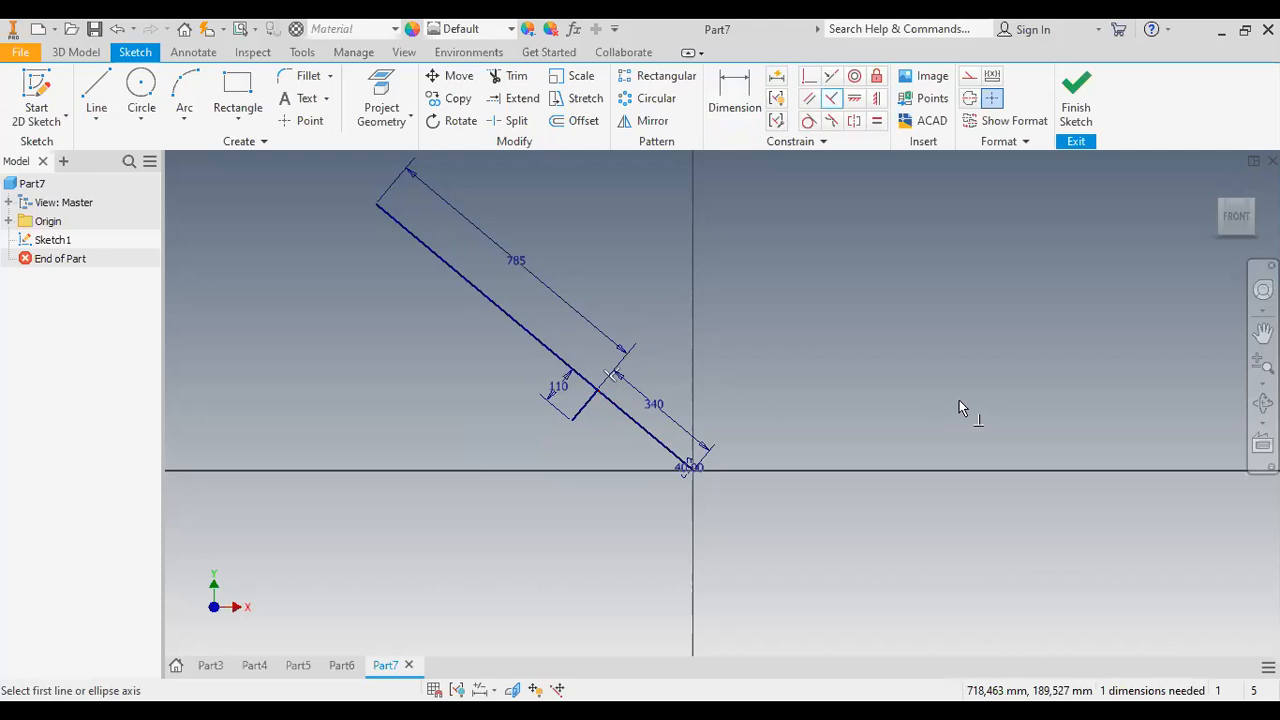
- Draw a vertical line about 445 mm long downward from the upper end of the 785 mm line
left_click(95, 88)
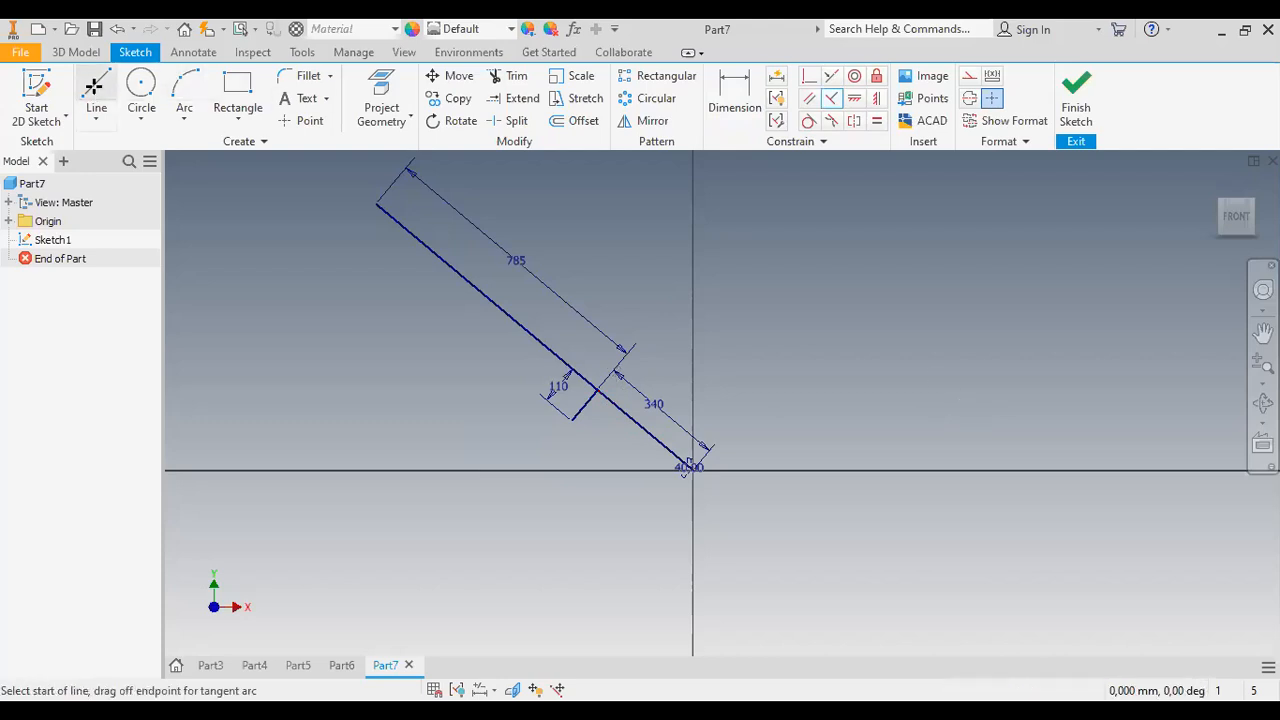
left_click(375, 205)
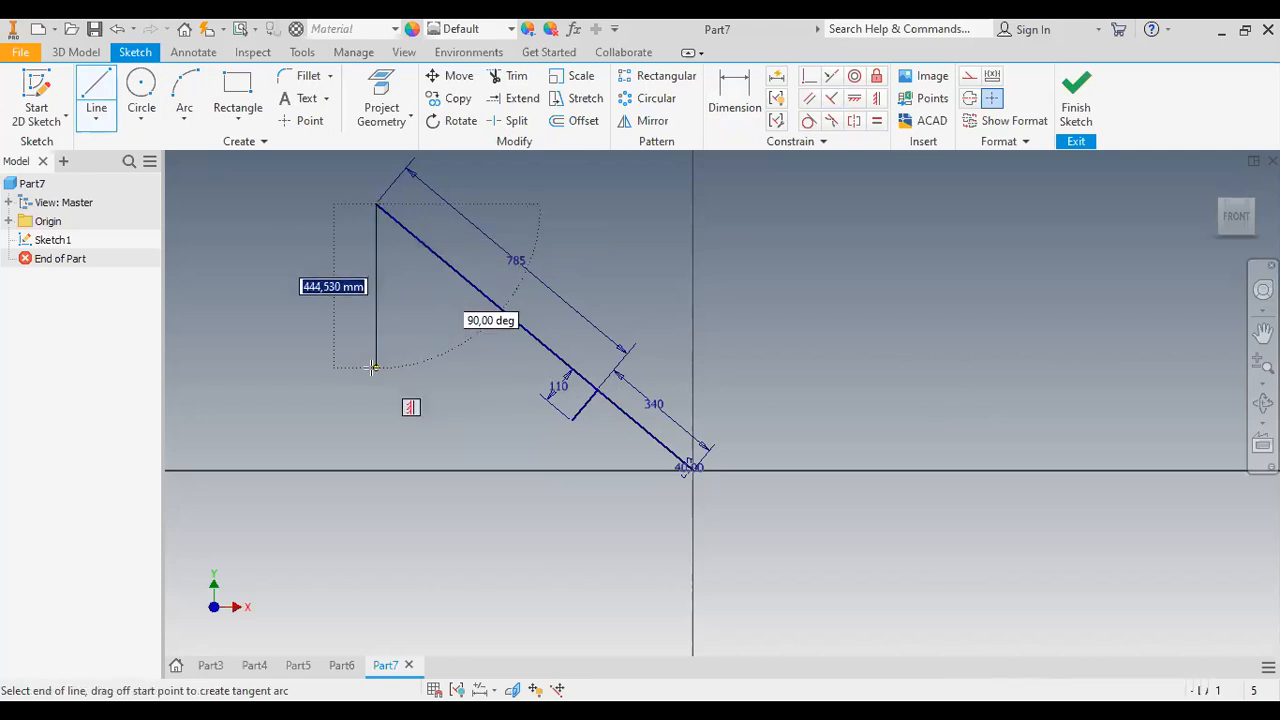
left_click(372, 367)
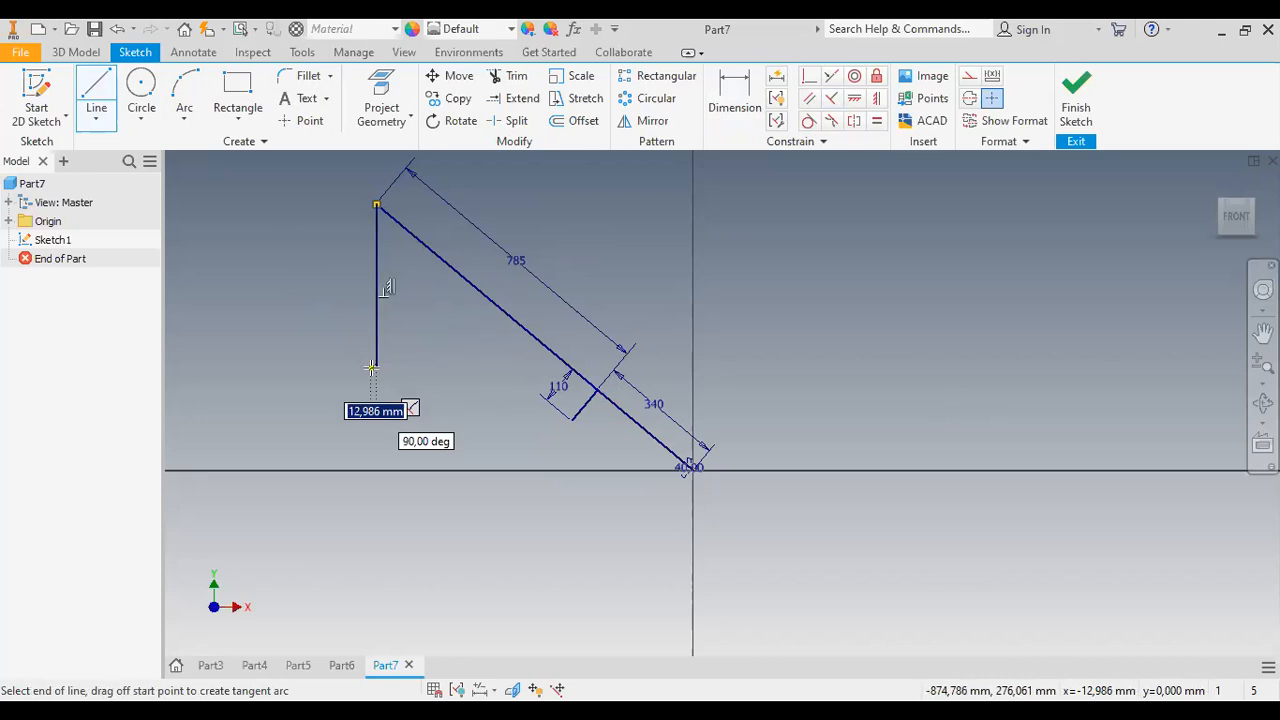
key("Escape")
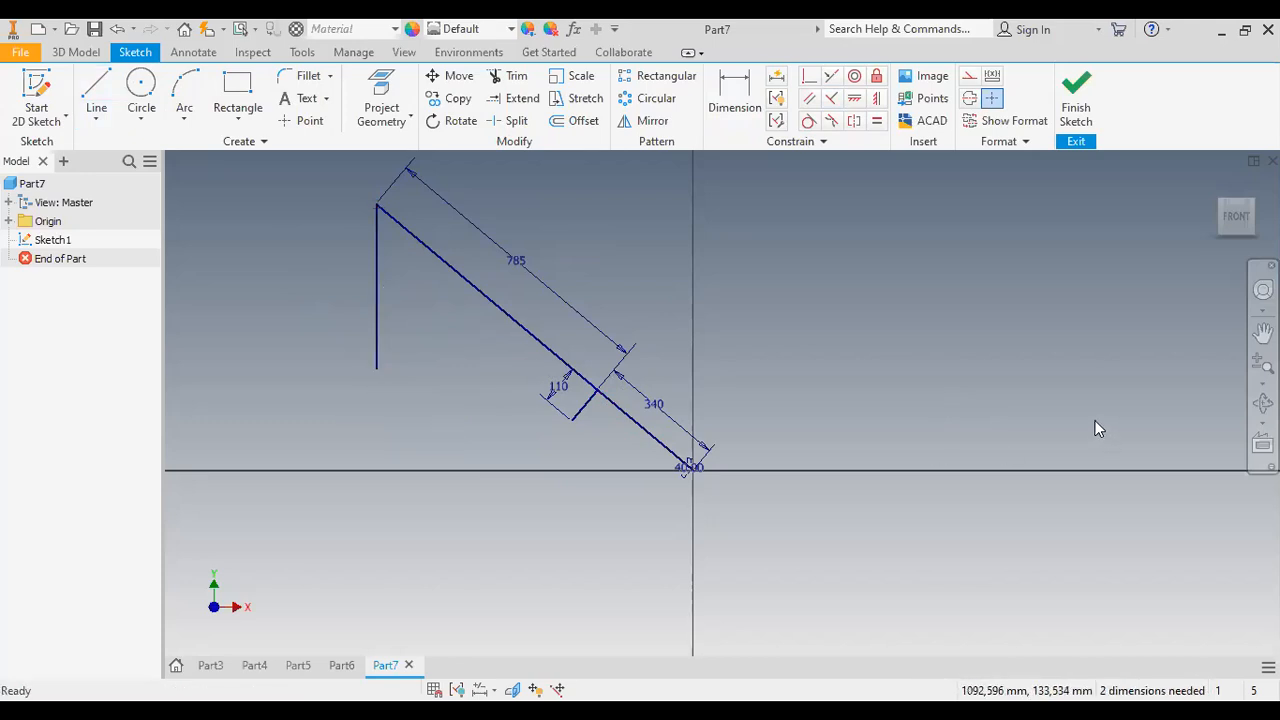
- Draw a line from the free end of the 110 mm line to the vertical axis, about 504 mm below the origin
left_click(96, 95)
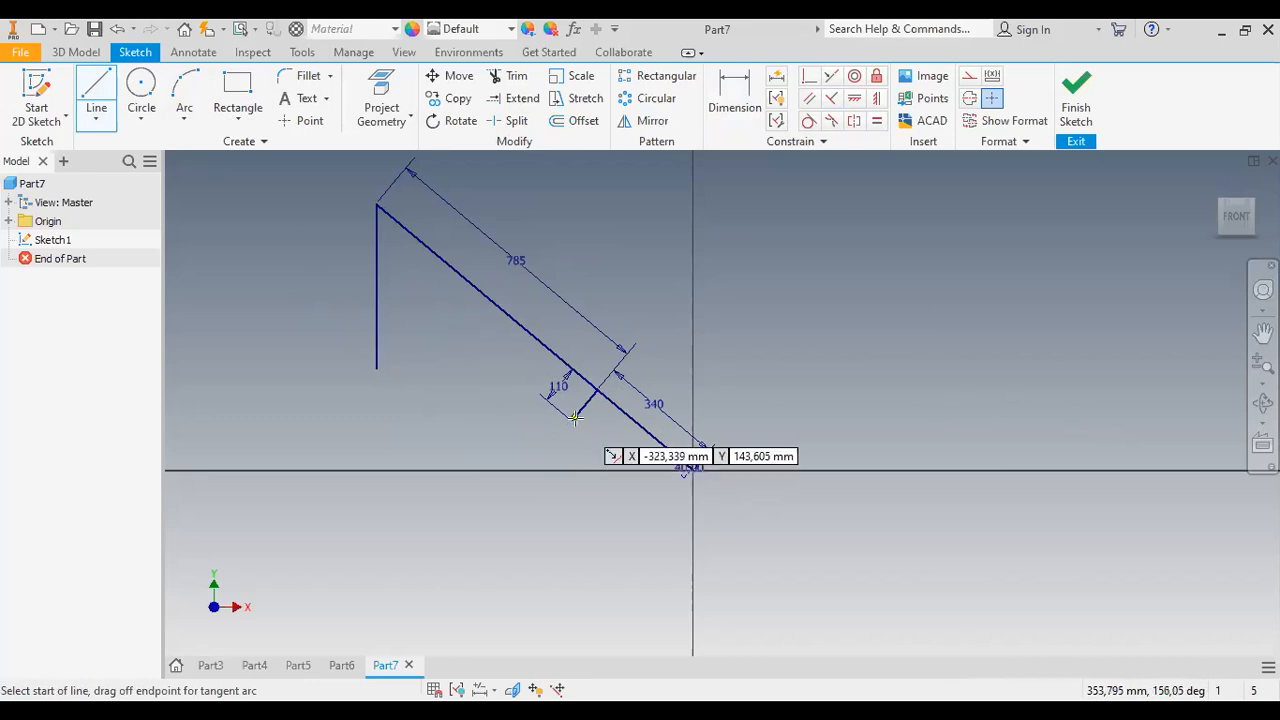
scroll(575, 417, "up", 5)
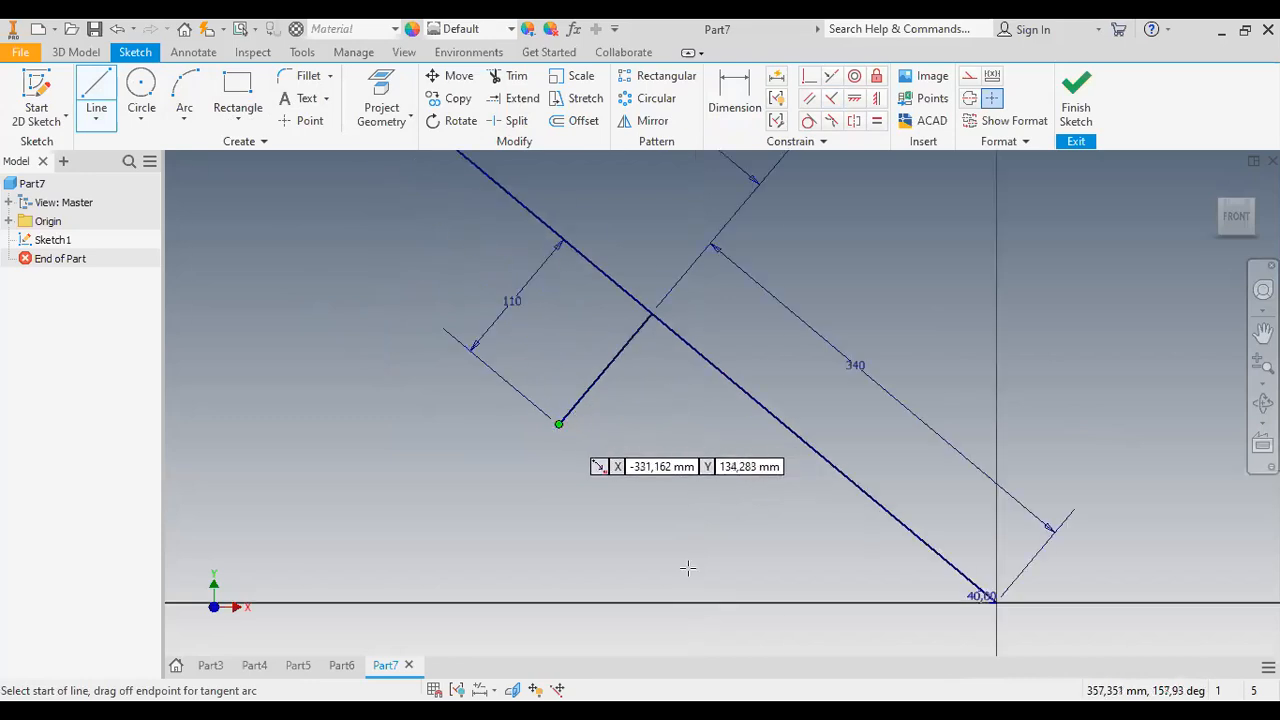
left_click(559, 424)
scroll(718, 589, "up", 5)
scroll(710, 570, "down", 5)
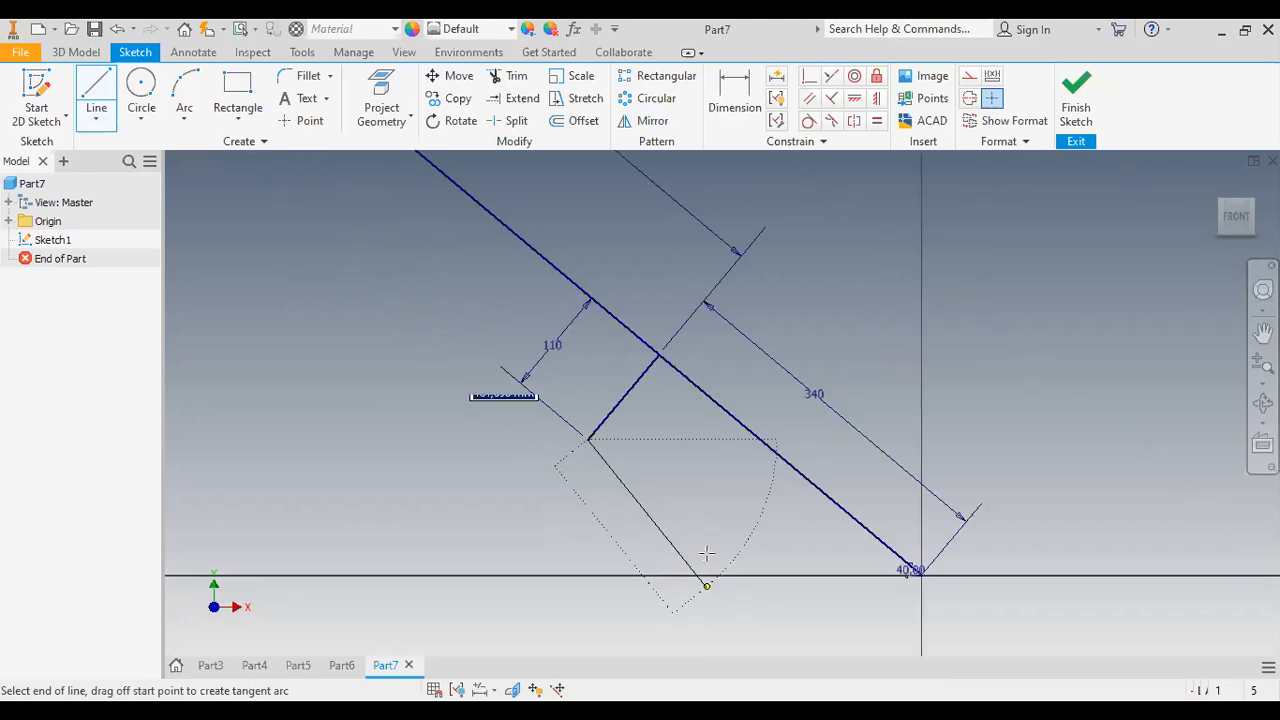
scroll(708, 545, "down", 2)
scroll(746, 624, "down", 7)
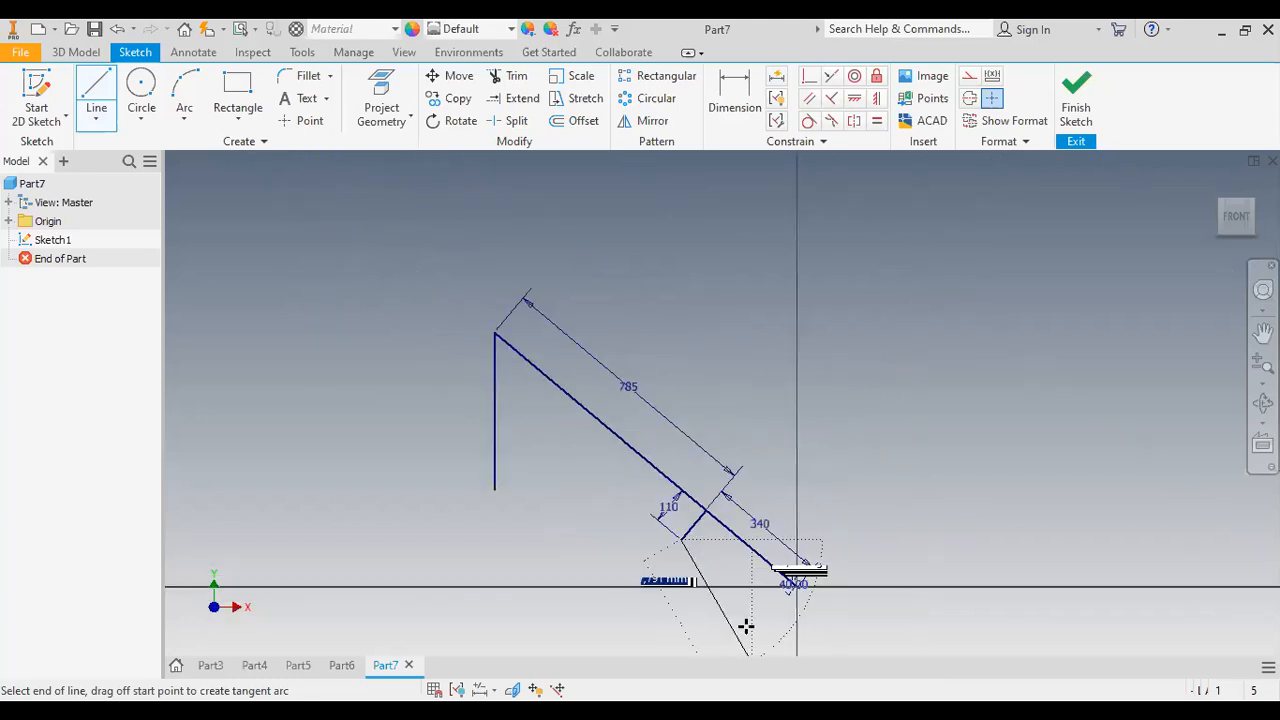
scroll(760, 610, "up", 5)
scroll(750, 590, "down", 6)
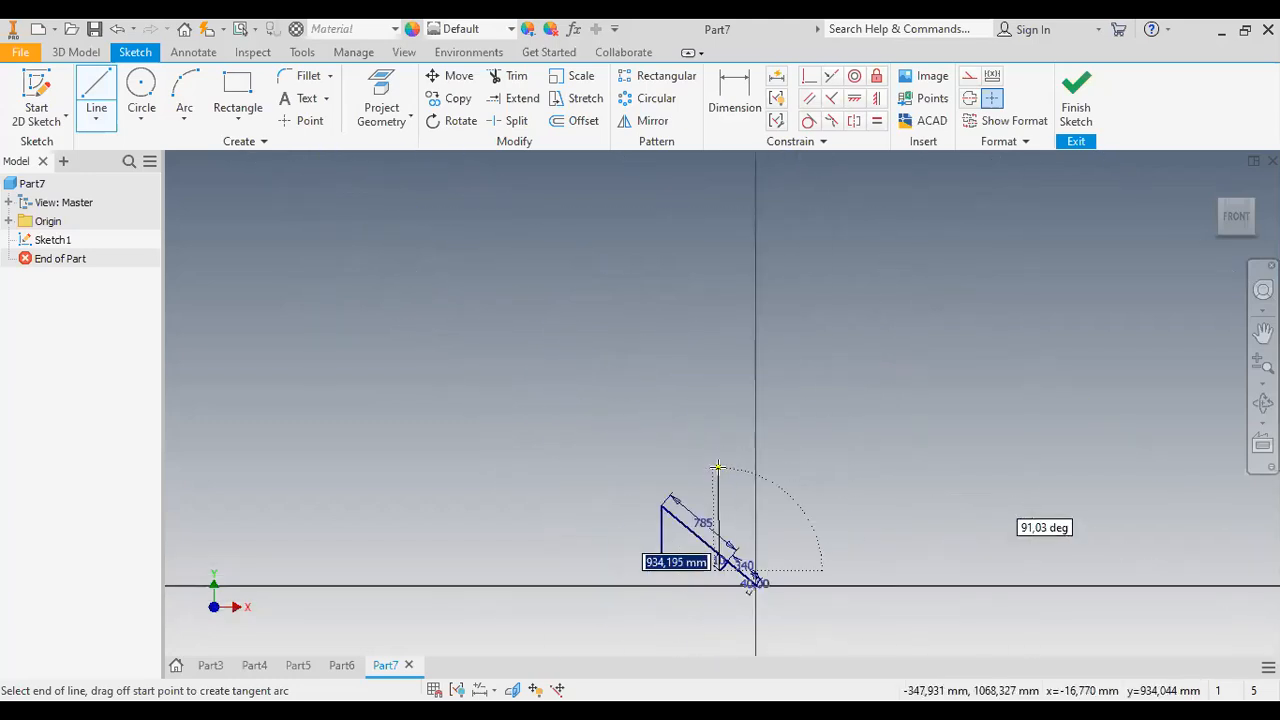
scroll(719, 530, "up", 6)
scroll(724, 560, "down", 3)
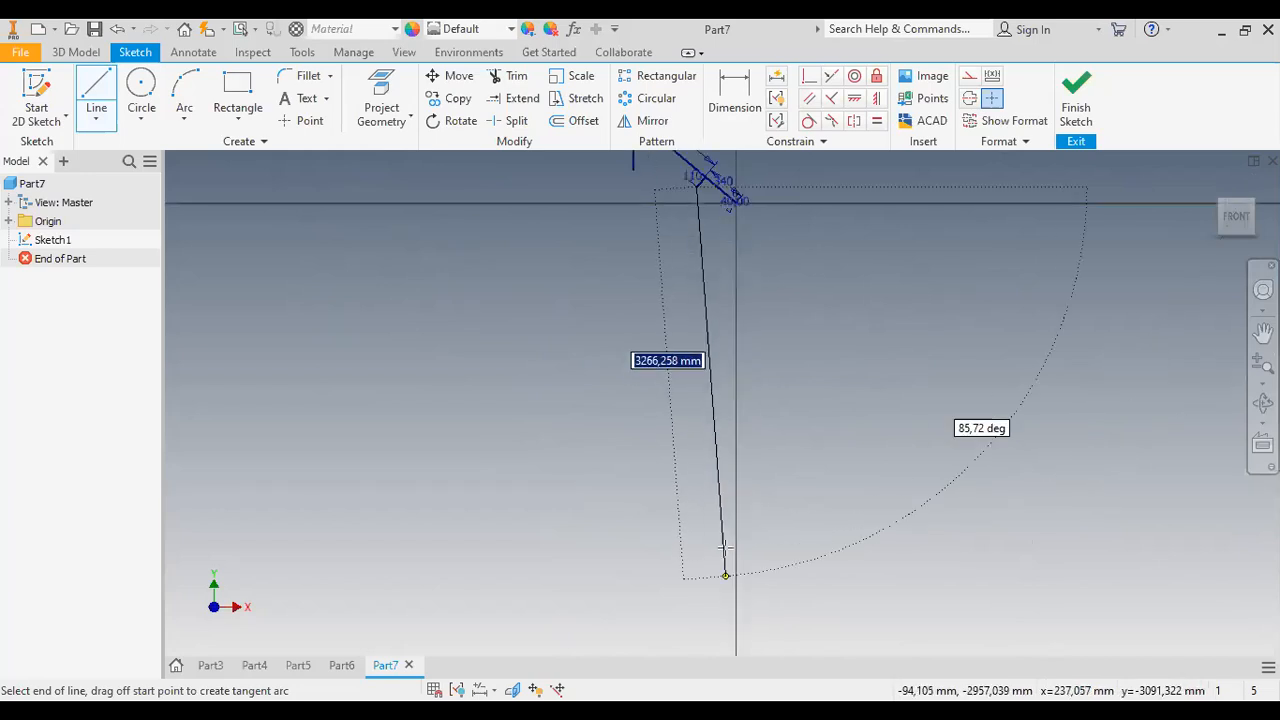
scroll(737, 337, "up", 4)
scroll(730, 360, "down", 3)
scroll(705, 312, "up", 4)
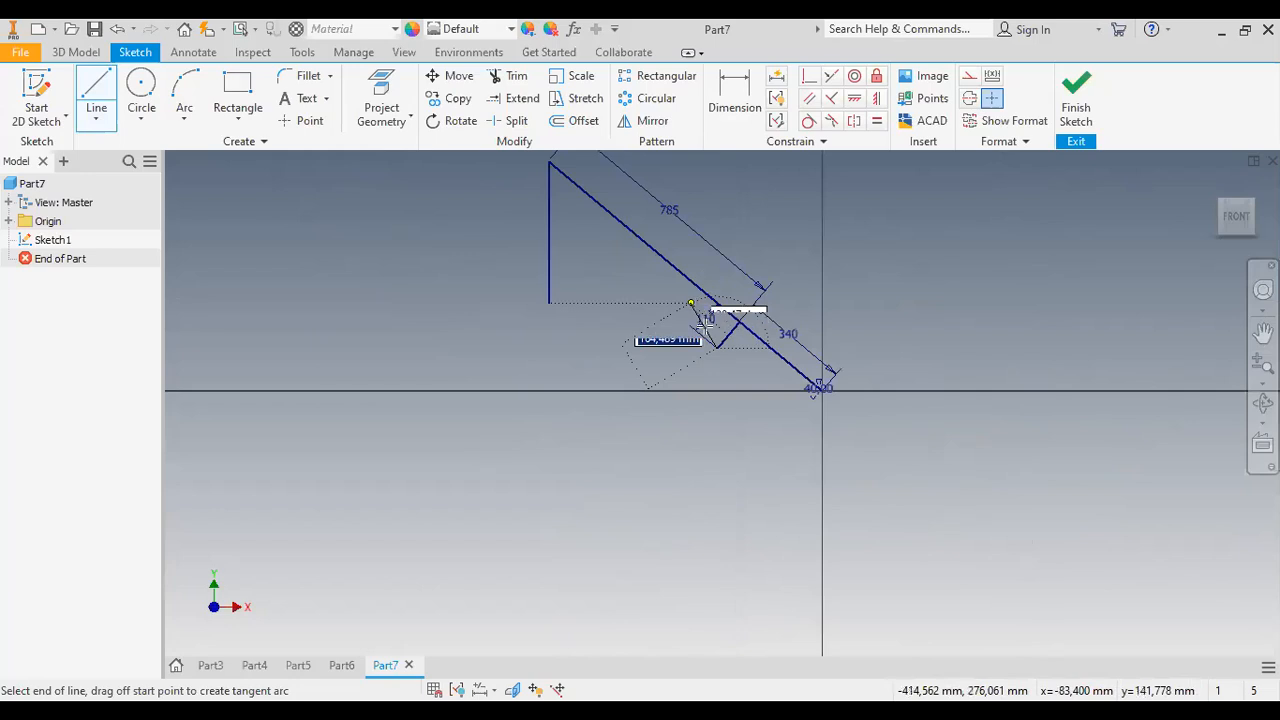
left_click(821, 550)
key("Escape")
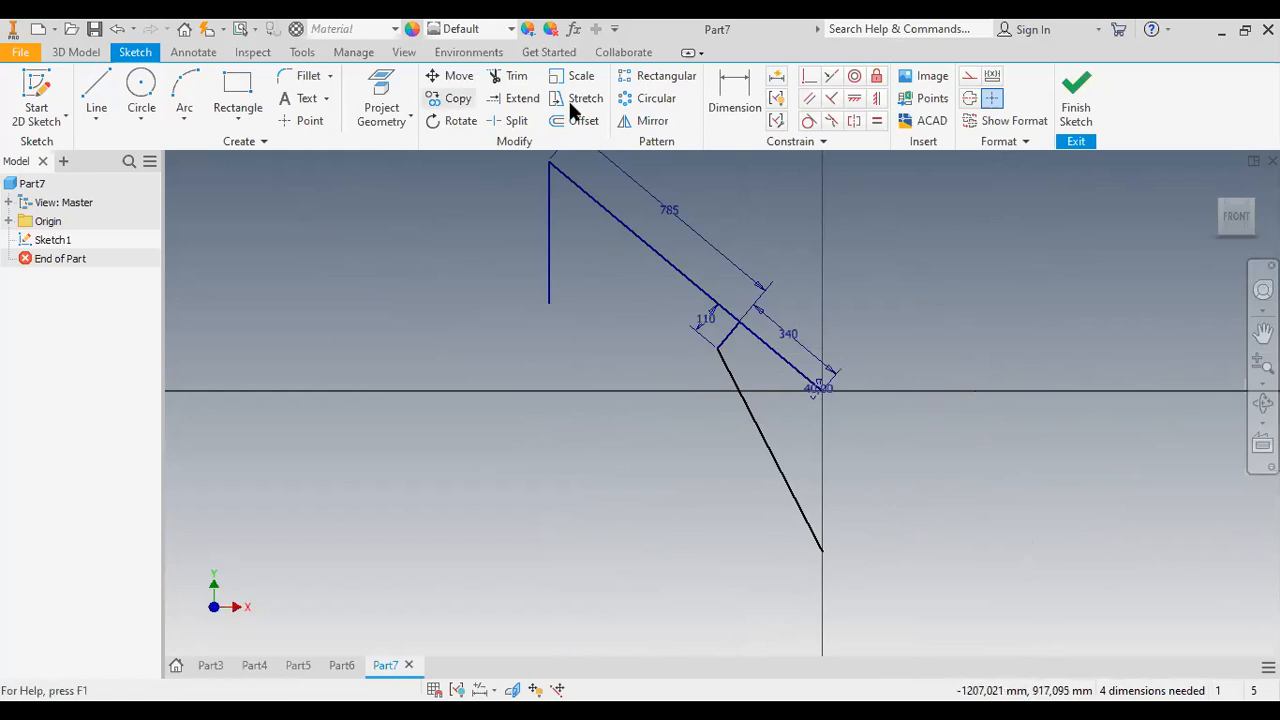
- Dimension the vertical distance from the origin to the new line's lower end at 360 mm
left_click(736, 105)
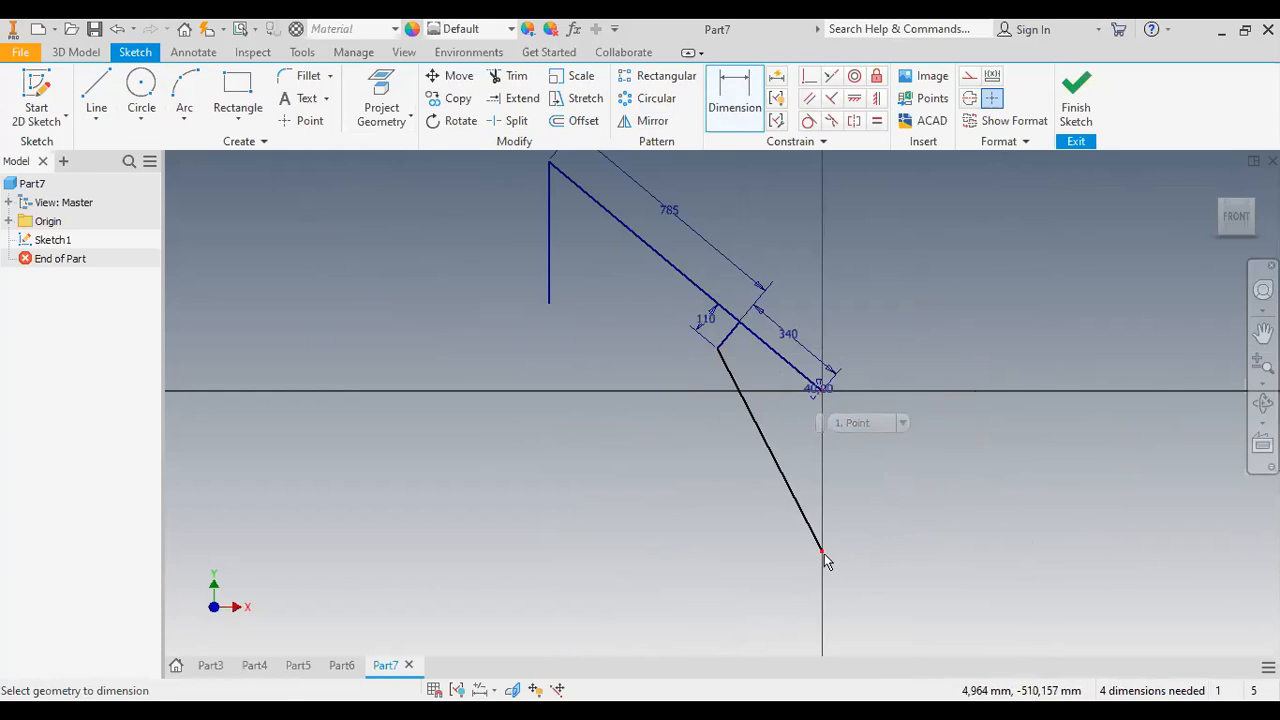
scroll(827, 400, "up", 2)
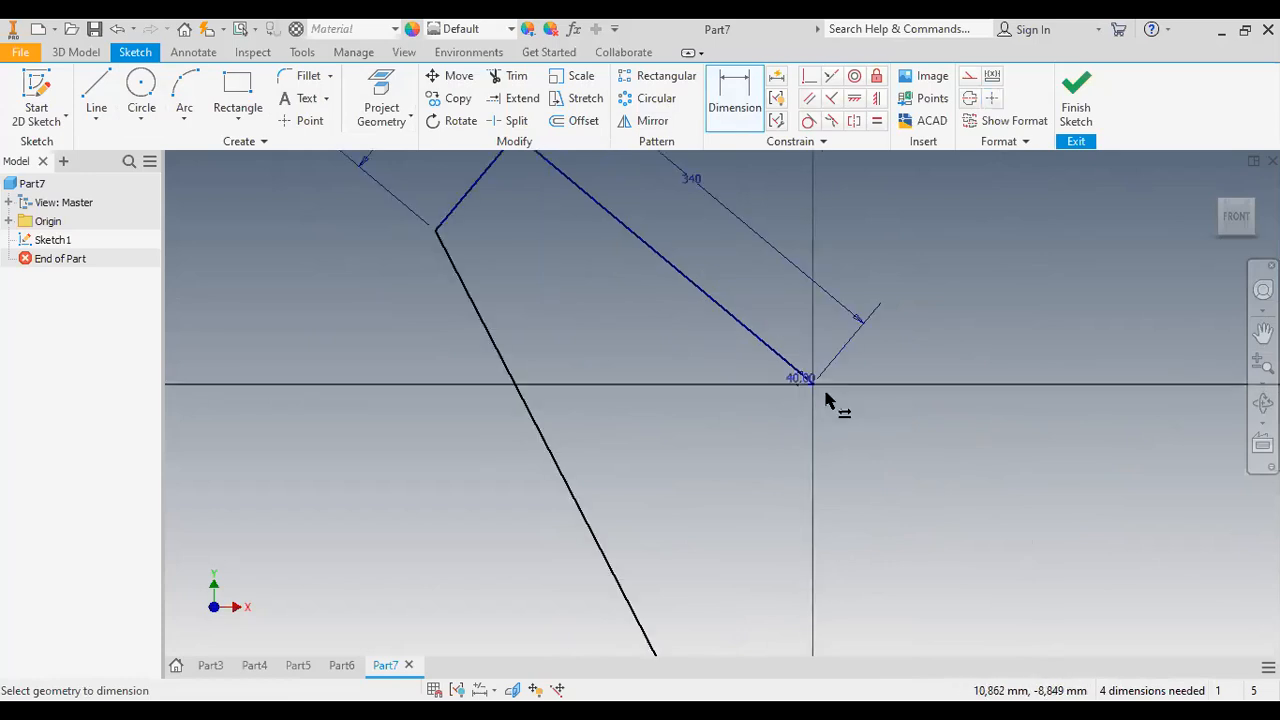
left_click(822, 389)
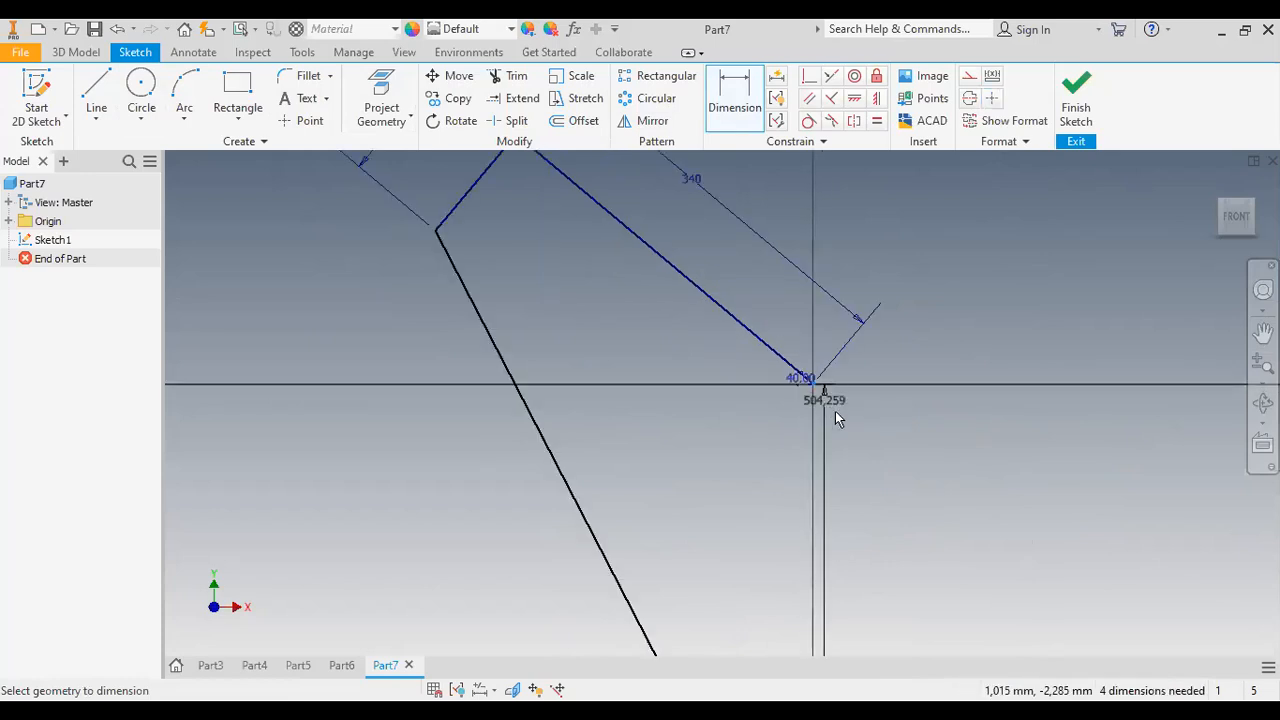
left_click(962, 539)
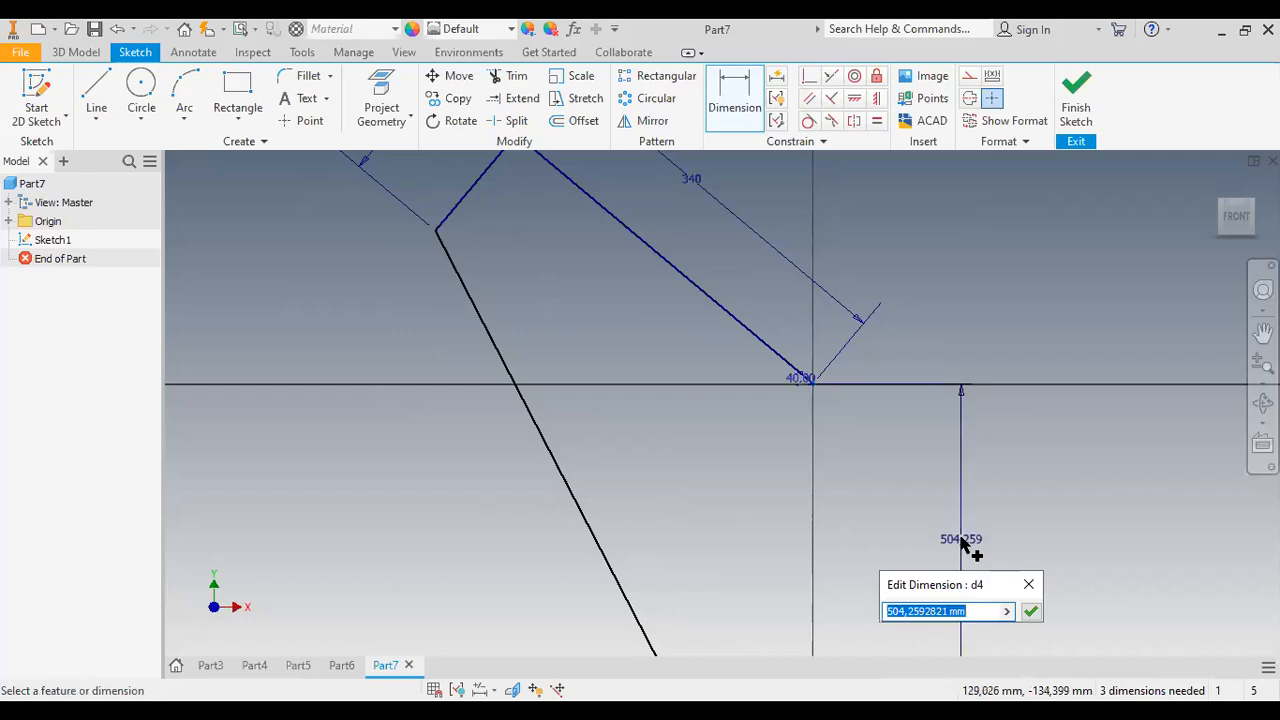
type("3")
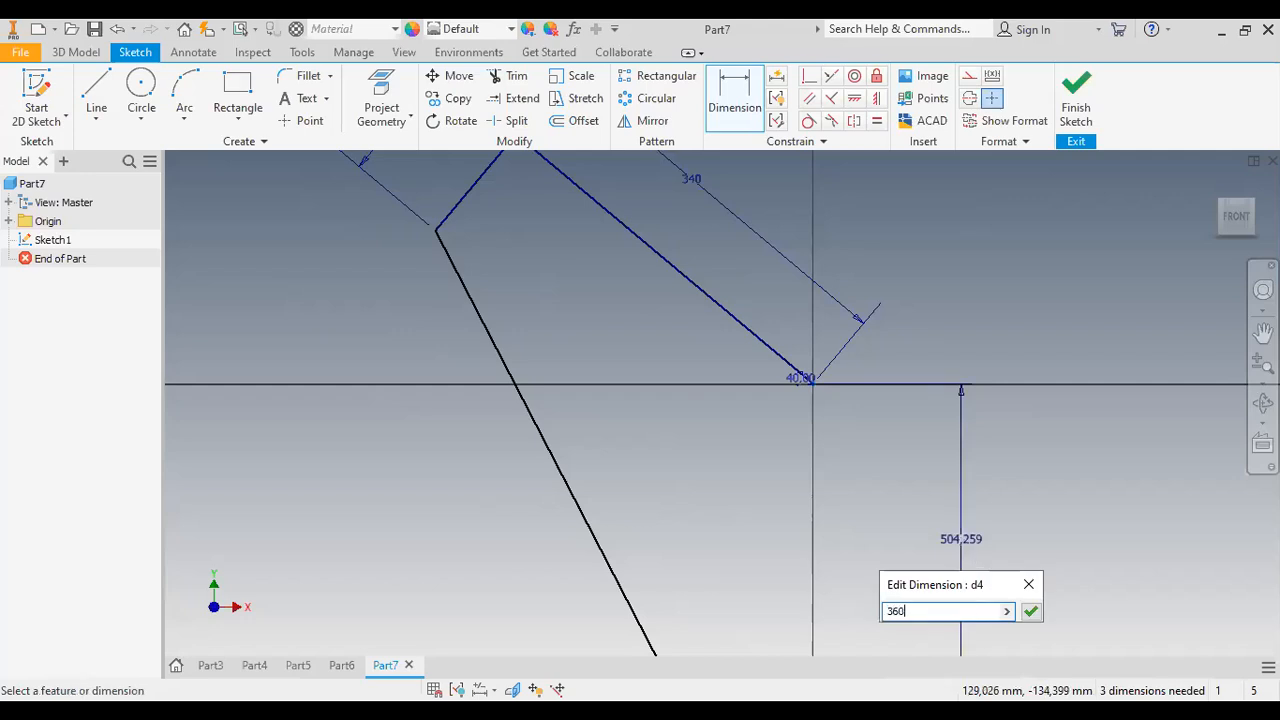
type("60")
key("Return")
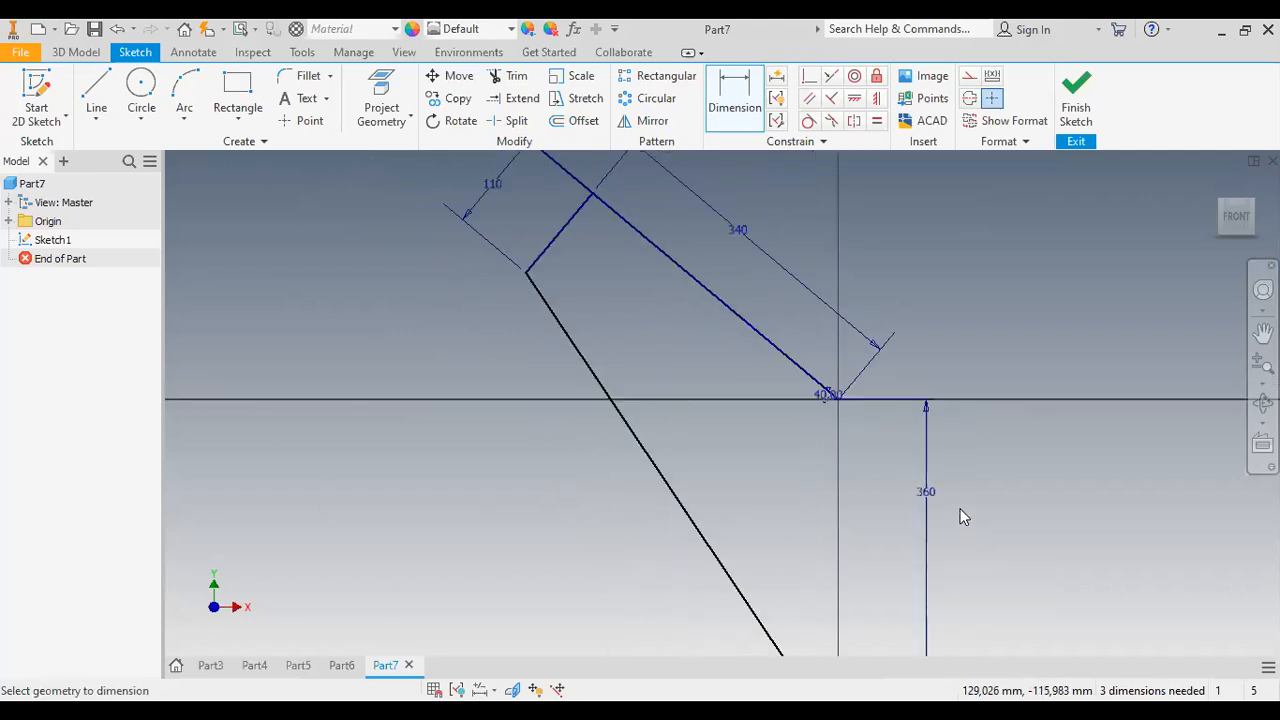
- Draw a line about 994 mm long up-left from the free end of the 110 mm line, past the 785 mm line
scroll(1053, 540, "down", 2)
scroll(1053, 534, "up", 3)
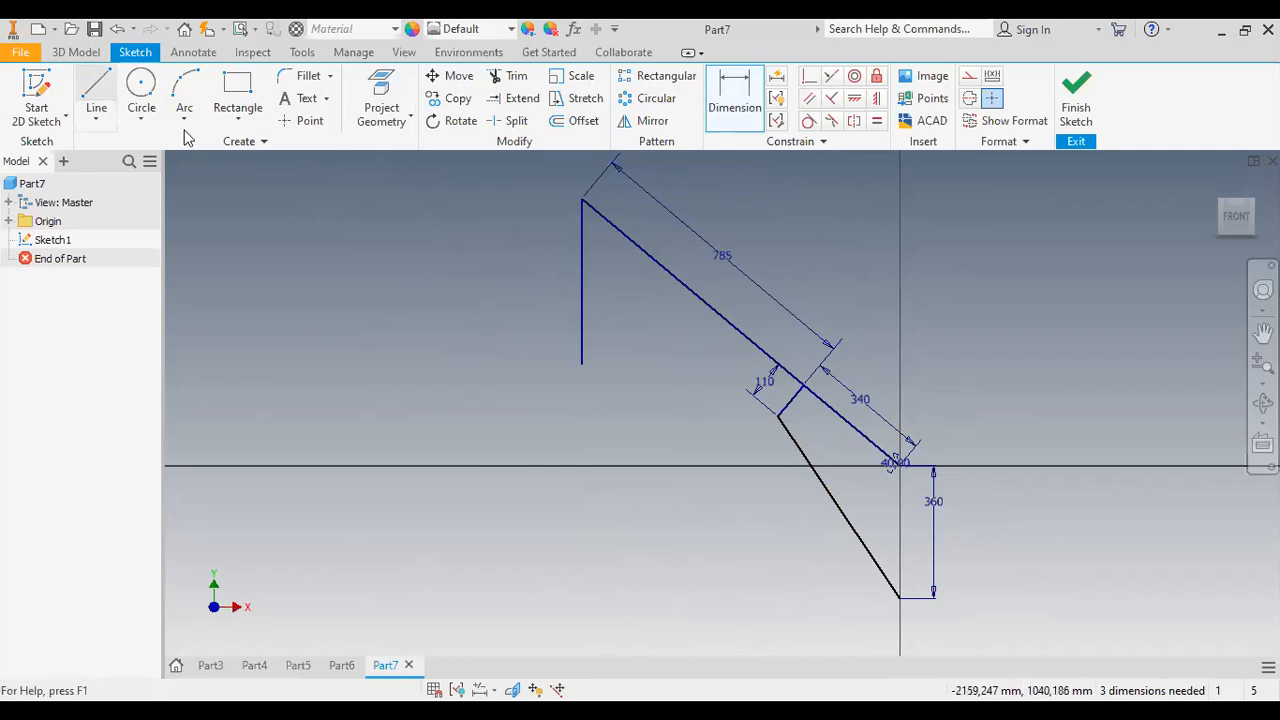
left_click(97, 95)
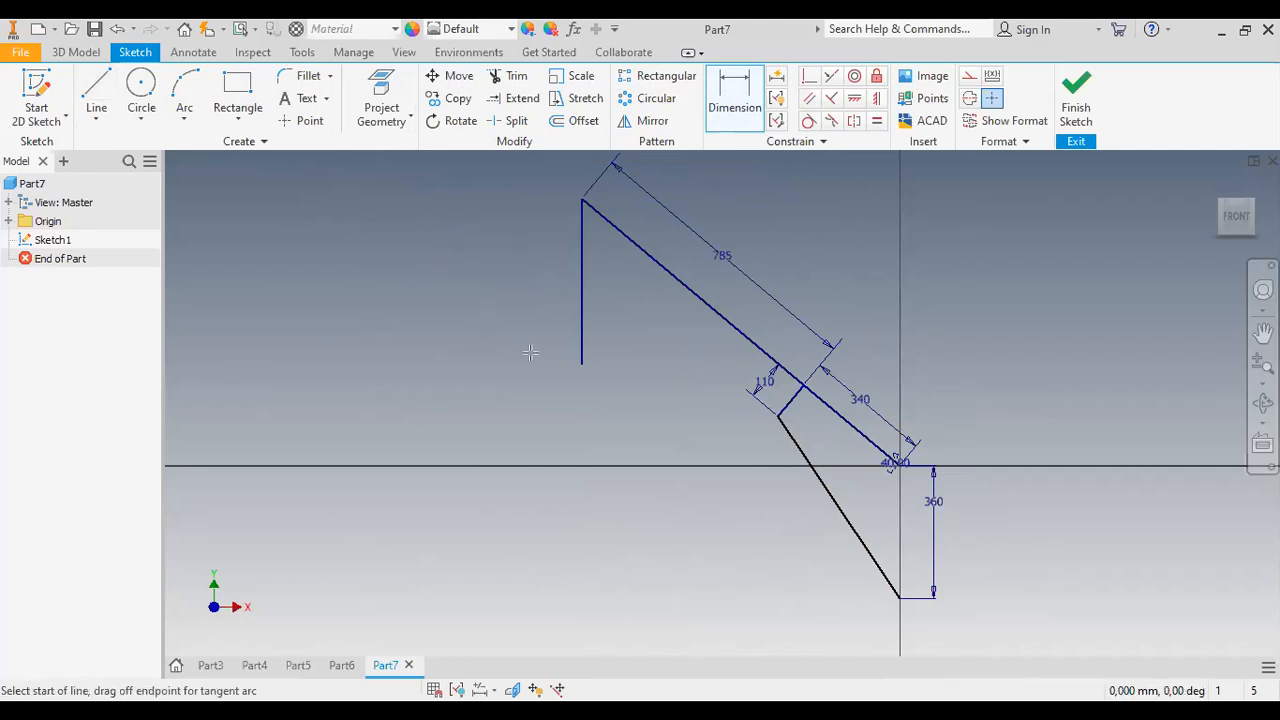
left_click(778, 416)
scroll(643, 178, "up", 4)
scroll(644, 199, "down", 5)
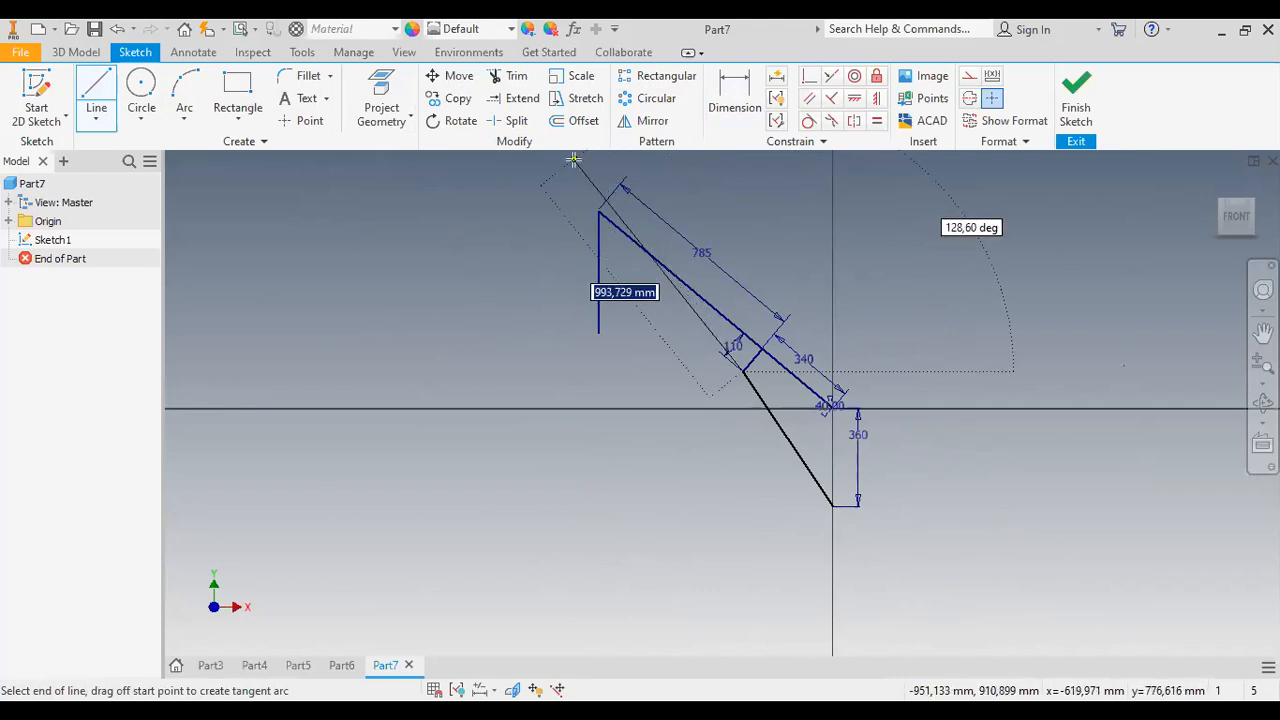
left_click(573, 160)
key("Escape")
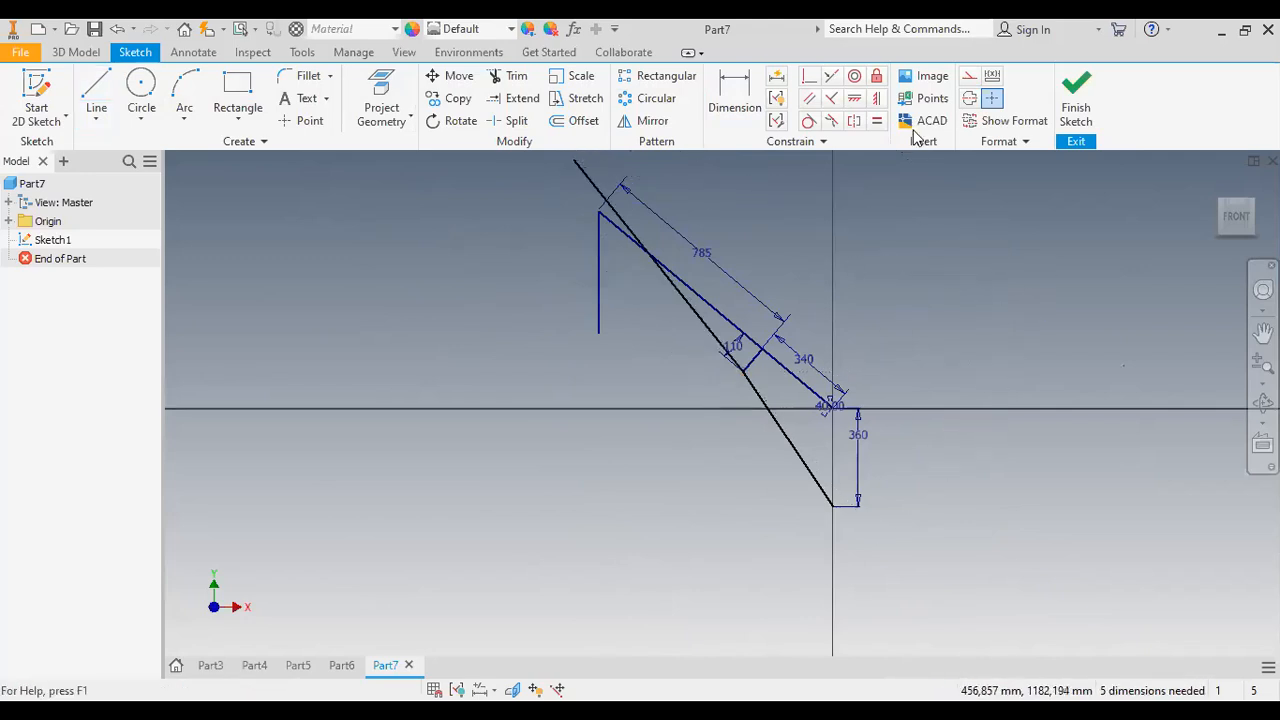
- Make the long upper line parallel to the lower line that ends on the vertical axis
left_click(810, 100)
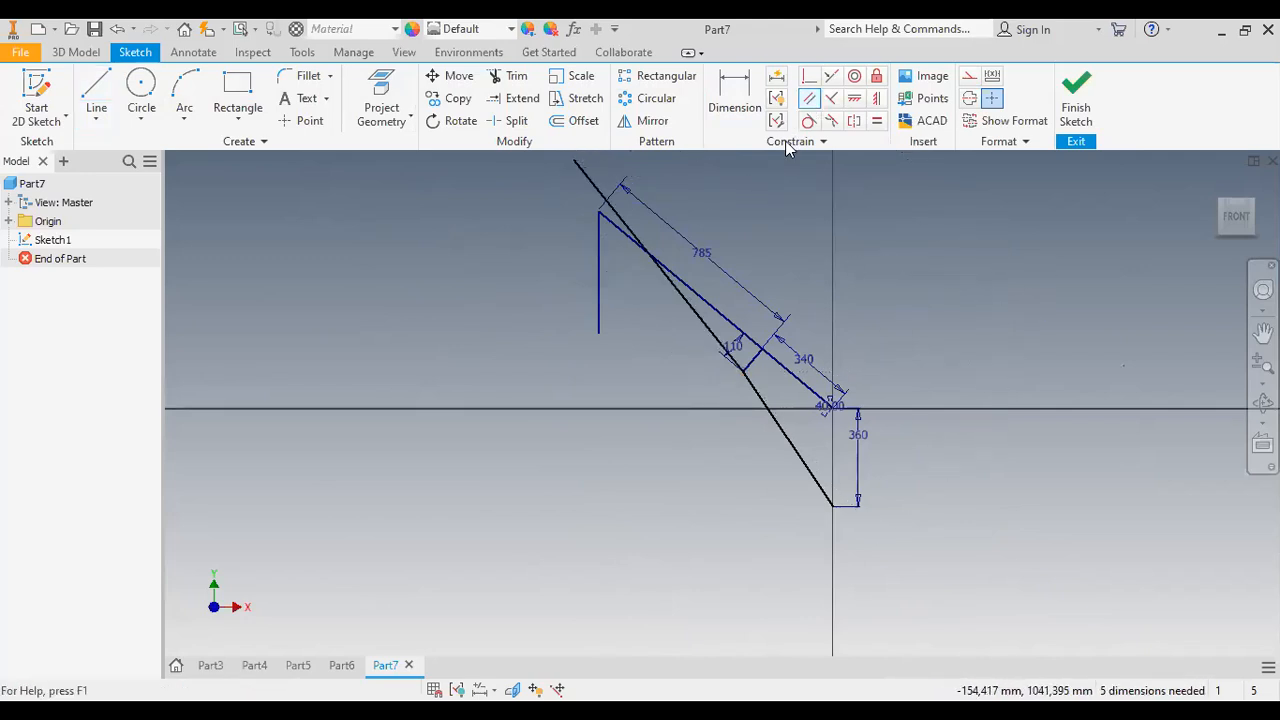
left_click(689, 312)
left_click(774, 428)
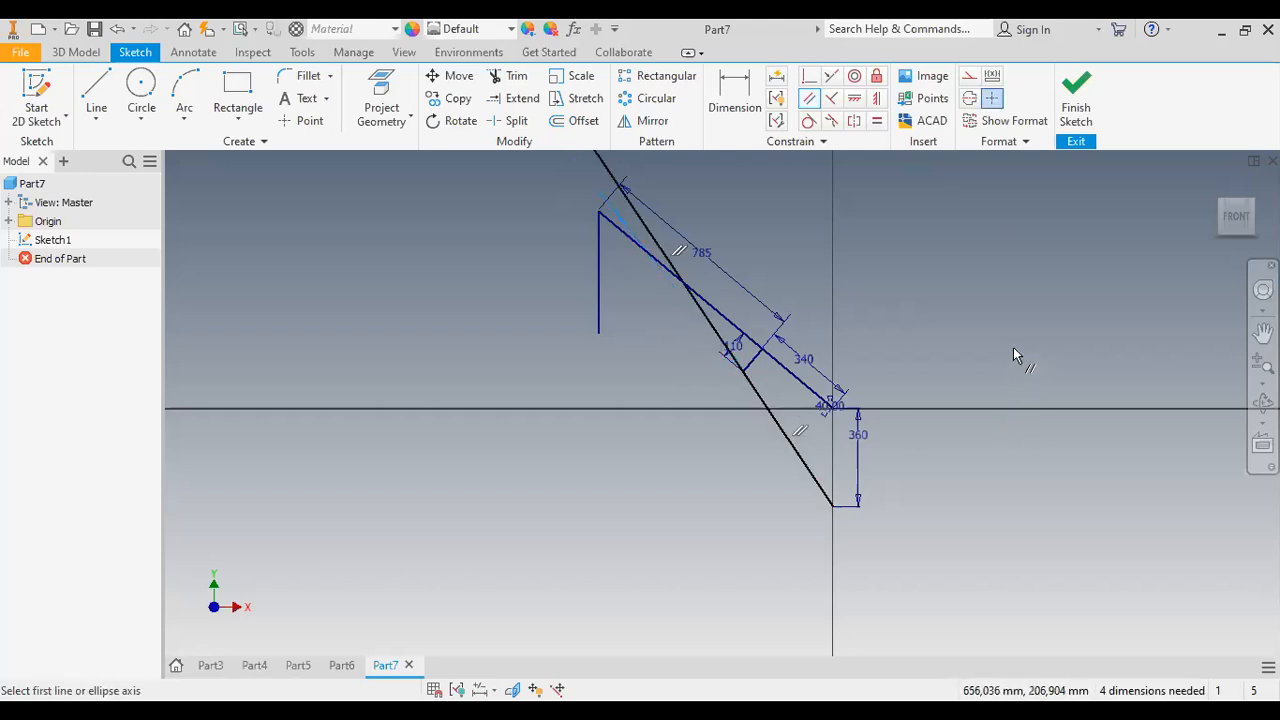
key("Escape")
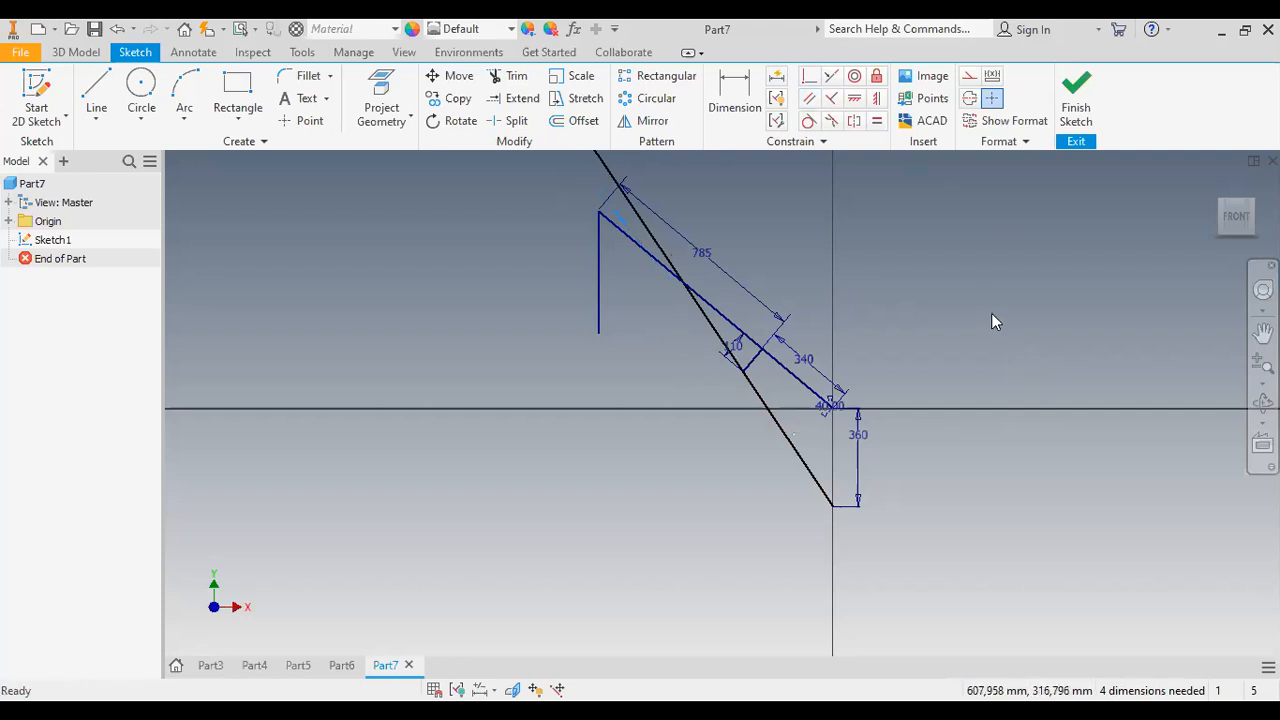
- Try to extend the vertical line upward to the long sloping line
scroll(955, 264, "down", 1)
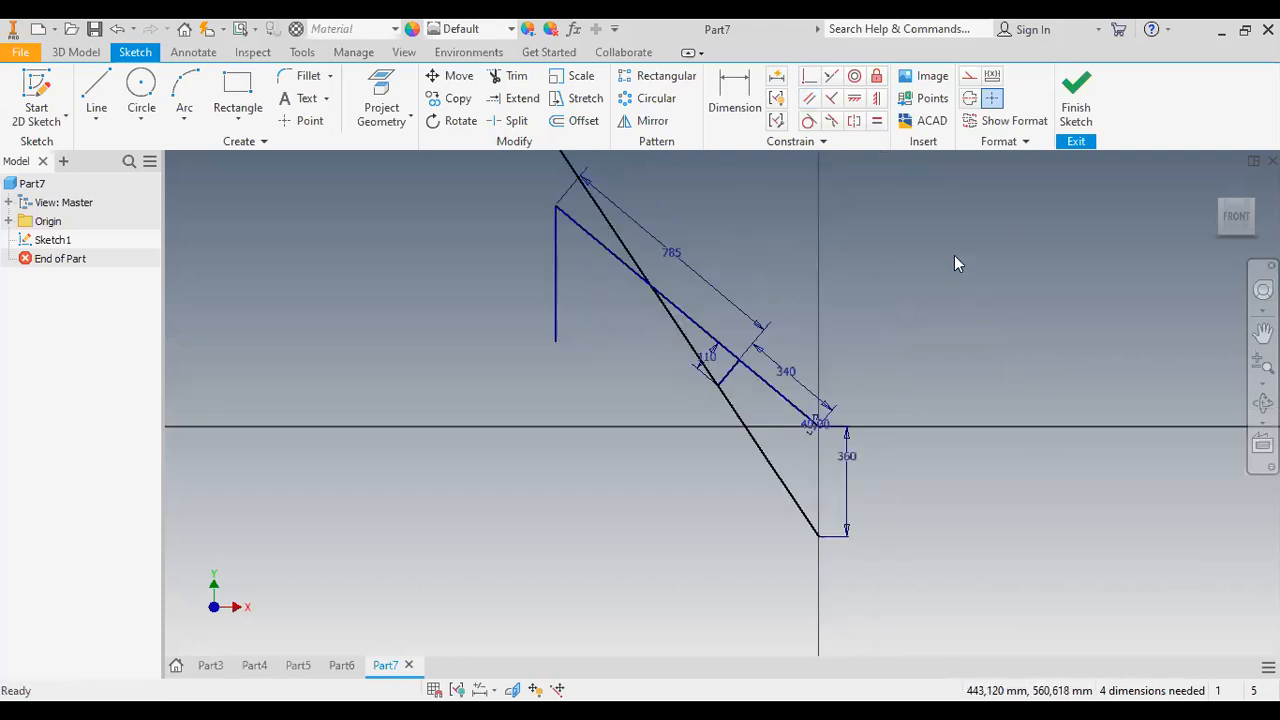
scroll(952, 251, "up", 2)
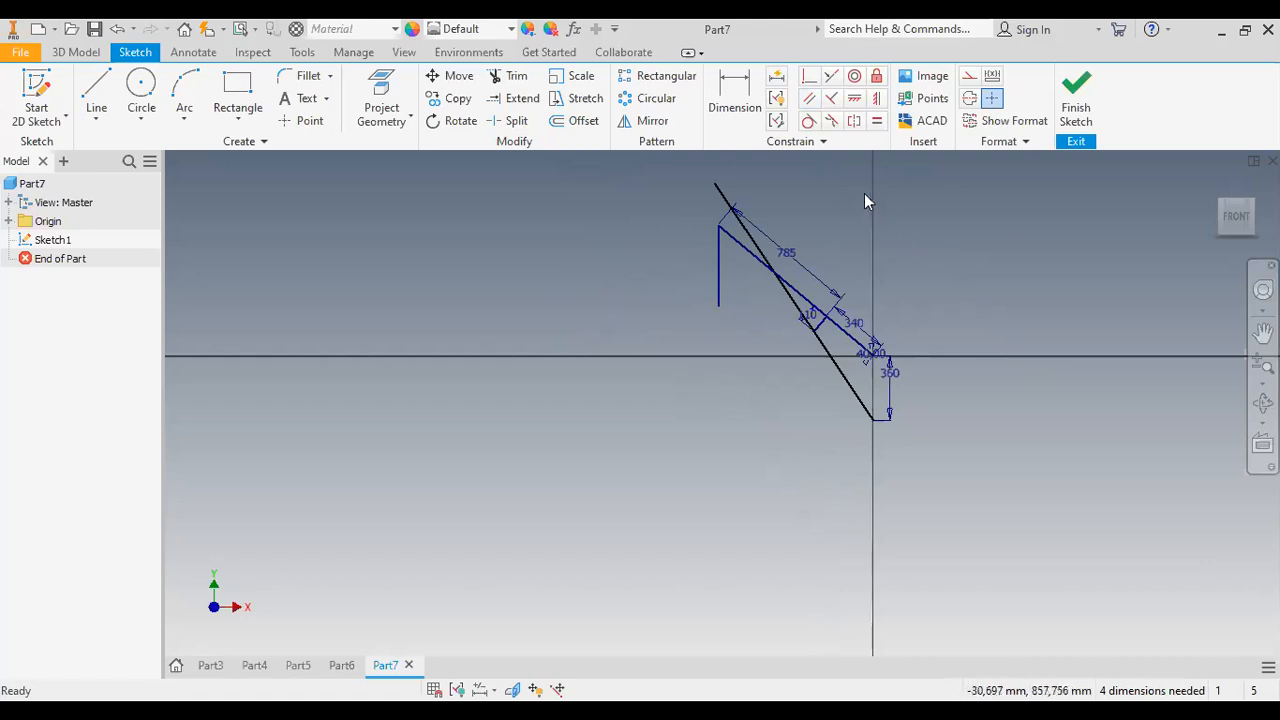
scroll(828, 175, "down", 3)
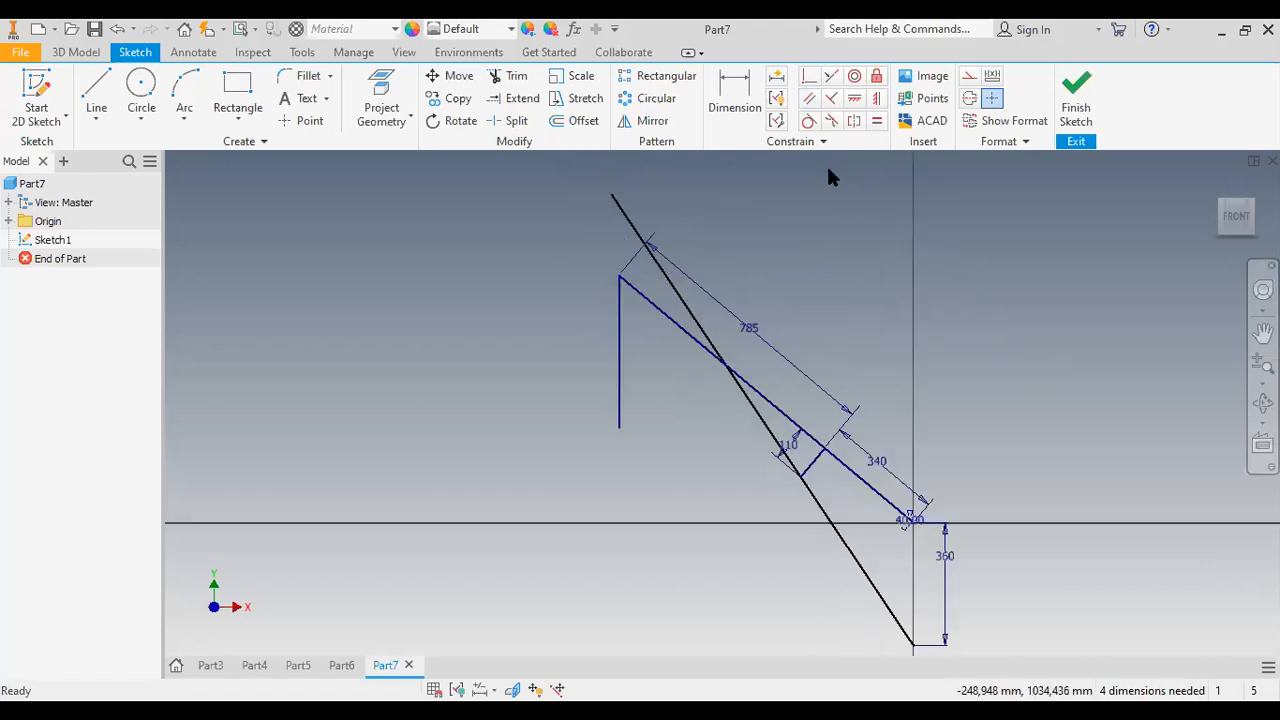
left_click(515, 104)
left_click(617, 316)
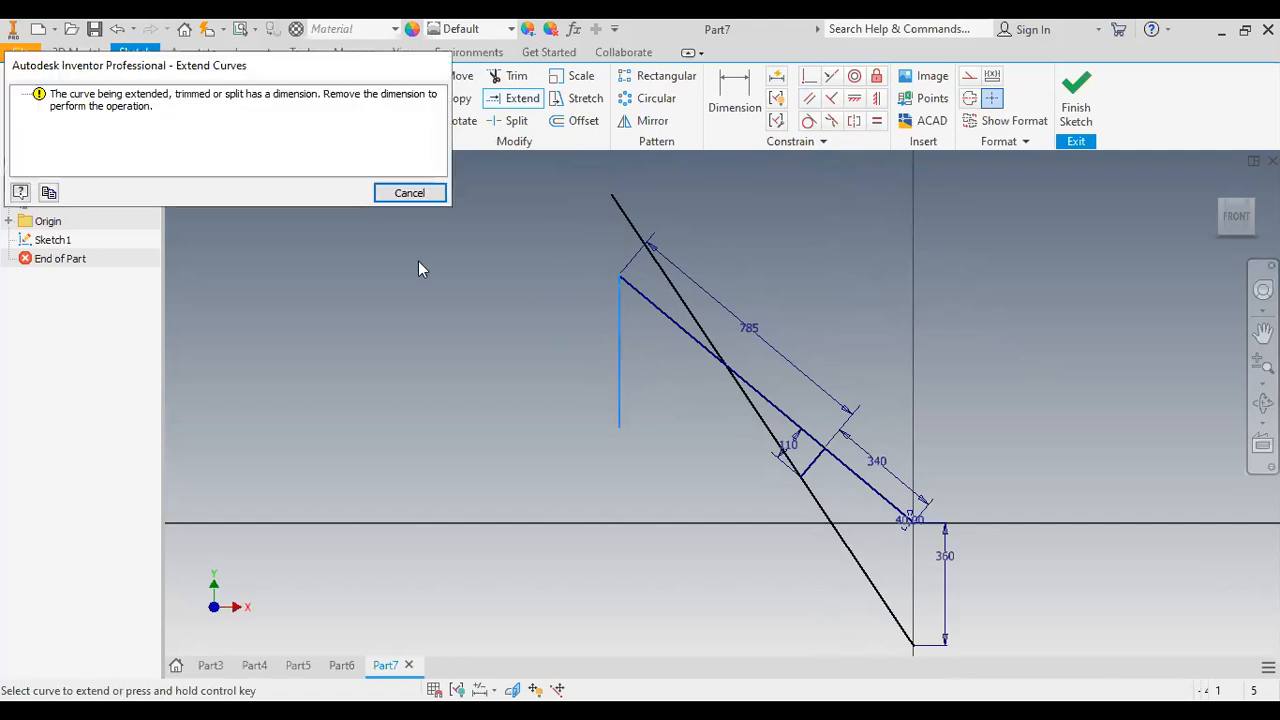
left_click(400, 195)
- Draw a line about 366 mm long upward from the upper end of the 785 mm line and make it parallel to the vertical line
left_click(96, 95)
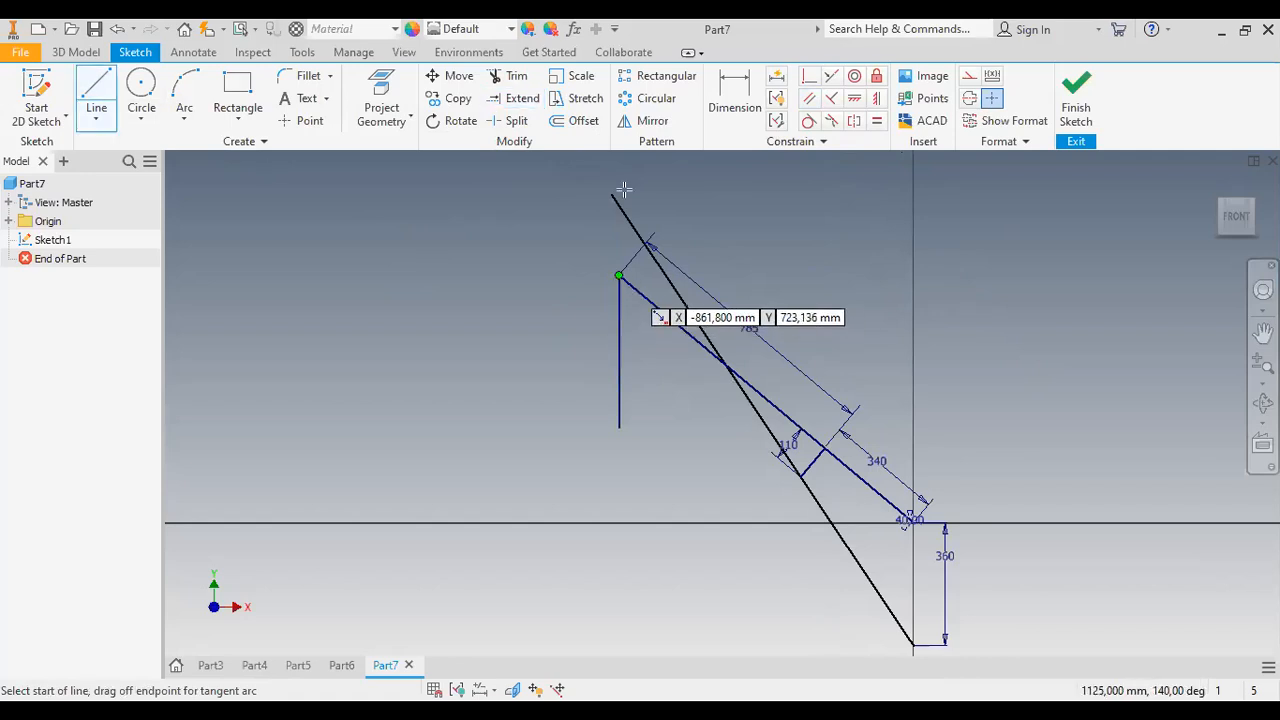
left_click(619, 275)
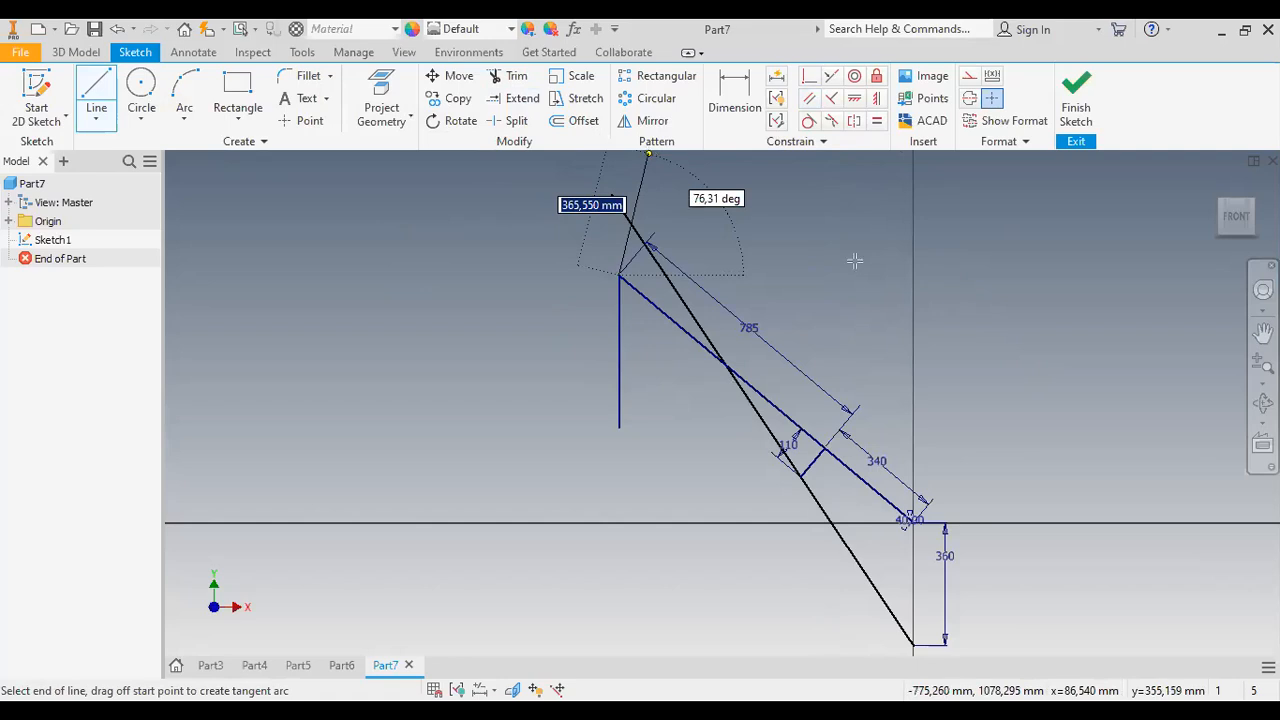
key("Escape")
left_click(809, 102)
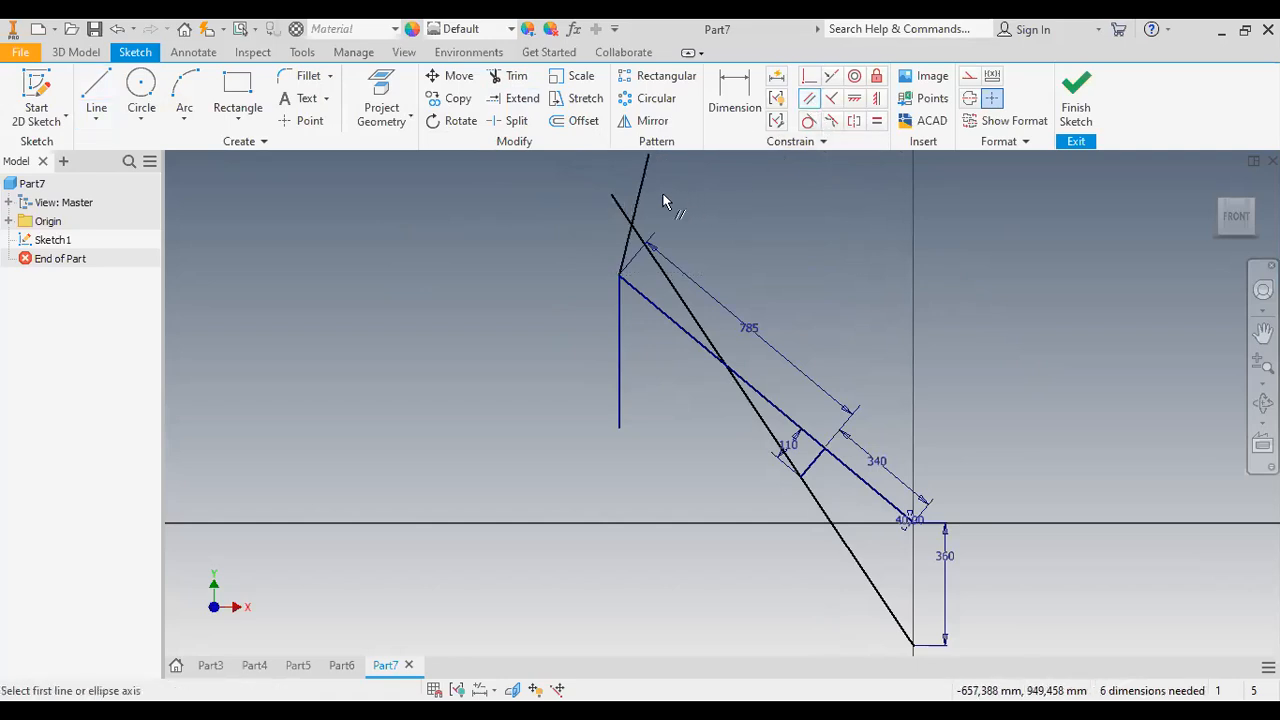
left_click(640, 190)
left_click(623, 363)
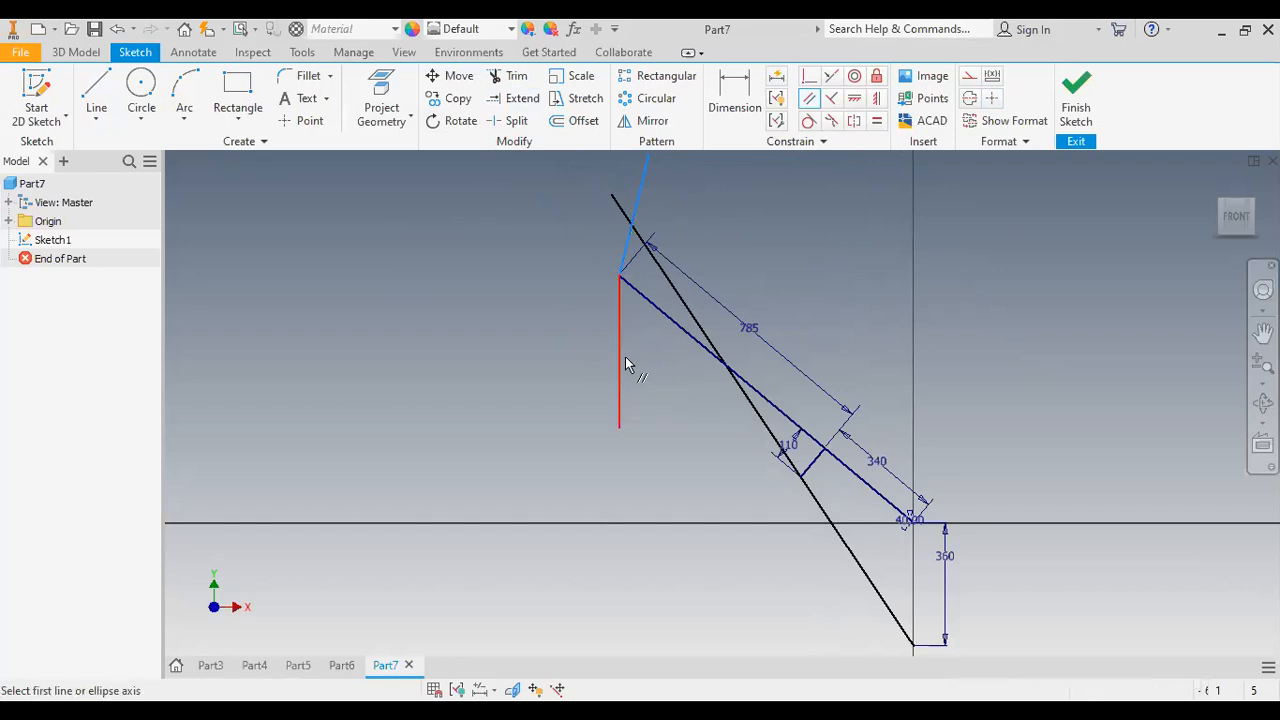
key("Escape")
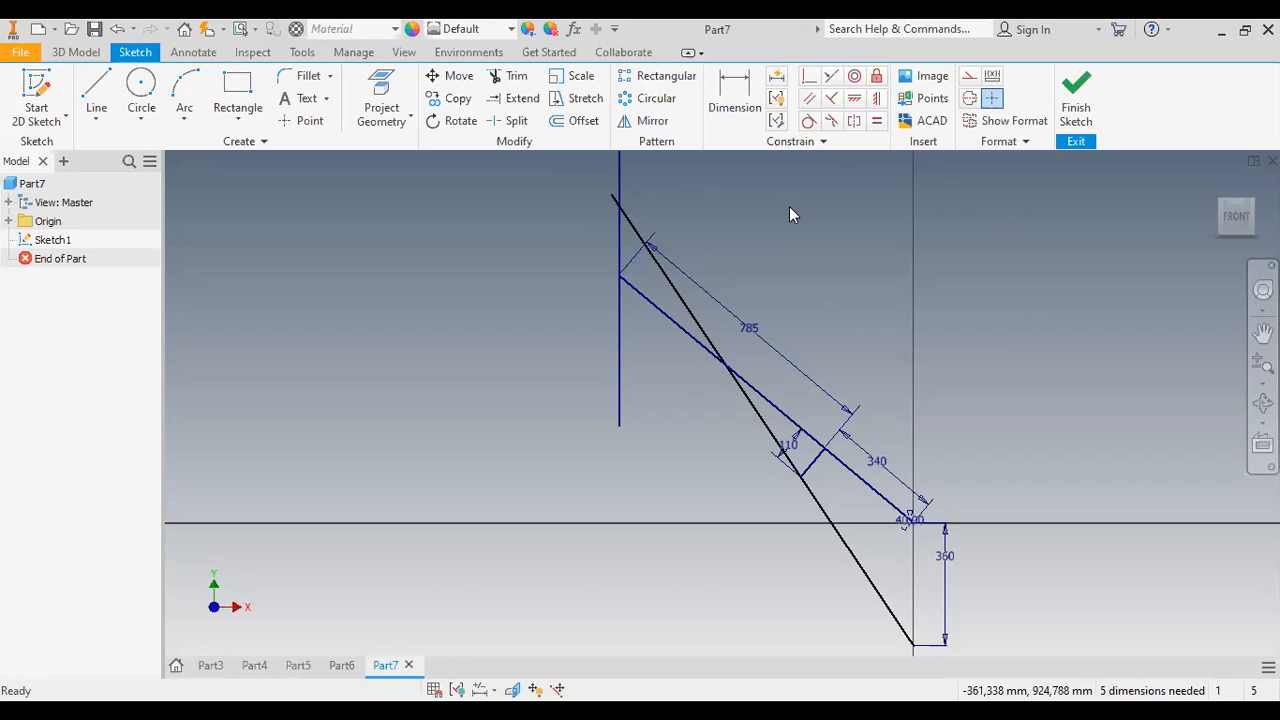
- Trim the new vertical line and the long sloping line where they extend beyond their intersection
left_click(506, 107)
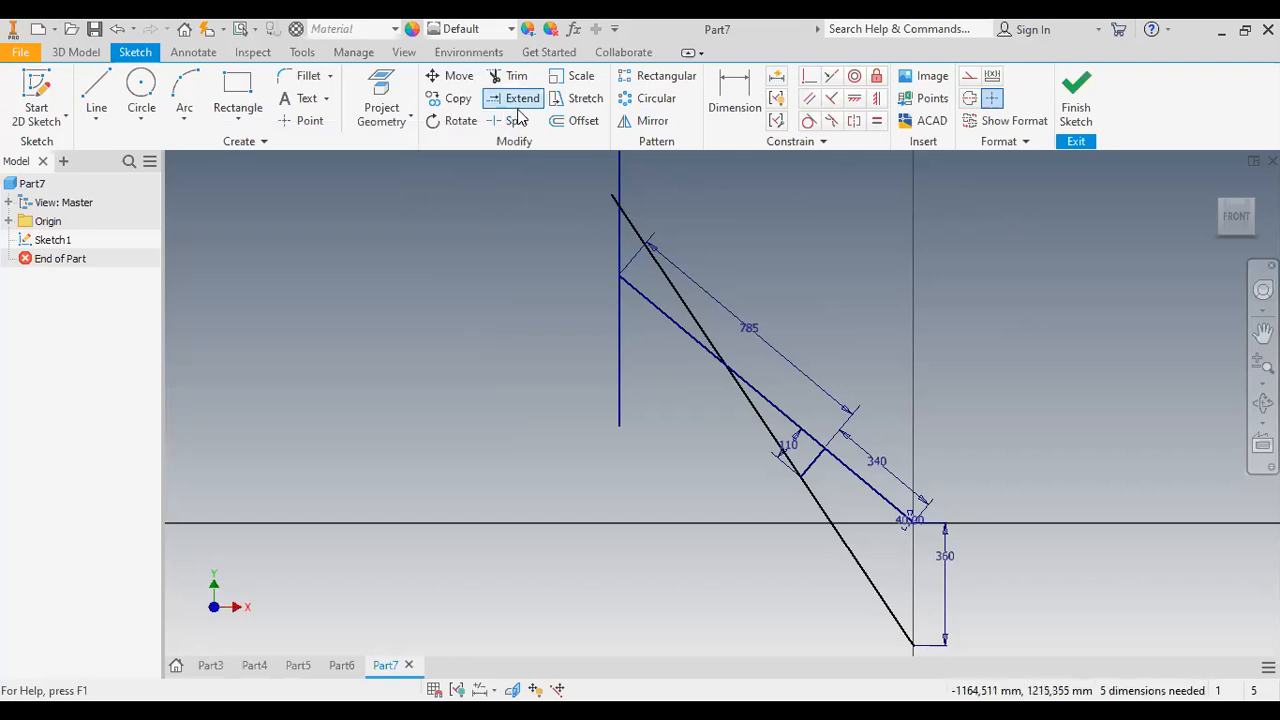
left_click(508, 77)
left_click(623, 180)
left_click(611, 196)
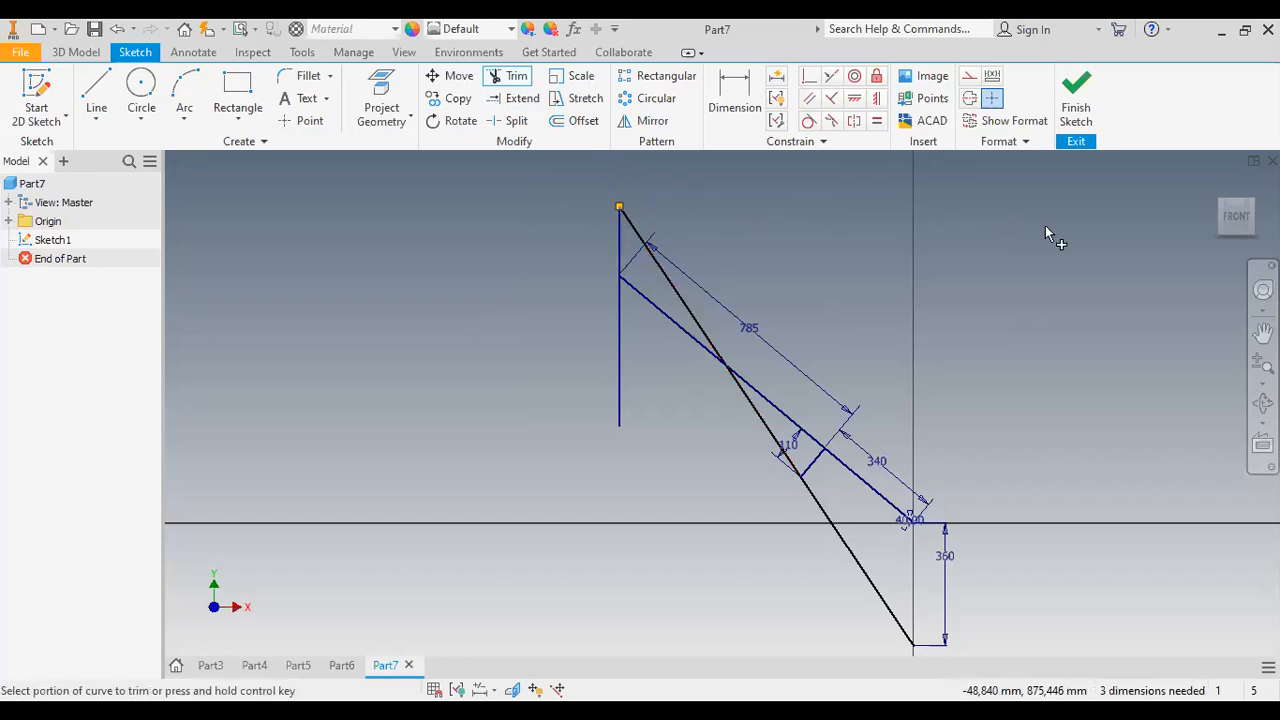
key("Escape")
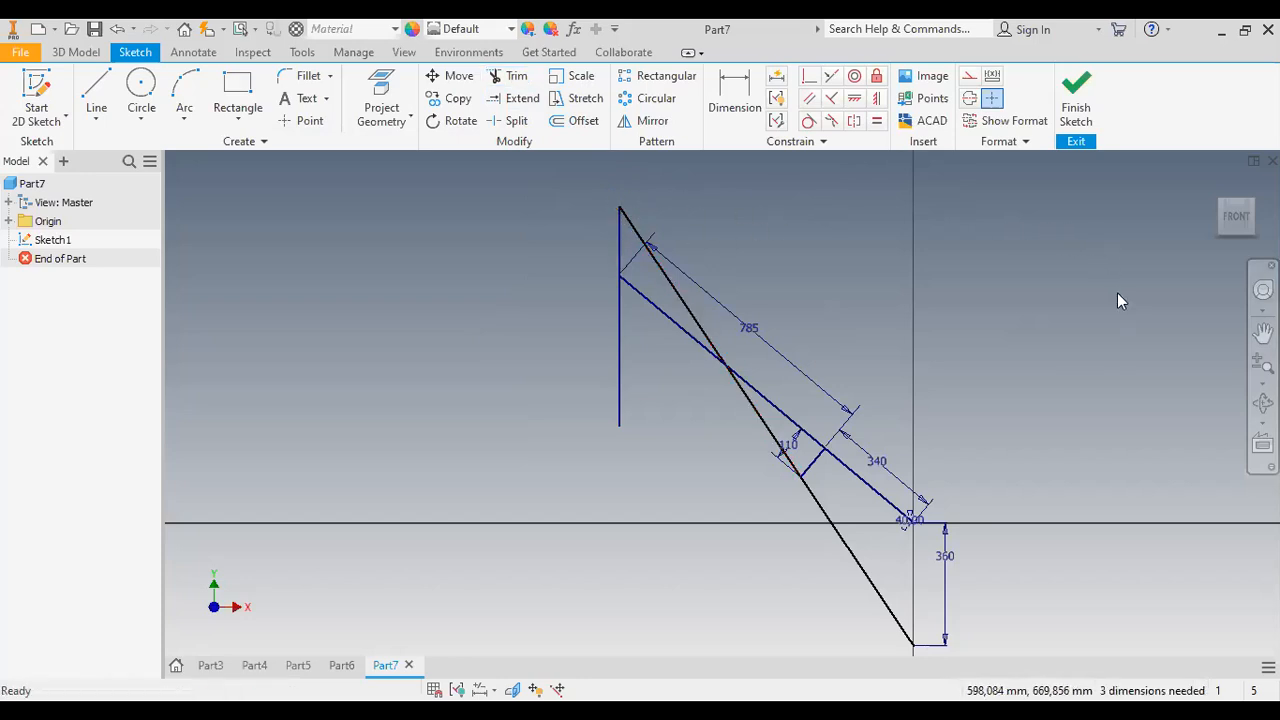
- Draw a line about 1265 mm long from the origin to the intersection of the vertical and long sloping lines
left_click(96, 98)
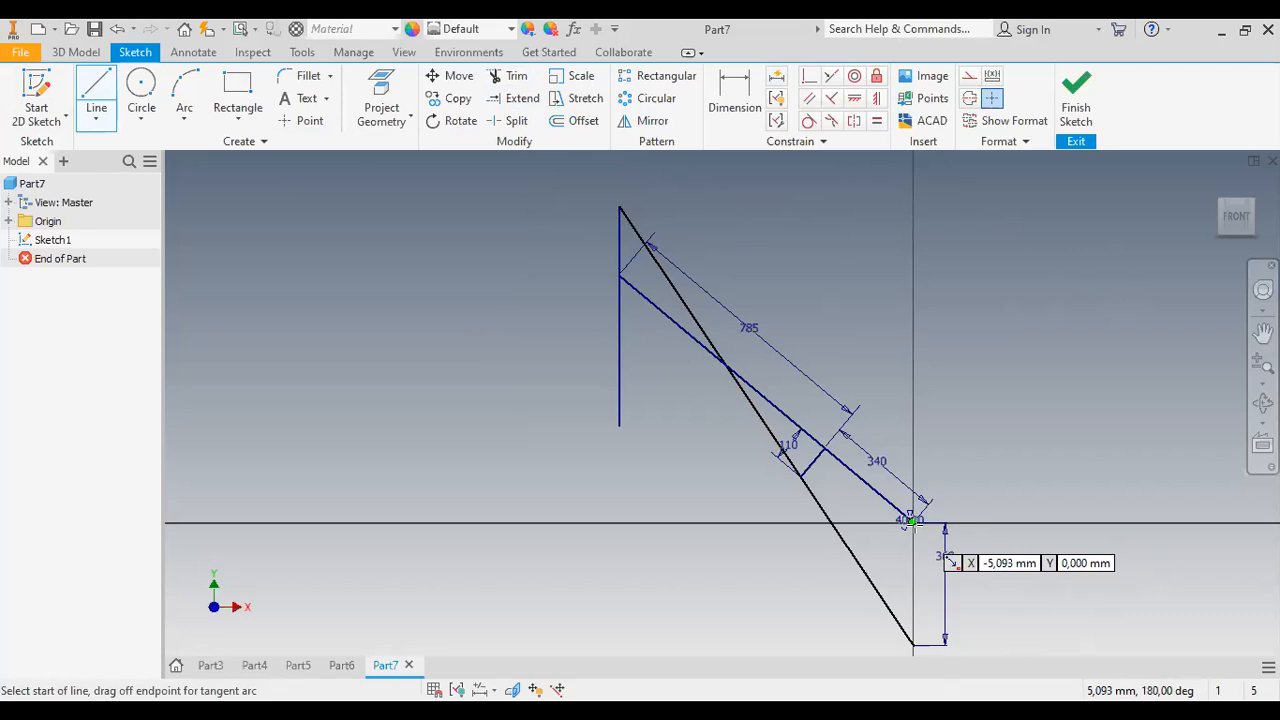
scroll(912, 520, "up", 2)
scroll(908, 518, "up", 2)
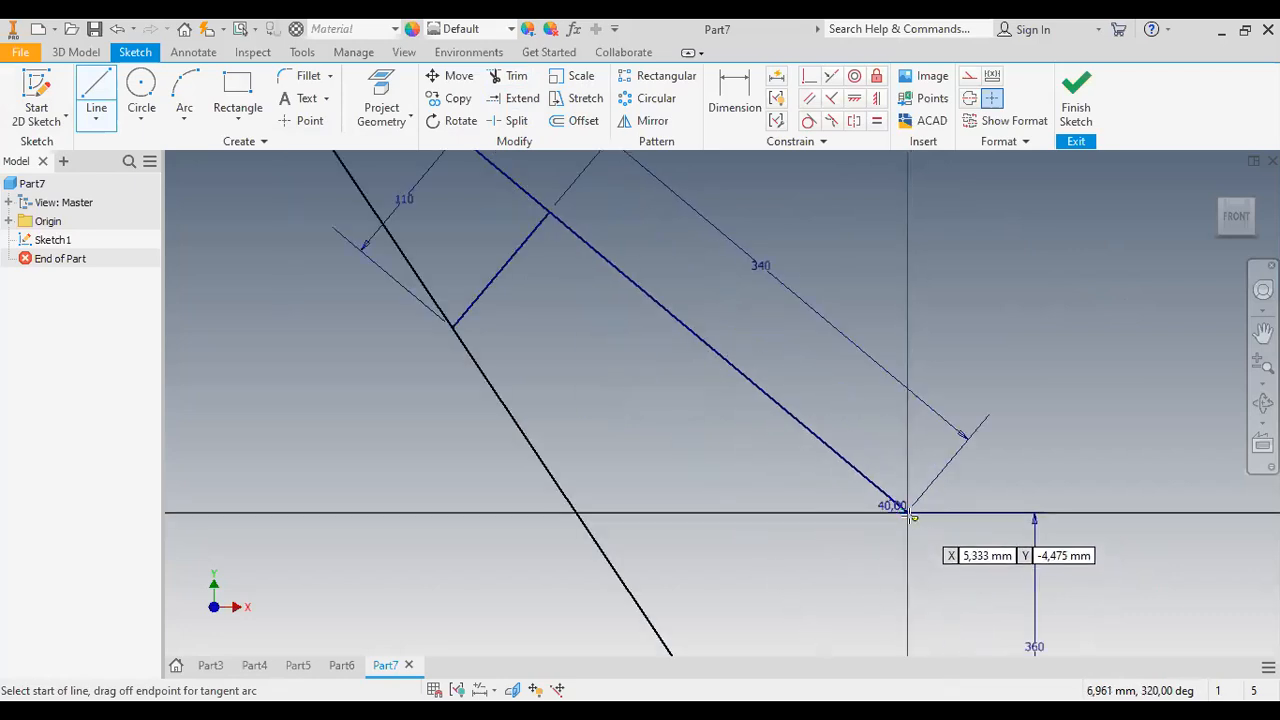
left_click(898, 500)
scroll(898, 500, "down", 3)
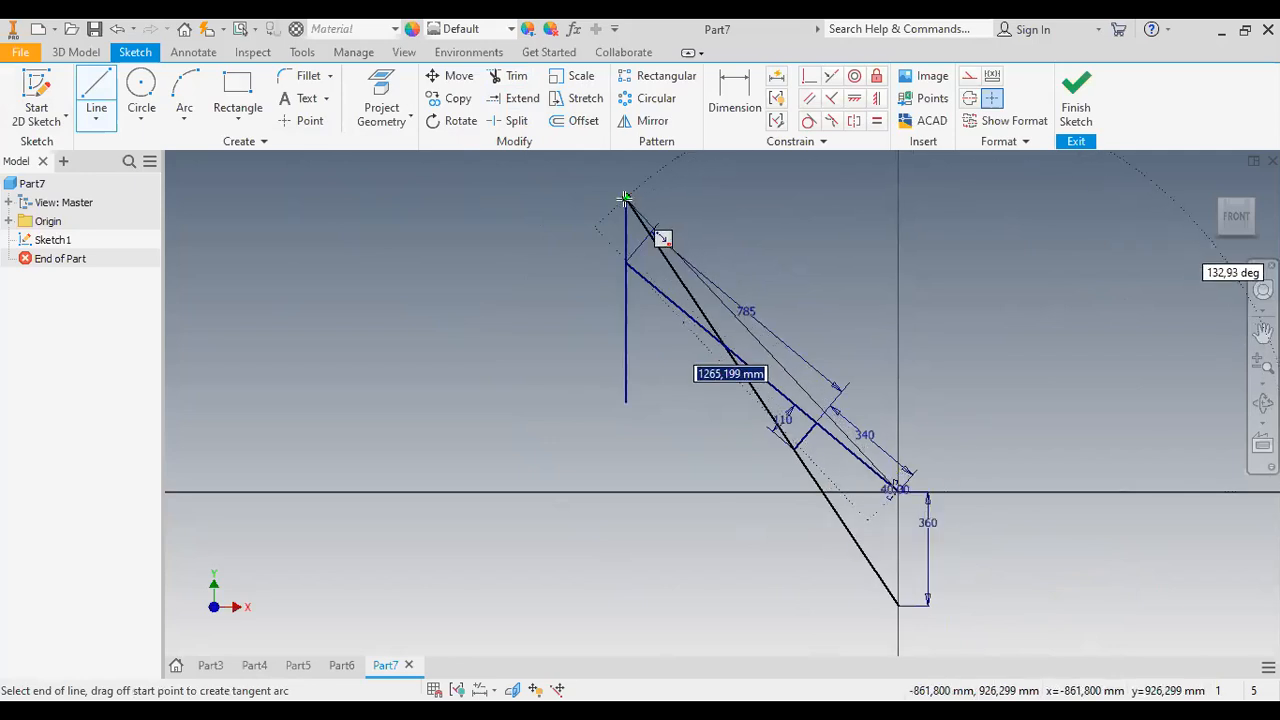
left_click(624, 198)
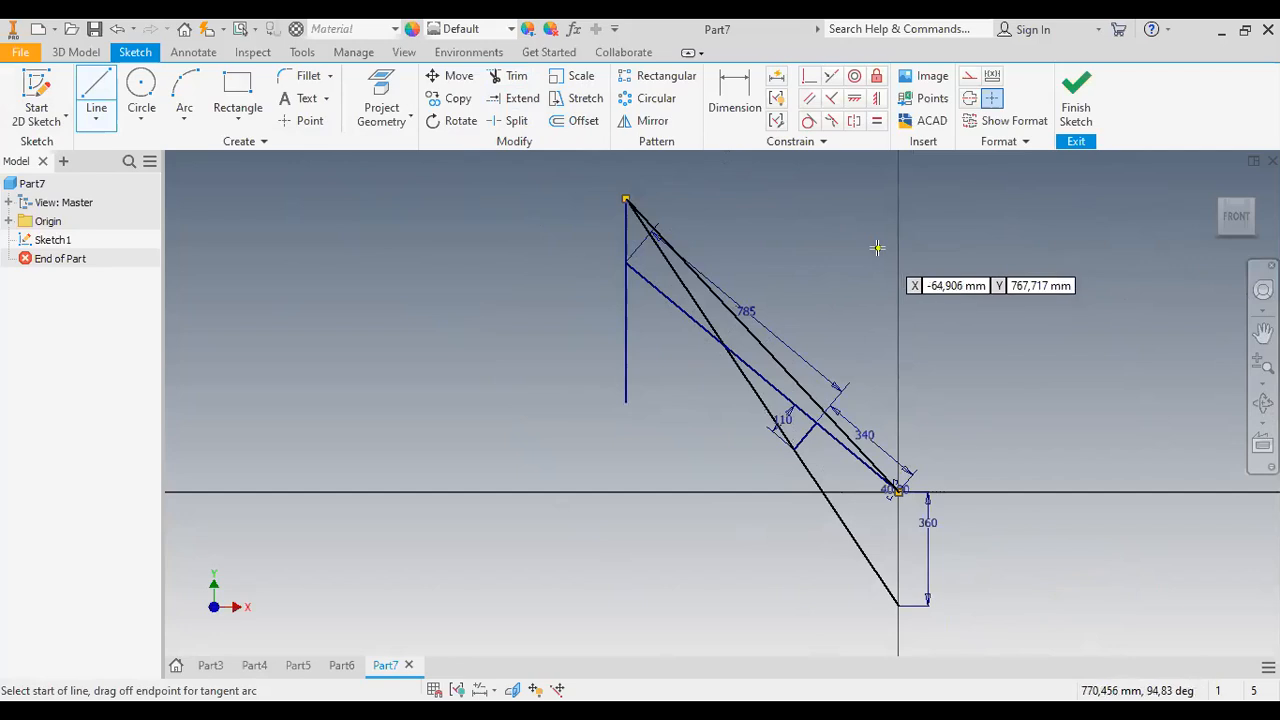
key("Escape")
- Draw a separate vertical line about 1126 mm long in the empty area beside the mechanism, crossing the horizontal axis
scroll(1060, 434, "down", 2)
scroll(1052, 433, "up", 3)
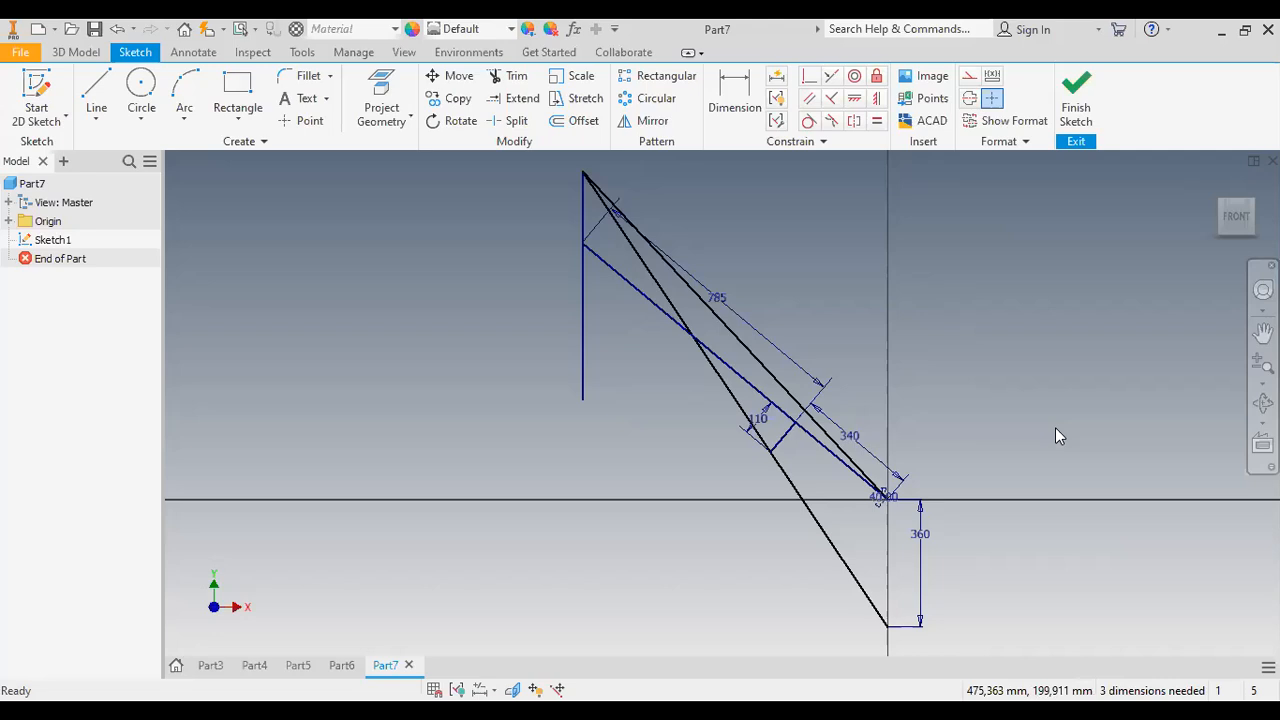
scroll(714, 430, "up", 1)
scroll(714, 430, "down", 3)
scroll(1023, 487, "up", 2)
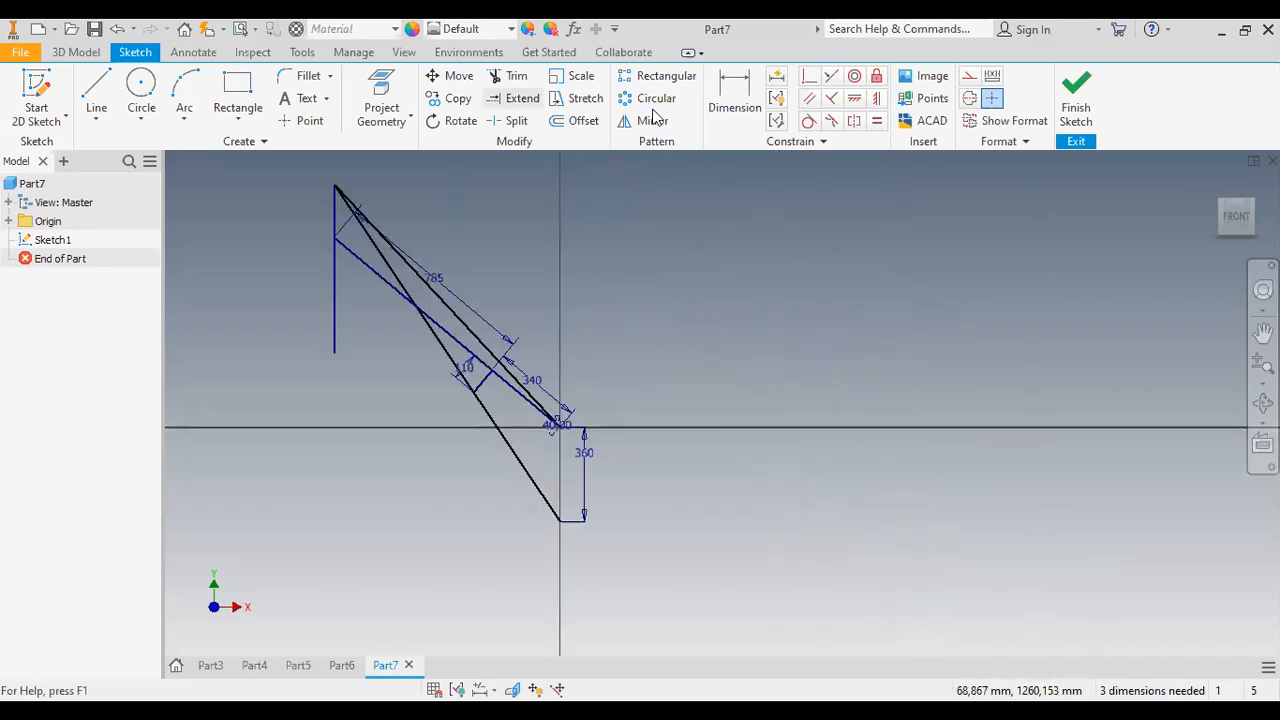
left_click(95, 92)
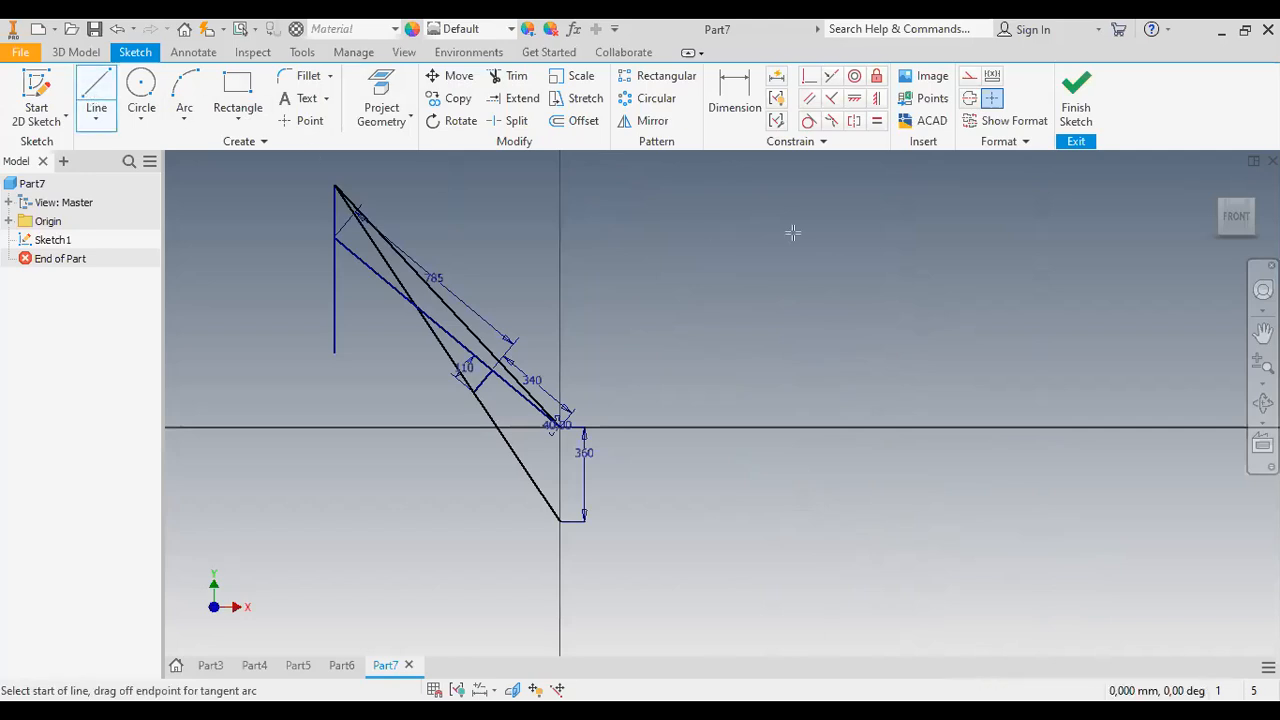
left_click(721, 248)
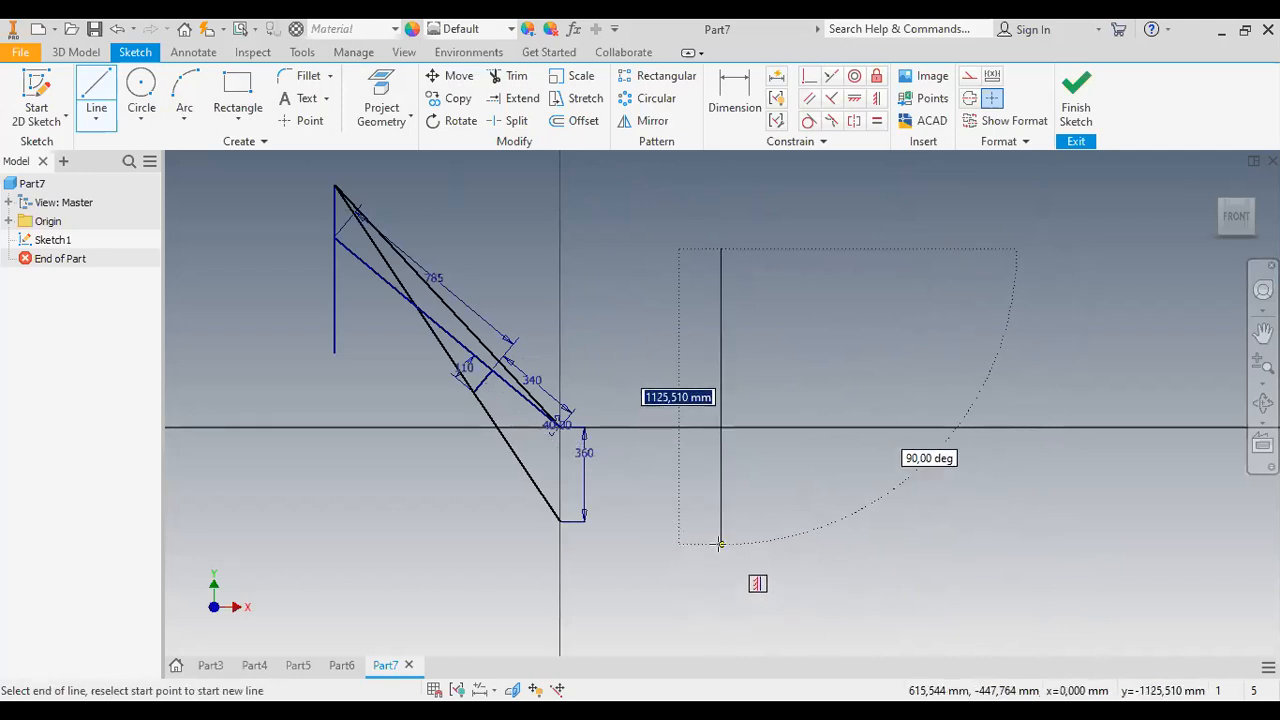
left_click(720, 543)
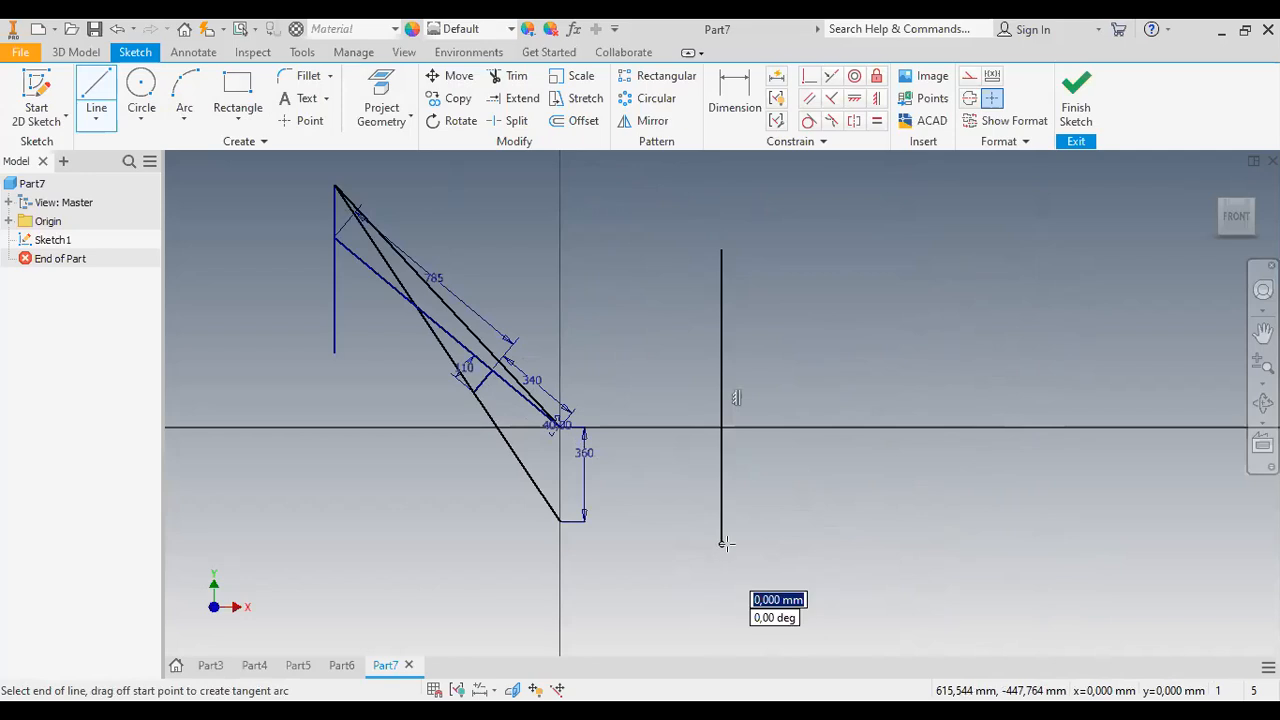
key("Escape")
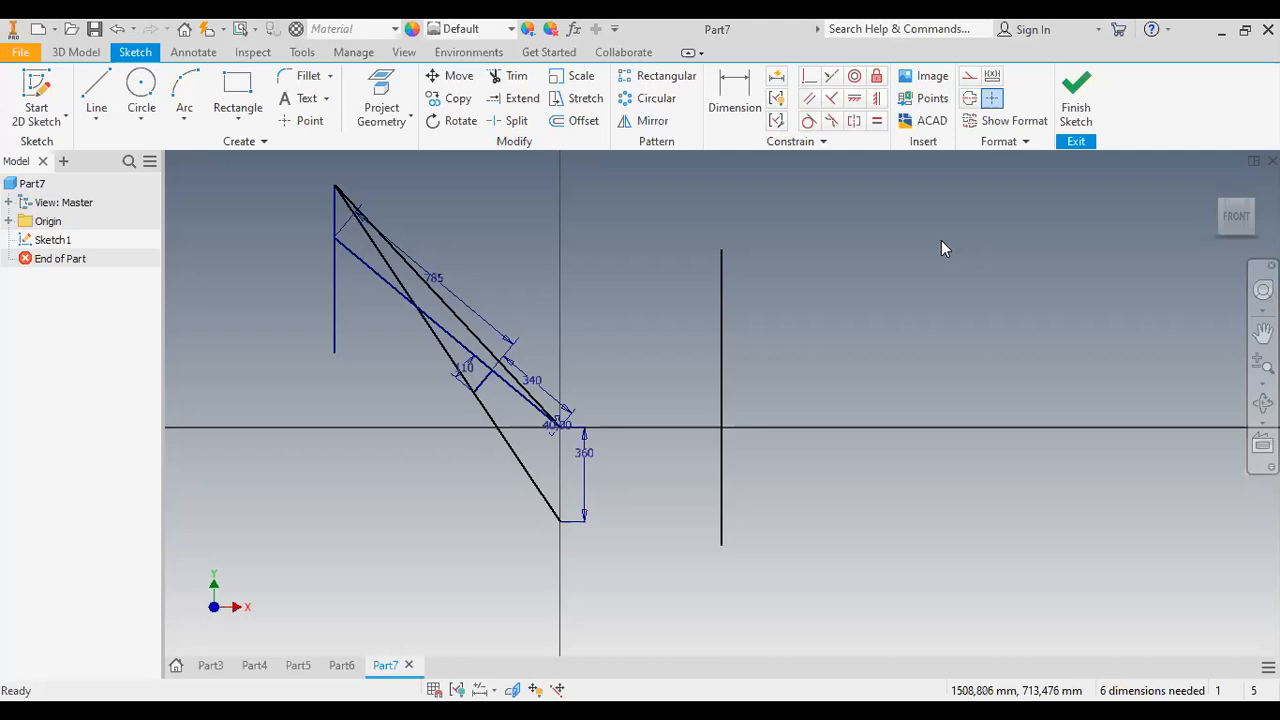
- Dimension the separate vertical line's length at 1200 mm
left_click(734, 110)
left_click(720, 360)
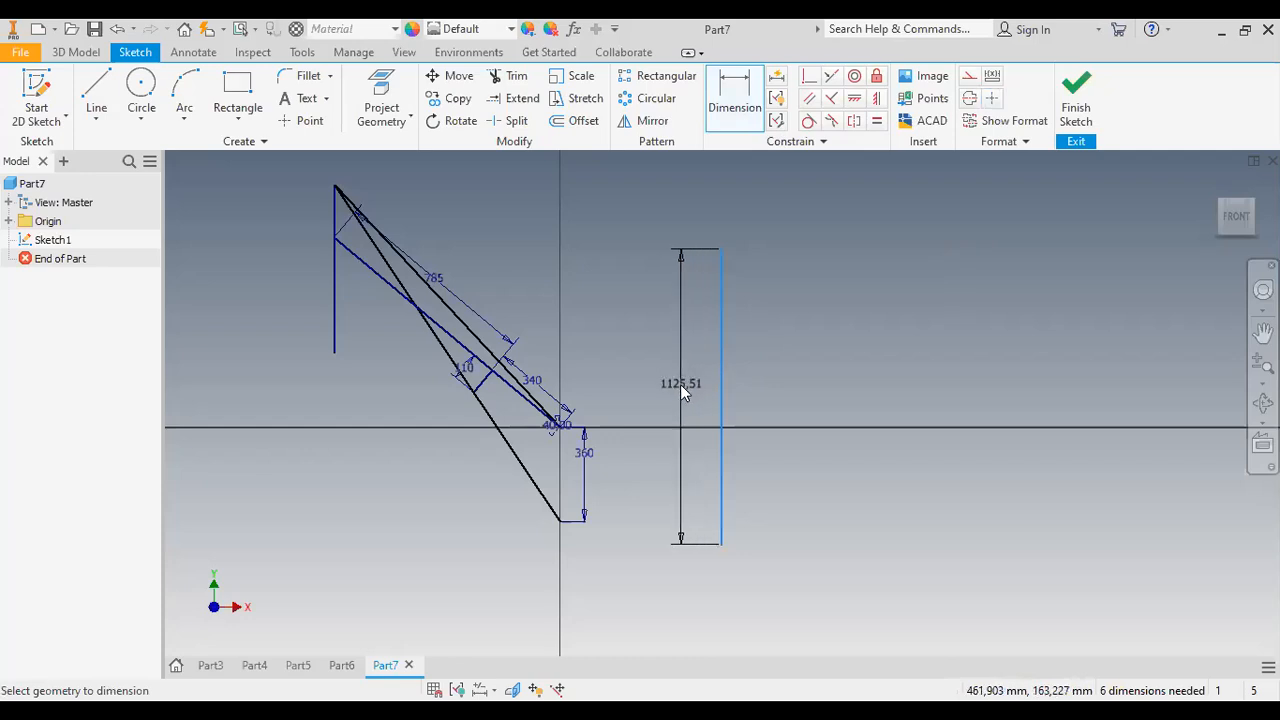
left_click(680, 384)
type("12")
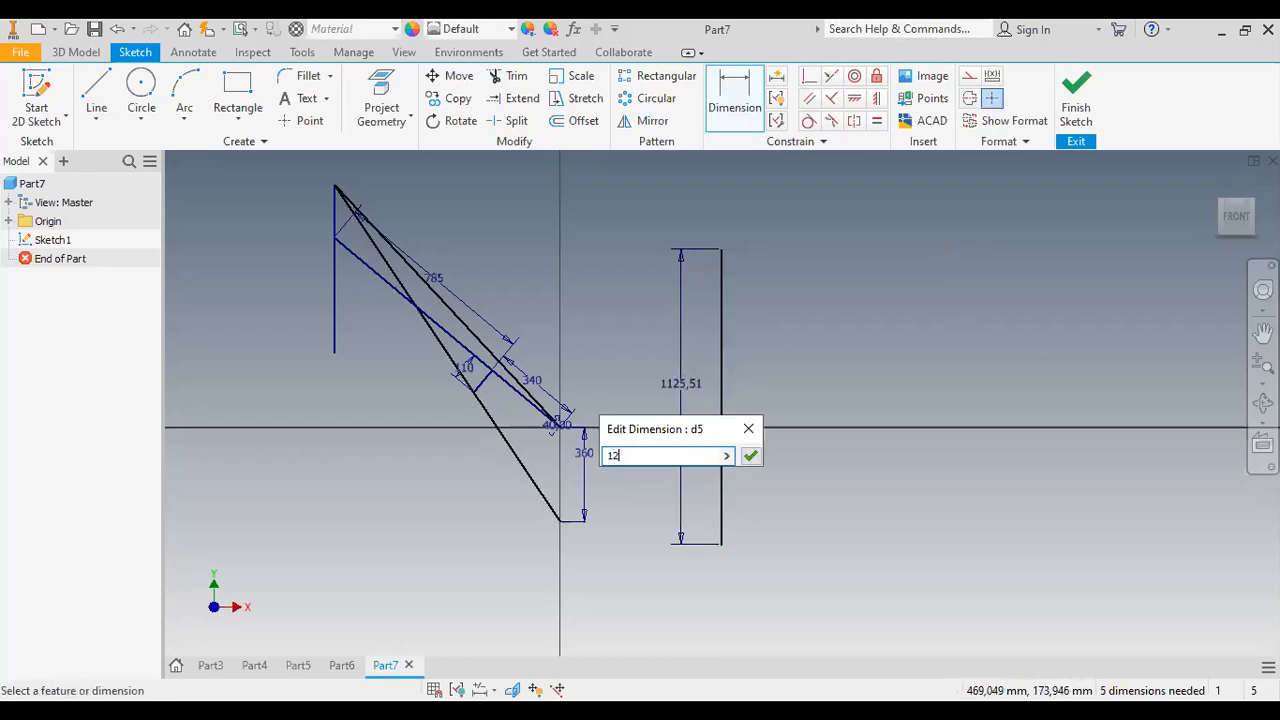
type("00")
key("Return")
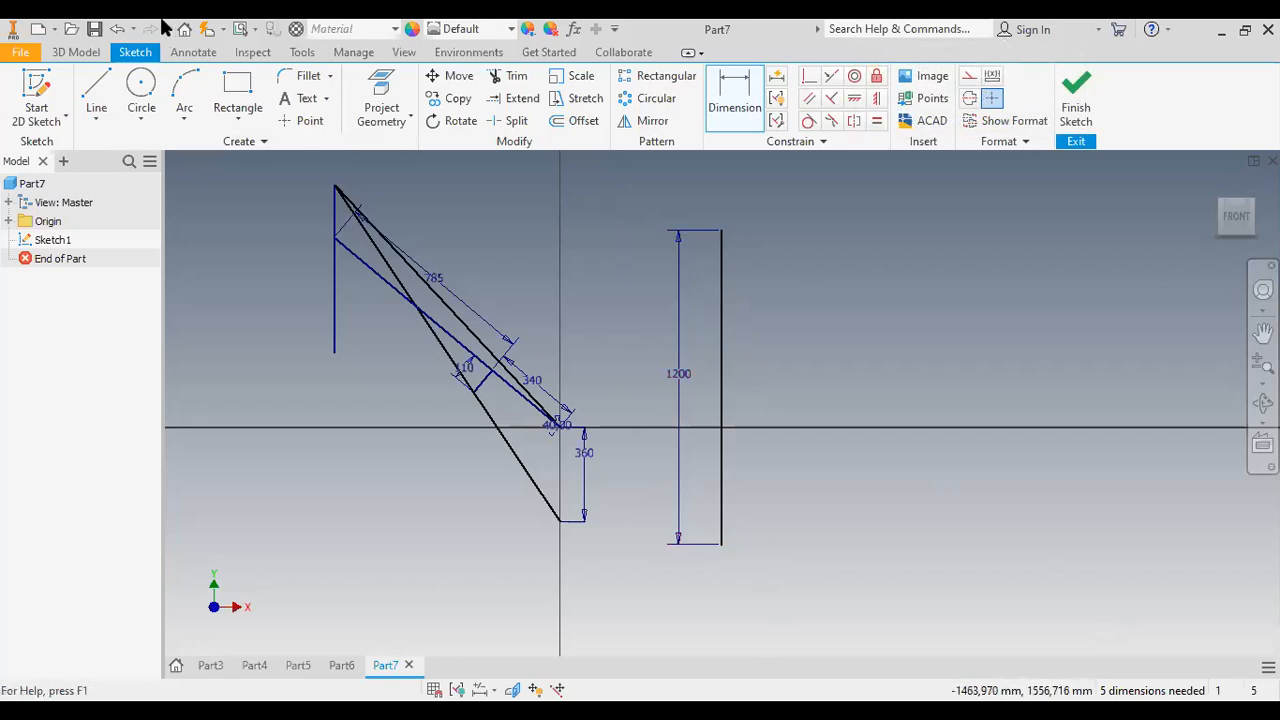
- Draw a sloping line about 1938 mm long down-right from the upper end of the 1200 mm line
left_click(98, 84)
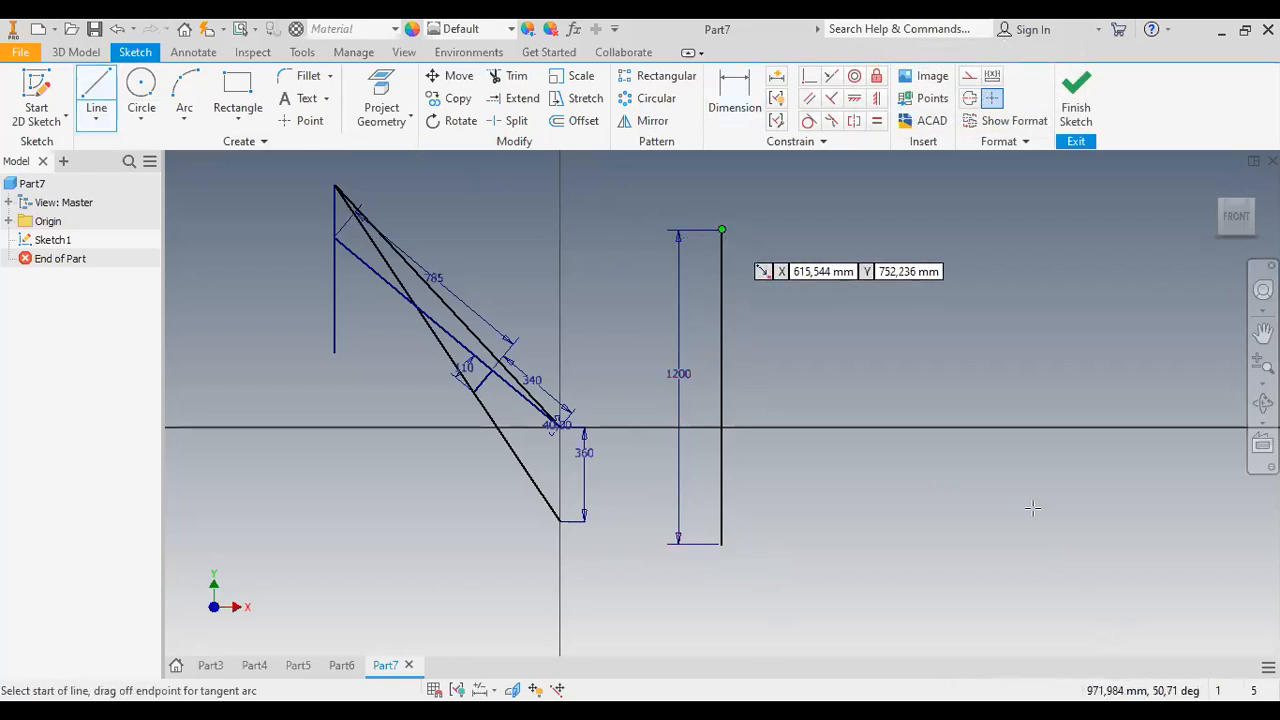
left_click(721, 229)
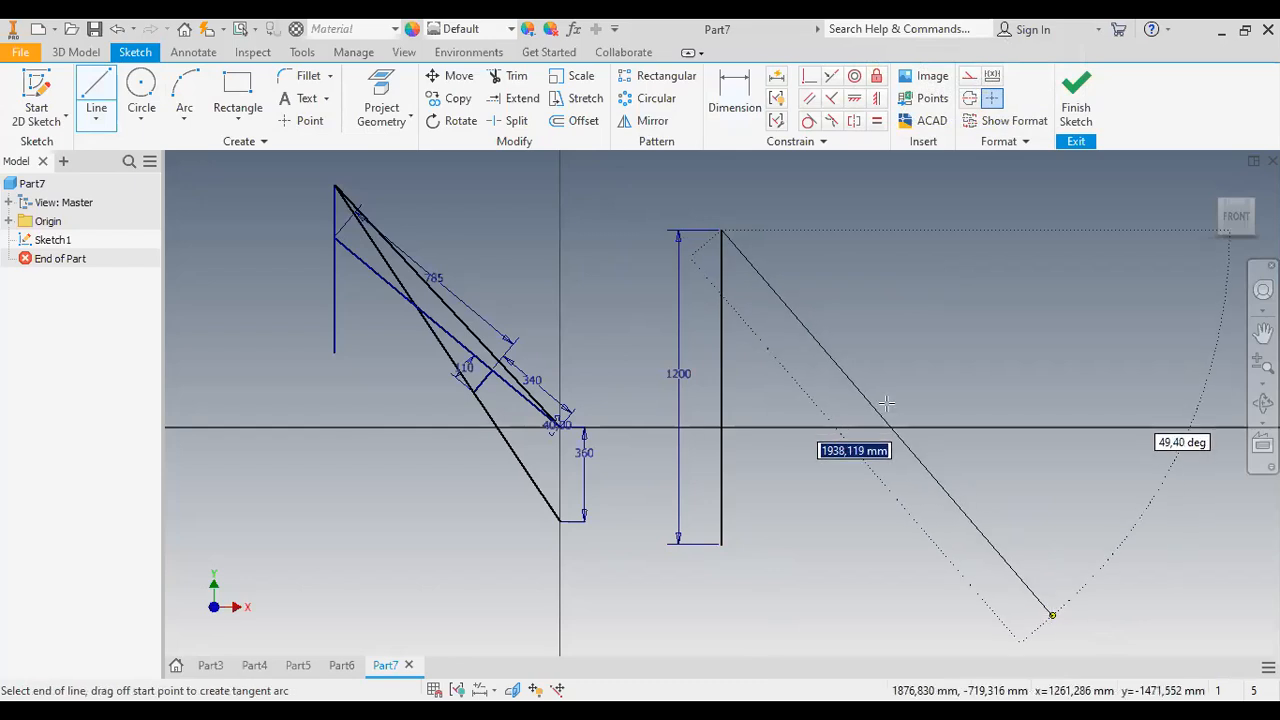
left_click(1052, 614)
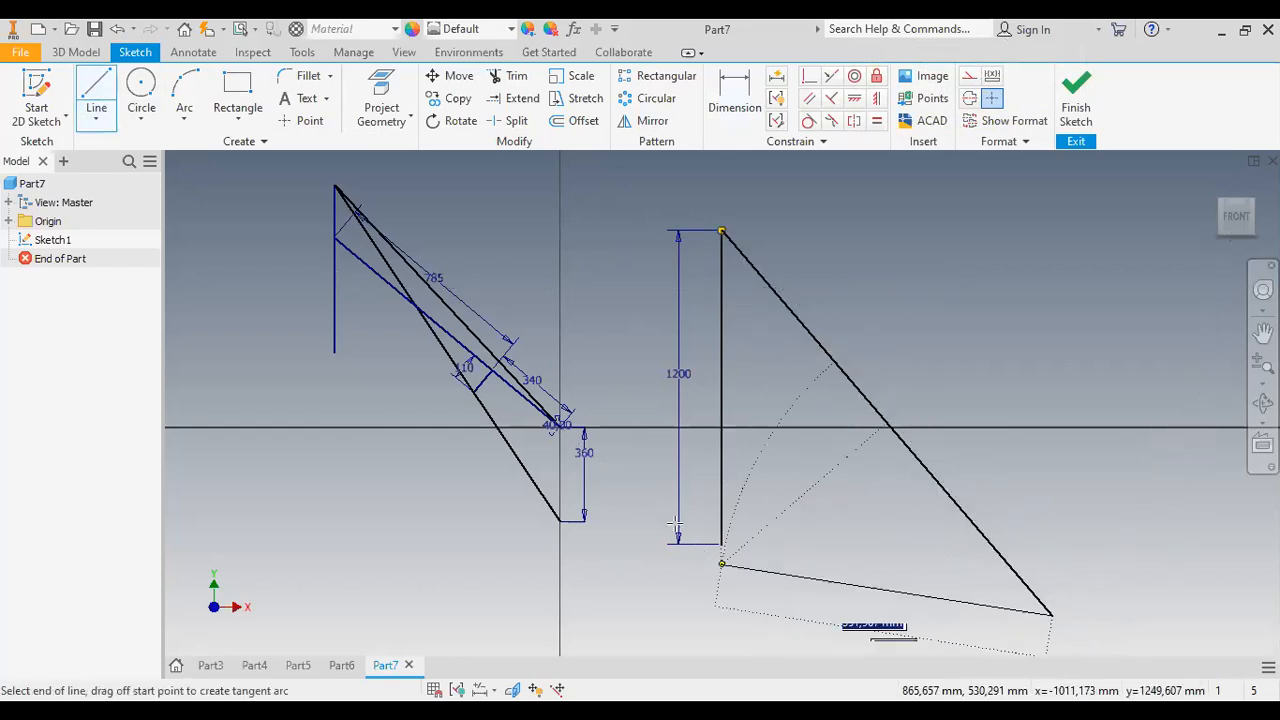
key("Escape")
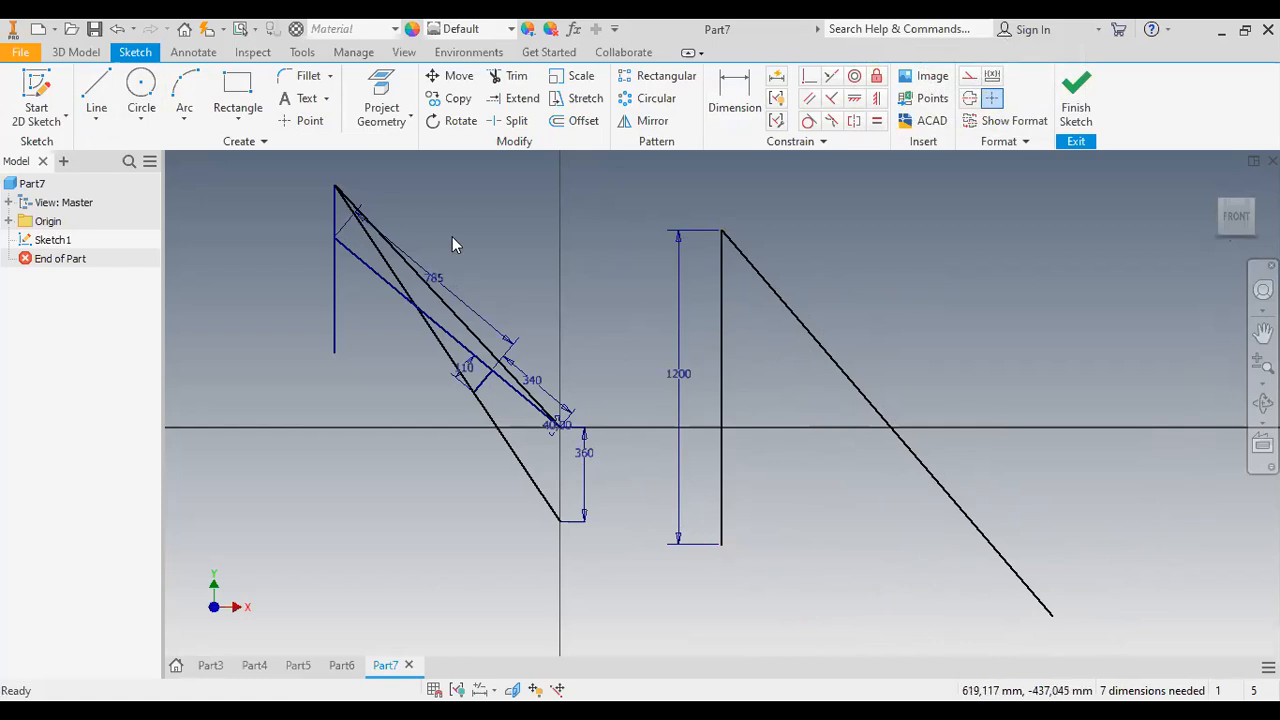
- Draw a shorter sloping line down-right from the lower end of the 1200 mm line
left_click(96, 88)
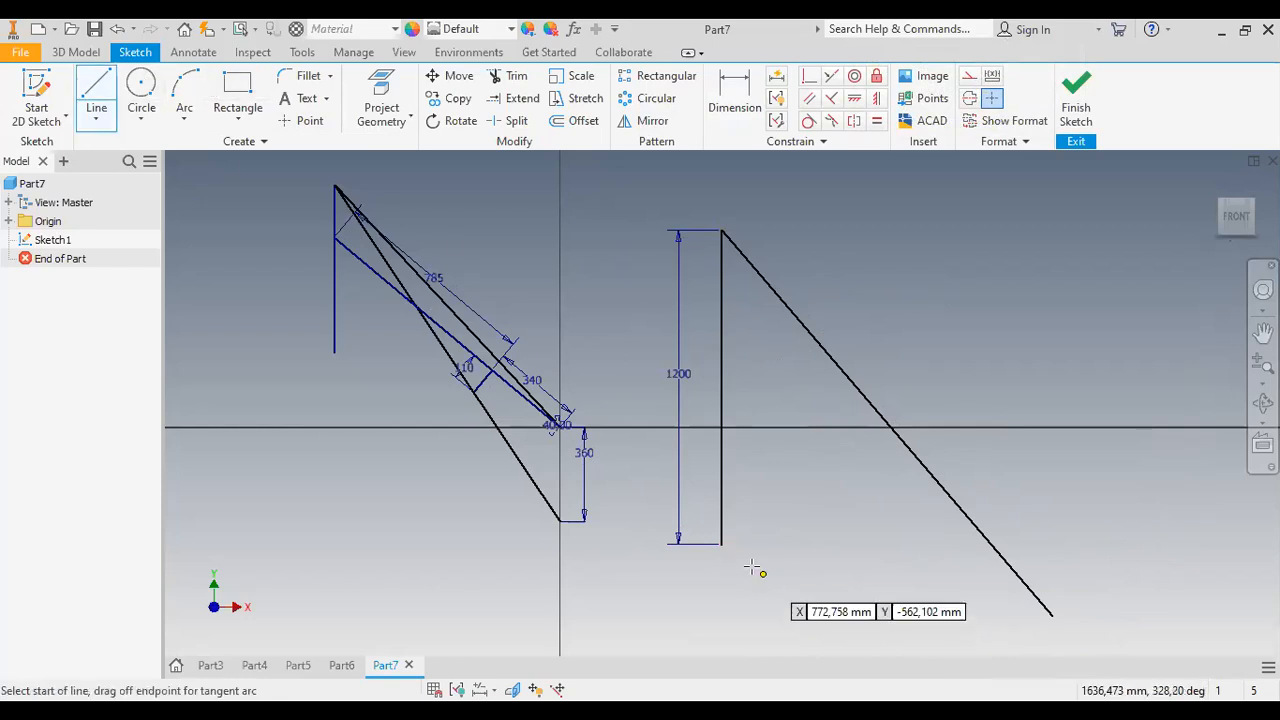
left_click(721, 545)
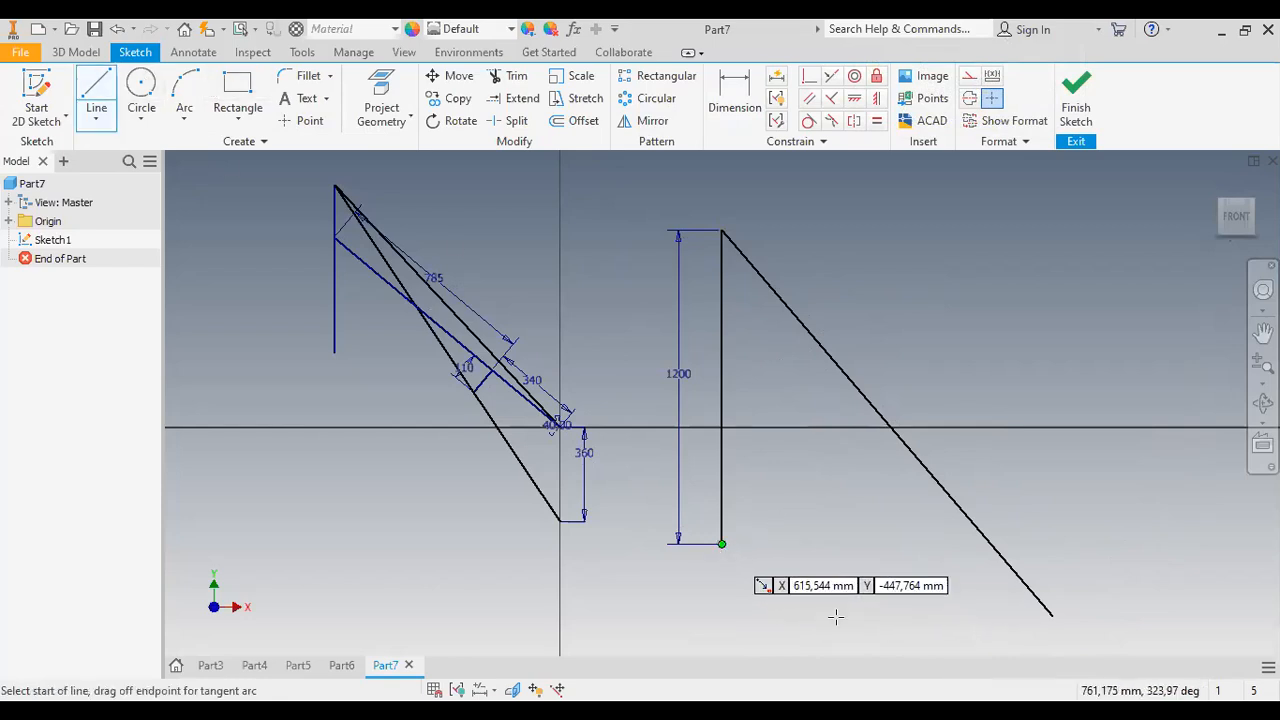
left_click(880, 640)
key("Escape")
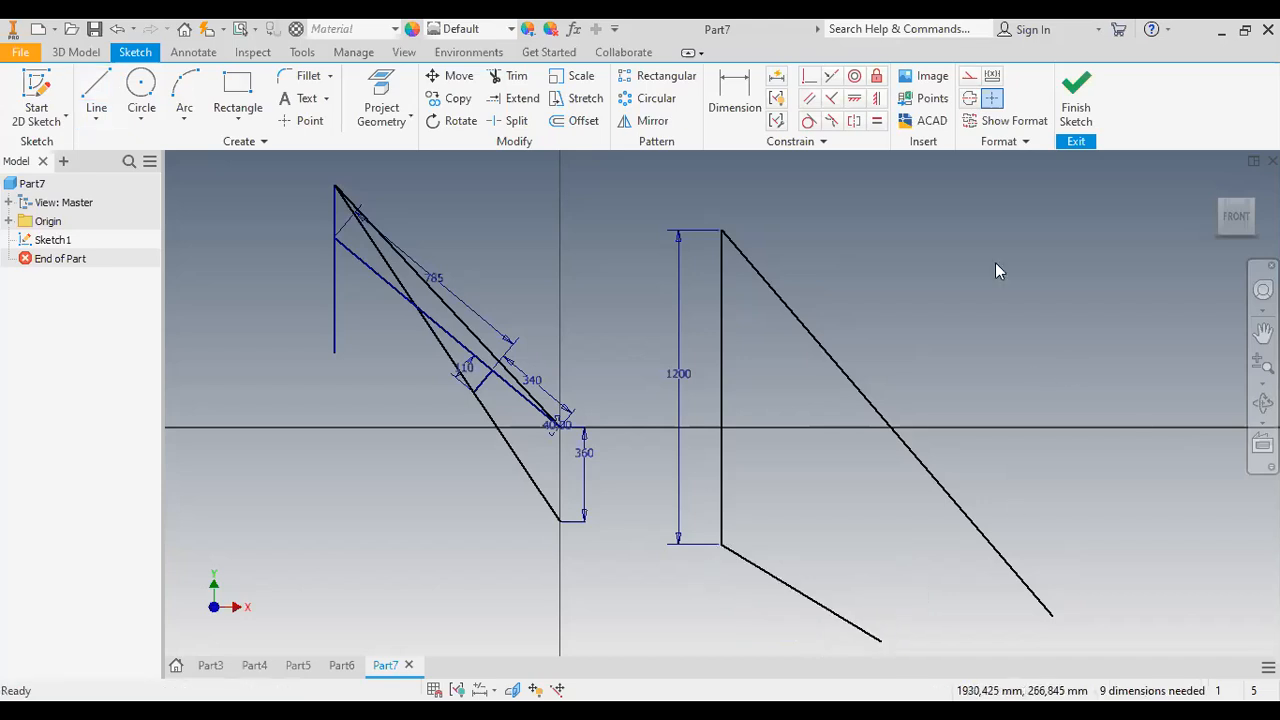
- Make the long force line parallel to the line ending below the origin, and the short one parallel to the line from the origin to the intersection
left_click(810, 102)
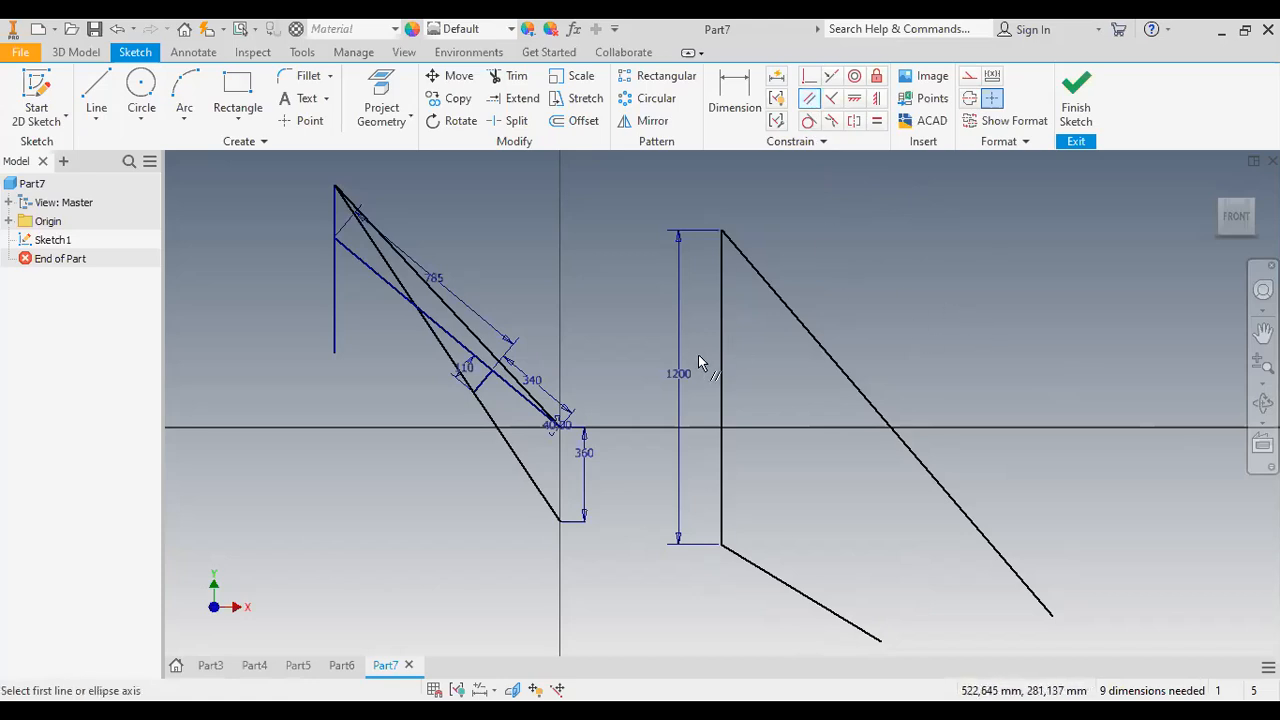
left_click(846, 374)
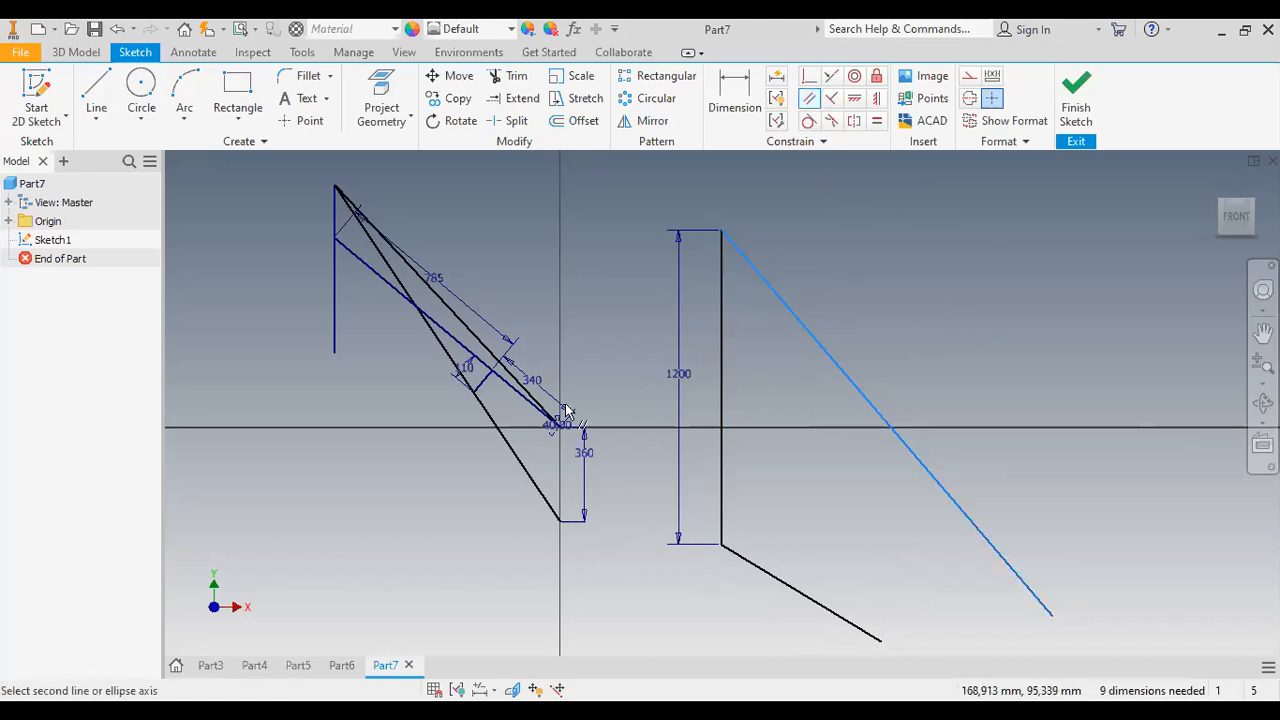
left_click(500, 444)
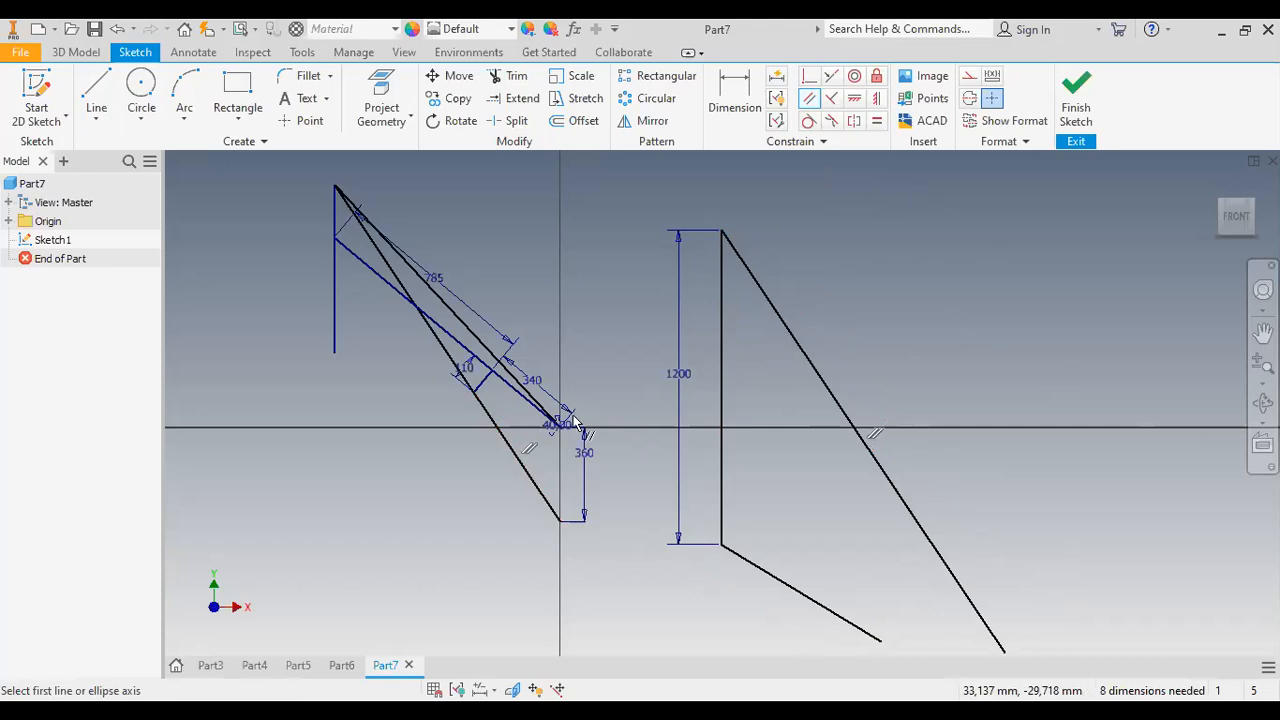
left_click(781, 588)
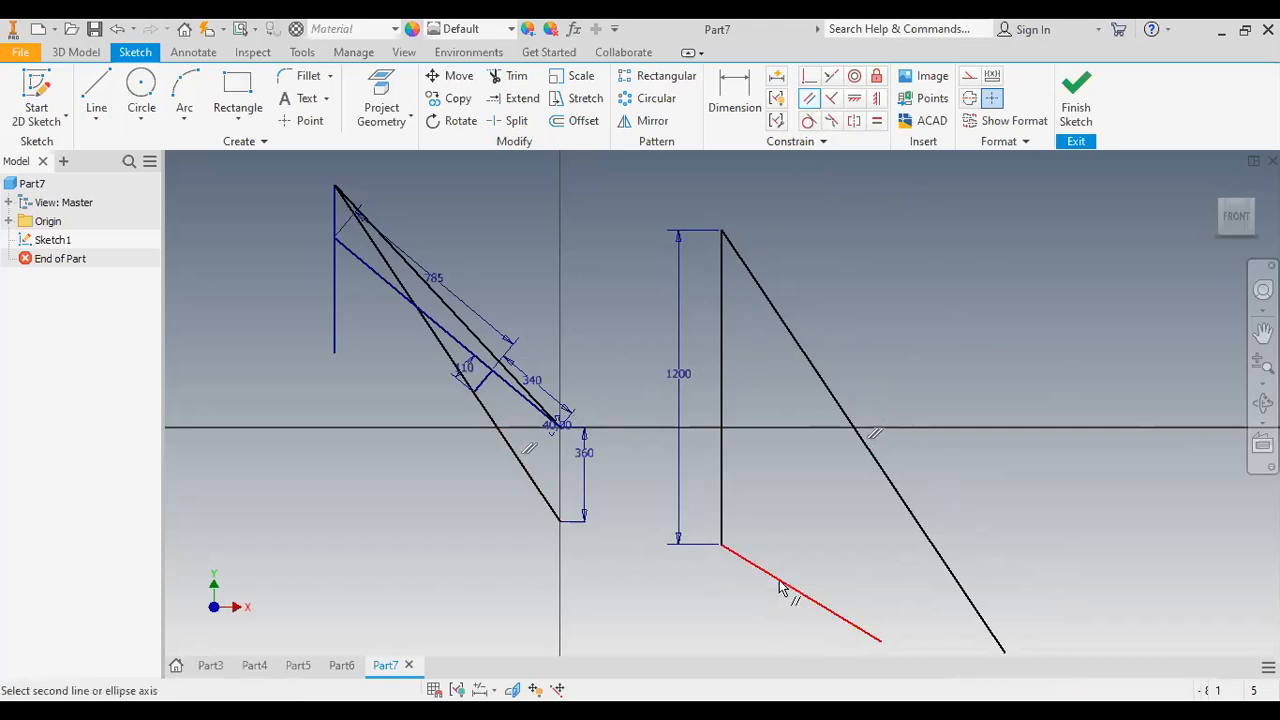
left_click(482, 343)
- Extend the two sloping force lines until they meet, closing the triangle on the 1200 mm vertical line
scroll(957, 448, "up", 3)
scroll(955, 452, "down", 4)
scroll(948, 500, "up", 3)
scroll(1045, 596, "down", 5)
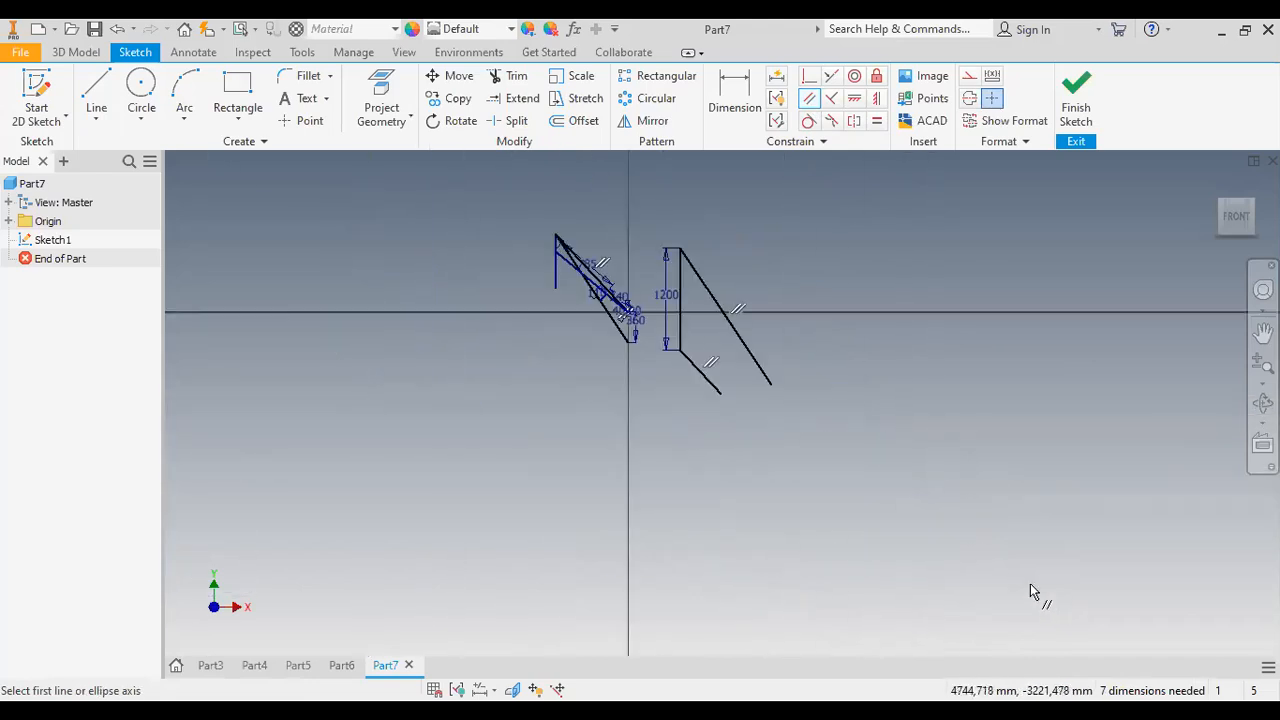
scroll(985, 501, "up", 3)
scroll(985, 501, "down", 2)
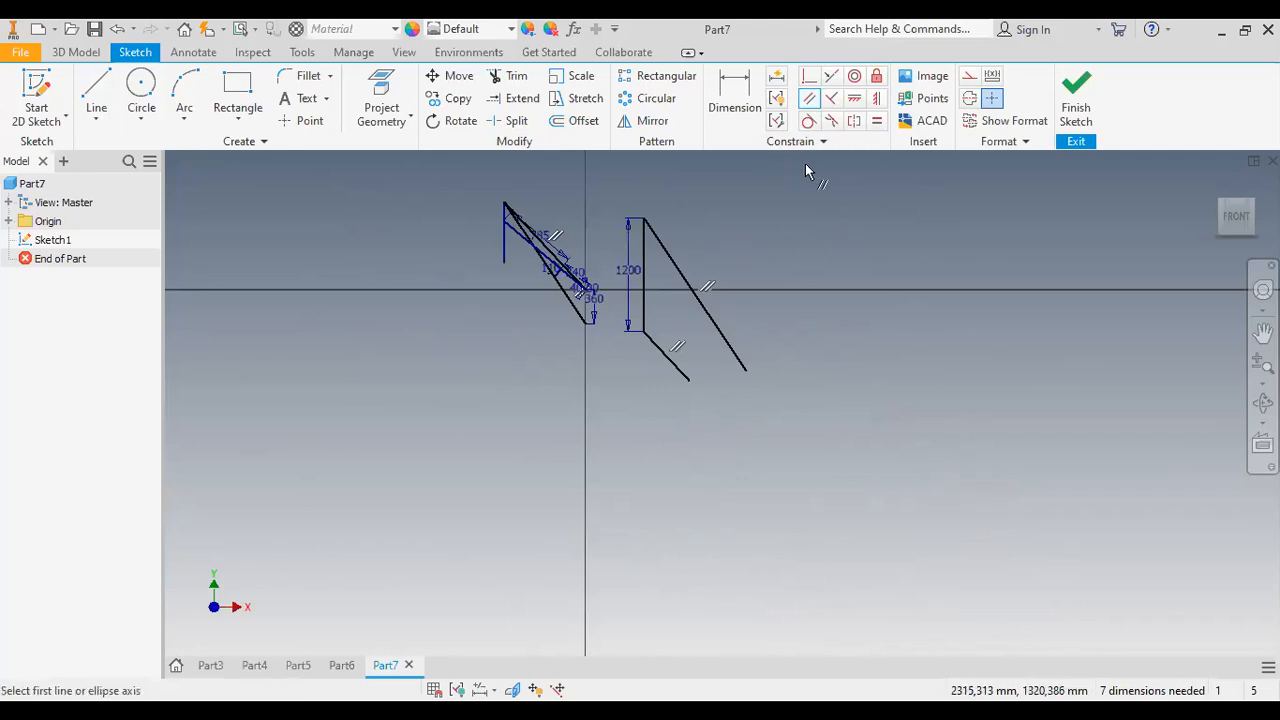
left_click(515, 98)
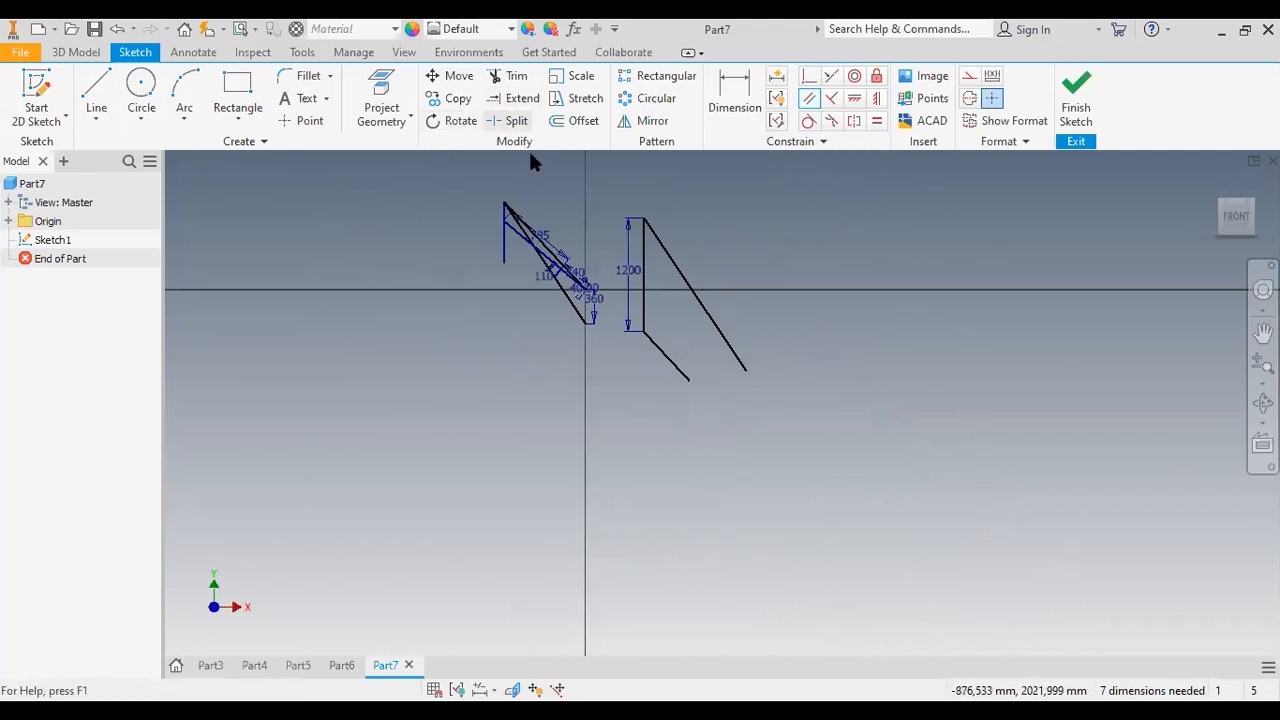
left_click(683, 374)
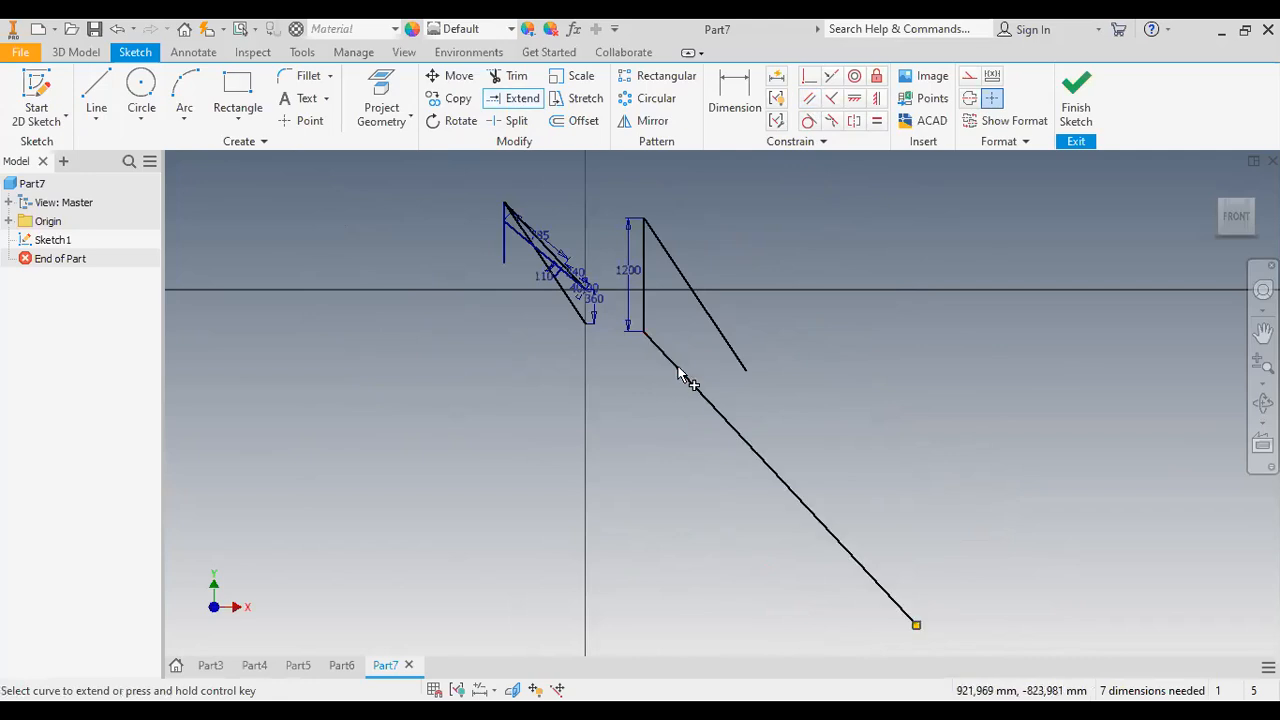
left_click(731, 347)
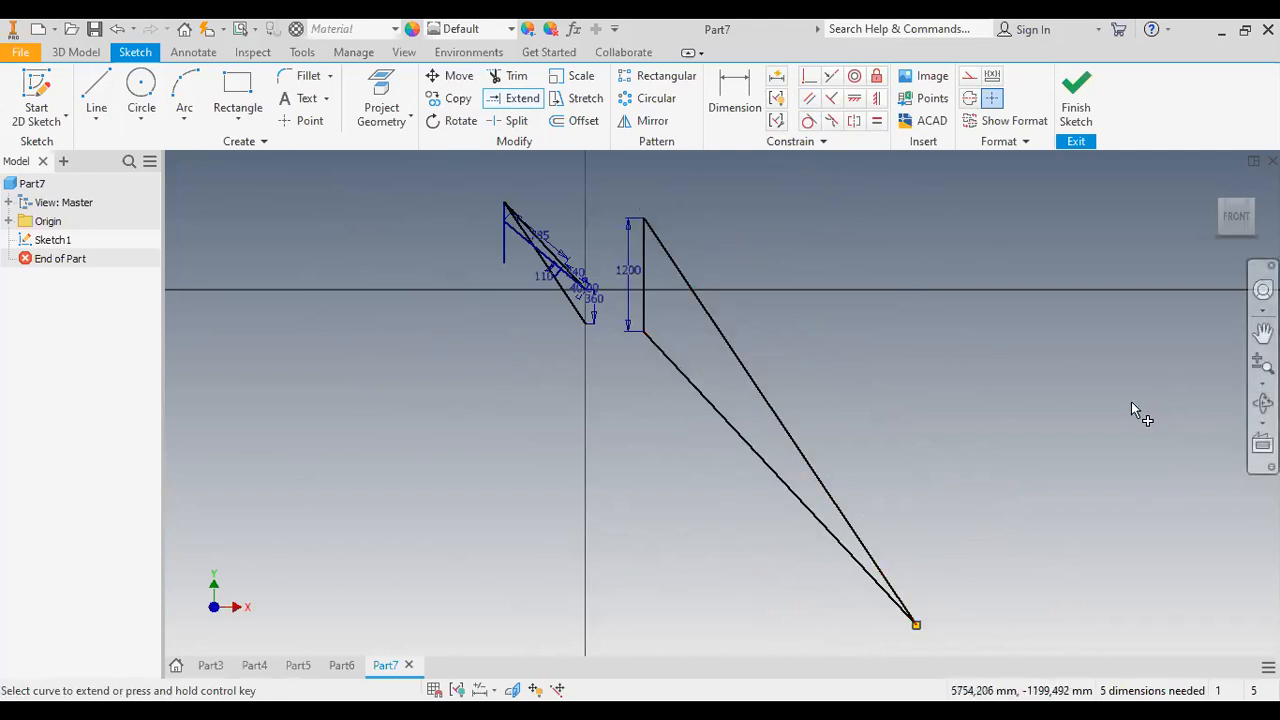
key("Escape")
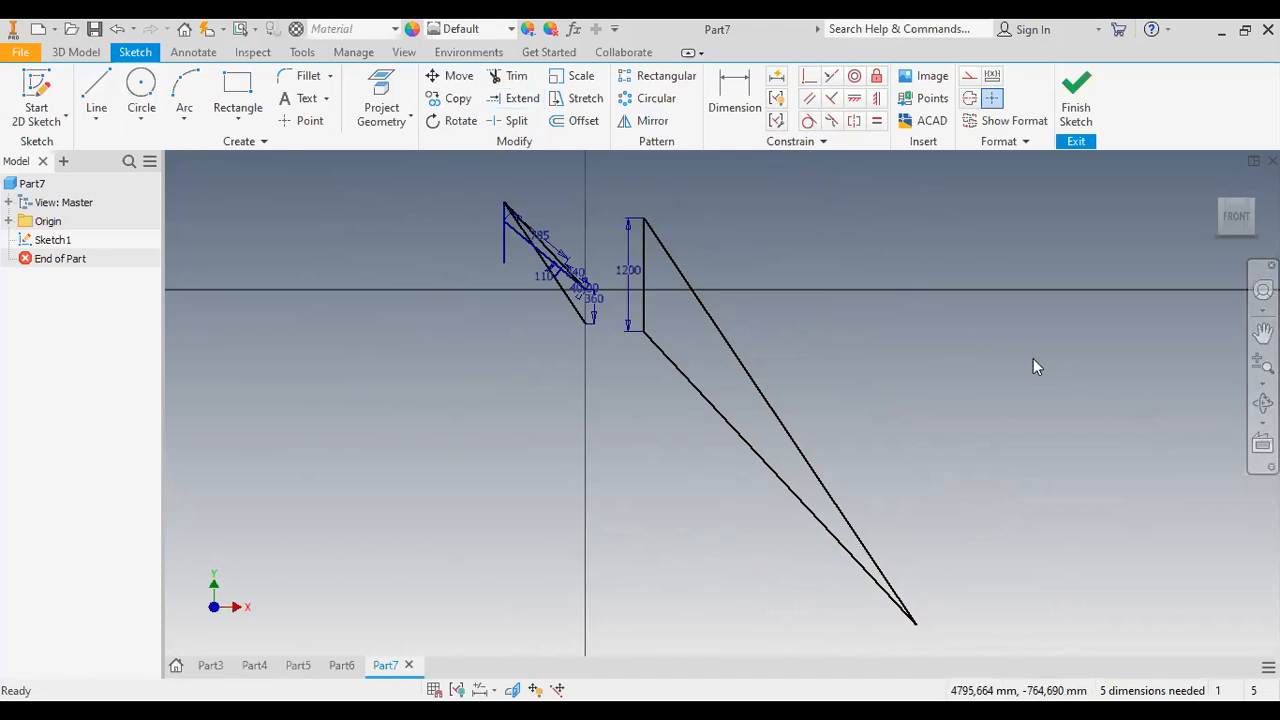
- Dimension the length of the triangle's long sloping side and add a driven length dimension to its lower sloping side
left_click(734, 92)
left_click(784, 425)
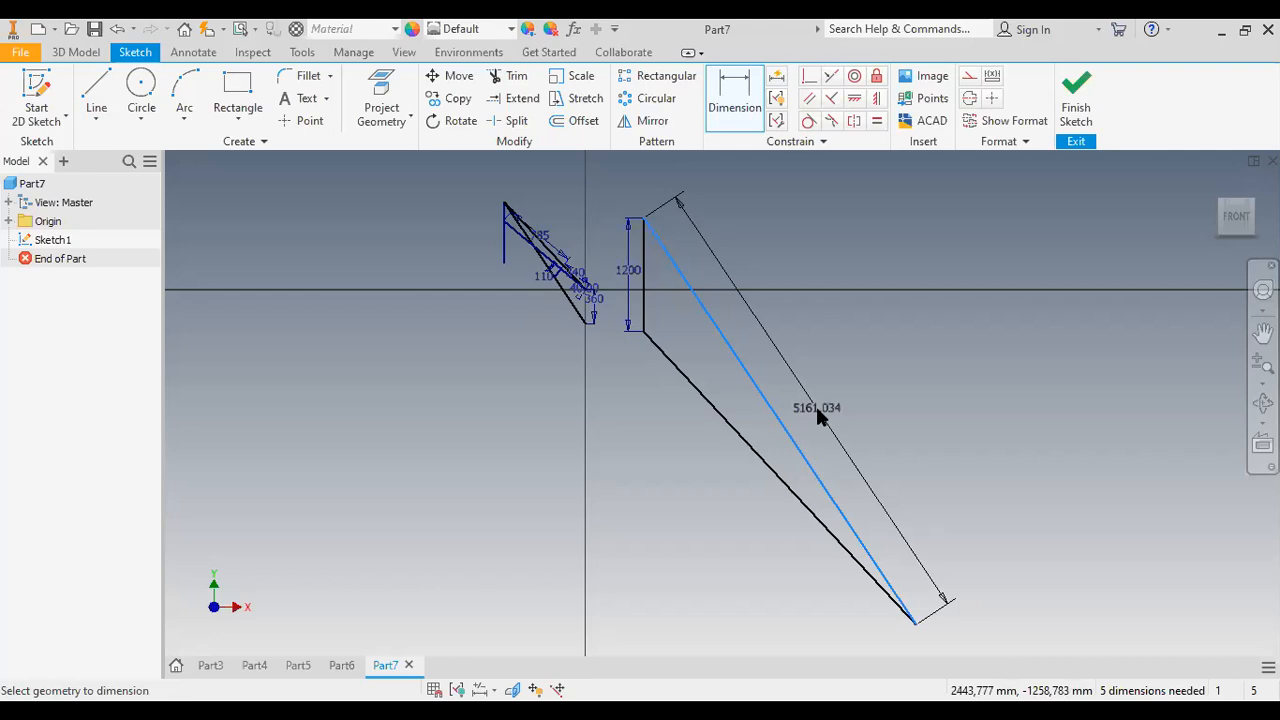
left_click(816, 407)
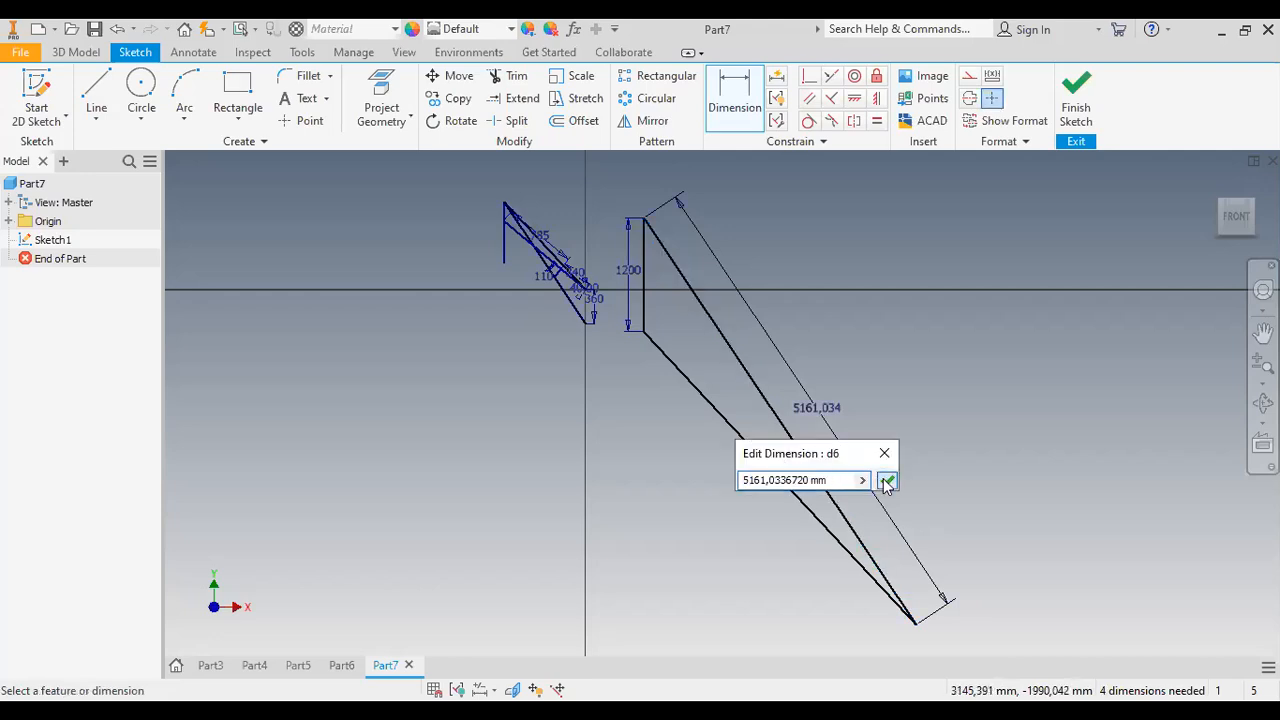
left_click(886, 481)
left_click(756, 455)
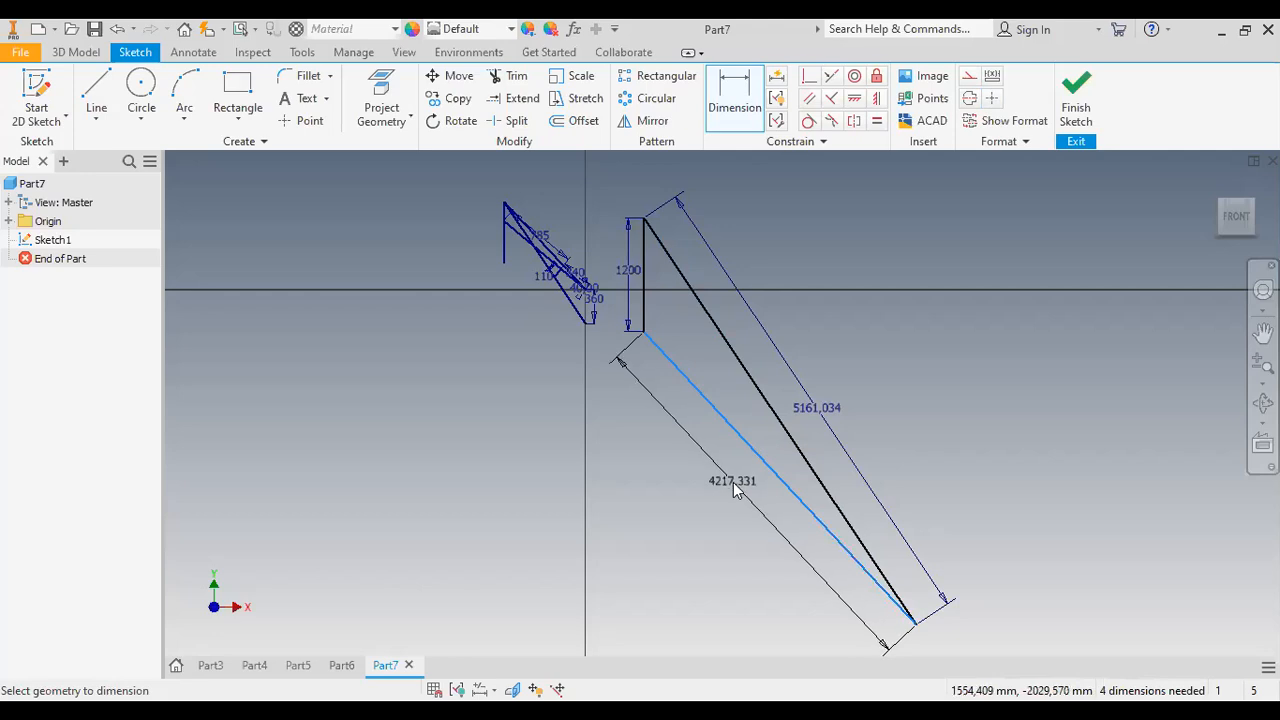
left_click(740, 485)
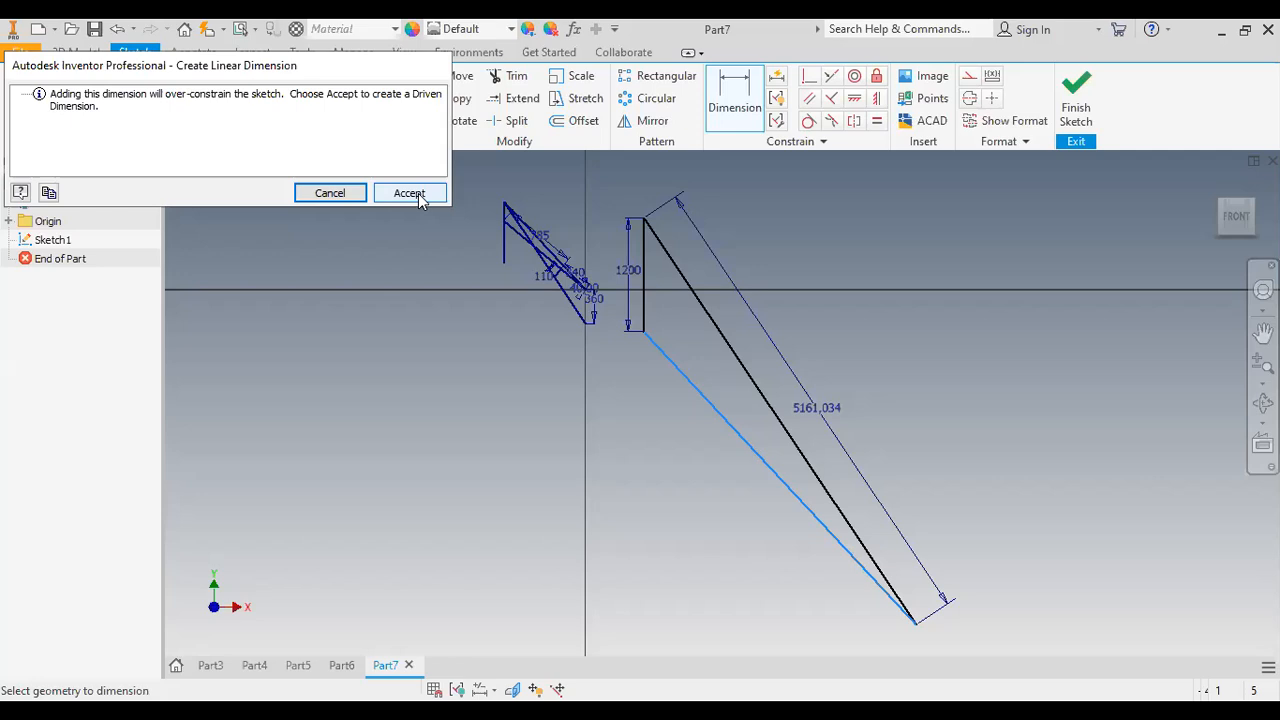
left_click(421, 200)
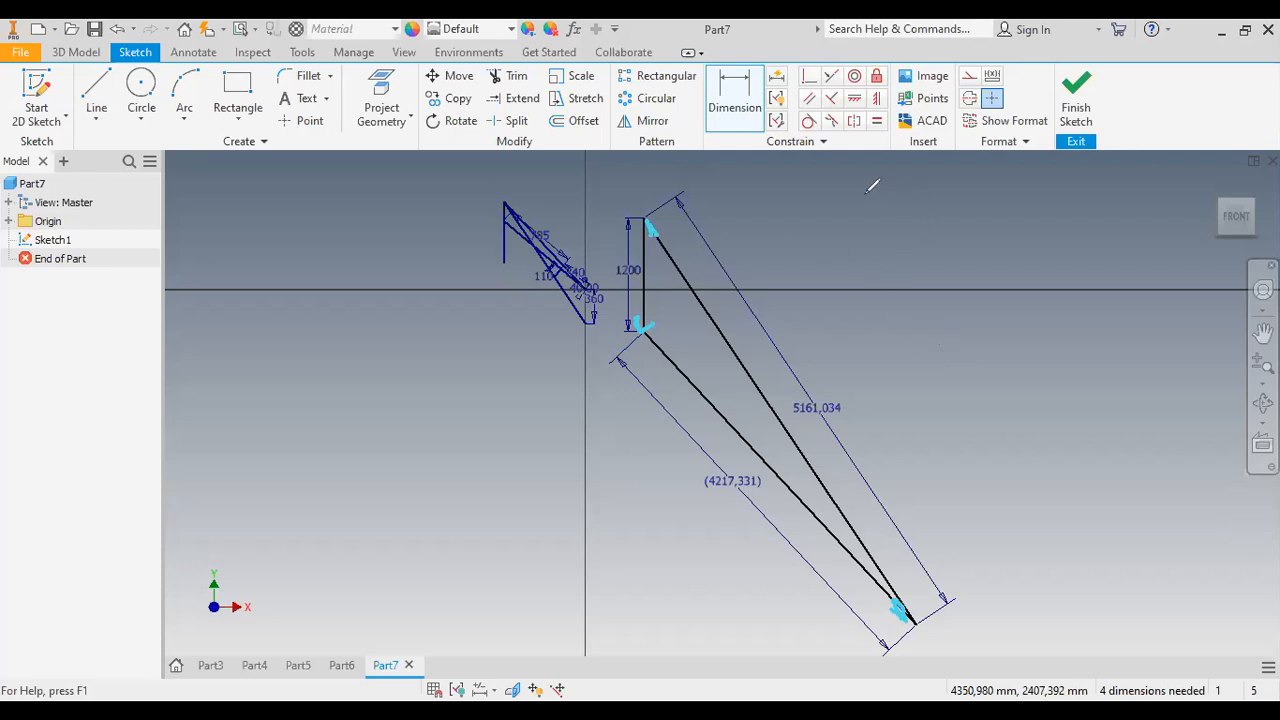
- Handwrite the weight calculation W = m·g = 120 kg · 10 m/s² beside the force triangle, with 9,81 noted below the 10
mouse_move(858, 185)
left_mouse_down()
mouse_move(867, 211)
mouse_move(932, 199)
left_mouse_up()
mouse_move(916, 211)
left_mouse_down()
mouse_move(962, 204)
mouse_move(990, 228)
mouse_move(1070, 221)
mouse_move(1112, 263)
left_mouse_up()
left_click(1004, 226)
left_click_drag(917, 280, 932, 279)
mouse_move(918, 287)
left_mouse_down()
mouse_move(943, 305)
mouse_move(984, 302)
left_mouse_up()
left_click(1020, 332)
mouse_move(1062, 326)
left_mouse_down()
mouse_move(1055, 348)
mouse_move(1080, 330)
mouse_move(1134, 330)
mouse_move(1144, 351)
mouse_move(1091, 391)
mouse_move(1133, 394)
left_mouse_up()
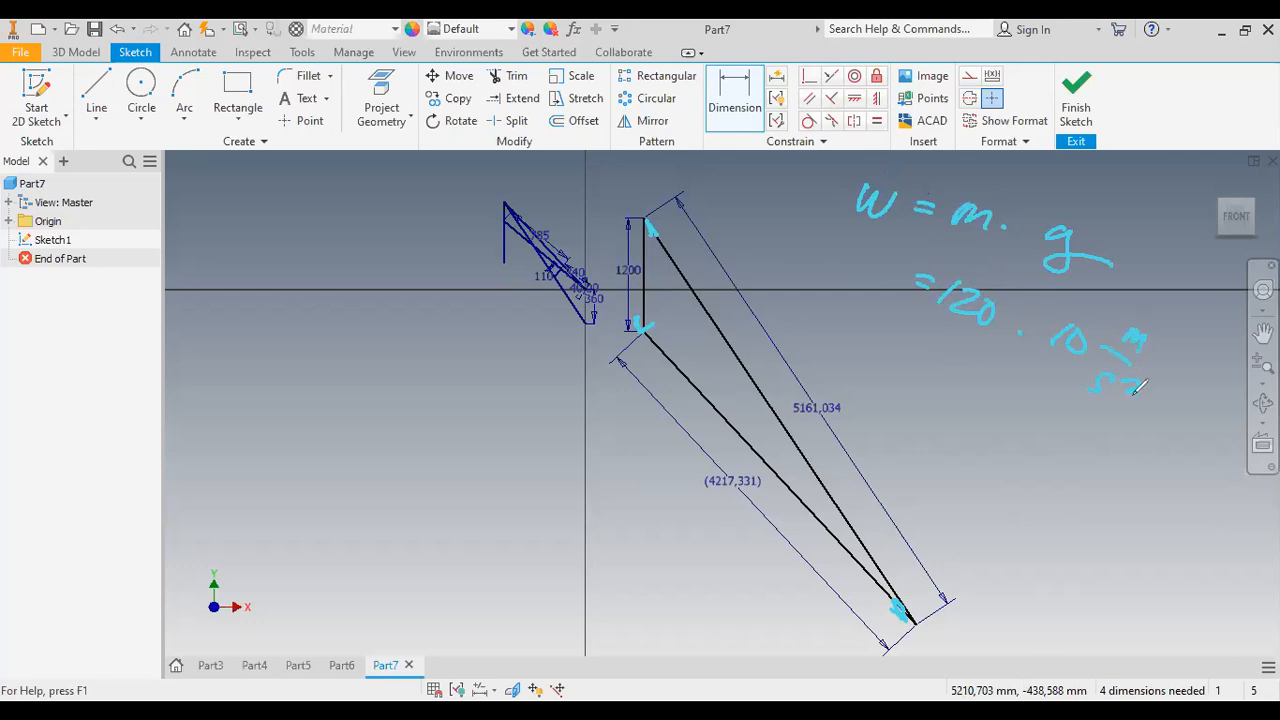
left_click_drag(1015, 292, 1011, 302)
left_click_drag(1027, 311, 1013, 329)
mouse_move(1026, 407)
left_mouse_down()
mouse_move(1057, 430)
mouse_move(1082, 414)
mouse_move(1087, 439)
left_mouse_up()
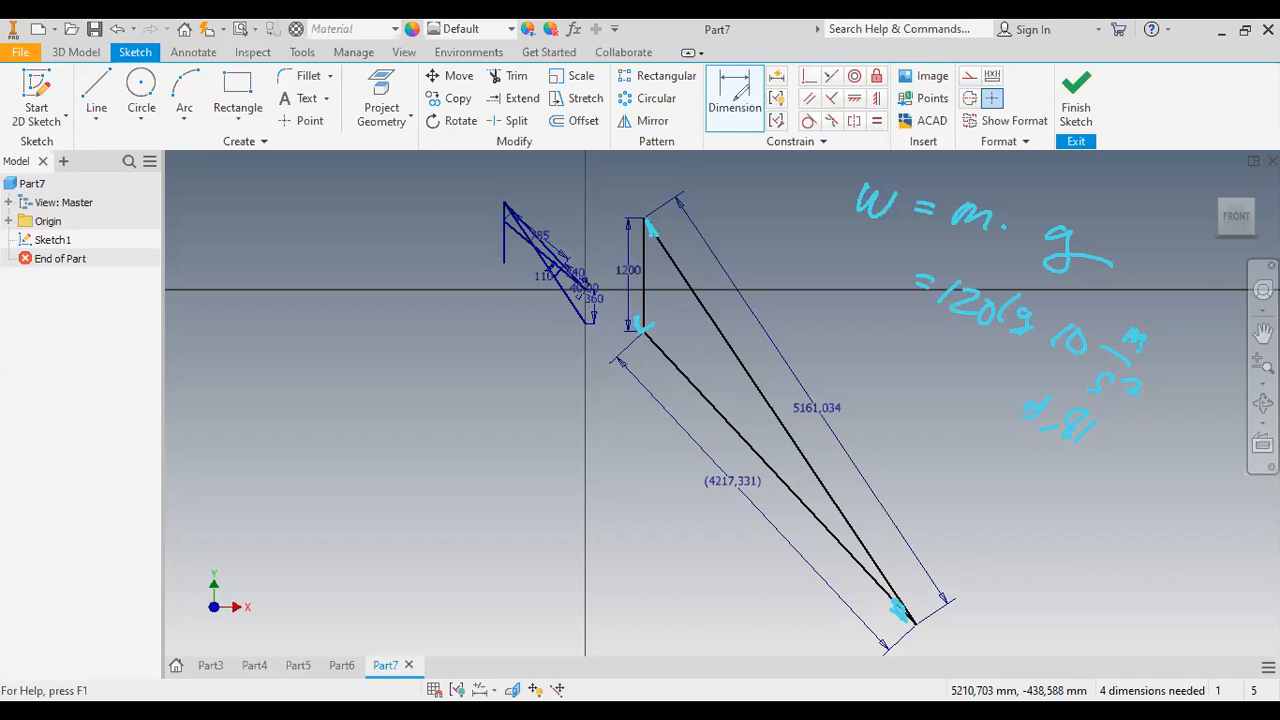
- Clear the handwritten notes and set the force triangle's vertical side length to 120*9,81
left_click(733, 101)
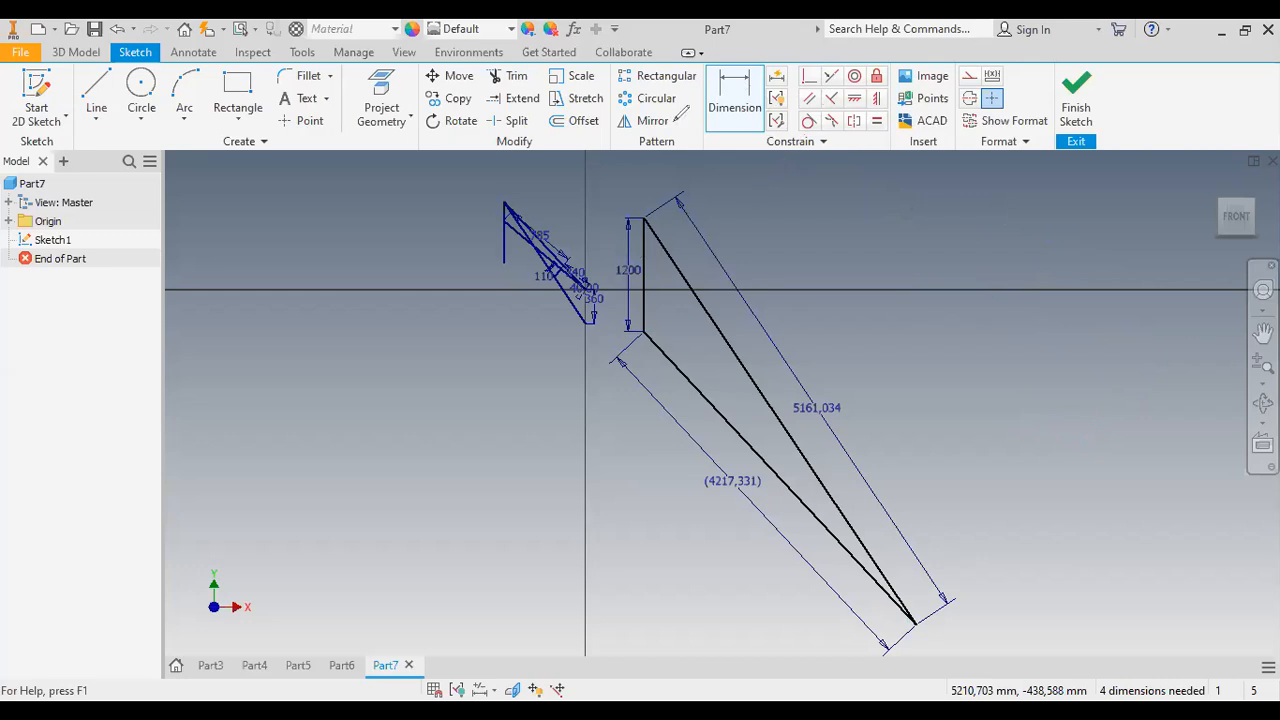
double_click(634, 274)
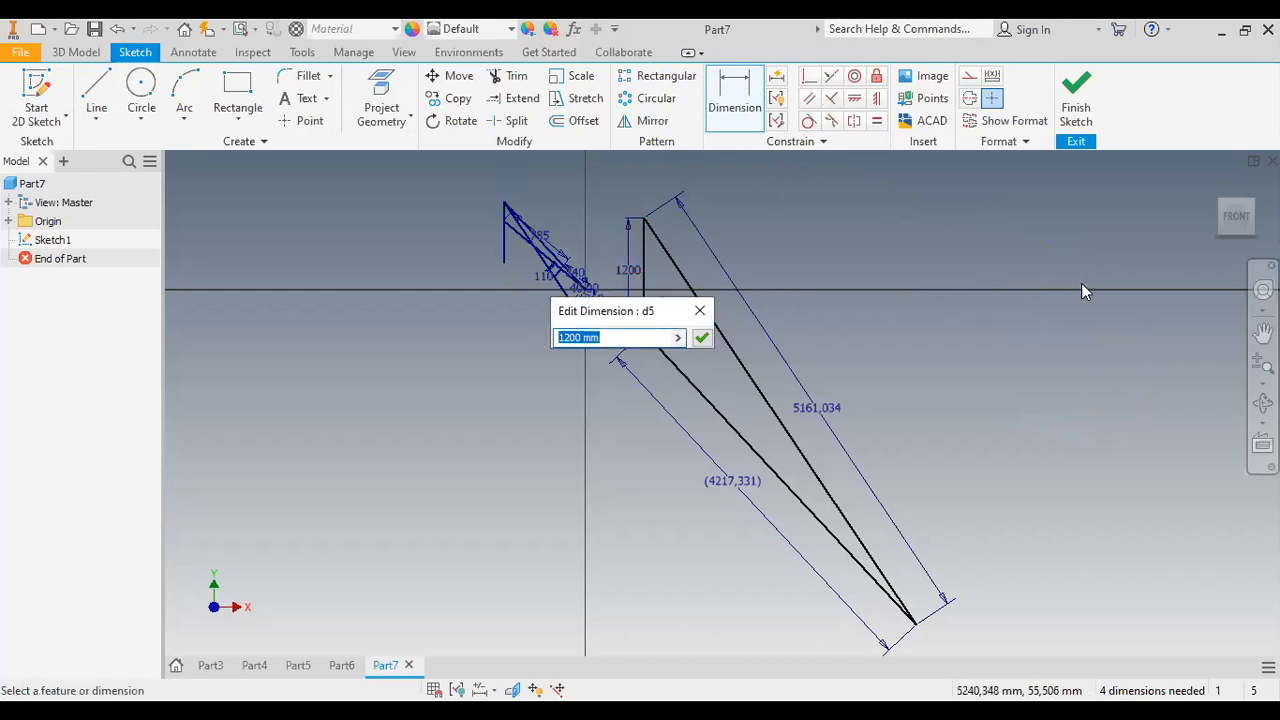
type("120*9,81")
key("Return")
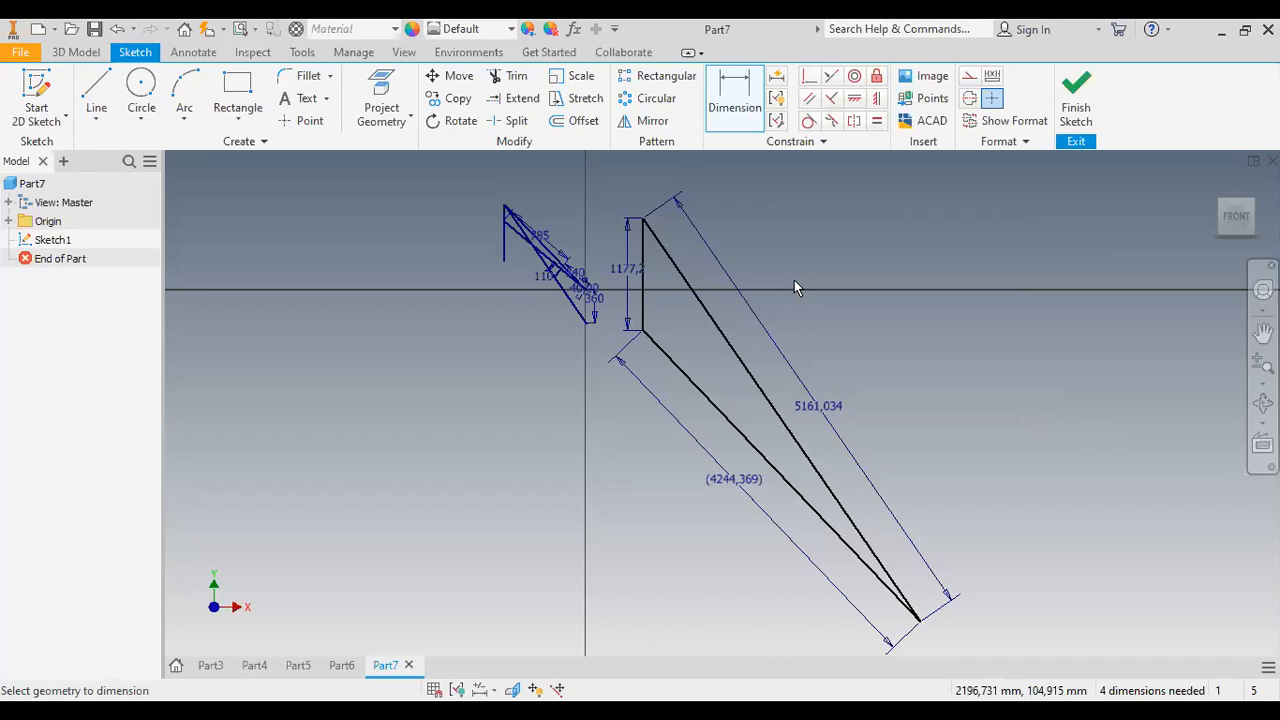
- Try to constrain the triangle's long side parallel to the mechanism line ending below the origin
scroll(692, 286, "up", 3)
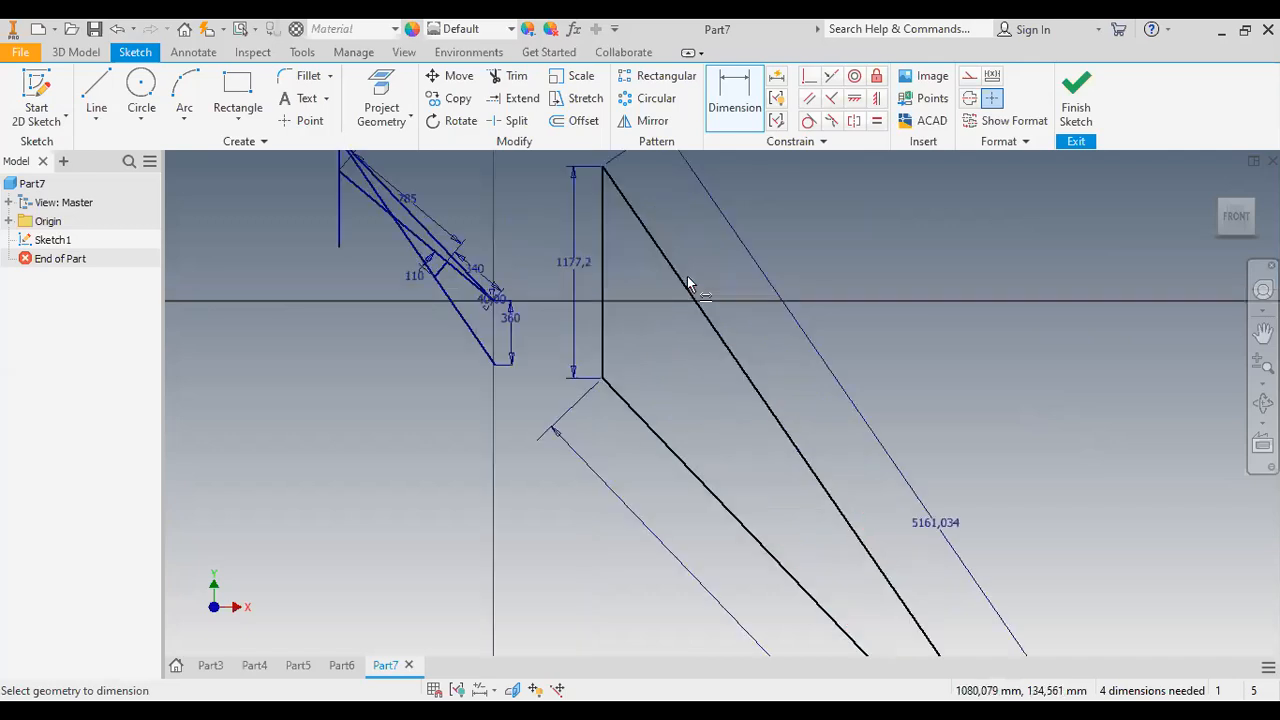
scroll(690, 285, "down", 2)
scroll(690, 285, "up", 3)
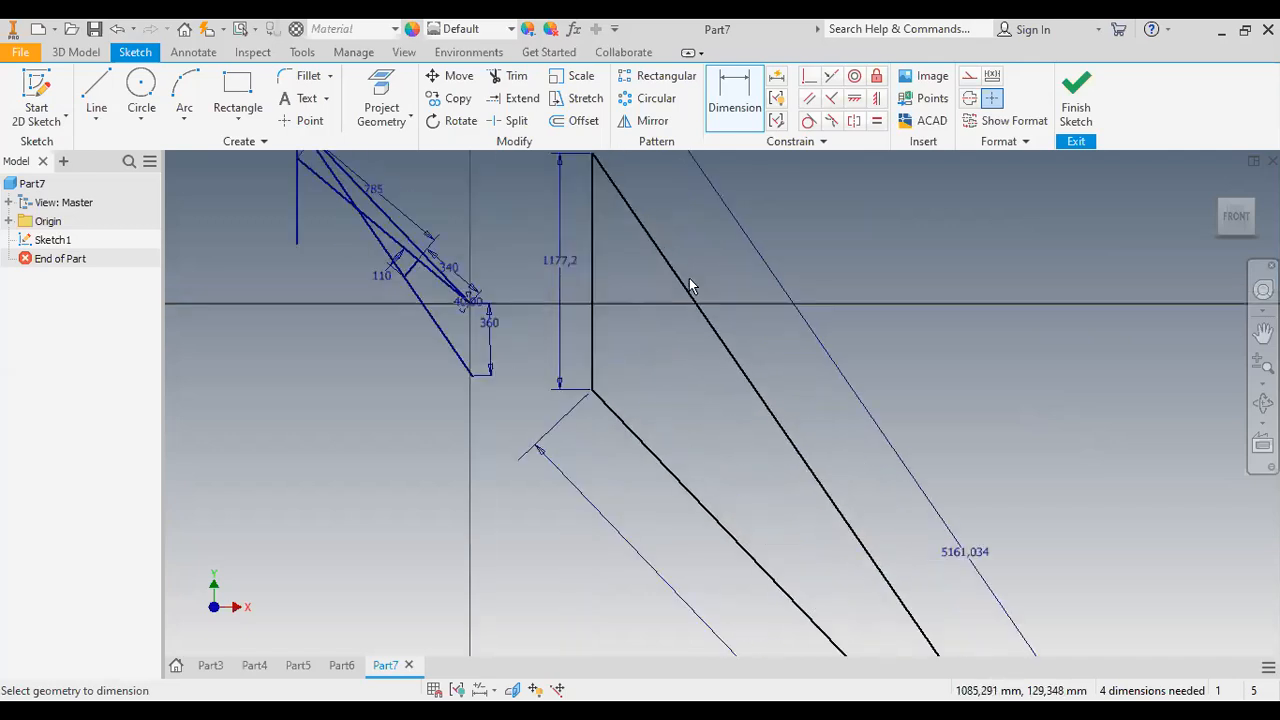
scroll(690, 285, "down", 2)
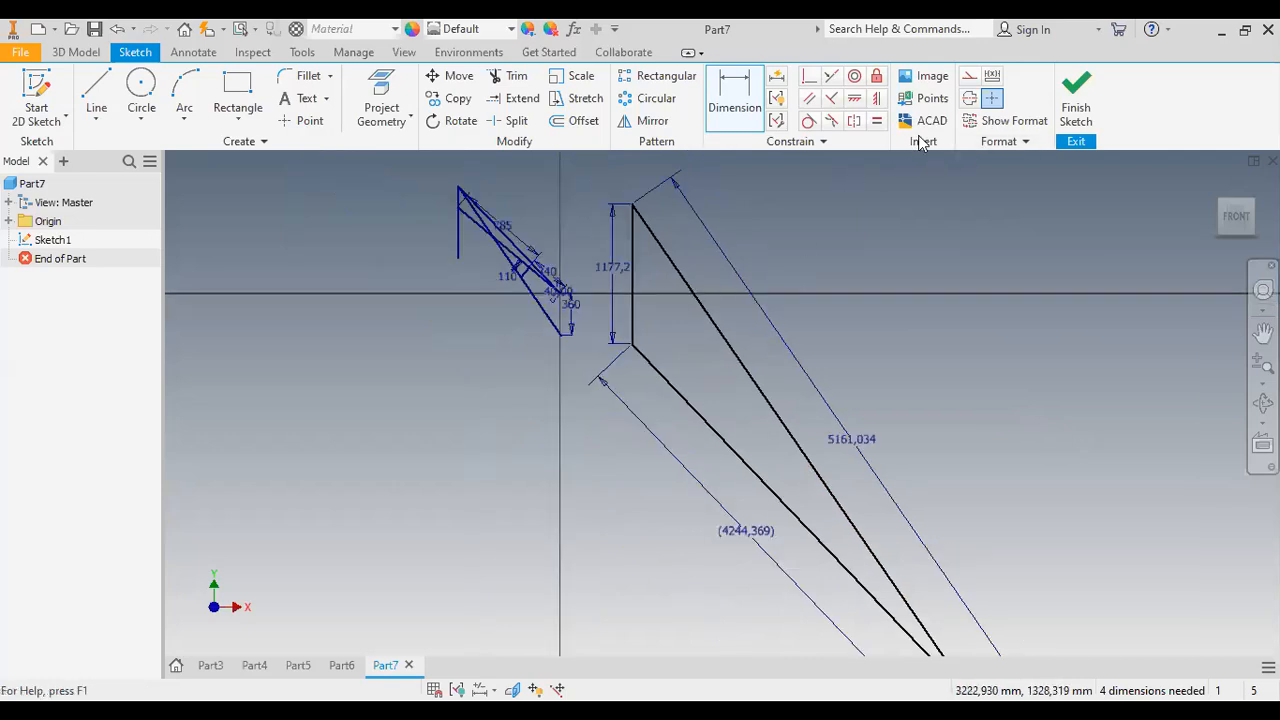
left_click(810, 102)
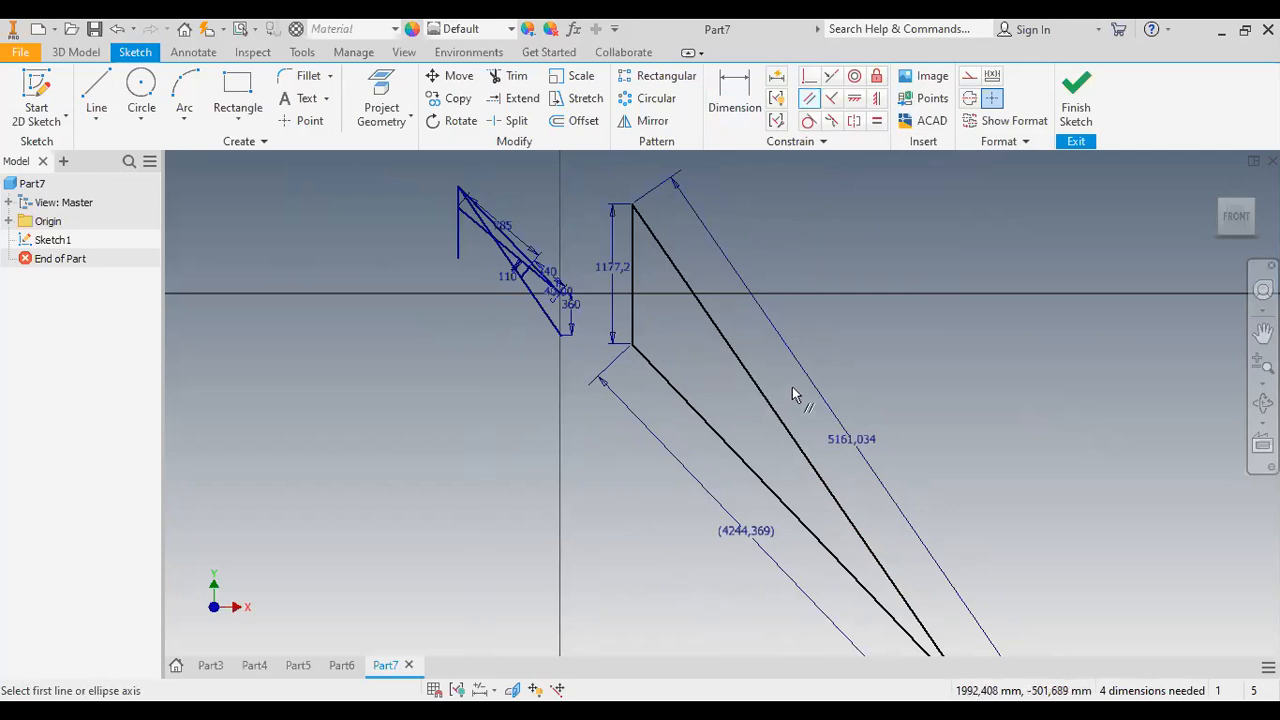
left_click(778, 418)
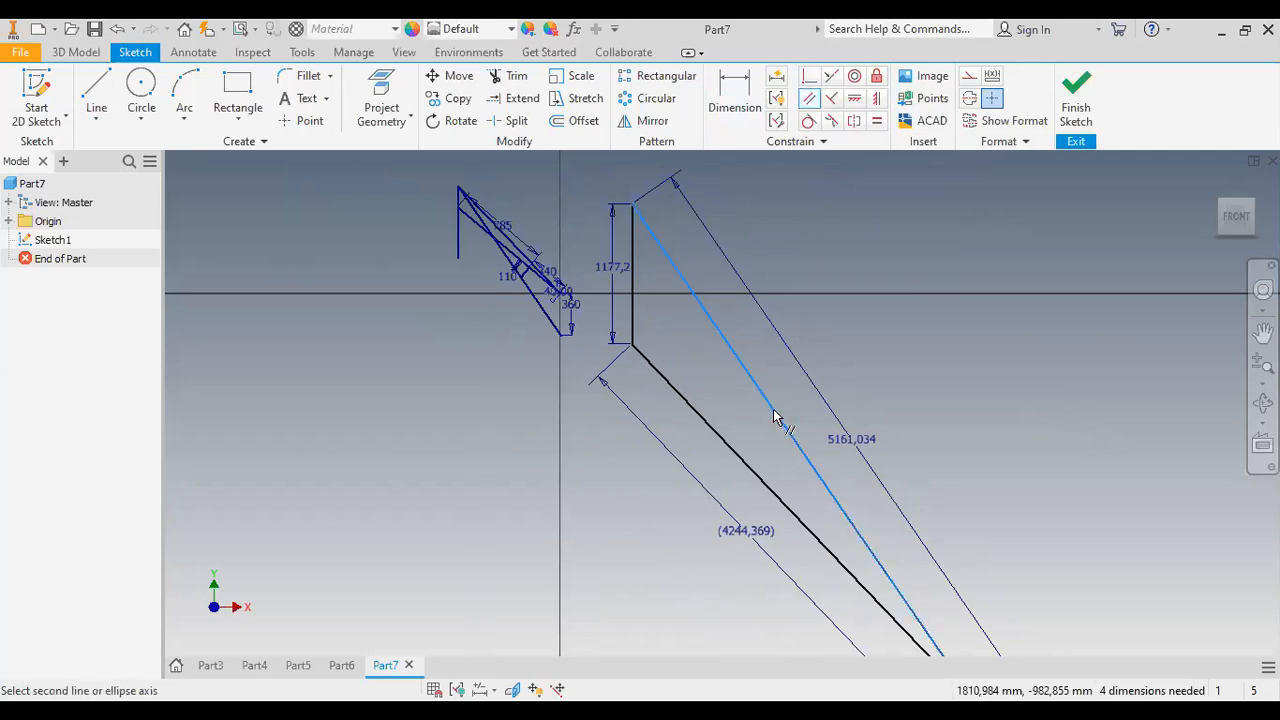
left_click(533, 305)
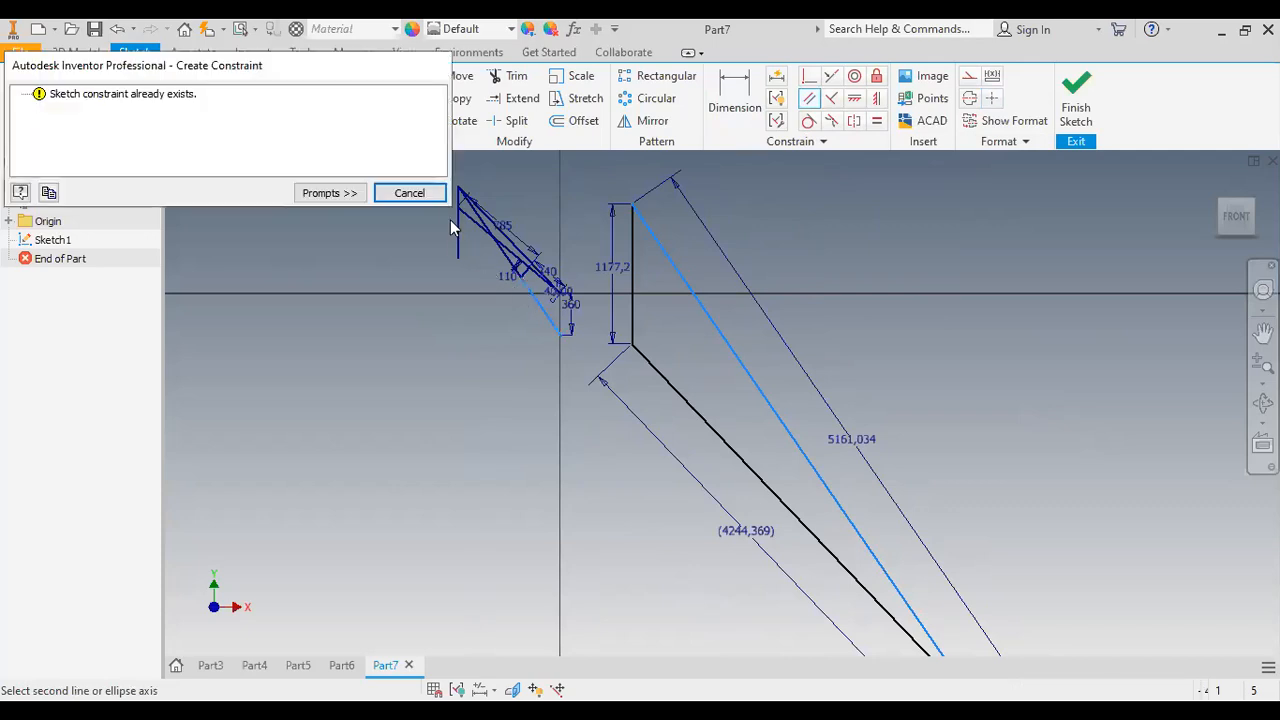
left_click(432, 194)
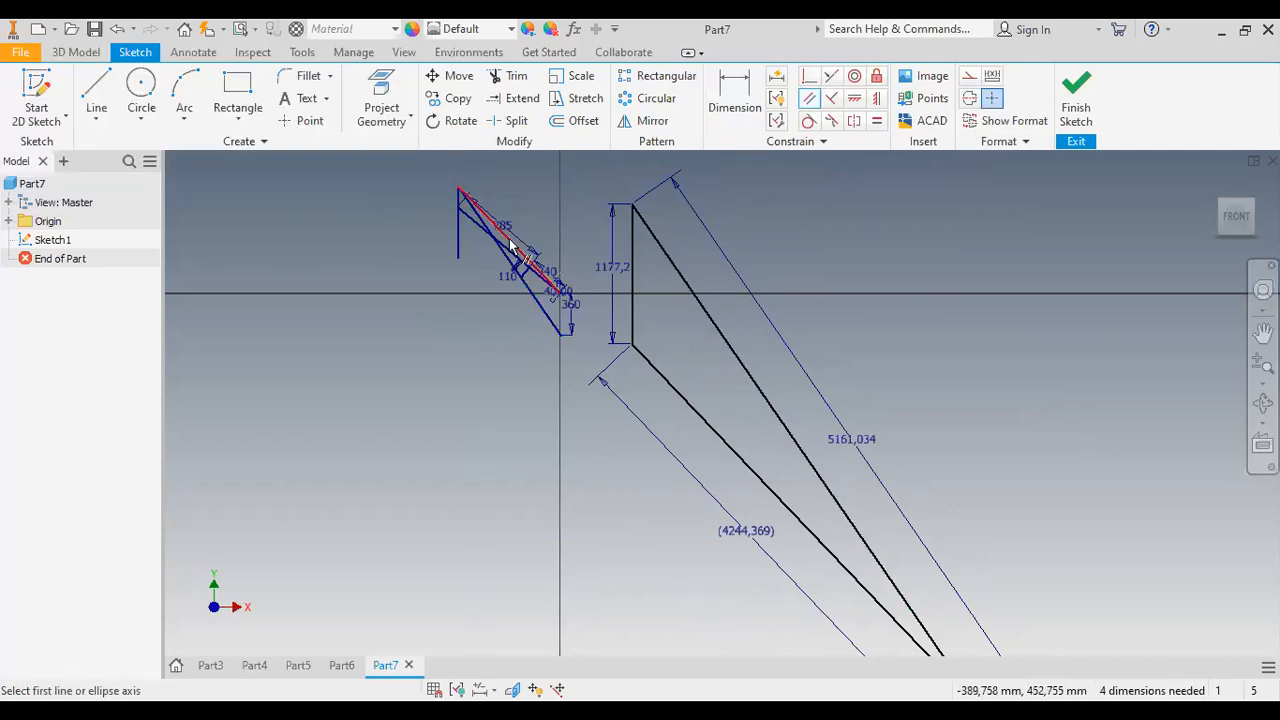
- Try to constrain the triangle's lower sloping side parallel to the mechanism line from the origin to the intersection
left_click(762, 480)
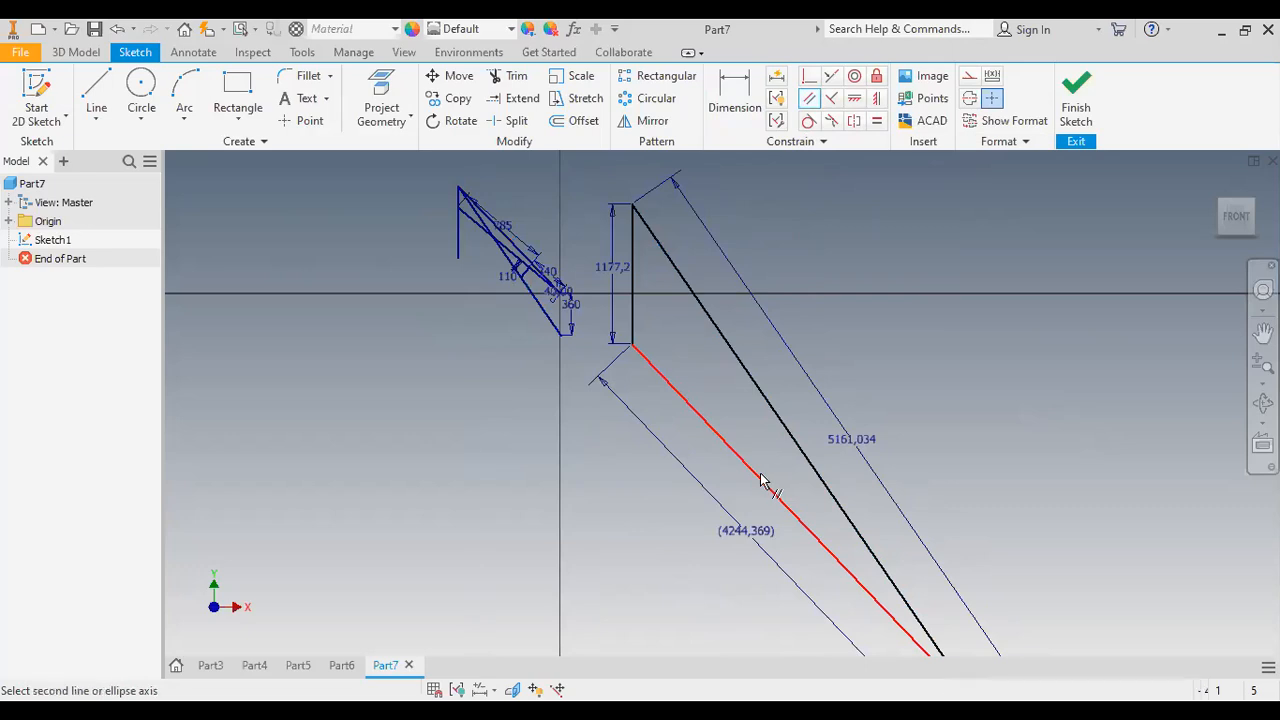
left_click(505, 240)
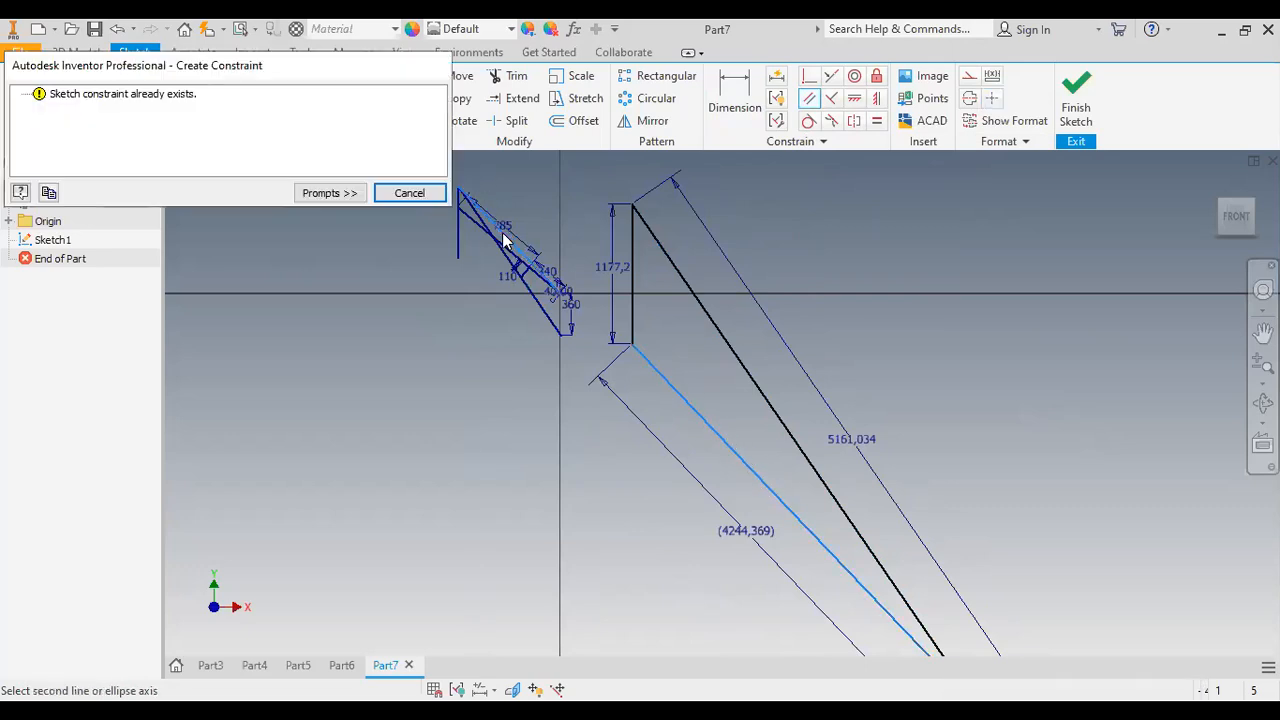
left_click(427, 195)
scroll(974, 321, "up", 2)
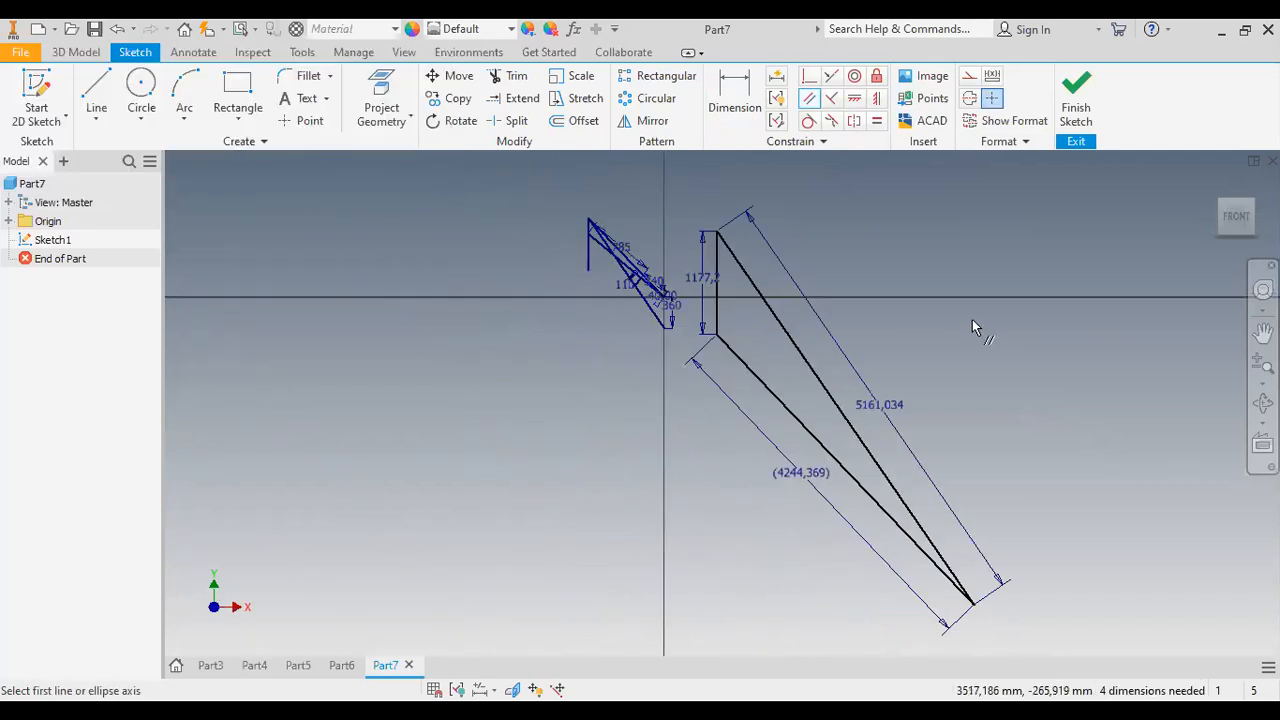
scroll(1010, 480, "down", 3)
scroll(1010, 478, "up", 2)
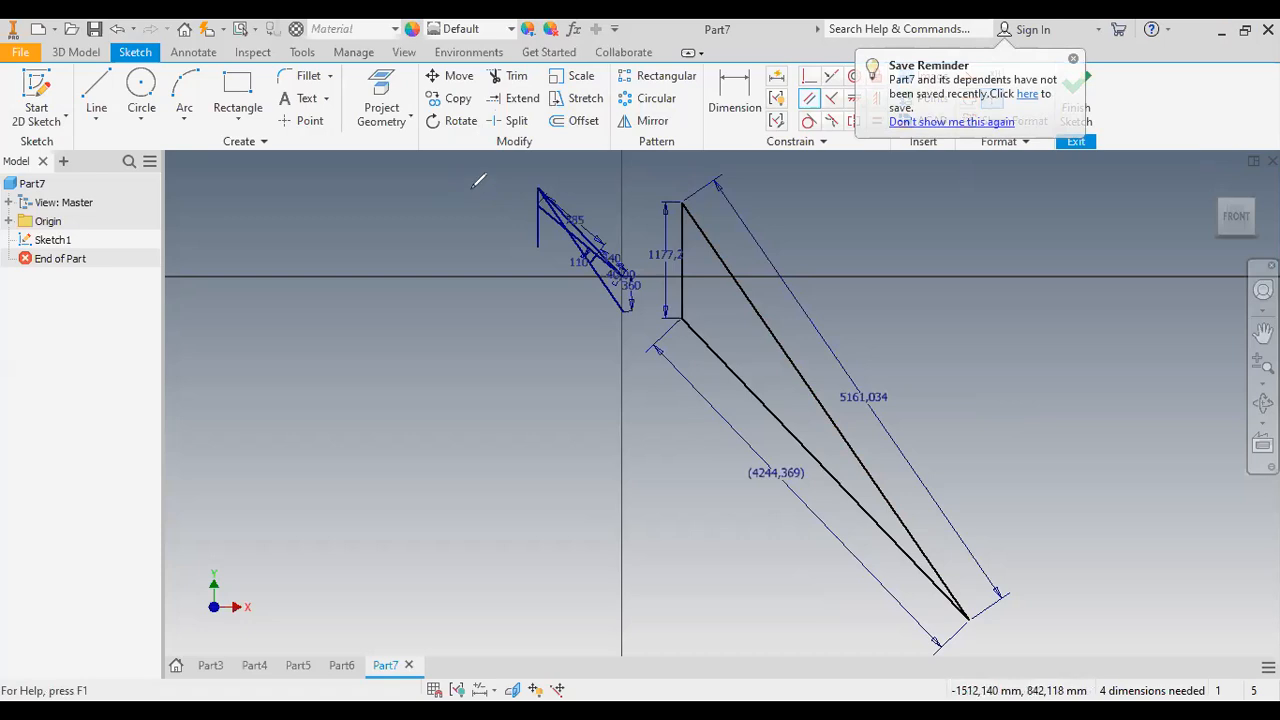
- Handwrite the title "DBB" beside the mechanism sketch and "Poligon gaya" beside the force triangle
mouse_move(462, 187)
left_mouse_down()
mouse_move(455, 211)
mouse_move(479, 212)
left_mouse_up()
mouse_move(484, 191)
left_mouse_down()
mouse_move(478, 211)
mouse_move(491, 216)
left_mouse_up()
left_click_drag(498, 197, 494, 213)
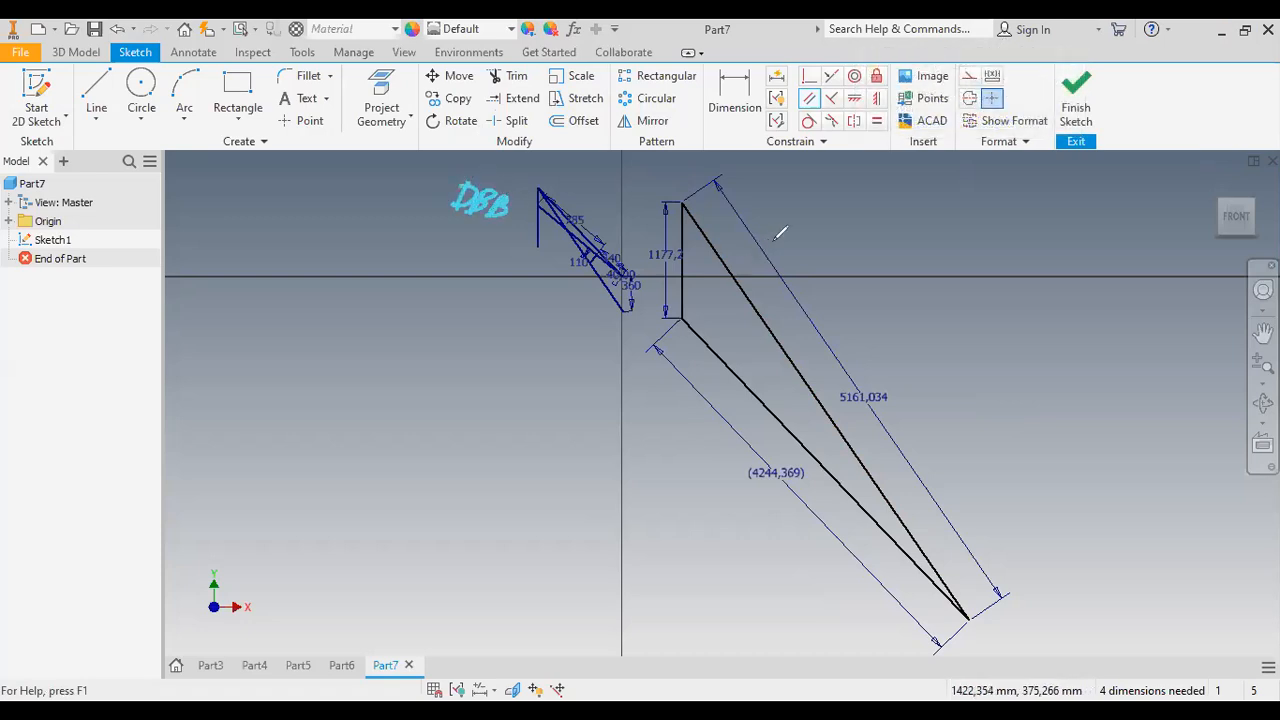
mouse_move(808, 190)
left_mouse_down()
mouse_move(795, 221)
mouse_move(813, 206)
mouse_move(828, 230)
left_mouse_up()
mouse_move(846, 220)
left_mouse_down()
mouse_move(822, 244)
mouse_move(858, 235)
left_mouse_up()
left_click_drag(870, 231, 878, 242)
mouse_move(906, 248)
left_mouse_down()
mouse_move(922, 246)
mouse_move(902, 272)
mouse_move(962, 268)
mouse_move(958, 296)
left_mouse_up()
left_click_drag(1008, 276, 1014, 291)
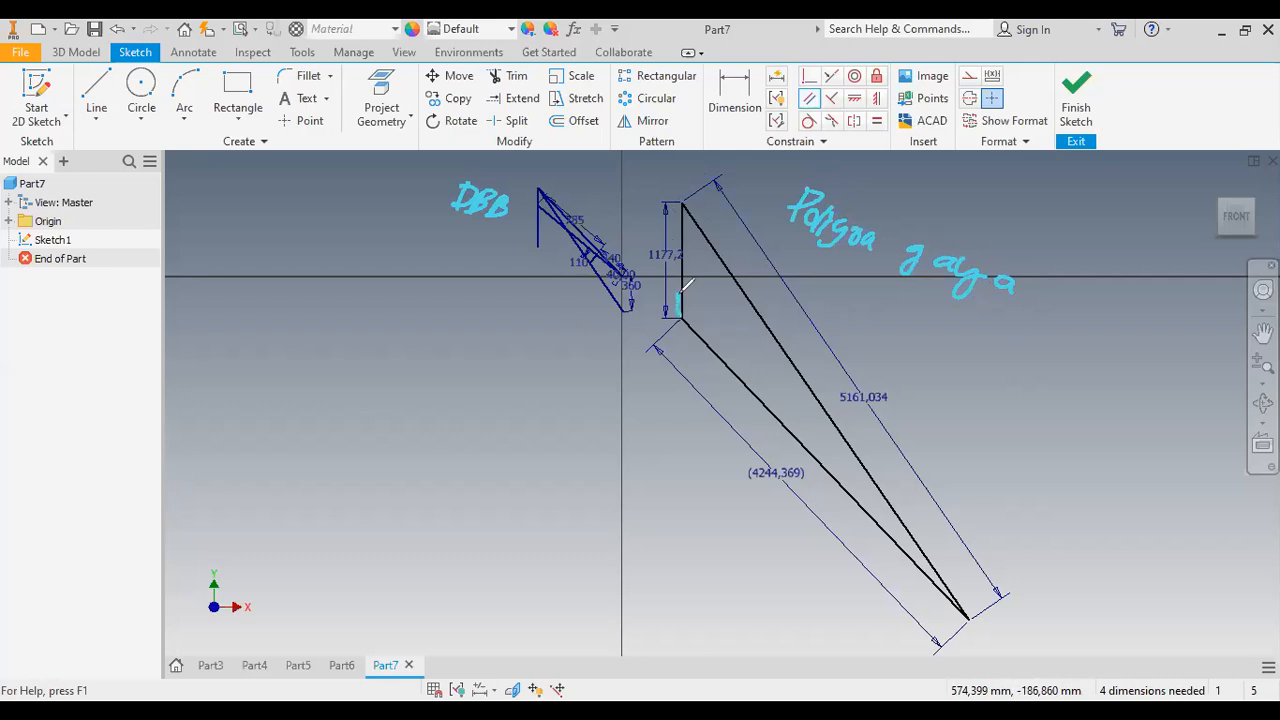
- Mark handwritten arrowheads at the triangle's three corners to show the force directions head to tail
left_click_drag(684, 316, 681, 294)
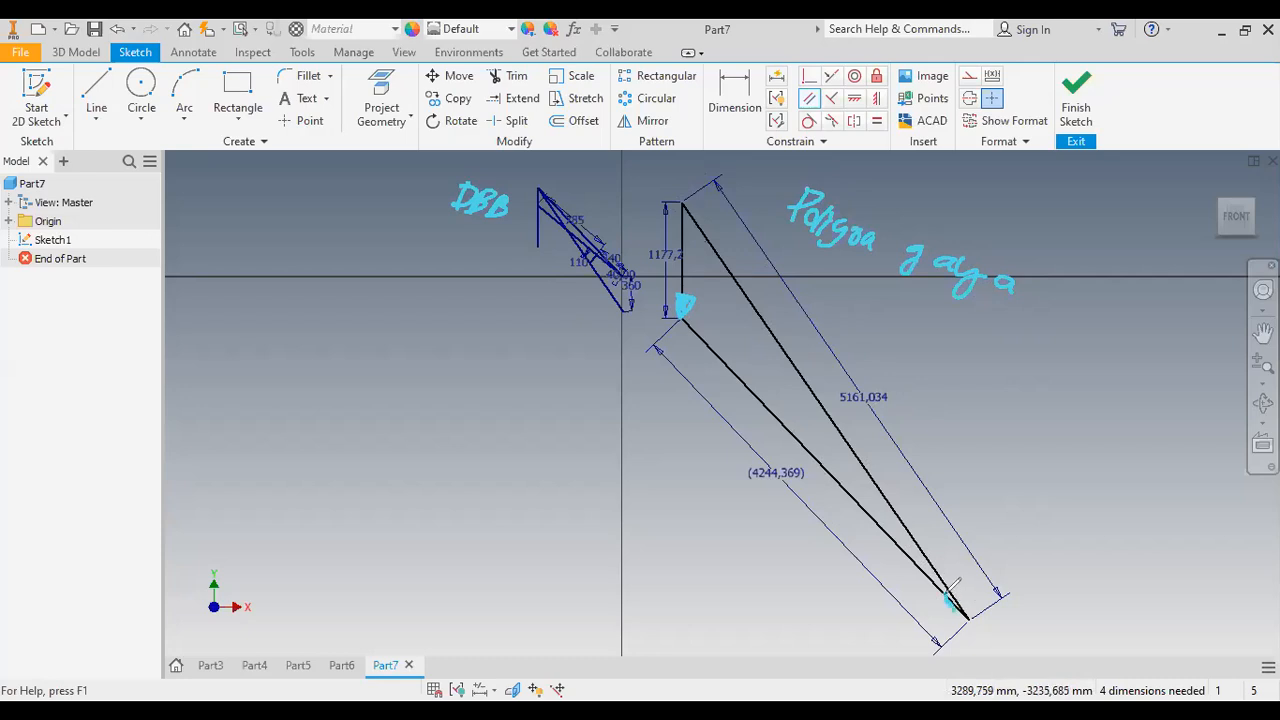
mouse_move(948, 597)
left_mouse_down()
mouse_move(962, 614)
mouse_move(956, 595)
left_mouse_up()
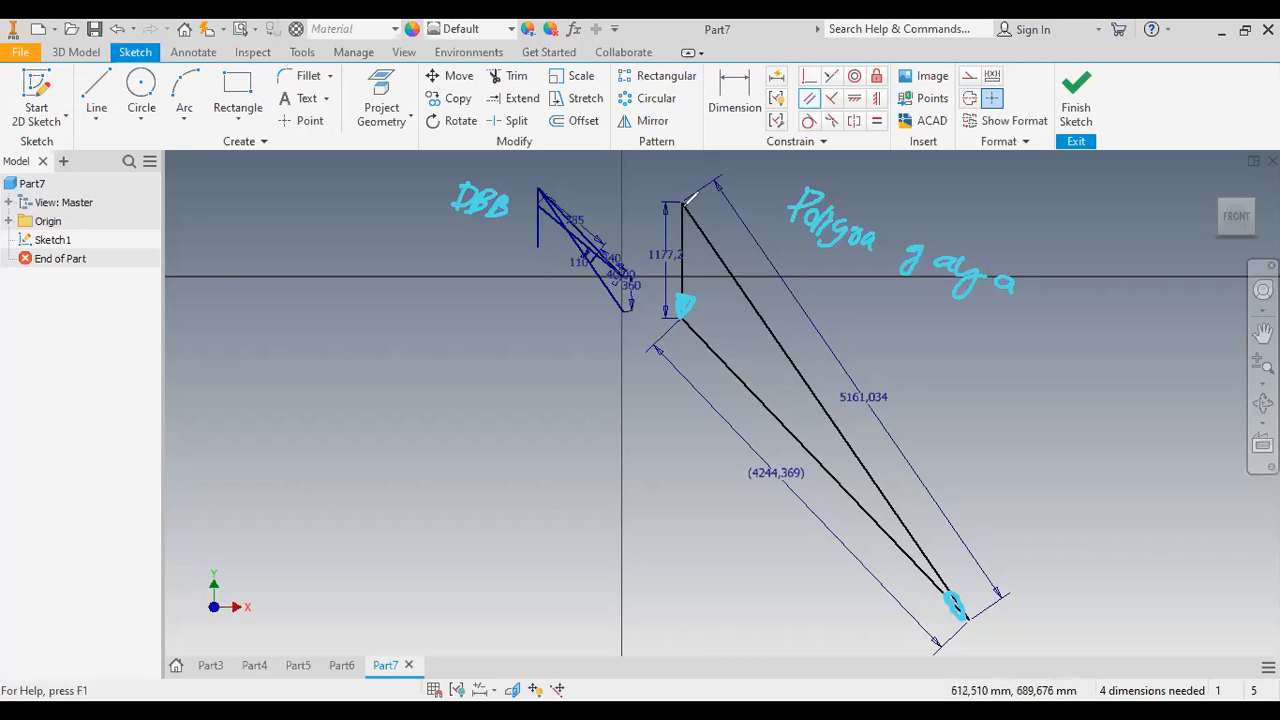
left_click_drag(686, 208, 690, 222)
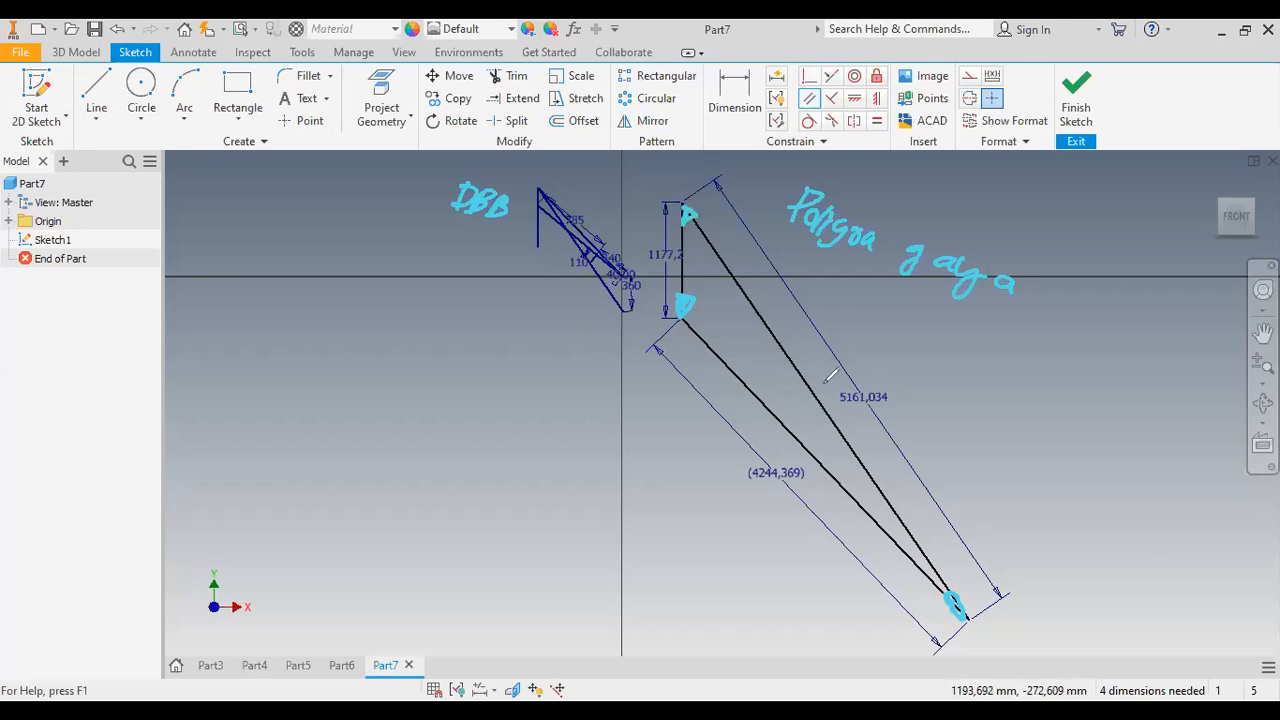
- Handwrite F_C beside the long side's dimension and F_O beside the lower side's dimension, and circle the F_C result
mouse_move(906, 396)
left_mouse_down()
mouse_move(949, 410)
mouse_move(972, 391)
mouse_move(962, 402)
mouse_move(983, 433)
left_mouse_up()
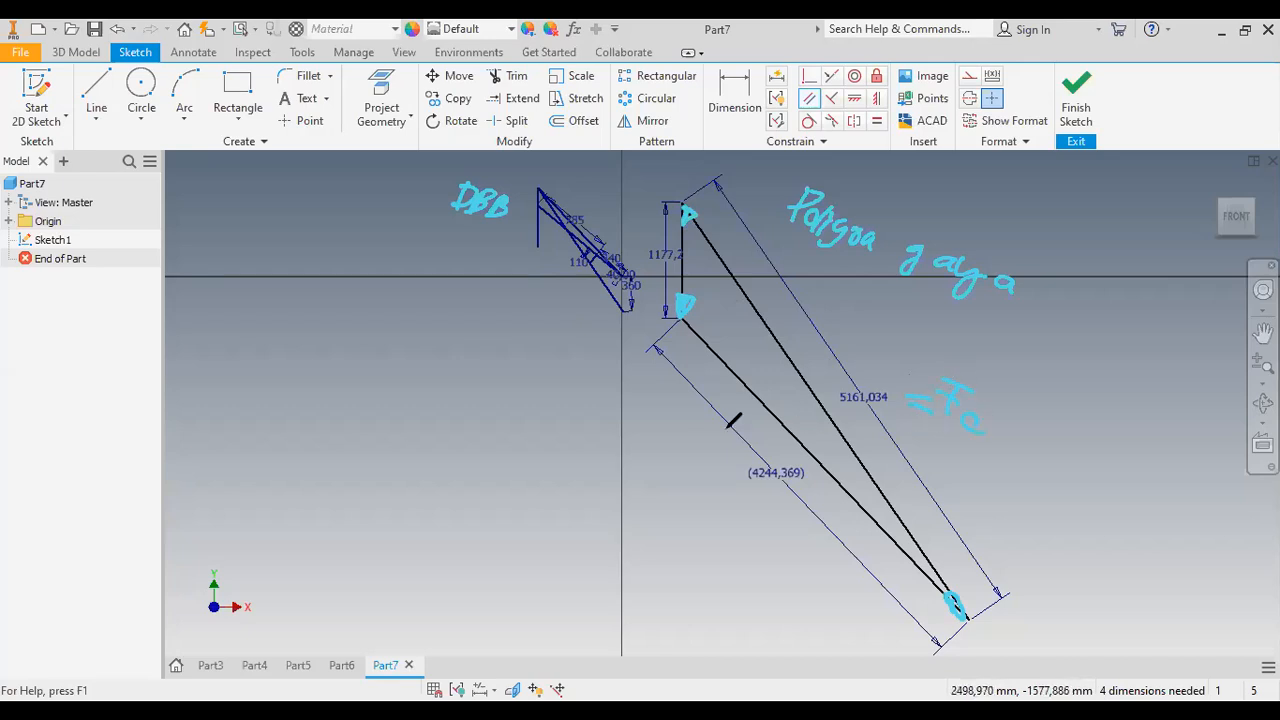
mouse_move(702, 463)
left_mouse_down()
mouse_move(696, 489)
mouse_move(719, 461)
left_mouse_up()
left_click_drag(688, 470, 745, 472)
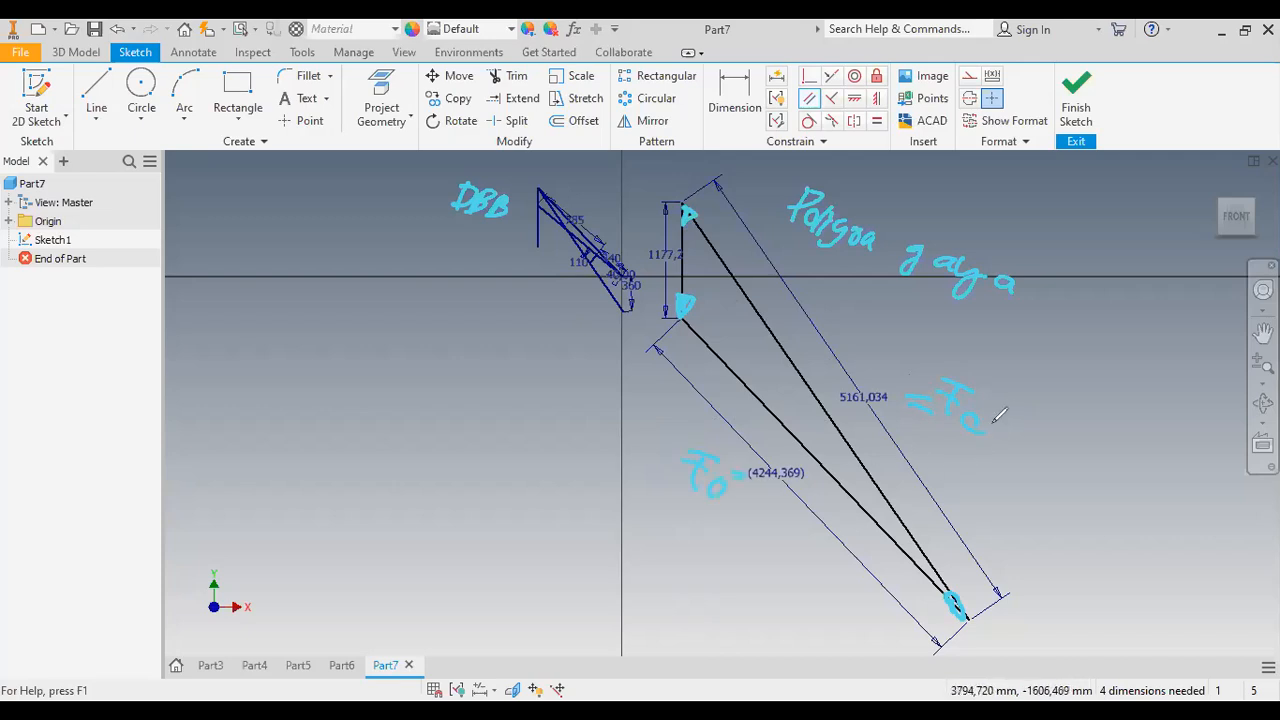
mouse_move(825, 376)
left_mouse_down()
mouse_move(973, 351)
mouse_move(995, 457)
left_mouse_up()
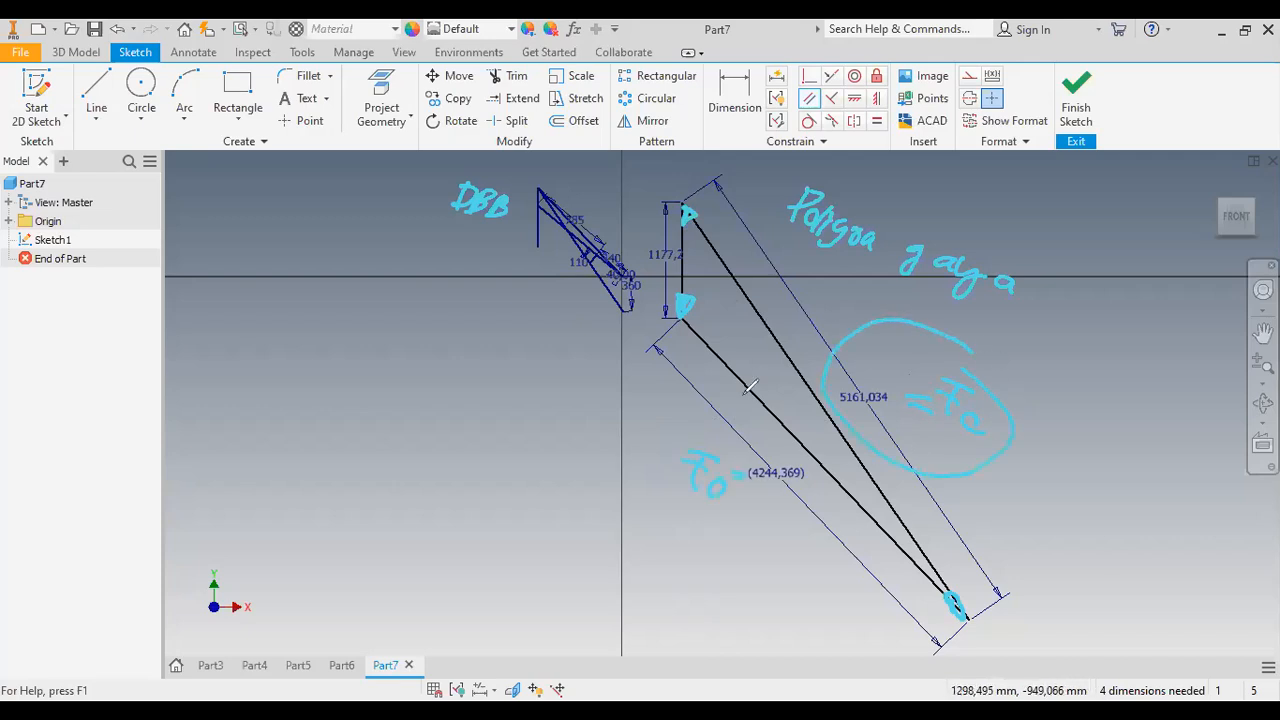
- Circle the handwritten F_O result together with the lower side's dimension value
mouse_move(795, 432)
left_mouse_down()
mouse_move(662, 462)
mouse_move(820, 520)
mouse_move(826, 449)
left_mouse_up()
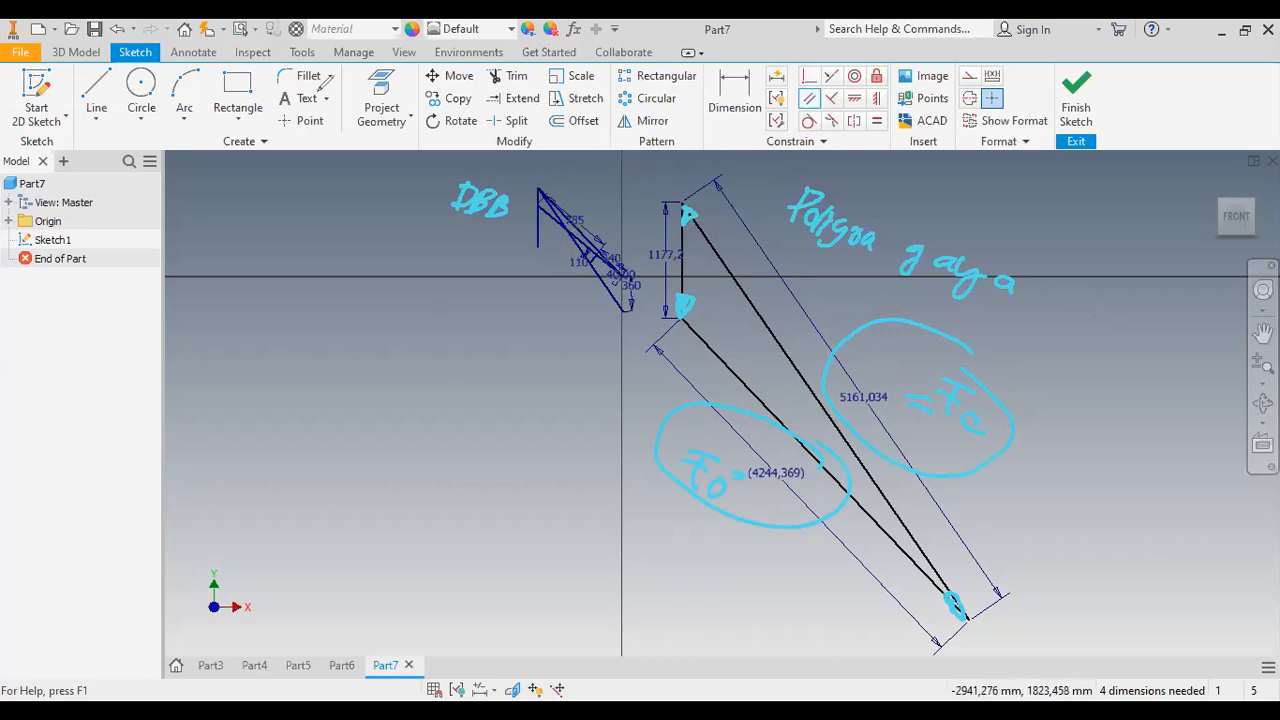
- Examine the mechanism sketch and its dimensions up close beside the force triangle
scroll(599, 231, "down", 2)
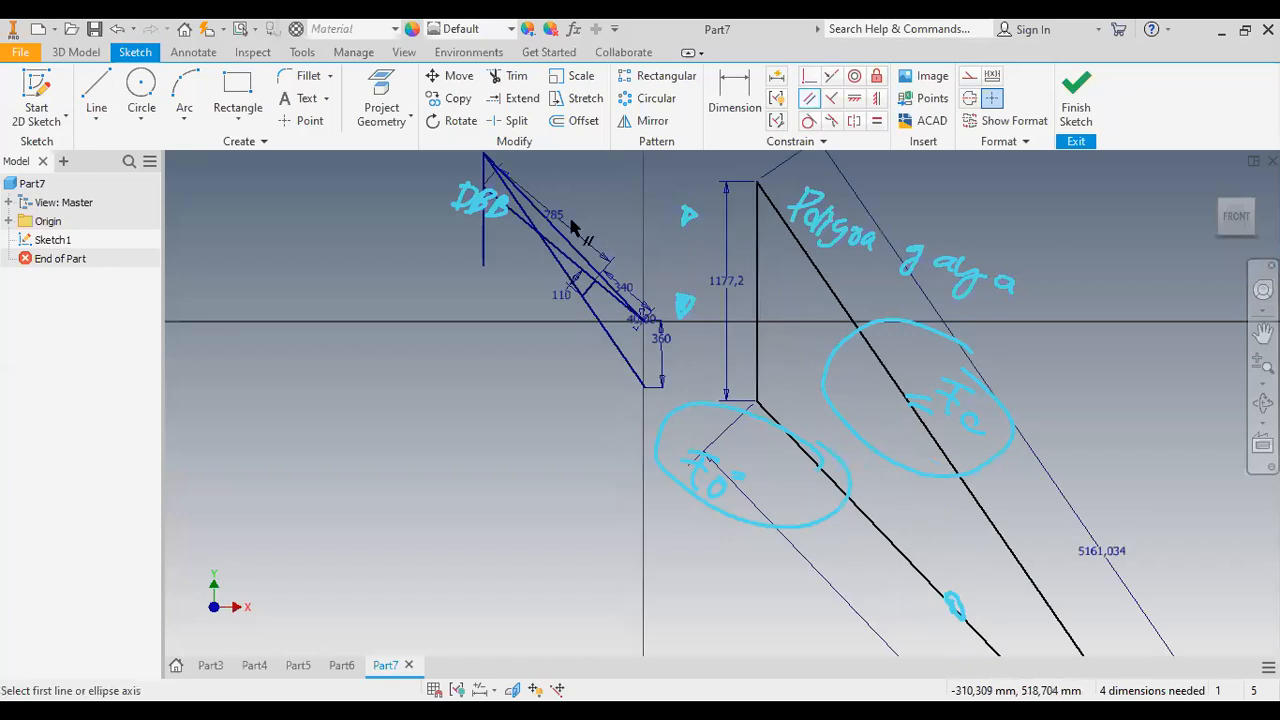
scroll(522, 208, "down", 2)
scroll(522, 265, "up", 5)
scroll(515, 218, "down", 3)
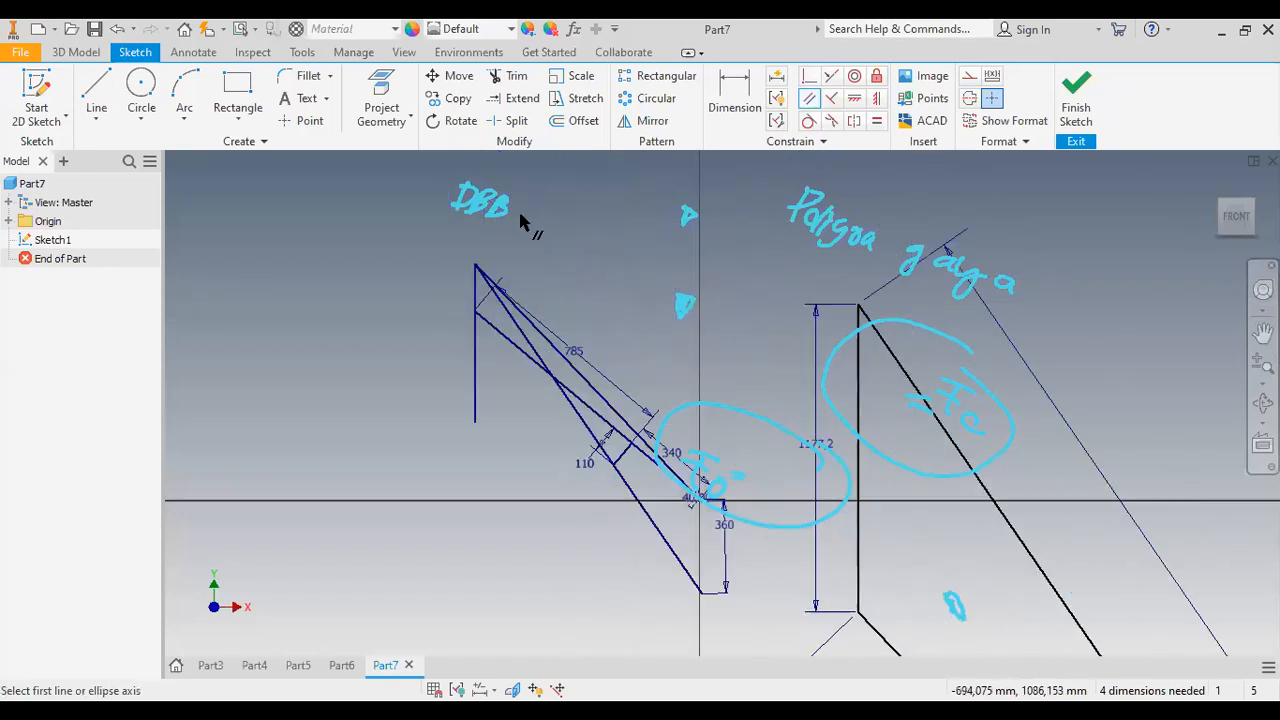
scroll(700, 645, "up", 1)
scroll(710, 635, "up", 2)
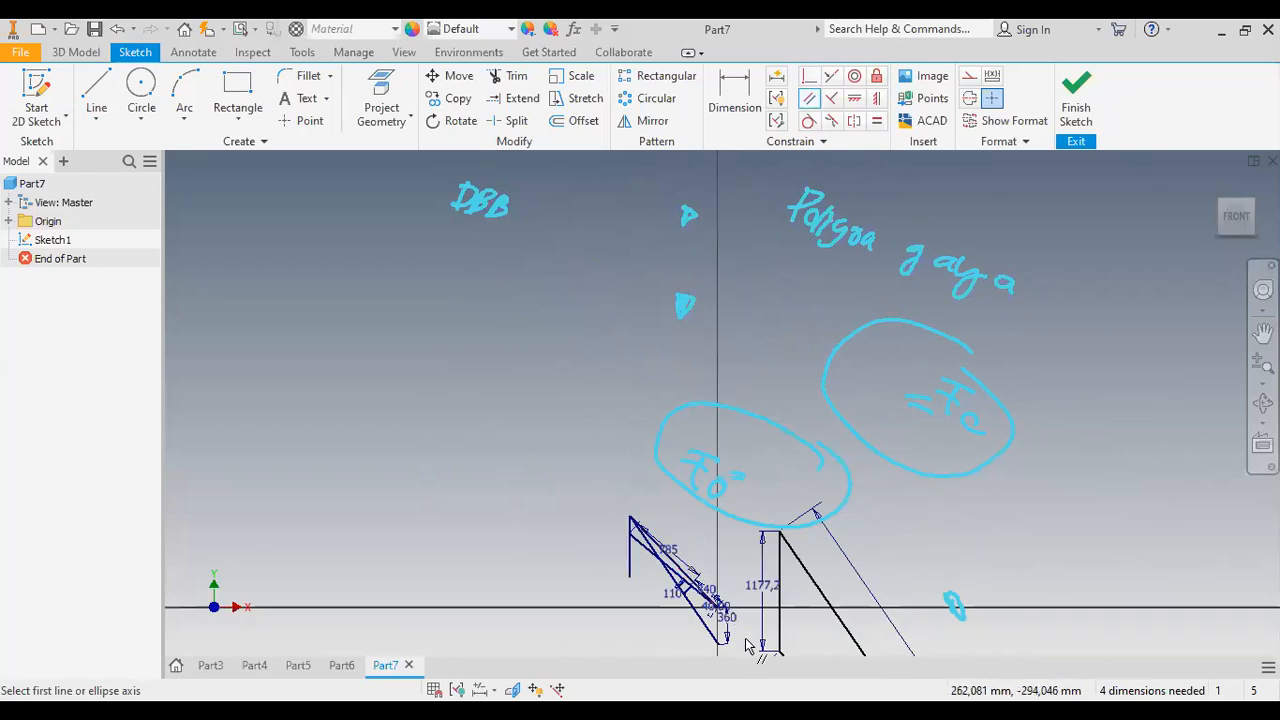
scroll(745, 645, "down", 3)
scroll(738, 645, "up", 2)
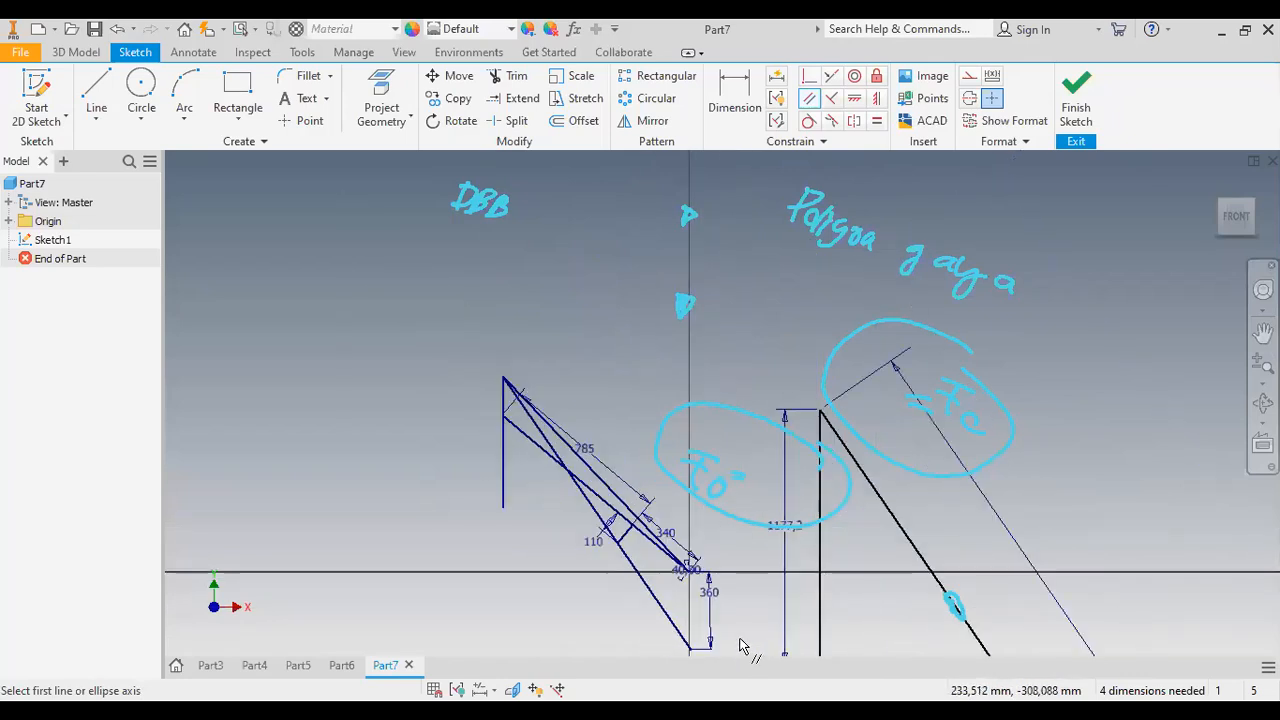
scroll(722, 662, "down", 2)
scroll(720, 662, "up", 2)
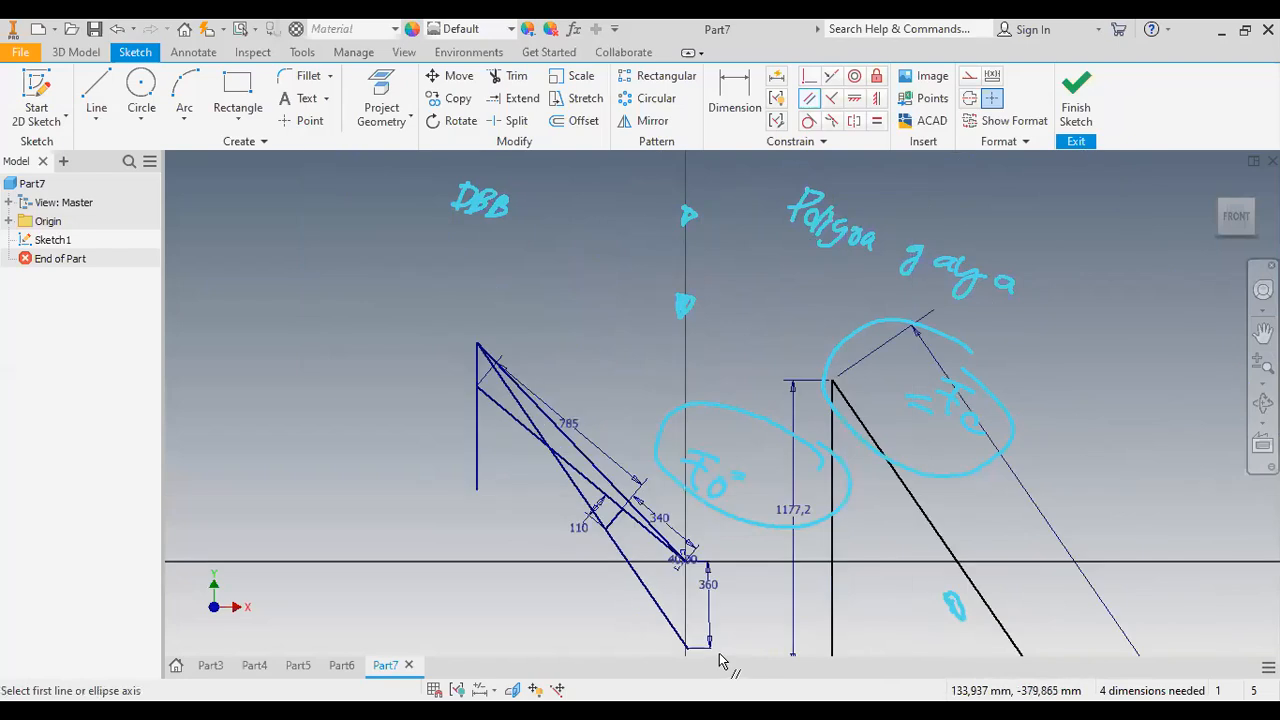
scroll(720, 660, "up", 2)
scroll(720, 652, "down", 2)
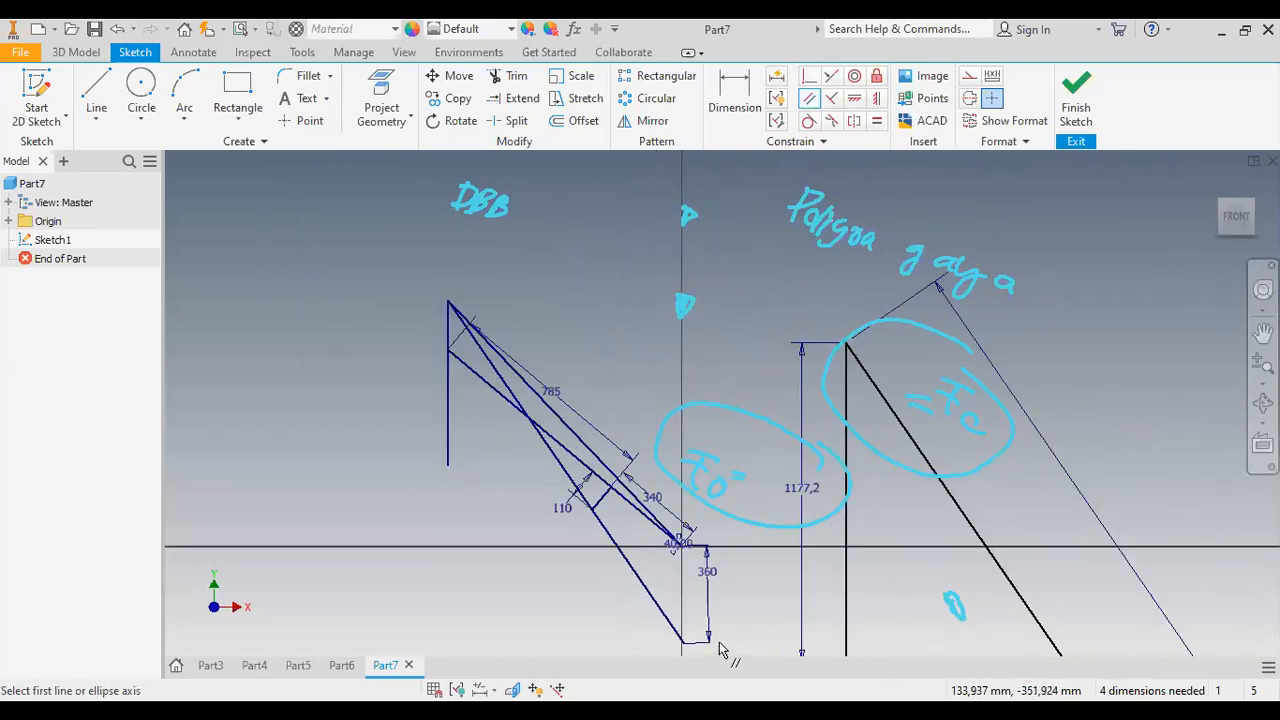
middle_click_drag(755, 585, 737, 534)
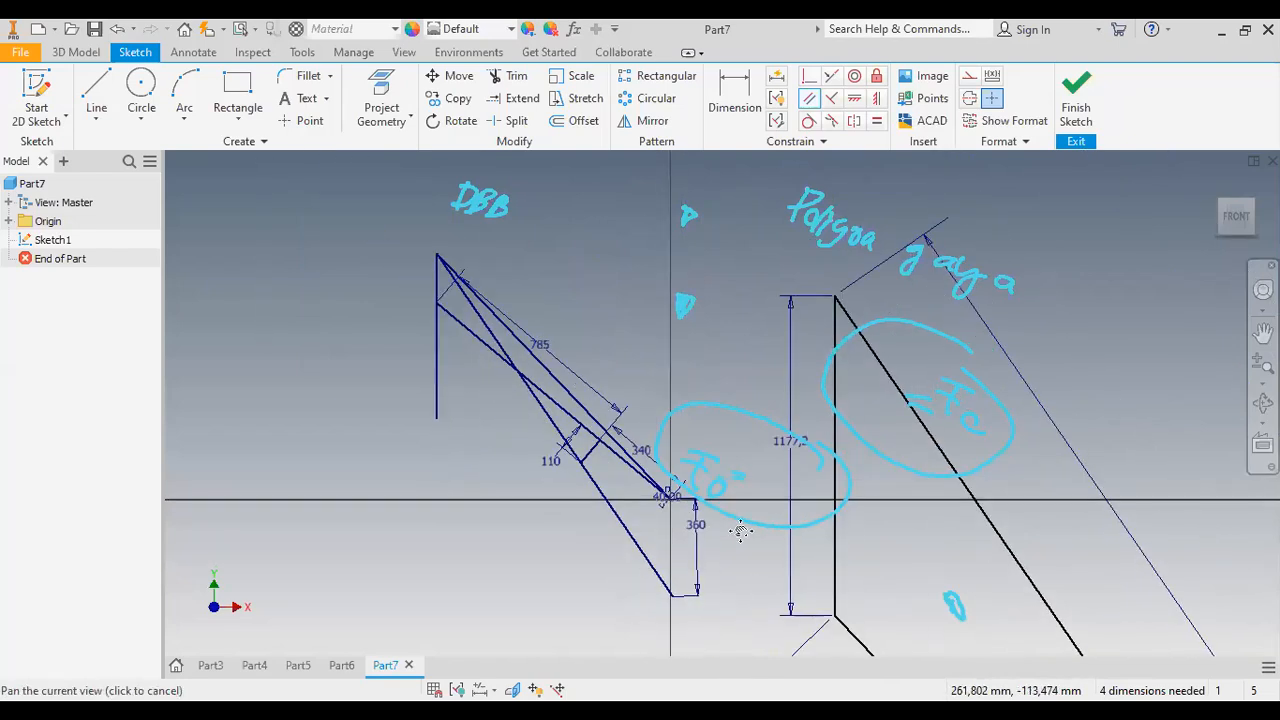
- Clear the handwriting and move the 340, 785 and 110 dimensions clear of the mechanism lines
left_click(930, 157)
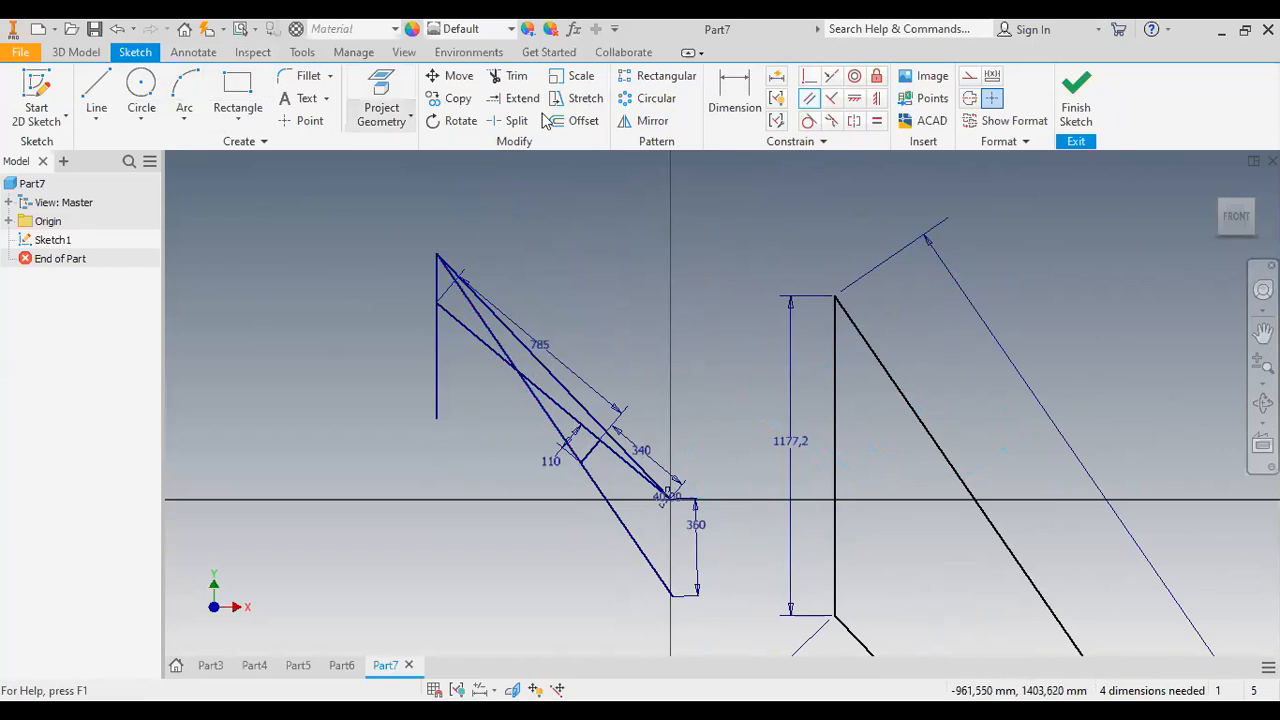
left_click(731, 100)
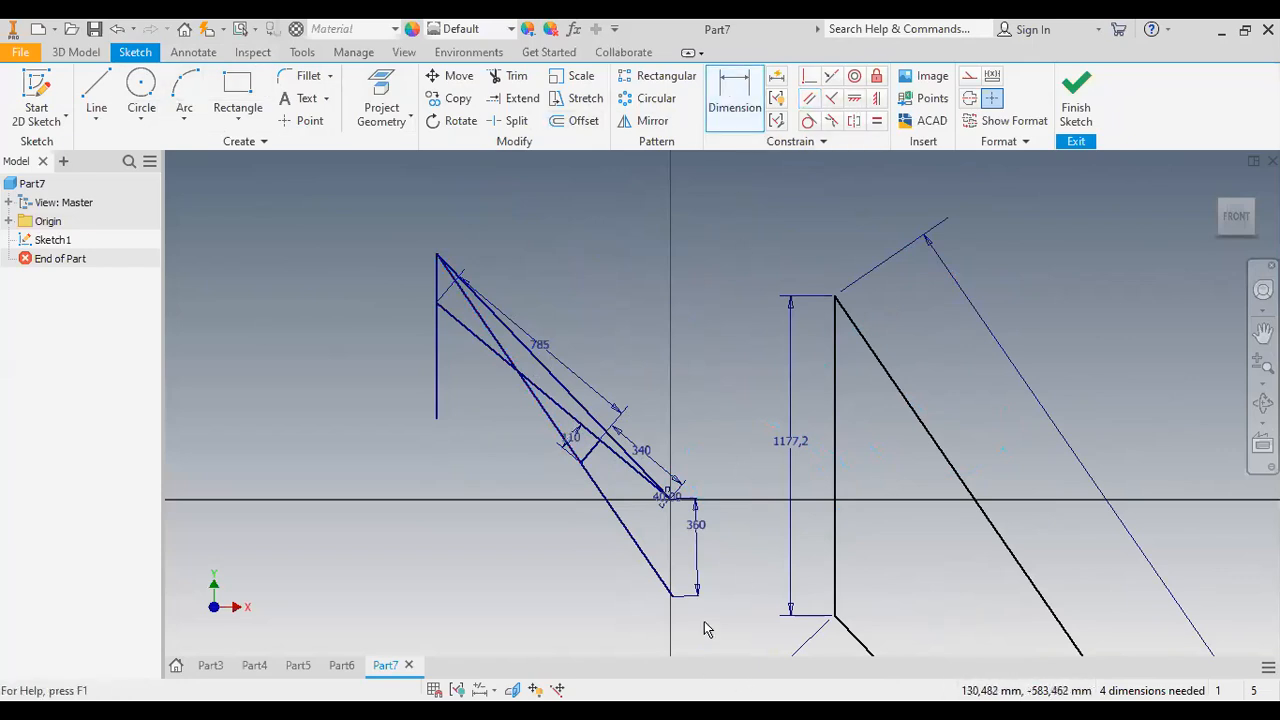
left_click(645, 456)
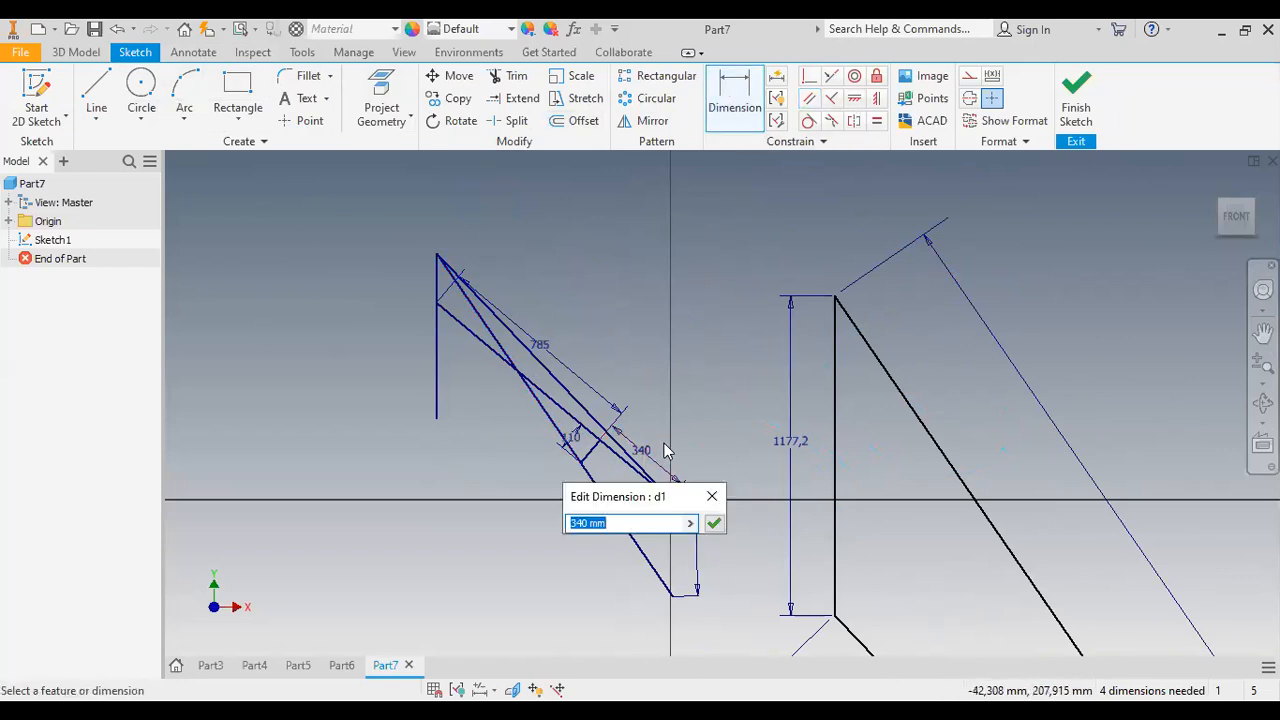
key("Escape")
left_click_drag(642, 452, 700, 396)
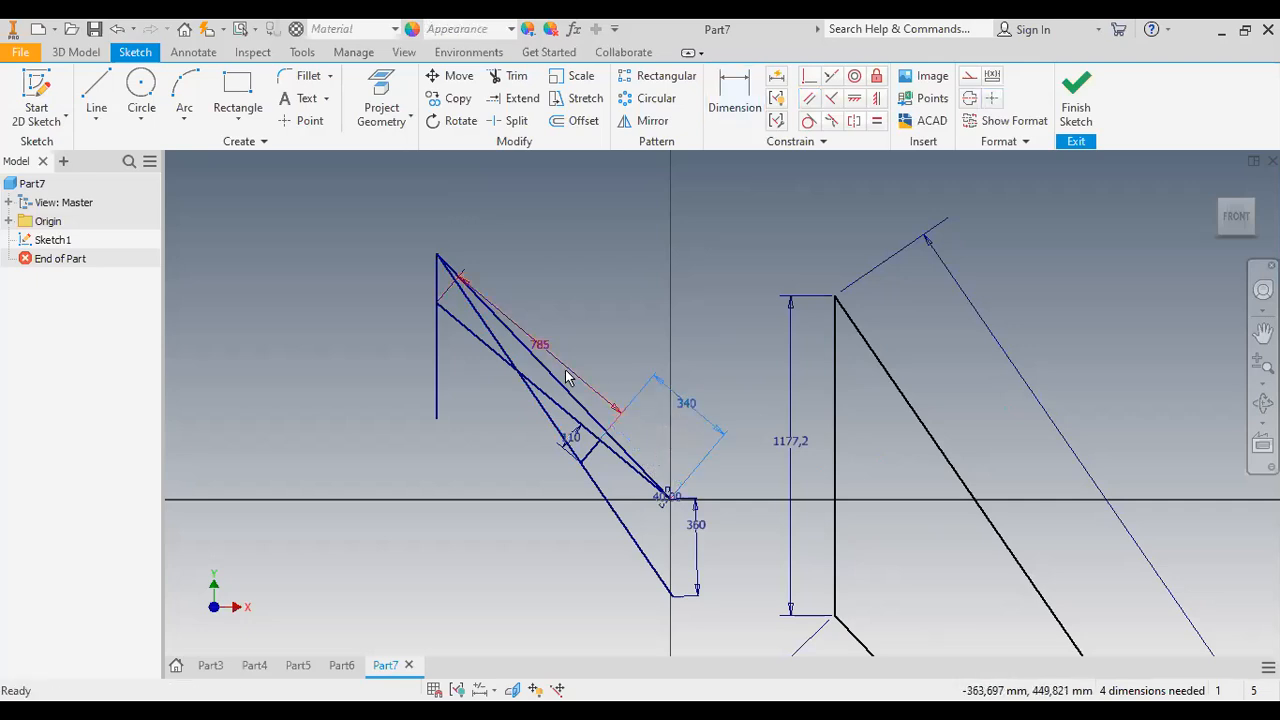
left_click(543, 350)
left_click_drag(547, 341, 588, 350)
left_click(574, 437)
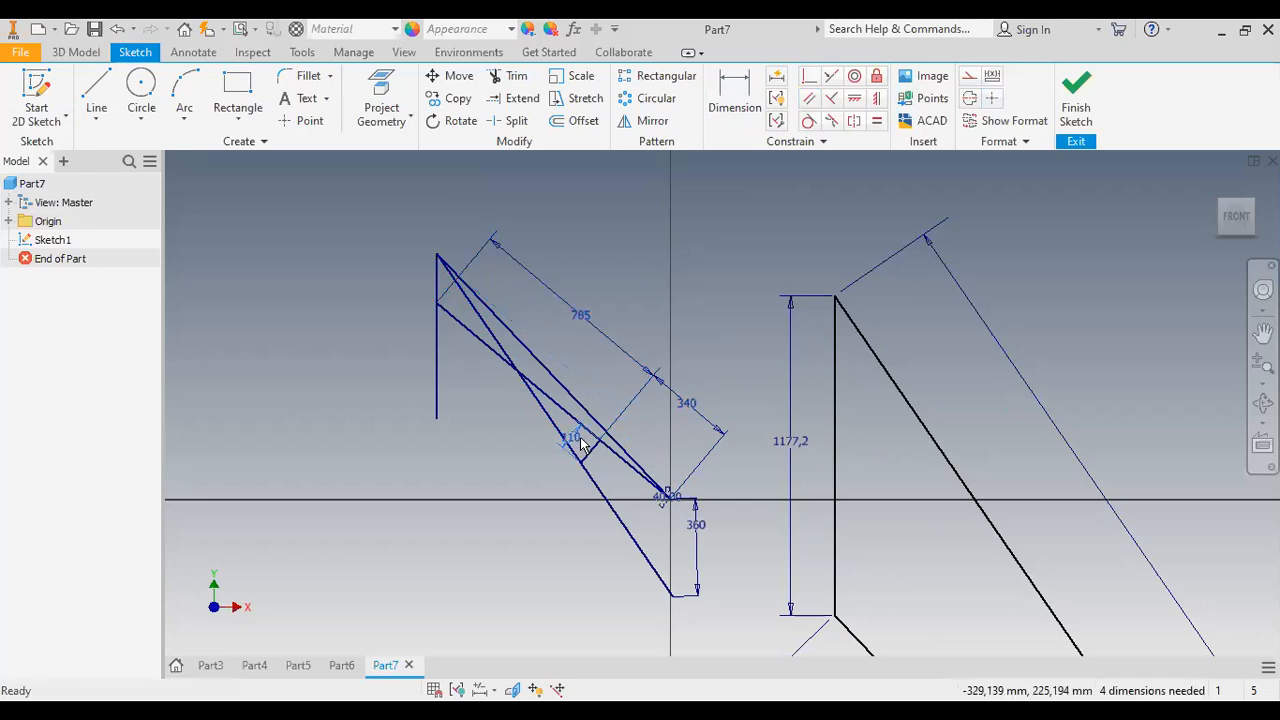
left_click_drag(580, 445, 622, 484)
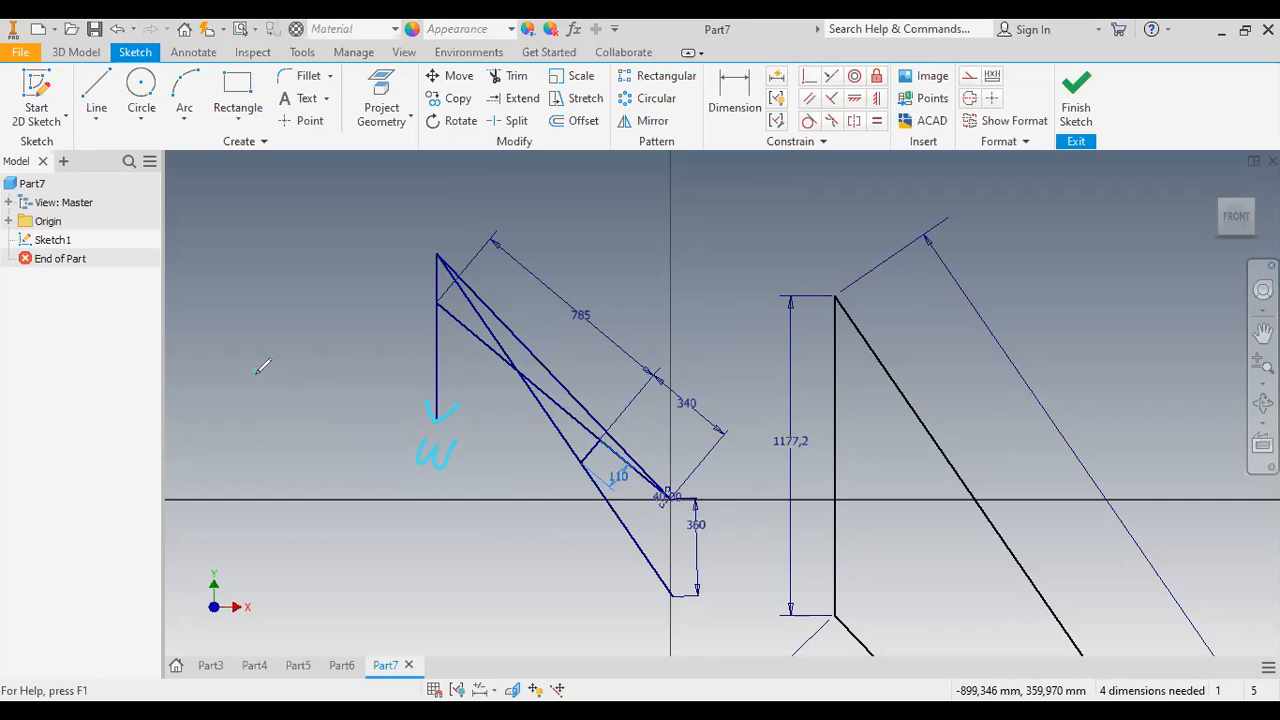
- Handwrite the mass M = 120 kg beside the weight W and underline it
mouse_move(261, 367)
left_mouse_down()
mouse_move(314, 371)
mouse_move(391, 406)
left_mouse_up()
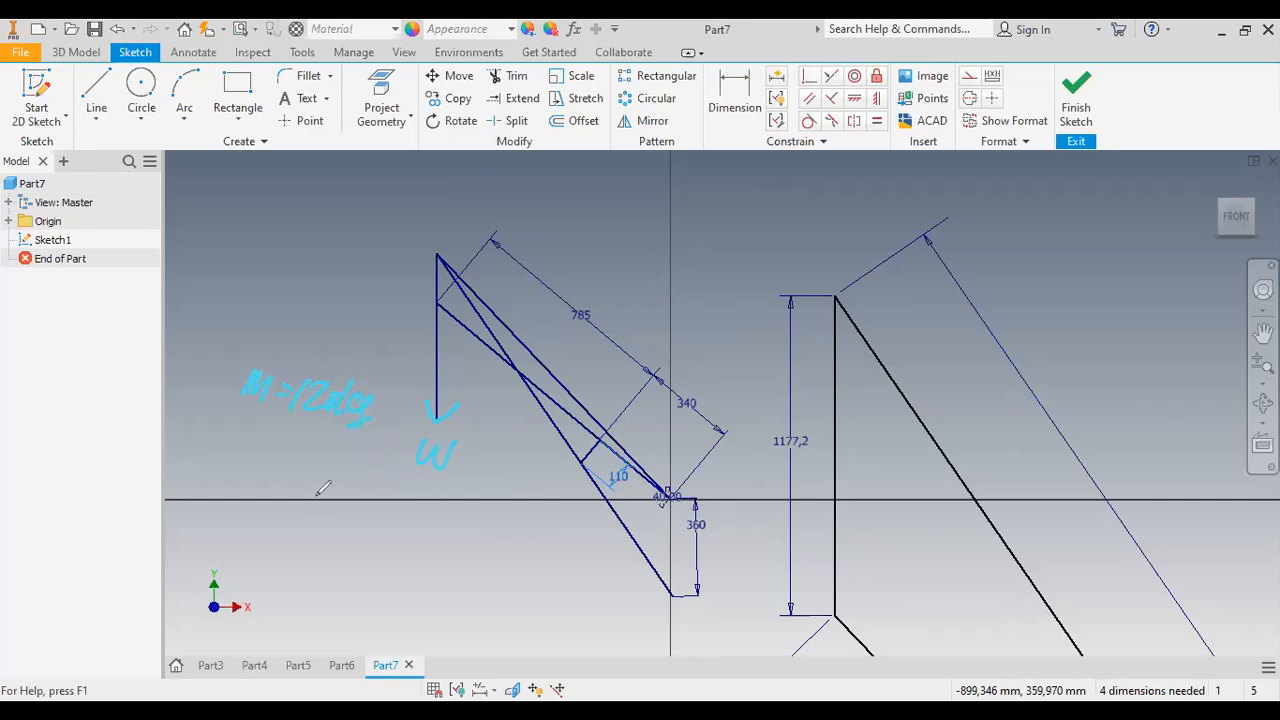
left_click_drag(301, 441, 334, 440)
key("ctrl+z")
key("ctrl+z")
- Draw a handwritten arrow up the mechanism's lower sloping line and label it C
left_click_drag(638, 560, 650, 572)
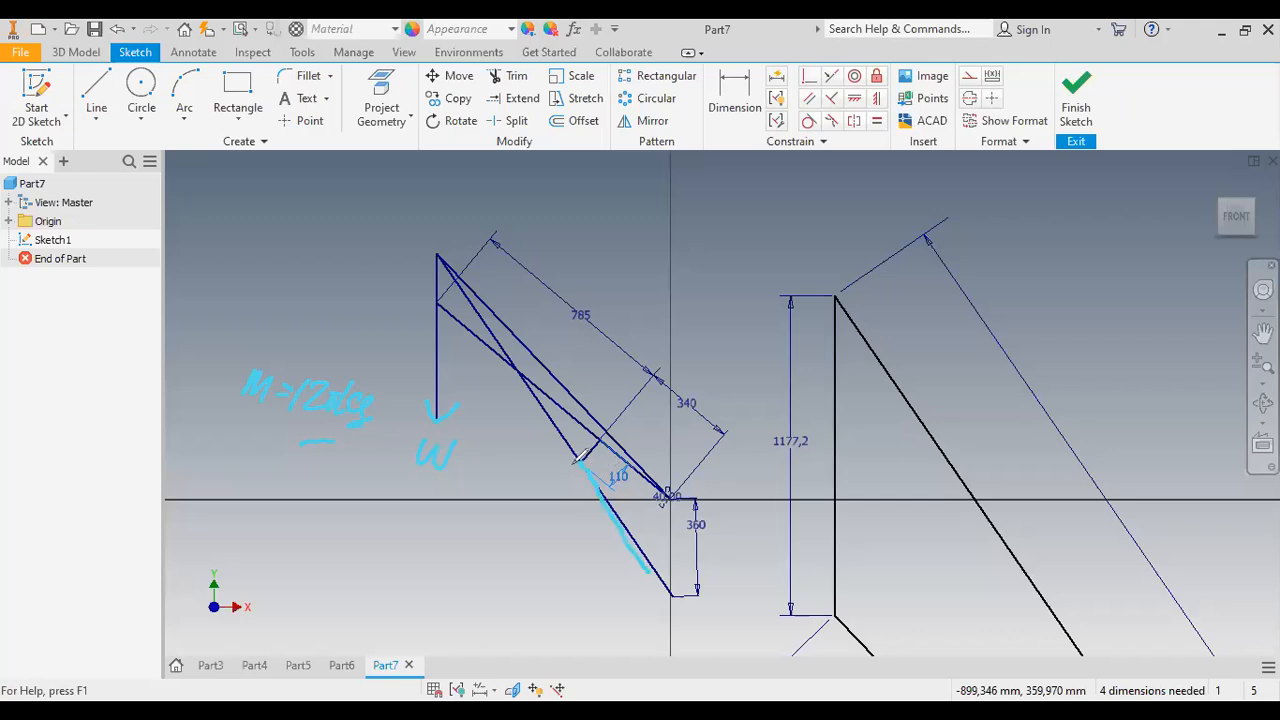
mouse_move(582, 463)
left_mouse_down()
mouse_move(587, 488)
mouse_move(603, 479)
left_mouse_up()
left_click_drag(619, 549, 621, 571)
- Sketch a freehand cylinder and rod below the mass note, with force arrows at both ends
left_click(364, 527)
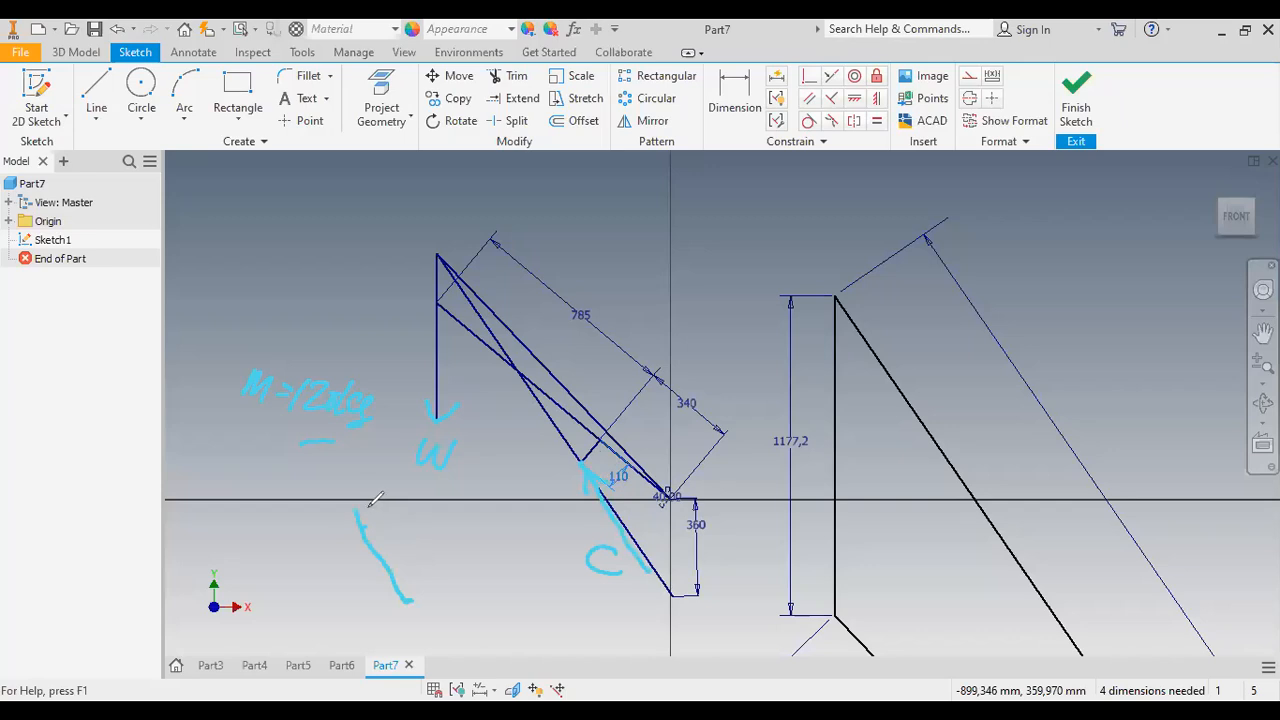
mouse_move(355, 505)
left_mouse_down()
mouse_move(406, 598)
mouse_move(447, 627)
left_mouse_up()
mouse_move(381, 570)
left_mouse_down()
mouse_move(407, 638)
mouse_move(457, 628)
left_mouse_up()
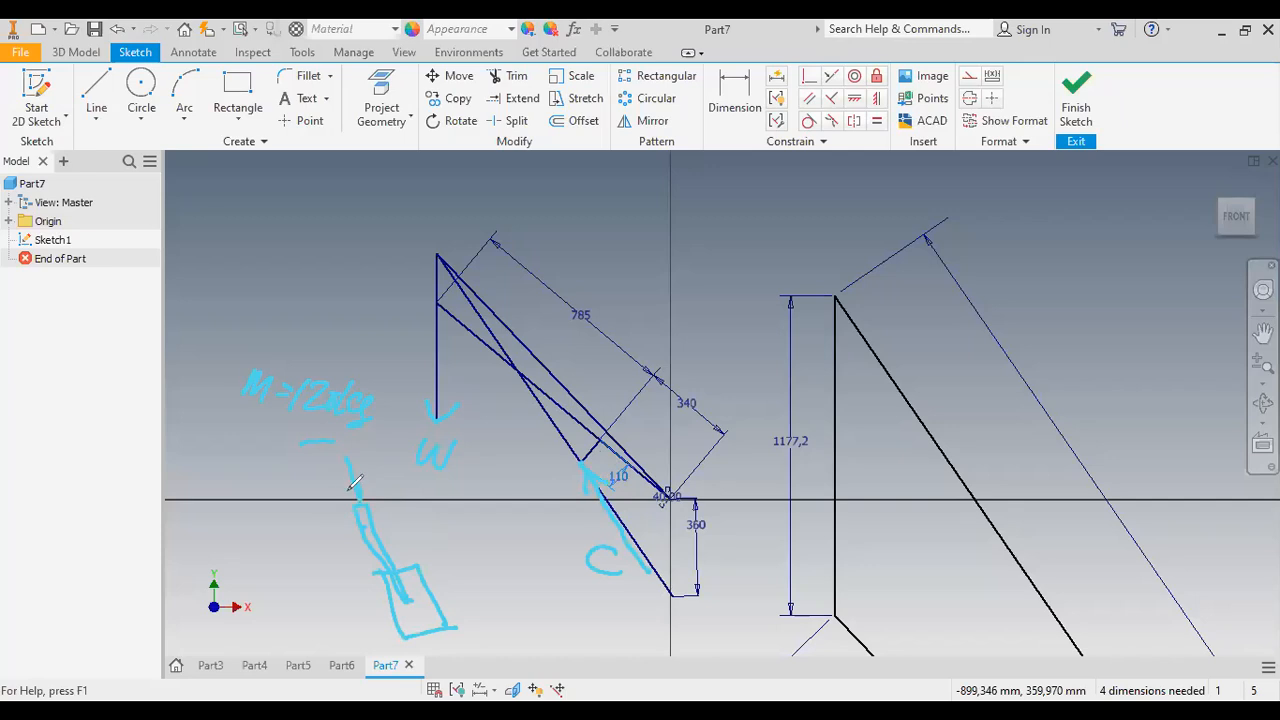
left_click_drag(435, 629, 453, 668)
- Draw a wavy force arrow into the origin and circle the point where the force lines intersect
left_click_drag(713, 507, 762, 513)
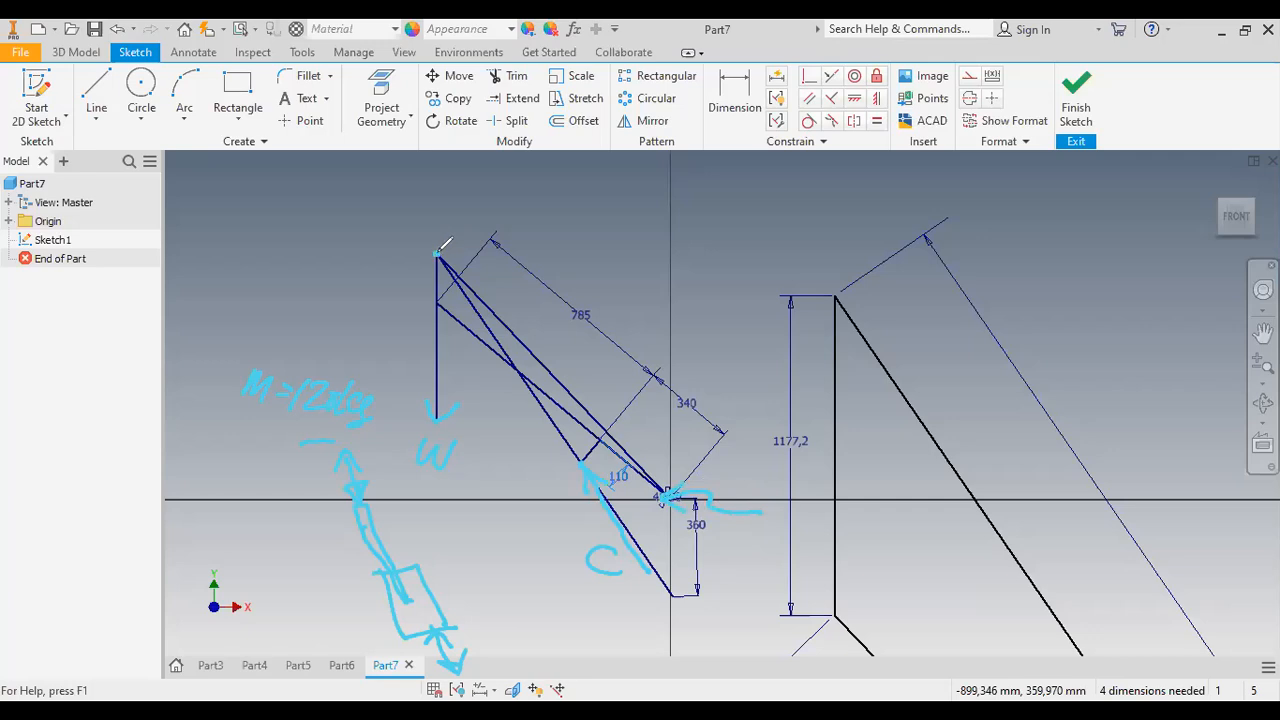
mouse_move(450, 226)
left_mouse_down()
mouse_move(476, 250)
mouse_move(442, 222)
left_mouse_up()
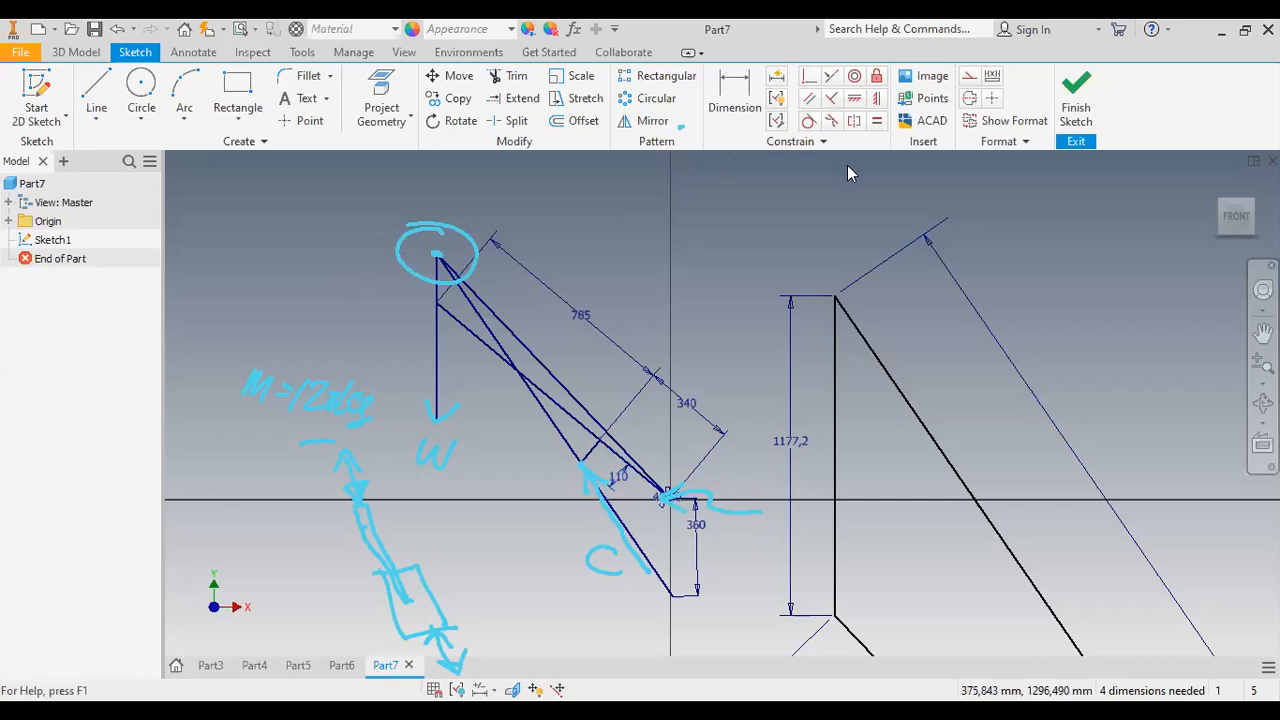
left_click(1126, 306)
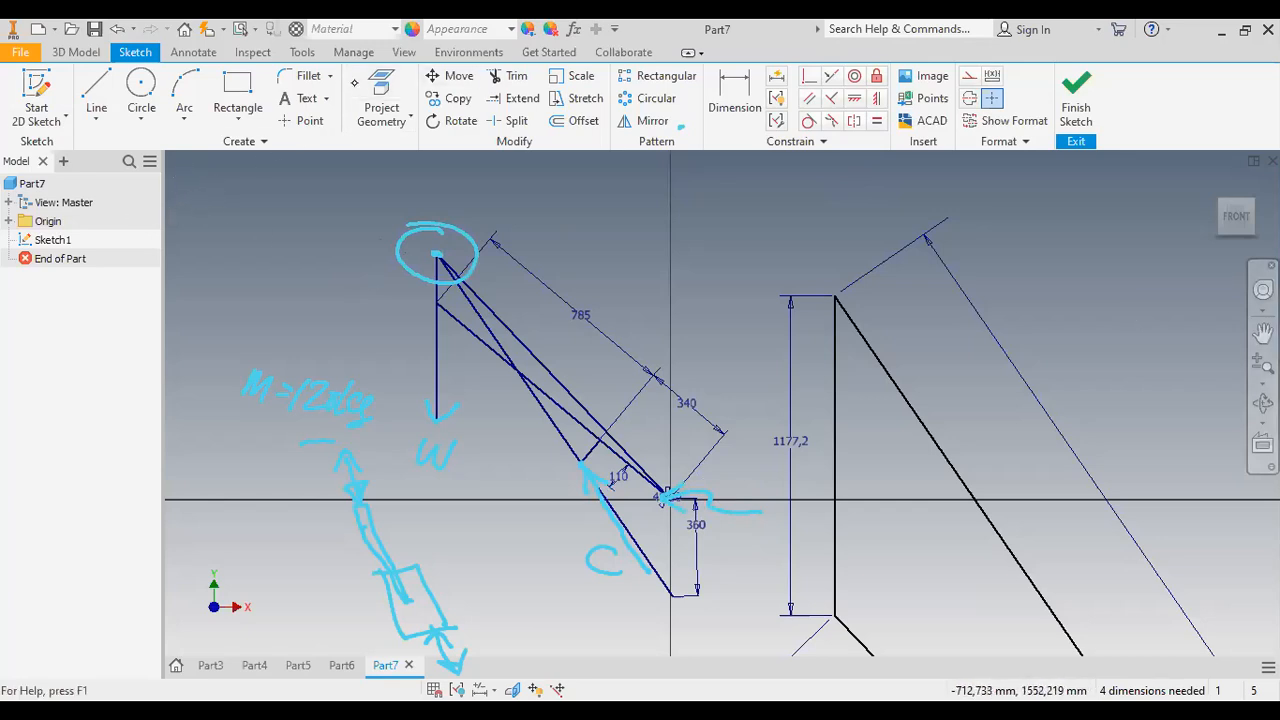
- Handwrite the heading "Batang 3 Gaya → Concurret" above the mechanism sketch and underline its last word
mouse_move(203, 160)
left_mouse_down()
mouse_move(210, 195)
mouse_move(398, 200)
left_mouse_up()
mouse_move(496, 166)
left_mouse_down()
mouse_move(490, 192)
mouse_move(545, 184)
mouse_move(558, 240)
left_mouse_up()
mouse_move(578, 204)
left_mouse_down()
mouse_move(604, 214)
mouse_move(714, 196)
mouse_move(698, 216)
left_mouse_up()
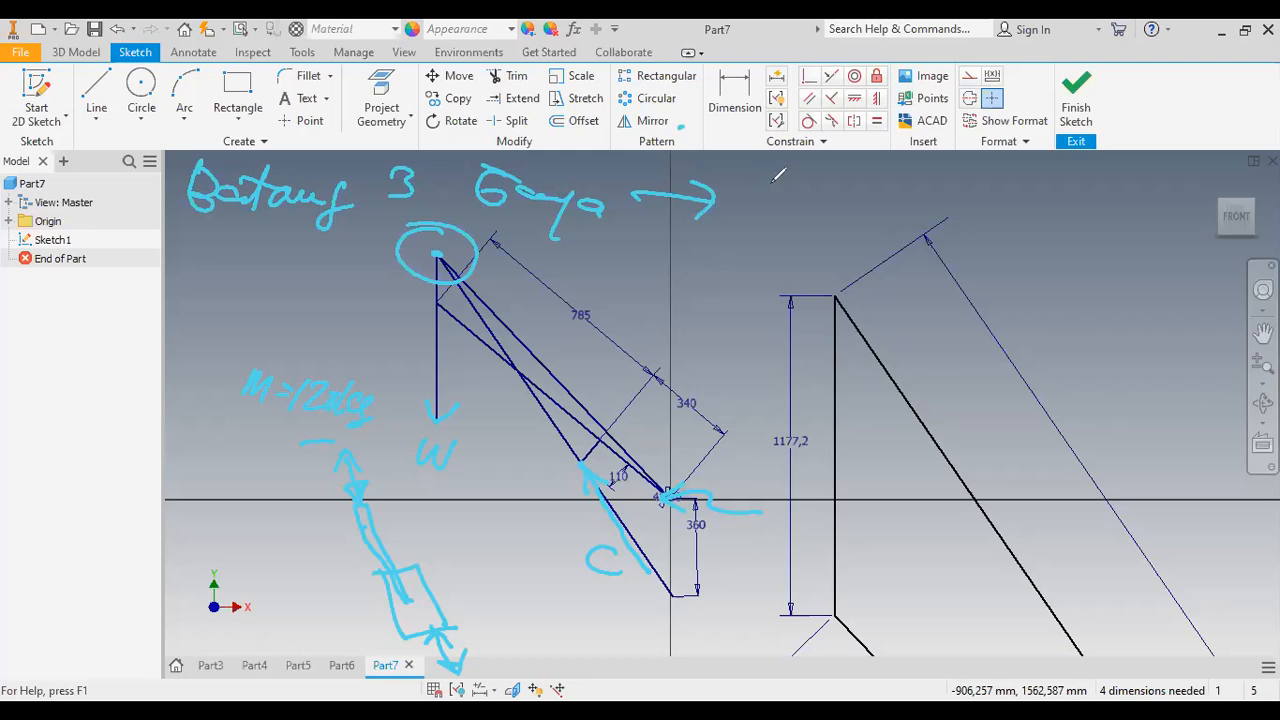
left_click_drag(771, 168, 771, 200)
mouse_move(818, 177)
left_mouse_down()
mouse_move(857, 194)
mouse_move(874, 180)
mouse_move(1042, 186)
left_mouse_up()
left_click_drag(772, 218, 1020, 270)
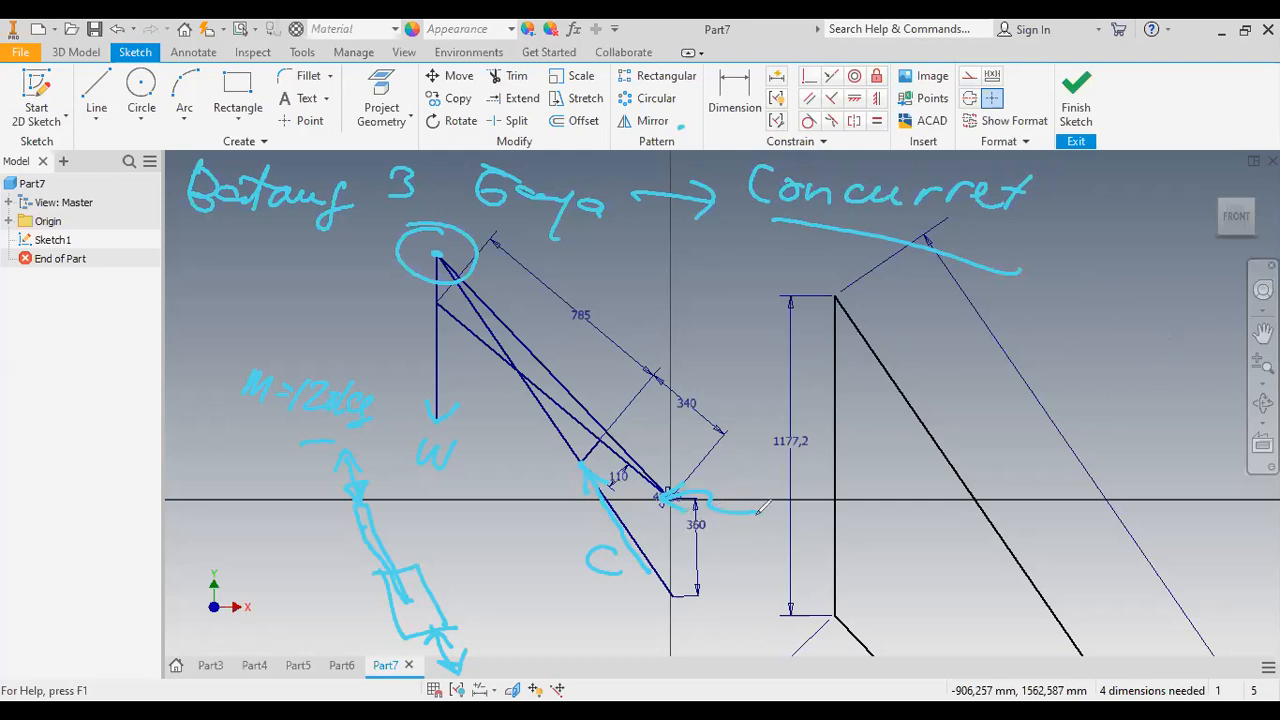
- Circle the force arrow at the origin and trace part of its line of action toward the intersection point
mouse_move(640, 470)
left_mouse_down()
mouse_move(724, 565)
mouse_move(806, 488)
left_mouse_up()
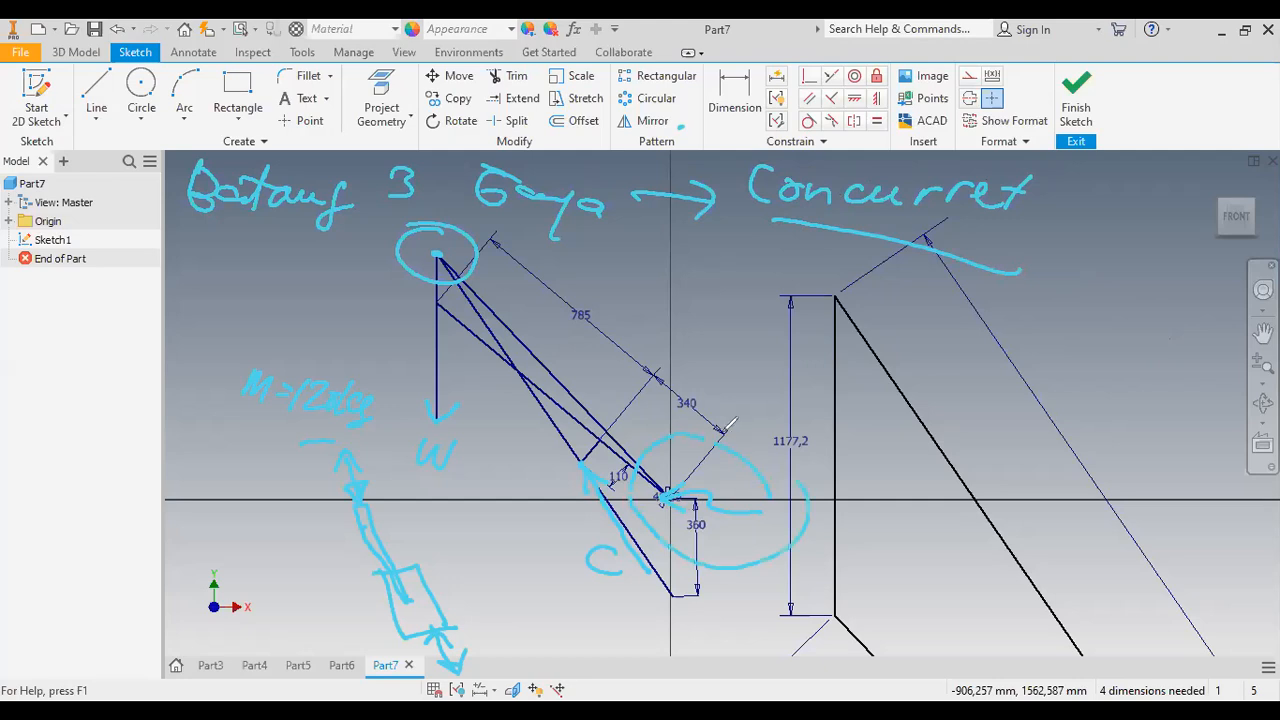
left_click_drag(485, 303, 530, 358)
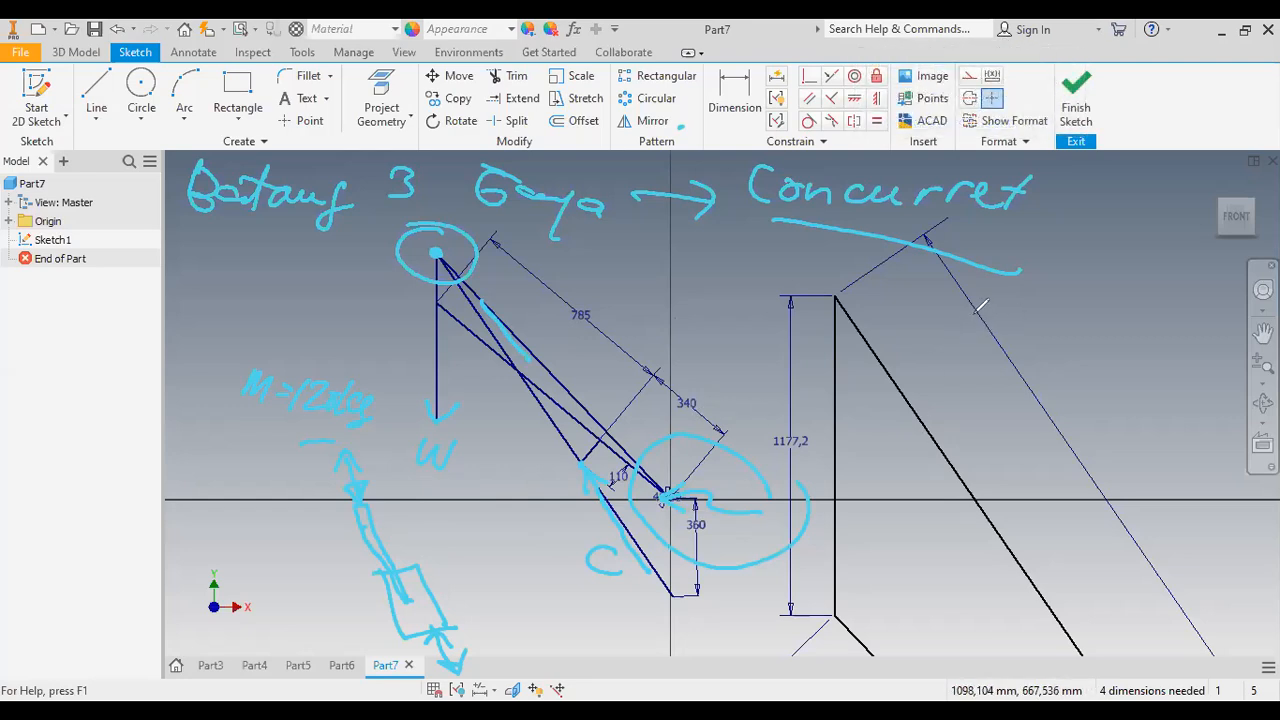
- Handwrite the first list row as a circled 1 followed by "Gaya B. A" beside the force triangle
mouse_move(970, 309)
left_mouse_down()
mouse_move(962, 292)
mouse_move(986, 290)
mouse_move(1036, 318)
mouse_move(1092, 322)
mouse_move(1050, 345)
left_mouse_up()
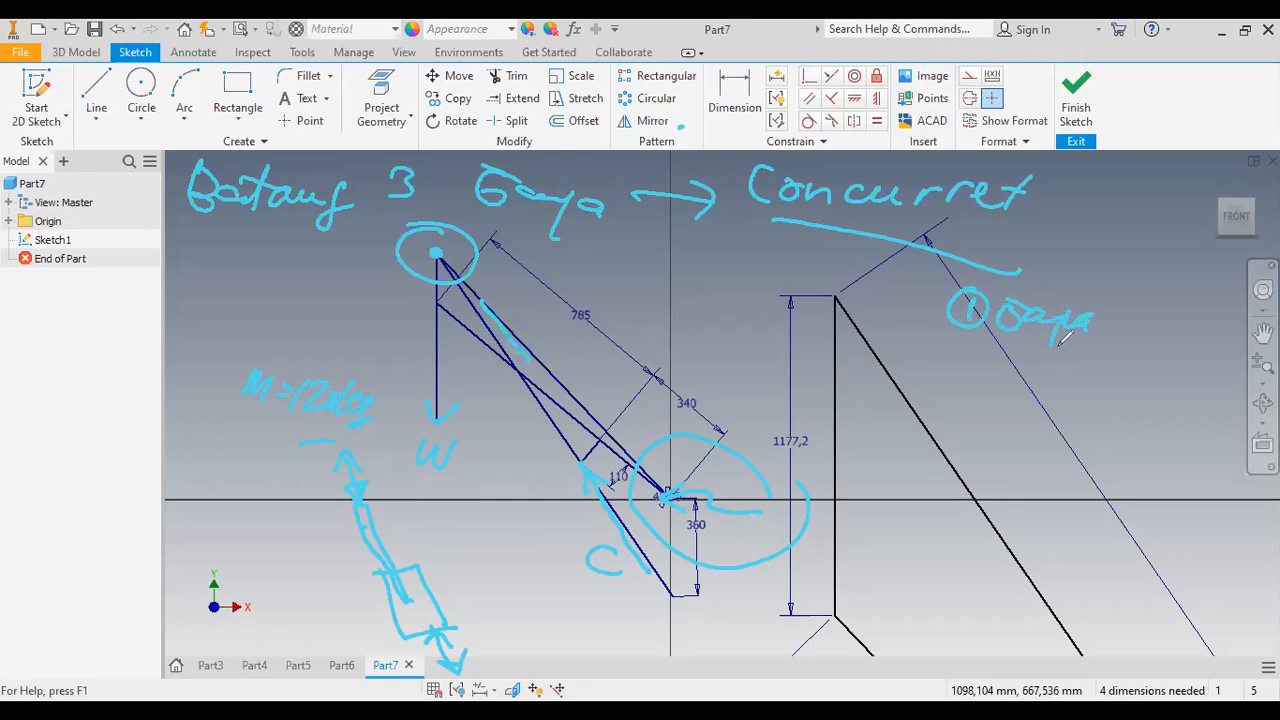
mouse_move(1138, 302)
left_mouse_down()
mouse_move(1200, 326)
mouse_move(1198, 315)
left_mouse_up()
left_click(1160, 321)
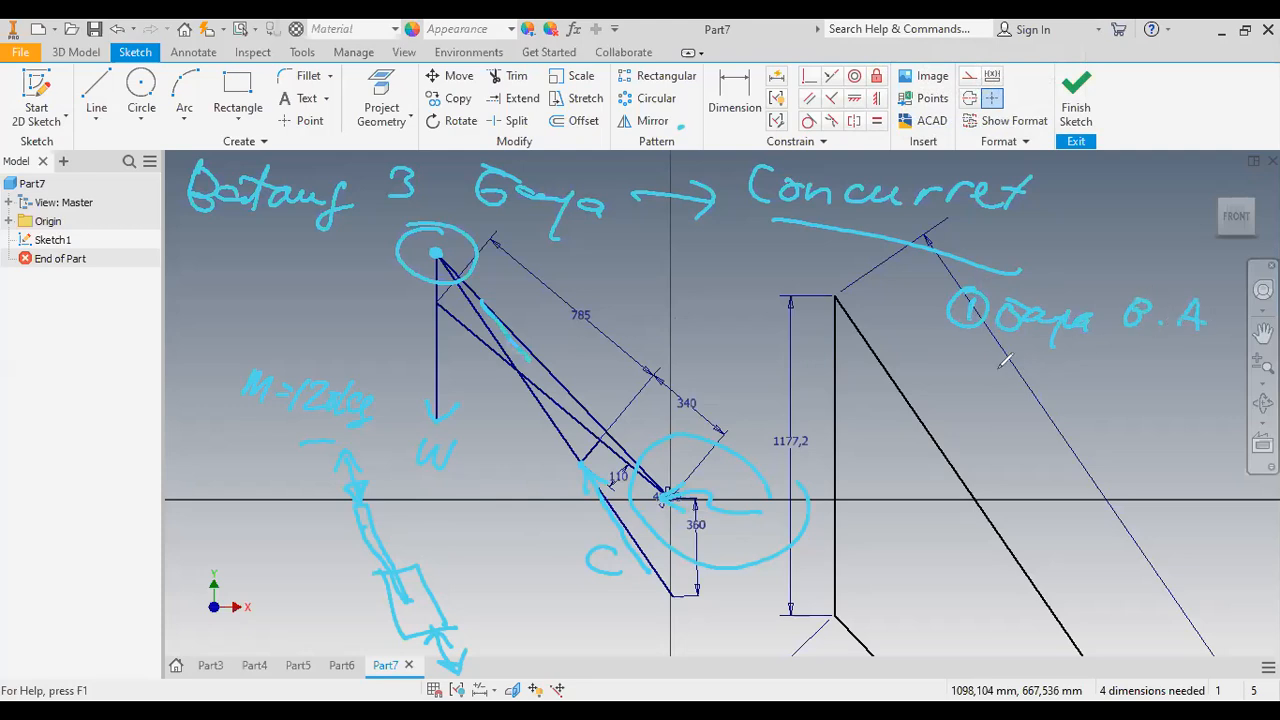
- Add two more handwritten rows below the first, each with a circled numeral, an A and a question mark
mouse_move(966, 359)
left_mouse_down()
mouse_move(964, 373)
mouse_move(978, 348)
left_mouse_up()
left_click_drag(1113, 378, 1146, 379)
left_click_drag(1118, 366, 1140, 364)
left_click_drag(978, 408, 983, 412)
left_click_drag(992, 396, 1002, 398)
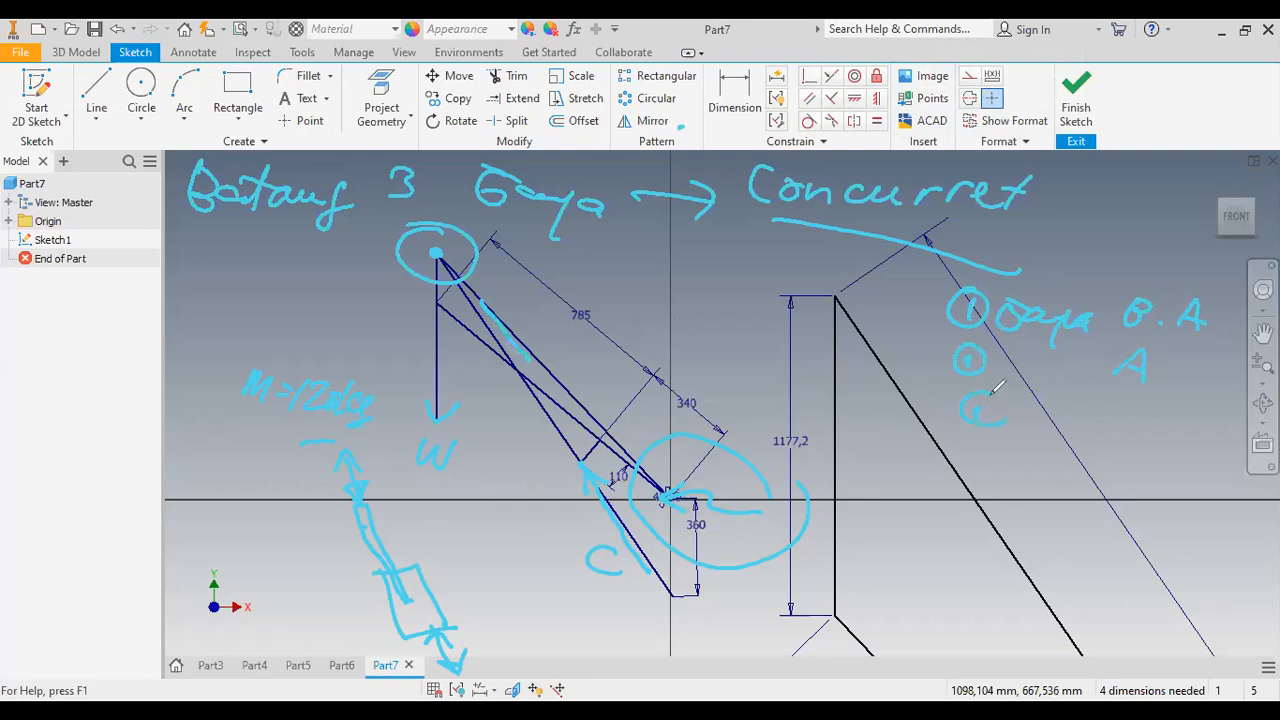
mouse_move(1113, 433)
left_mouse_down()
mouse_move(1160, 436)
mouse_move(1143, 421)
left_mouse_up()
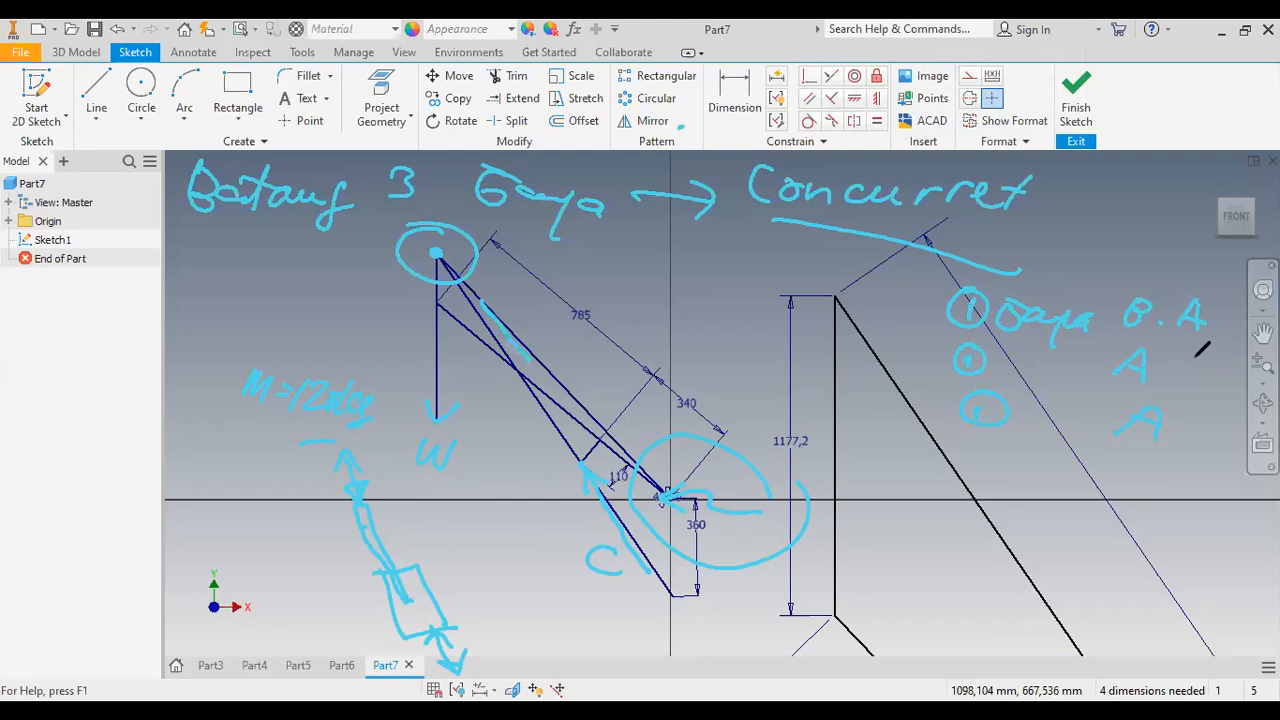
left_click_drag(1186, 350, 1192, 368)
left_click(1190, 378)
left_click_drag(1186, 414, 1189, 434)
left_click(1187, 446)
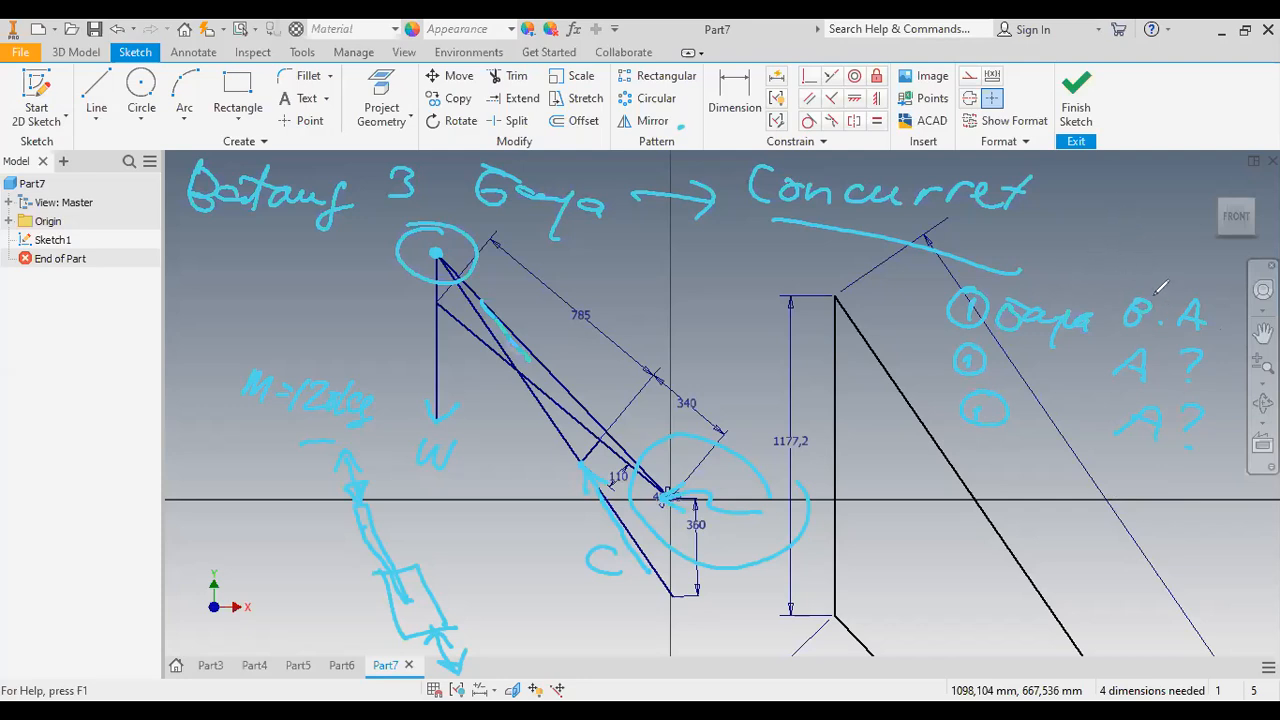
- Circle the B and A in the first row and the A and question mark in the second row
mouse_move(1134, 288)
left_mouse_down()
mouse_move(1158, 300)
mouse_move(1218, 290)
left_mouse_up()
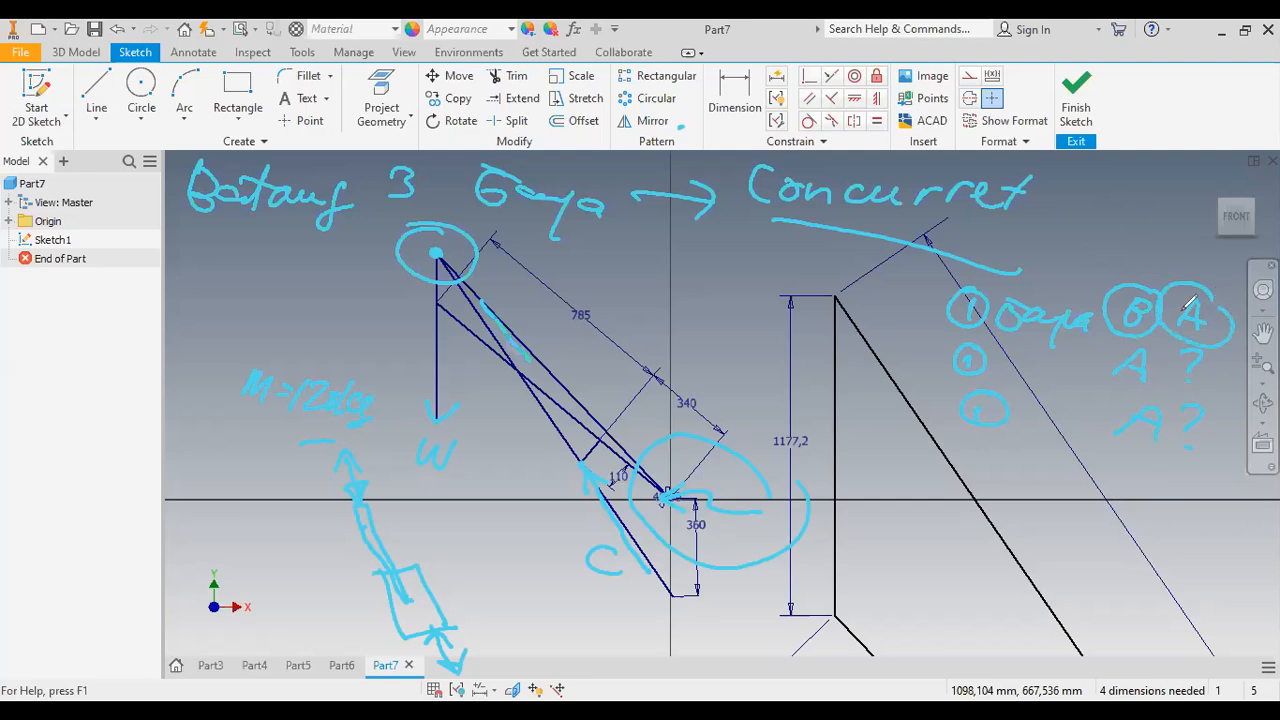
mouse_move(1158, 340)
left_mouse_down()
mouse_move(1108, 384)
mouse_move(1160, 350)
mouse_move(1170, 388)
mouse_move(1232, 362)
left_mouse_up()
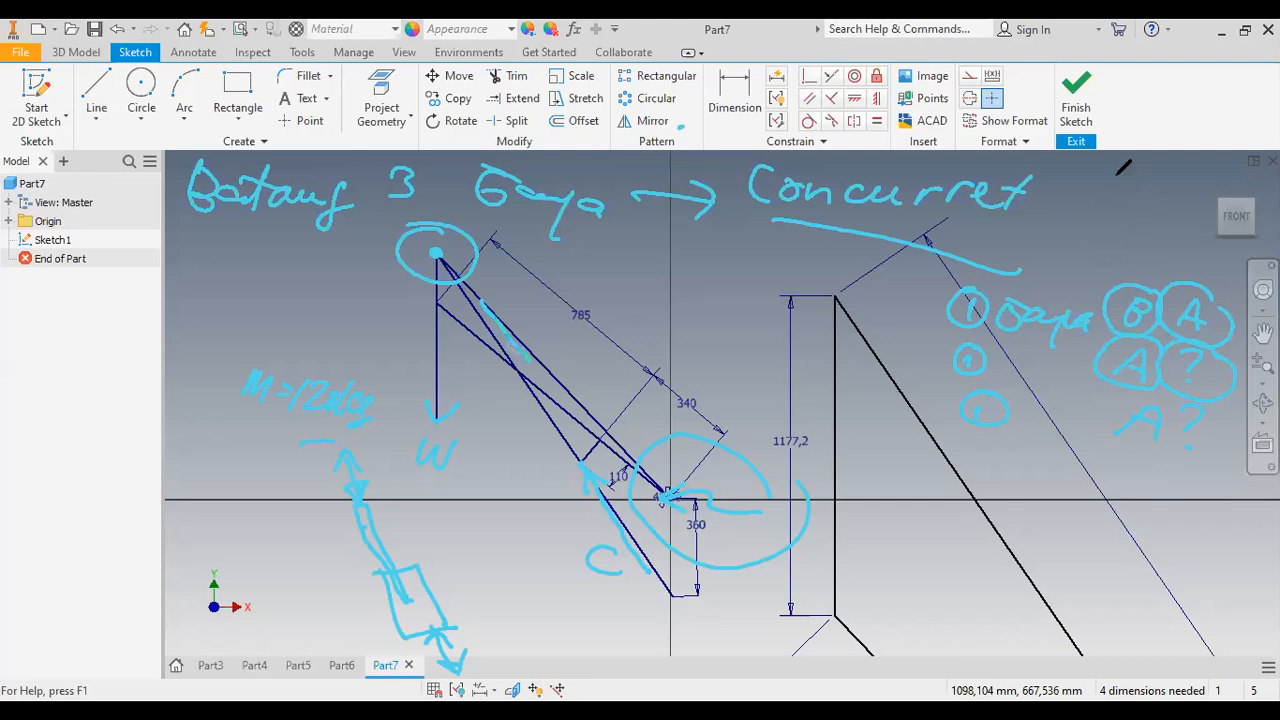
- Draw a small closed force triangle with arrowheads beside the heading, and clear all the handwriting
mouse_move(1070, 177)
left_mouse_down()
mouse_move(1155, 189)
mouse_move(1152, 205)
mouse_move(1062, 268)
mouse_move(1076, 264)
mouse_move(1080, 184)
mouse_move(1088, 198)
left_mouse_up()
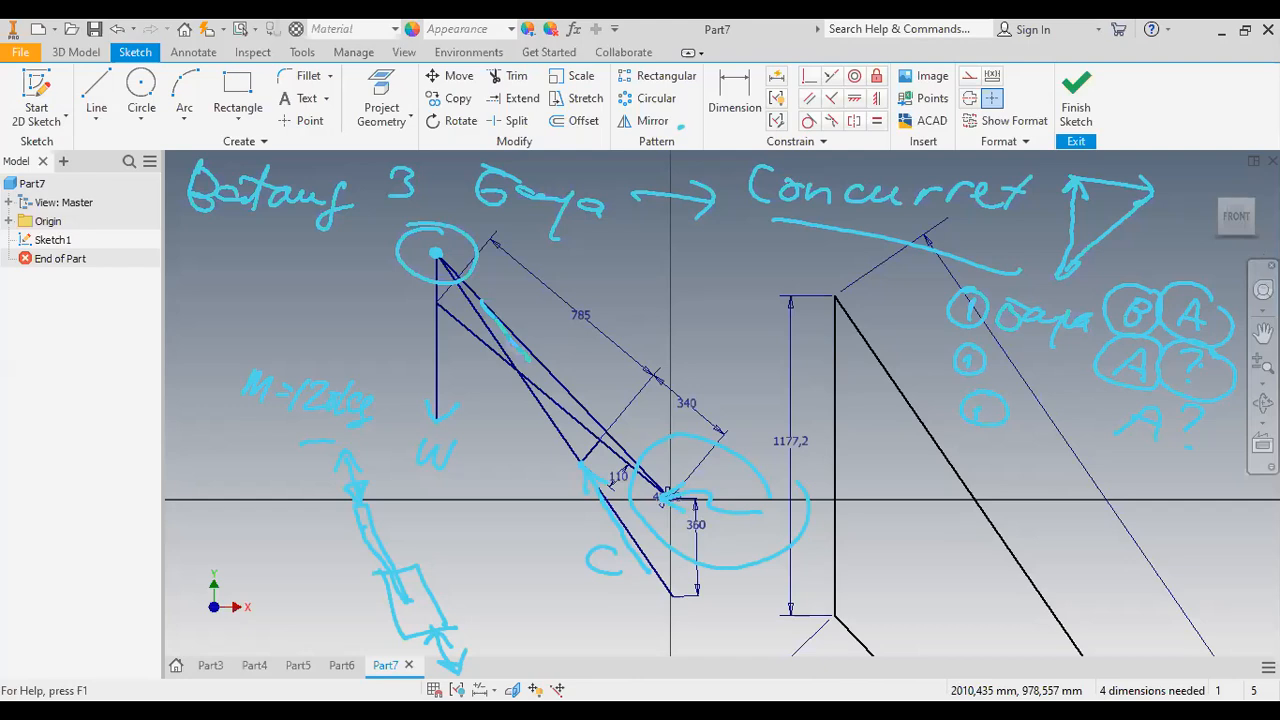
key("Escape")
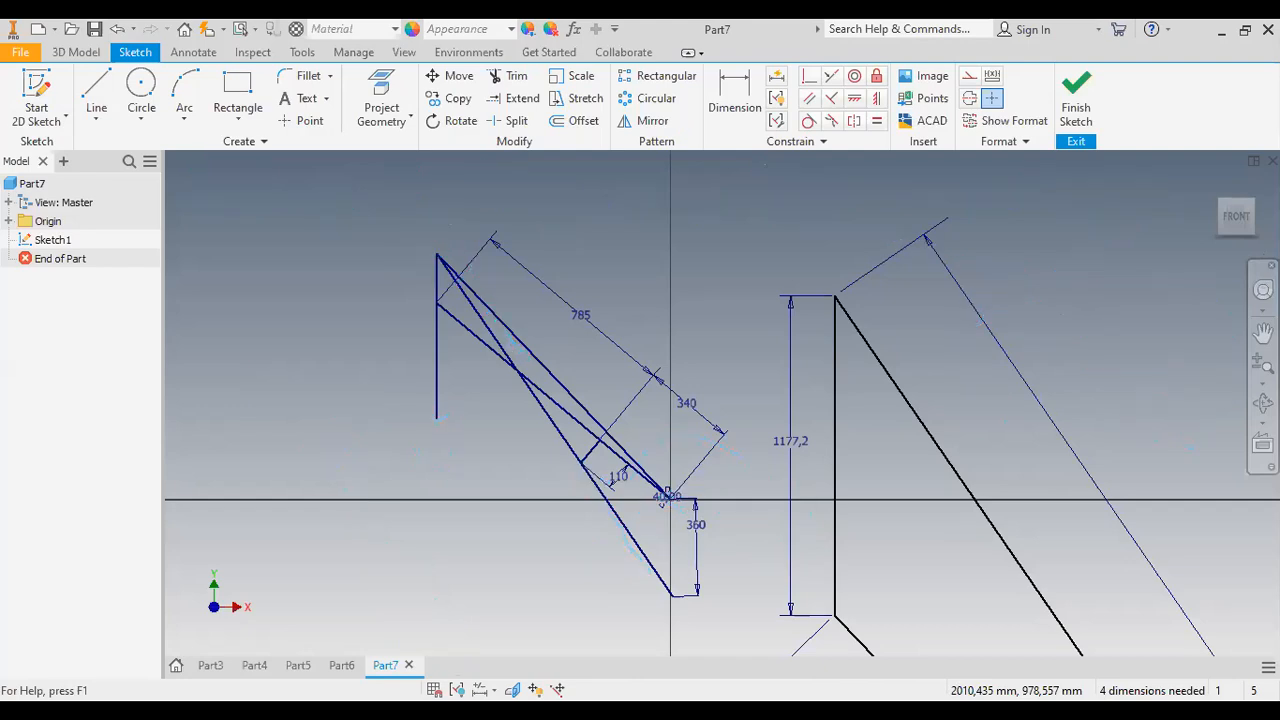